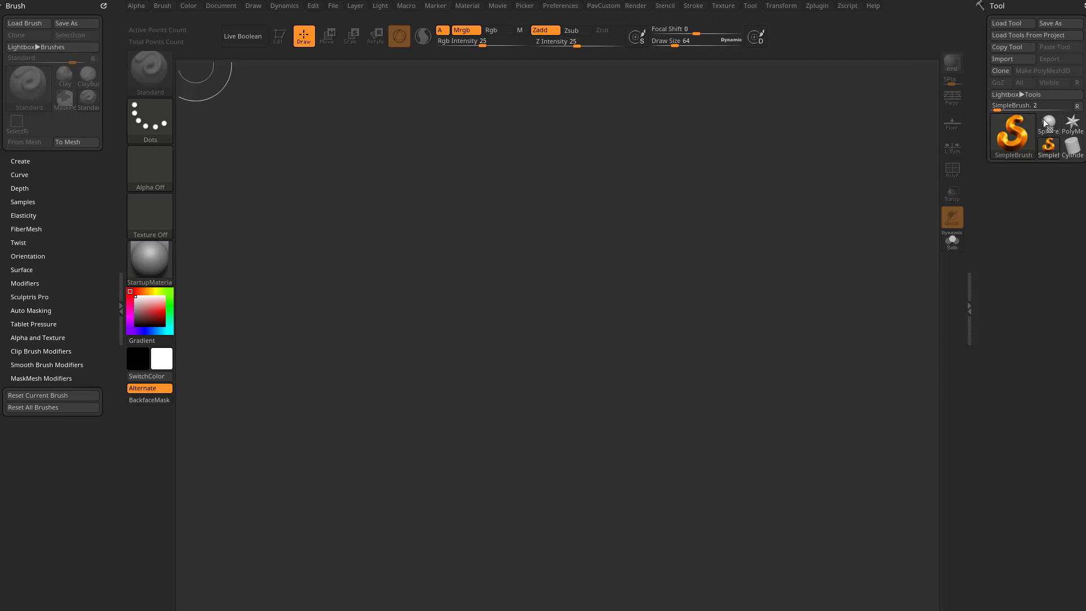
# - Create a Sphere3D on the canvas and make it editable
pyautogui.click(1049, 119)
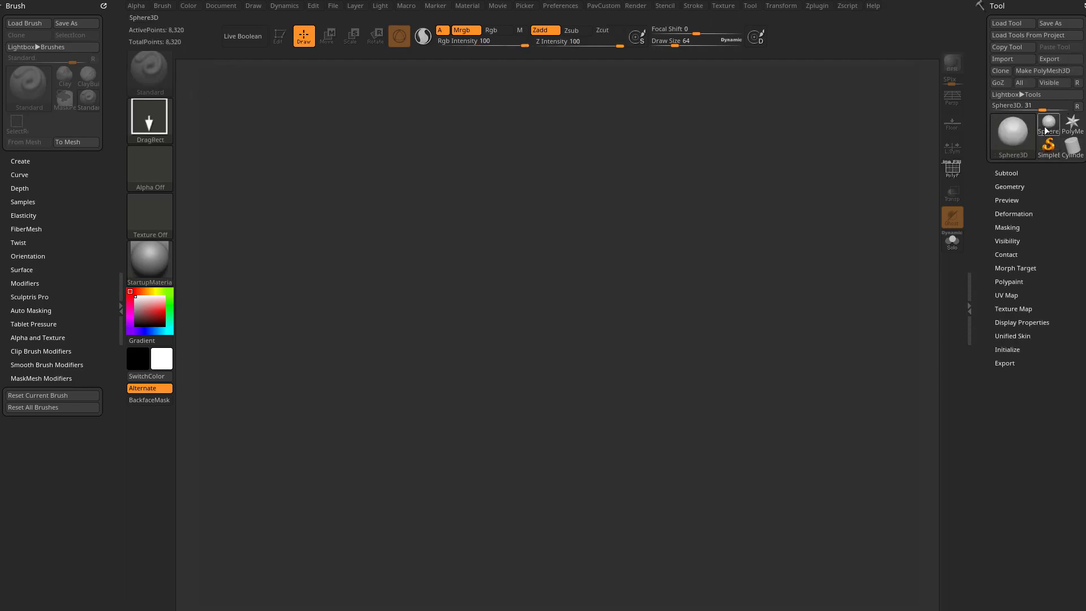
pyautogui.moveTo(549, 316); pyautogui.dragTo(577, 432)
pyautogui.click(279, 35)
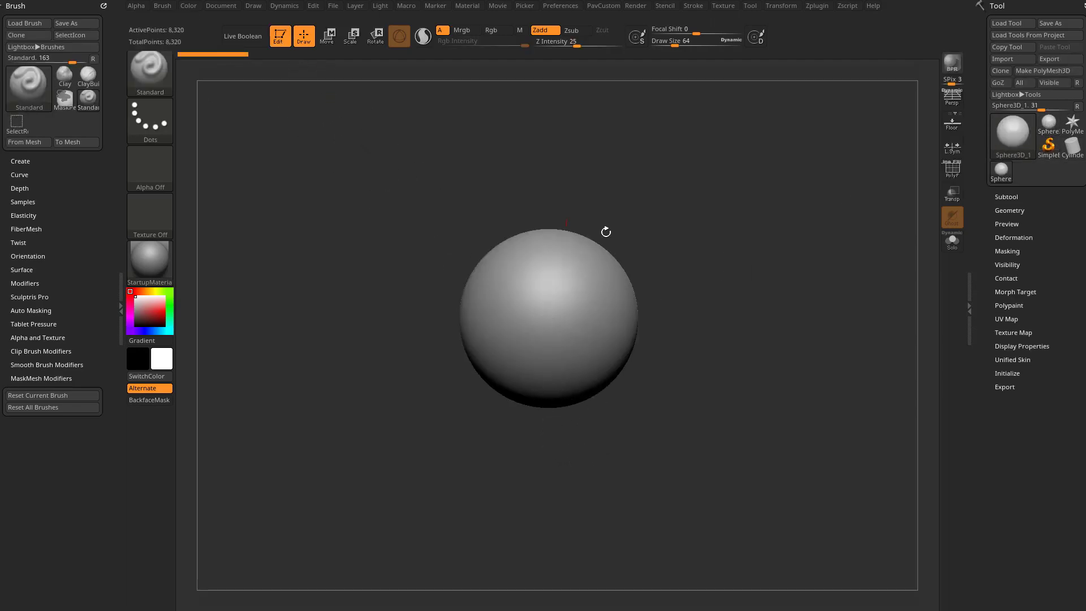
pyautogui.keyDown('alt'); pyautogui.moveTo(762, 281); pyautogui.dragTo(752, 303); pyautogui.keyUp('alt')
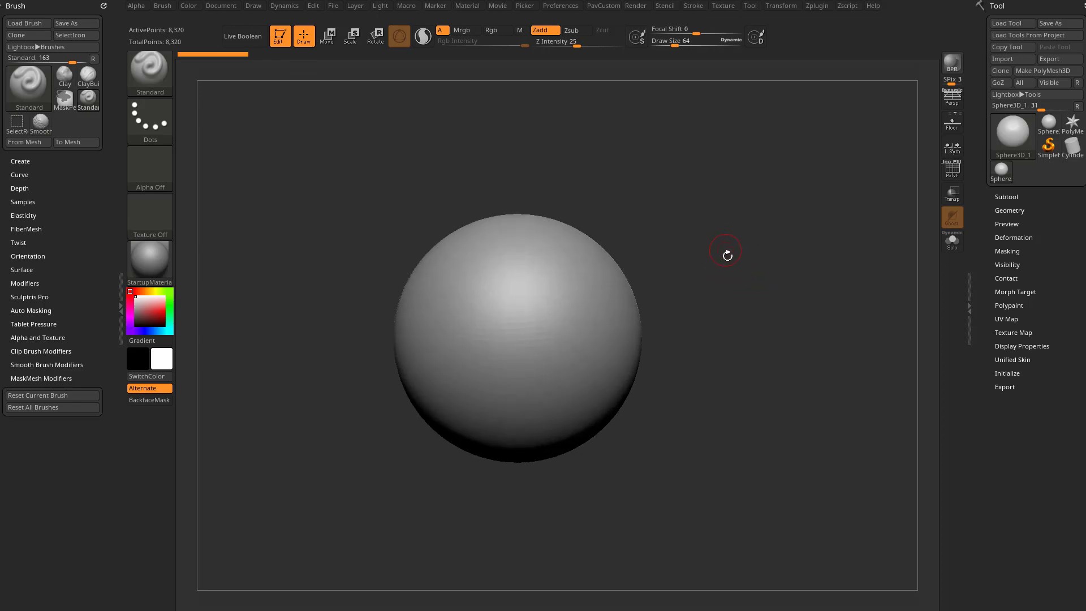
# - Choose the SnakeHook sculpting brush
pyautogui.press('b')
pyautogui.press('s')
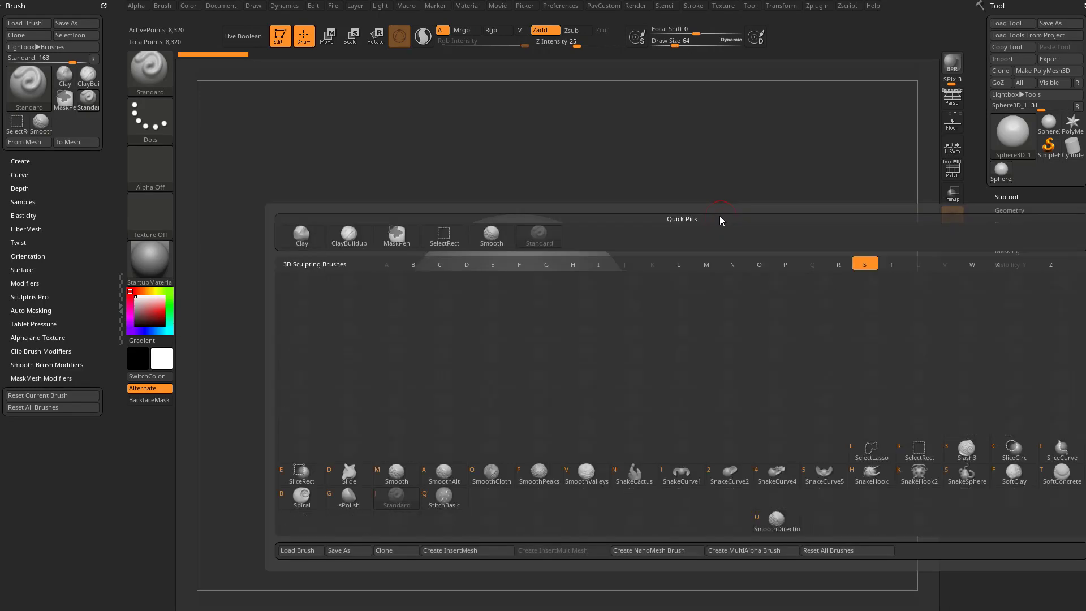
pyautogui.press('h')
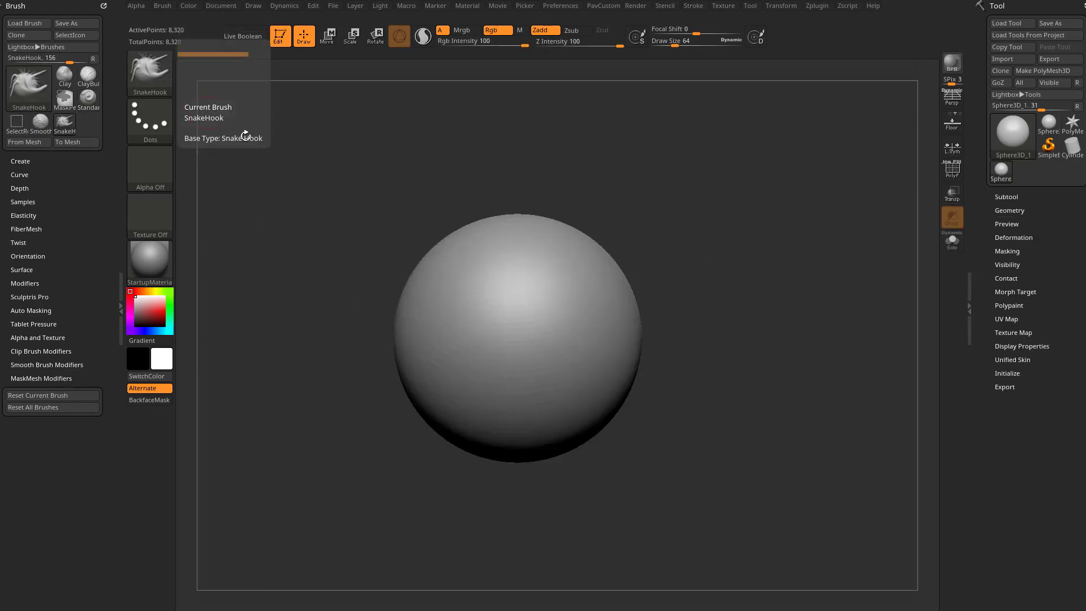
# - Look through the brushes starting with S, including SnakeHook2, SnakeSphere and SnakeCactus
pyautogui.press('b')
pyautogui.press('s')
pyautogui.press('Escape')
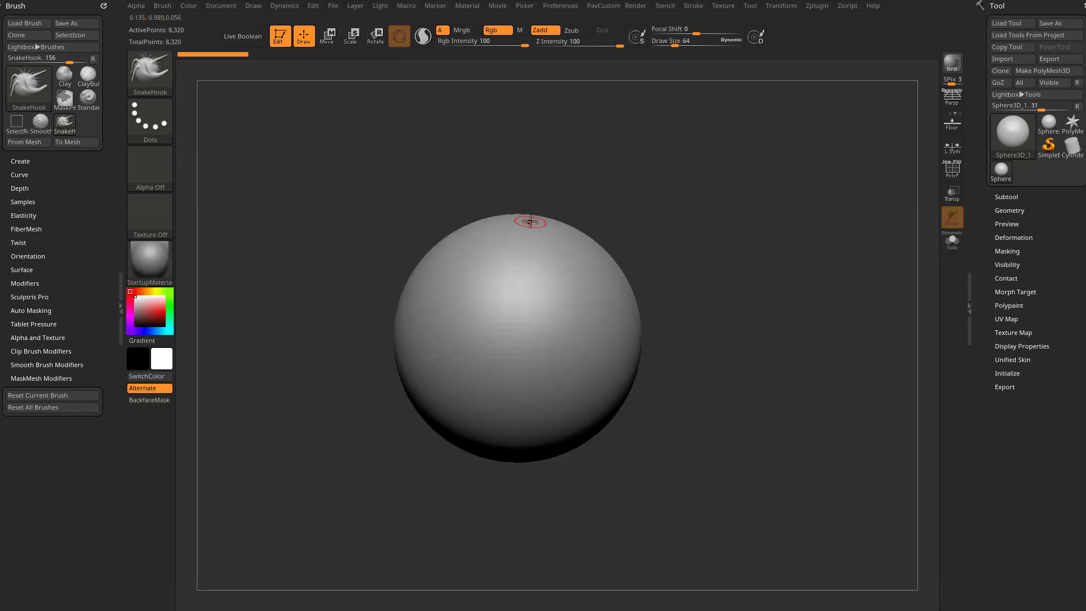
pyautogui.press('b')
pyautogui.press('s')
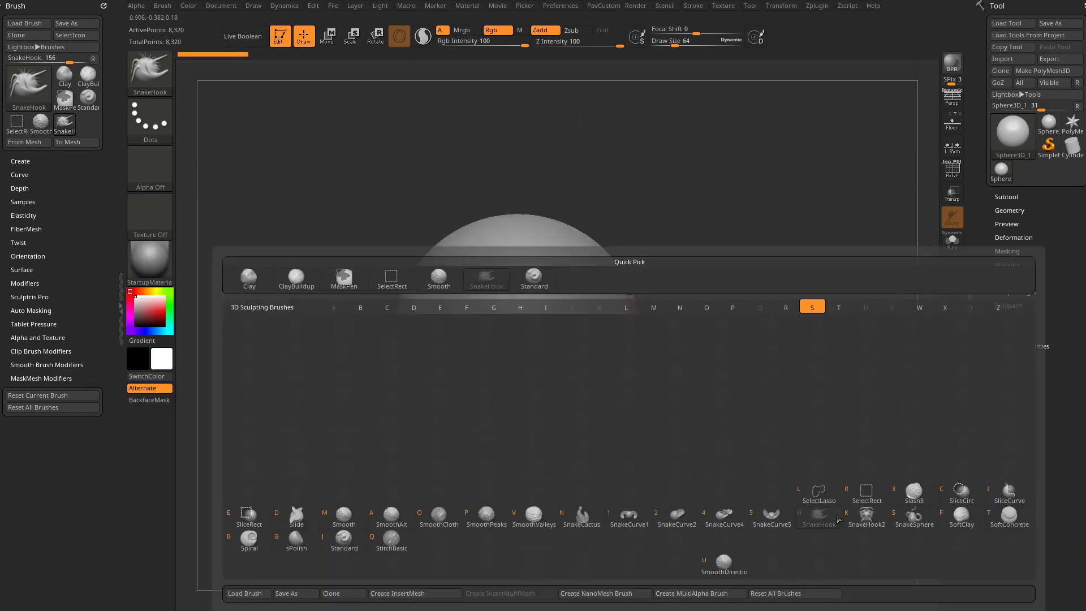
pyautogui.moveTo(876, 525)
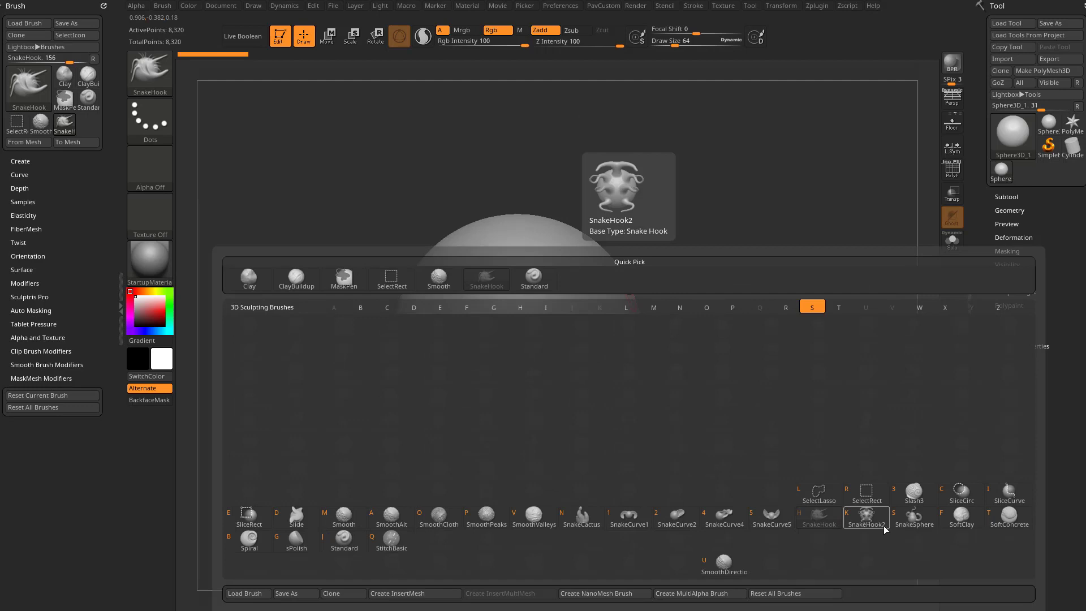
pyautogui.moveTo(911, 525)
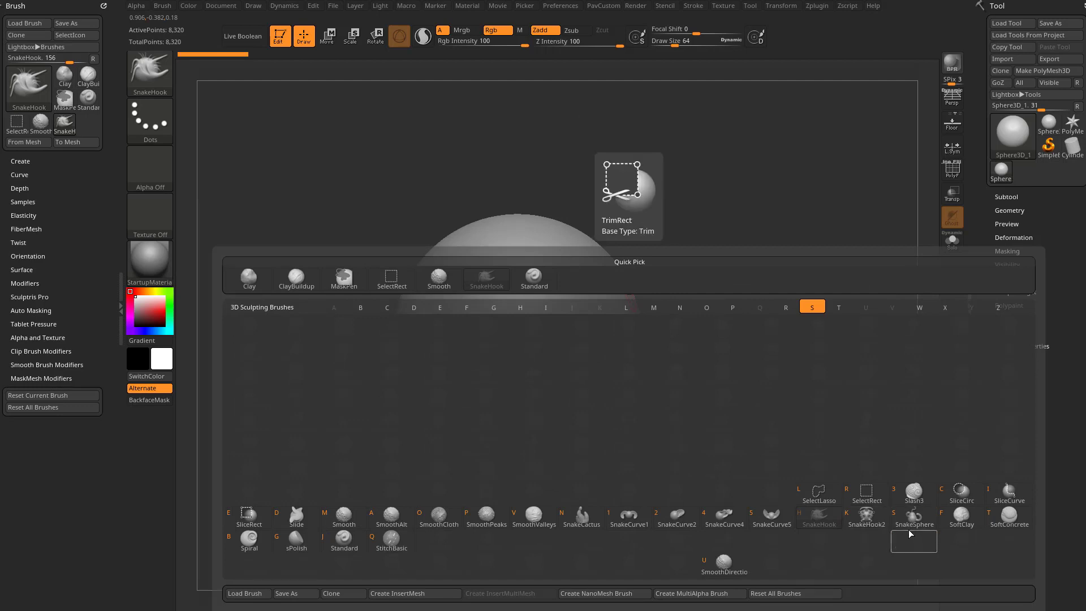
pyautogui.moveTo(583, 521)
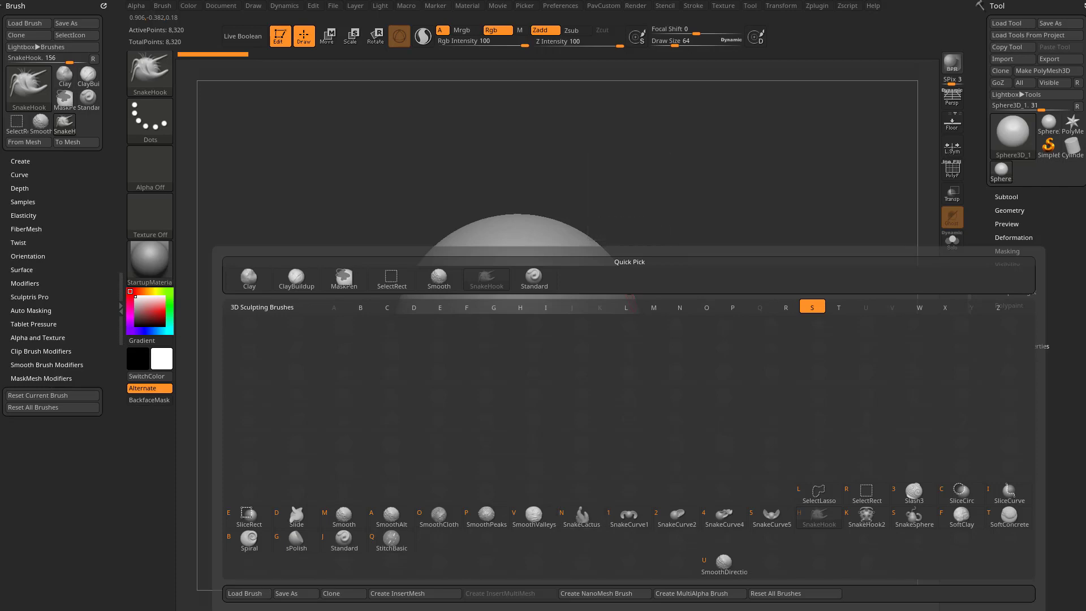
# - Switch to the browser and look through the ZBrush 2018 What's New video list on ArtStation
pyautogui.hotkey('alt', 'Tab')
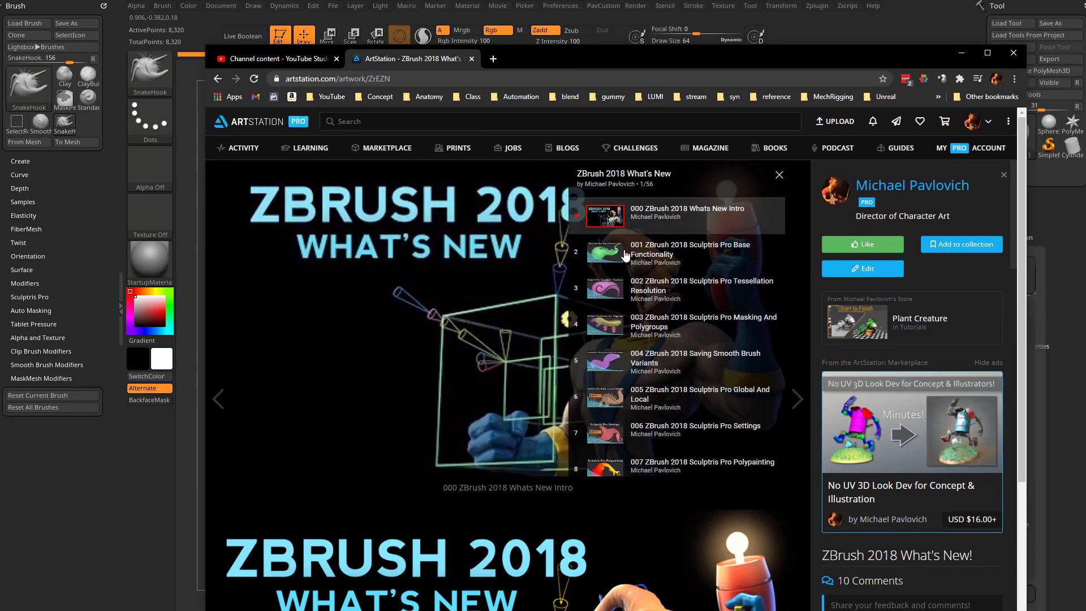
pyautogui.scroll(-8, 643, 308)
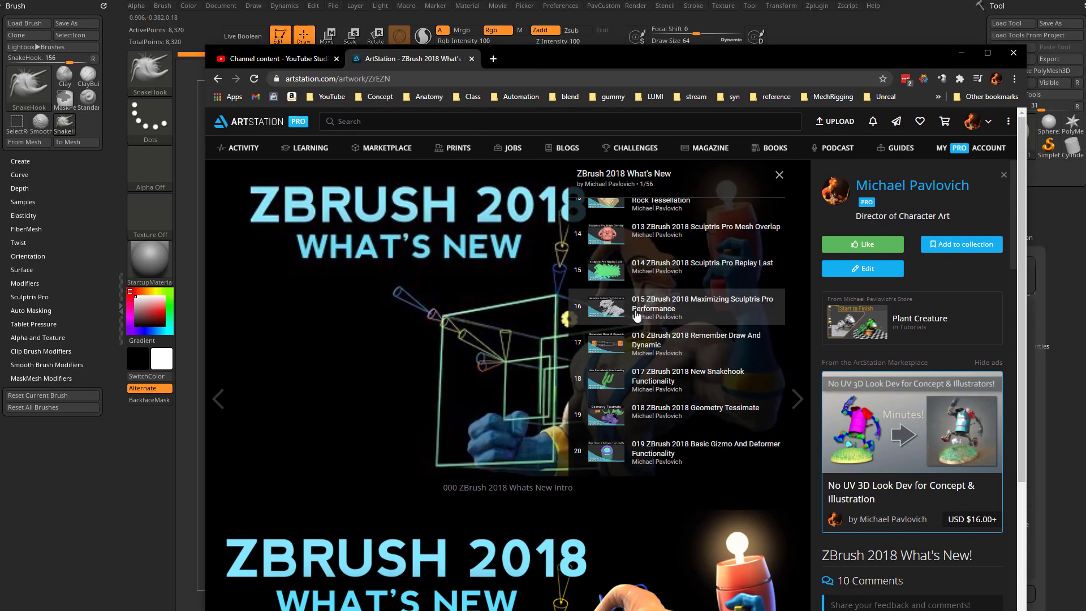
pyautogui.scroll(8, 636, 315)
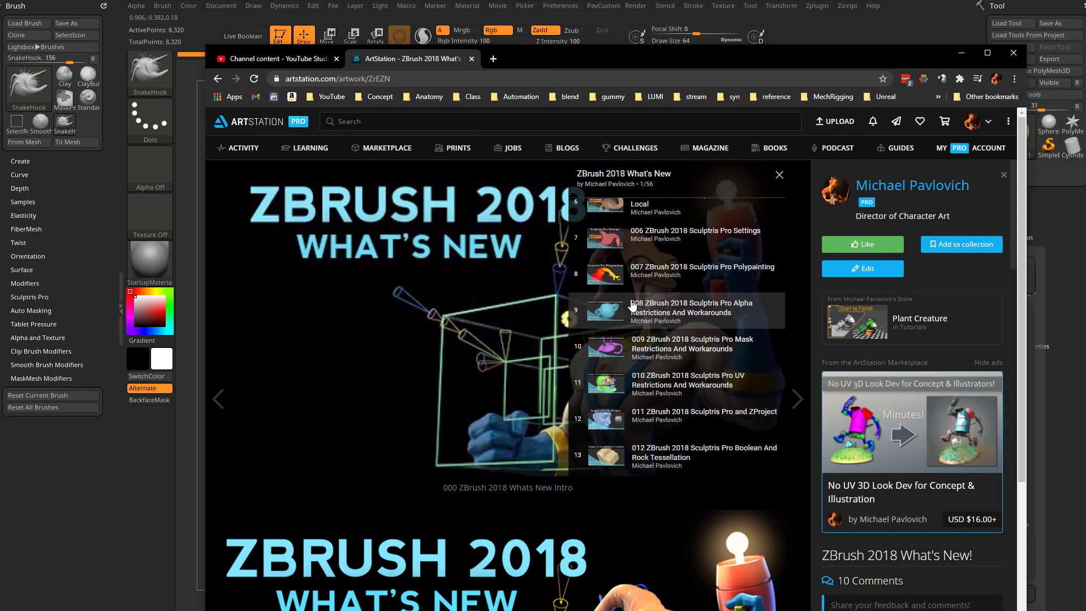
pyautogui.click(218, 80)
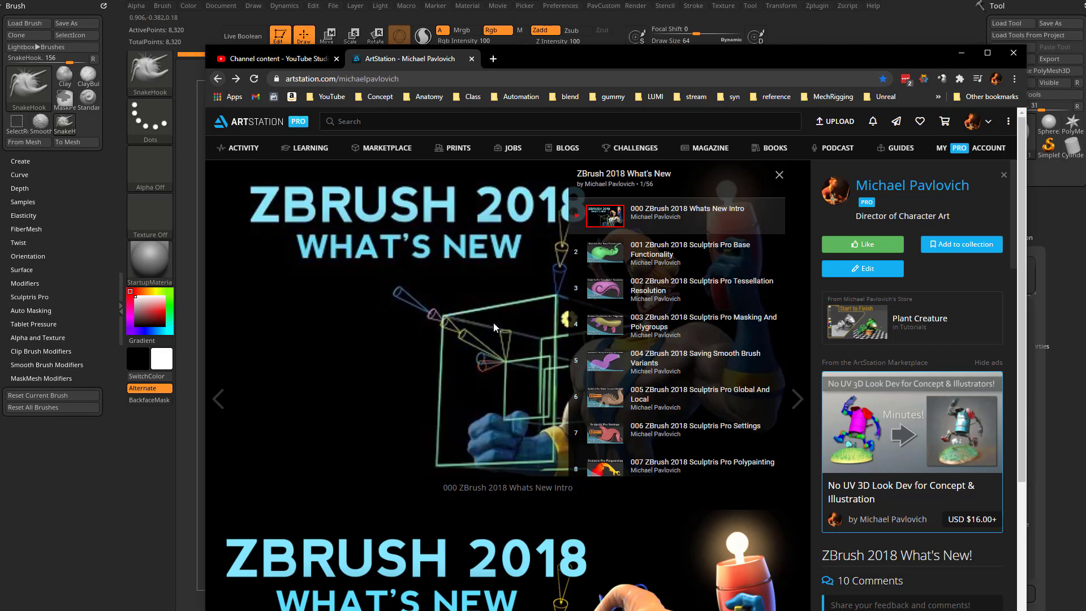
pyautogui.scroll(3, 907, 325)
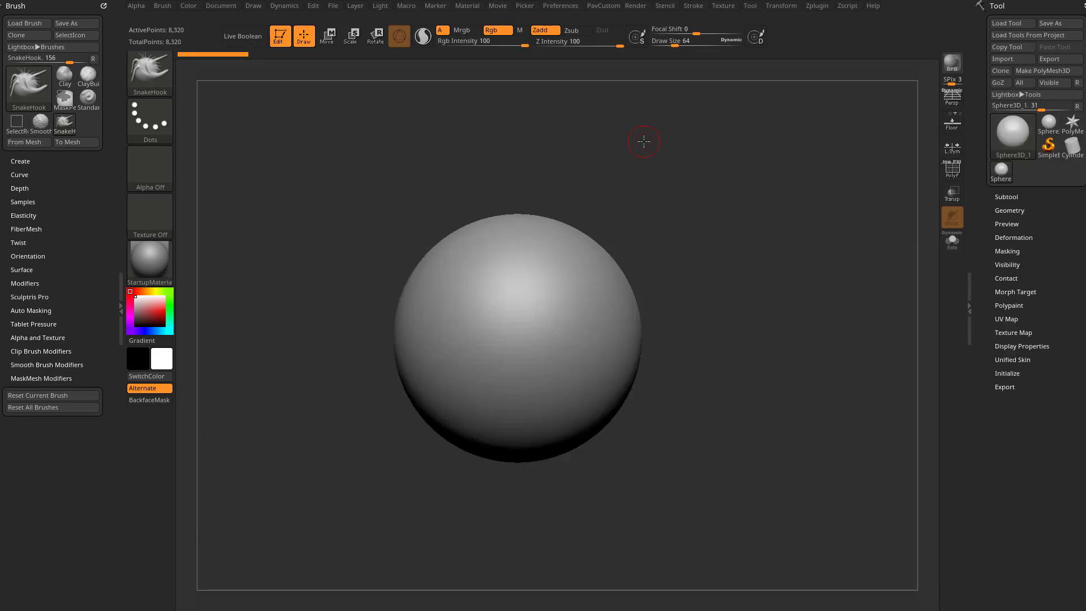
# - Enlarge the brush's draw size to about 135 and convert the sphere to a PolyMesh3D
pyautogui.press('s')
pyautogui.moveTo(603, 308); pyautogui.dragTo(638, 275)
pyautogui.click(1035, 71)
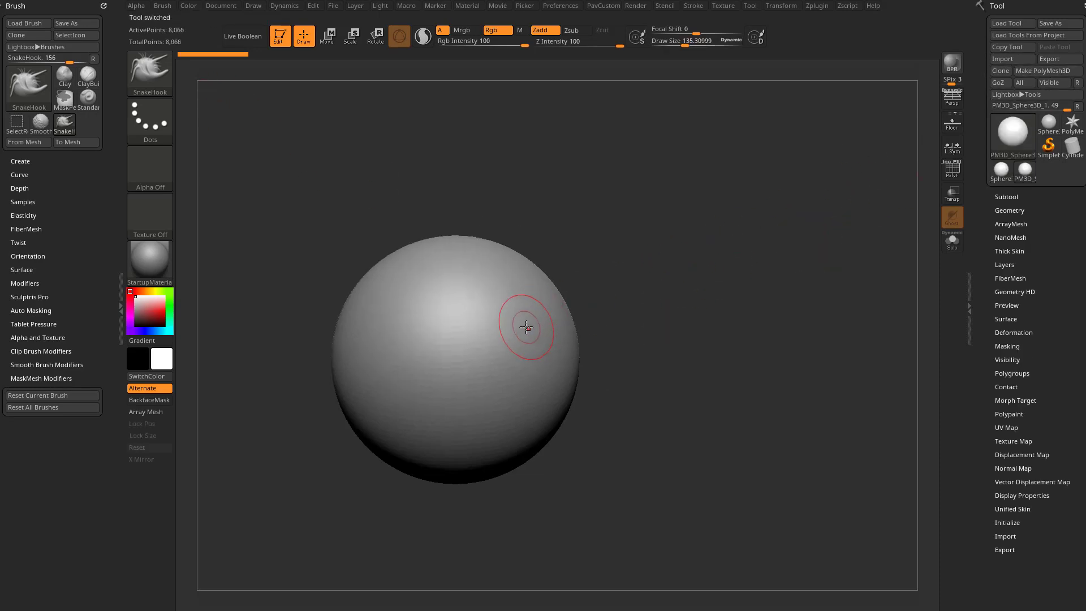
# - Try pulling a spike out of the sphere with SnakeHook, inspect its stretched topology with PolyFrame, and undo the pull
pyautogui.moveTo(527, 327)
pyautogui.mouseDown()
pyautogui.moveTo(601, 270)
pyautogui.moveTo(720, 258)
pyautogui.mouseUp()
pyautogui.hotkey('ctrl', 'z')
pyautogui.moveTo(521, 325)
pyautogui.mouseDown()
pyautogui.moveTo(701, 310)
pyautogui.moveTo(679, 362)
pyautogui.moveTo(762, 261)
pyautogui.mouseUp()
pyautogui.hotkey('shift', 'f')
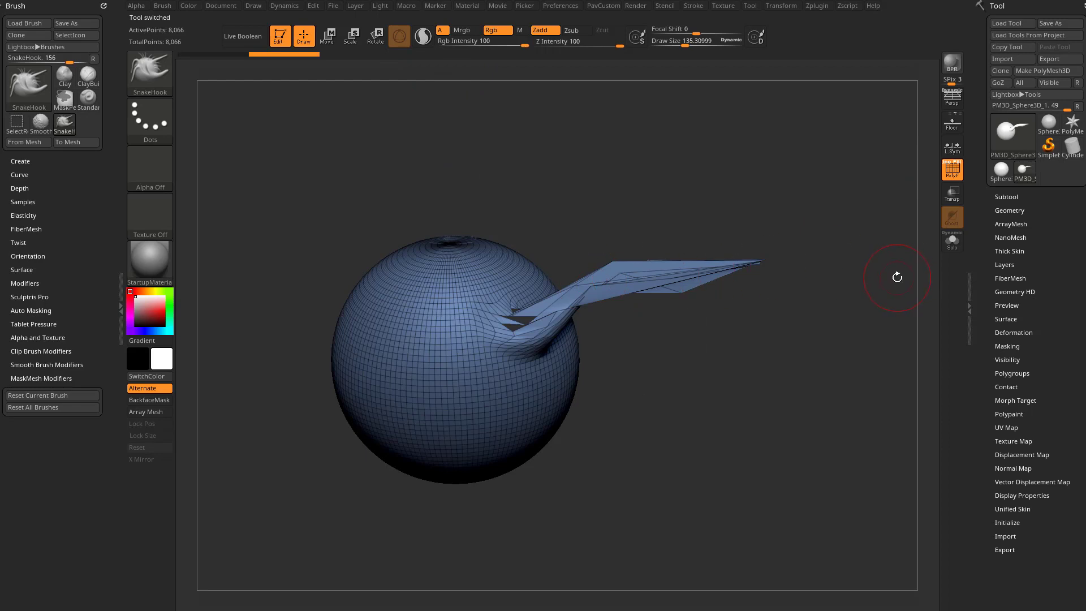
pyautogui.hotkey('ctrl', 'z')
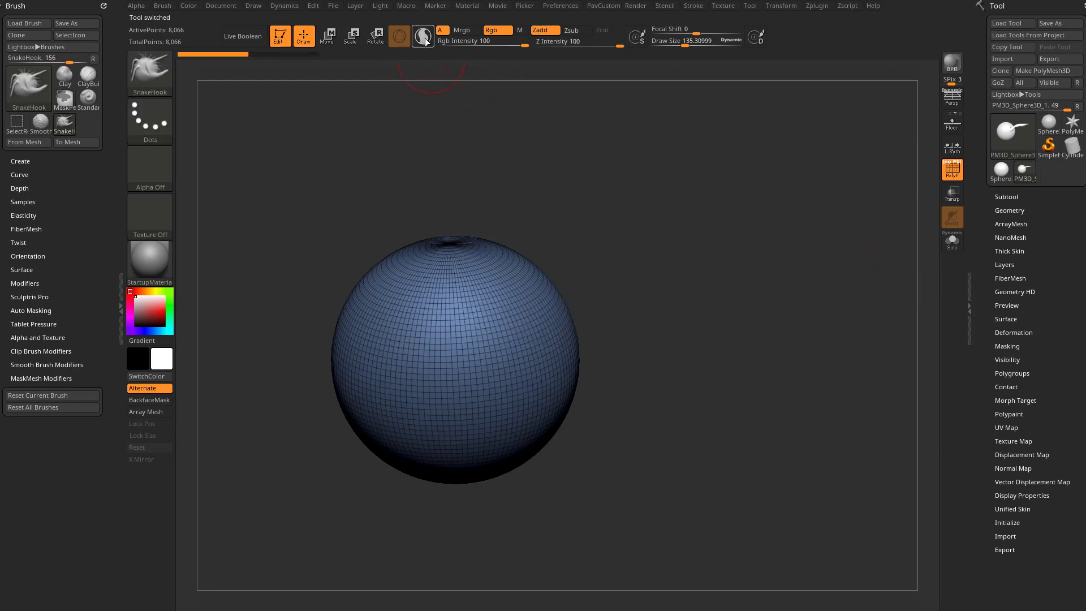
# - Enable Sculptris Pro, test it by pulling a curved tendril out of the sphere, and undo the stroke
pyautogui.click(423, 36)
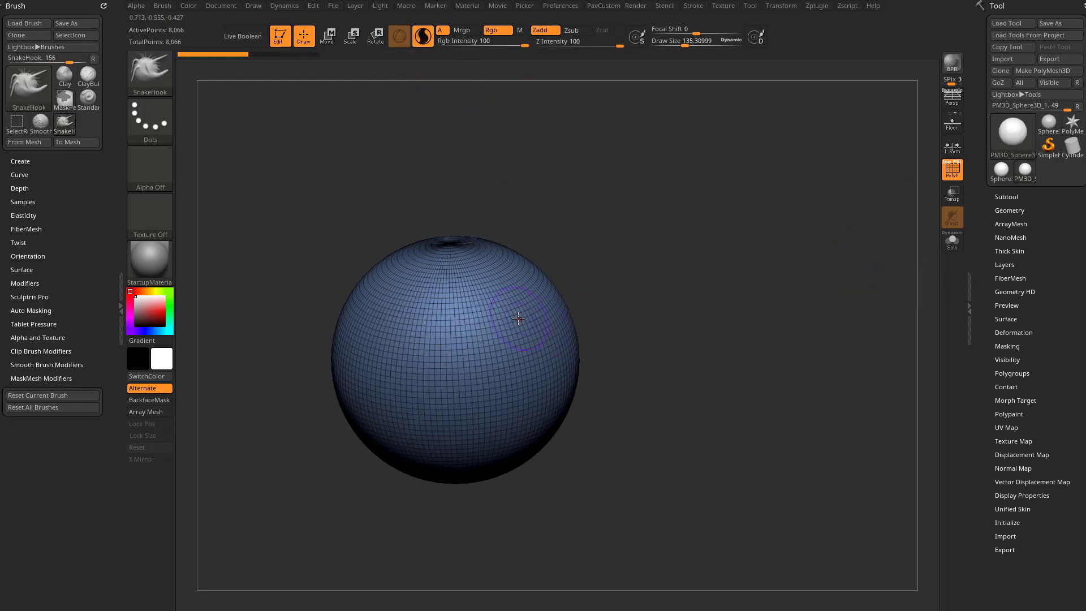
pyautogui.moveTo(519, 319)
pyautogui.mouseDown()
pyautogui.moveTo(565, 299)
pyautogui.moveTo(597, 267)
pyautogui.mouseUp()
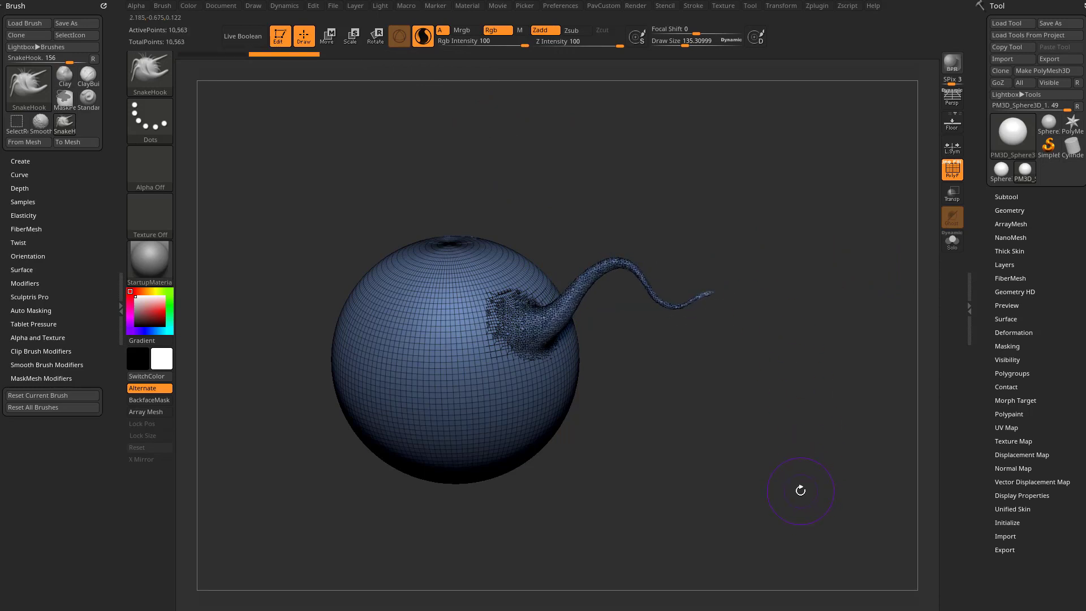
pyautogui.hotkey('ctrl', 'z')
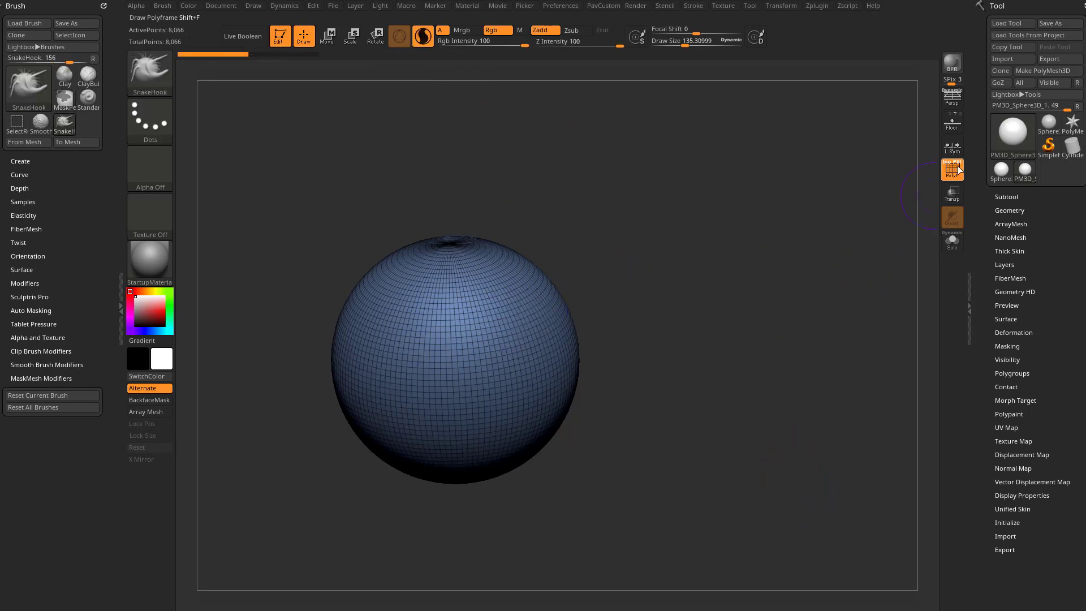
# - Turn off the PolyFrame display and expand the SnakeHook brush's Modifiers settings
pyautogui.click(951, 170)
pyautogui.moveTo(821, 247); pyautogui.dragTo(773, 277)
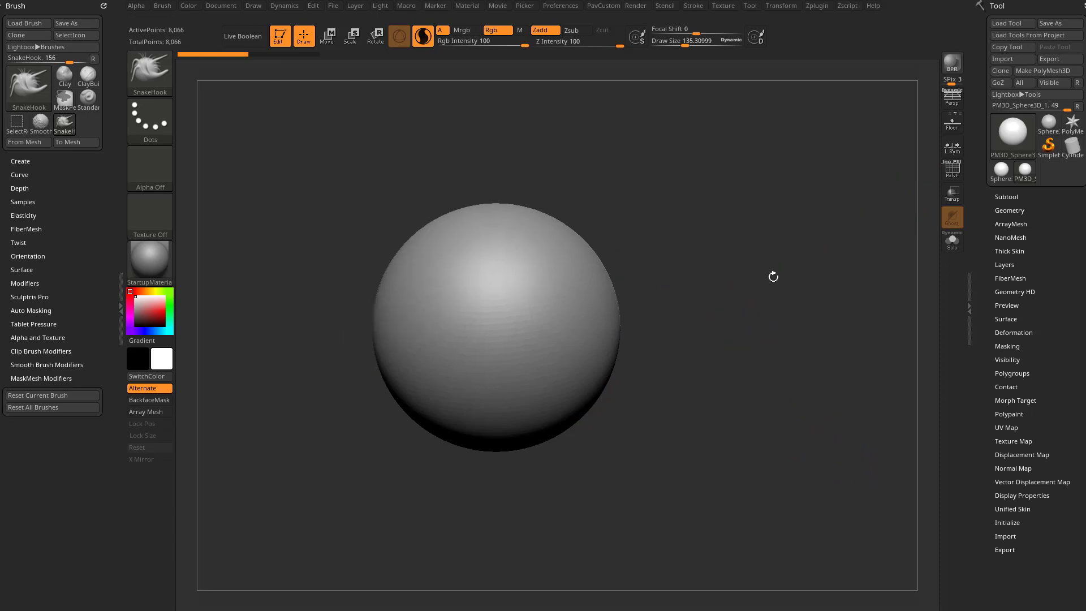
pyautogui.click(28, 283)
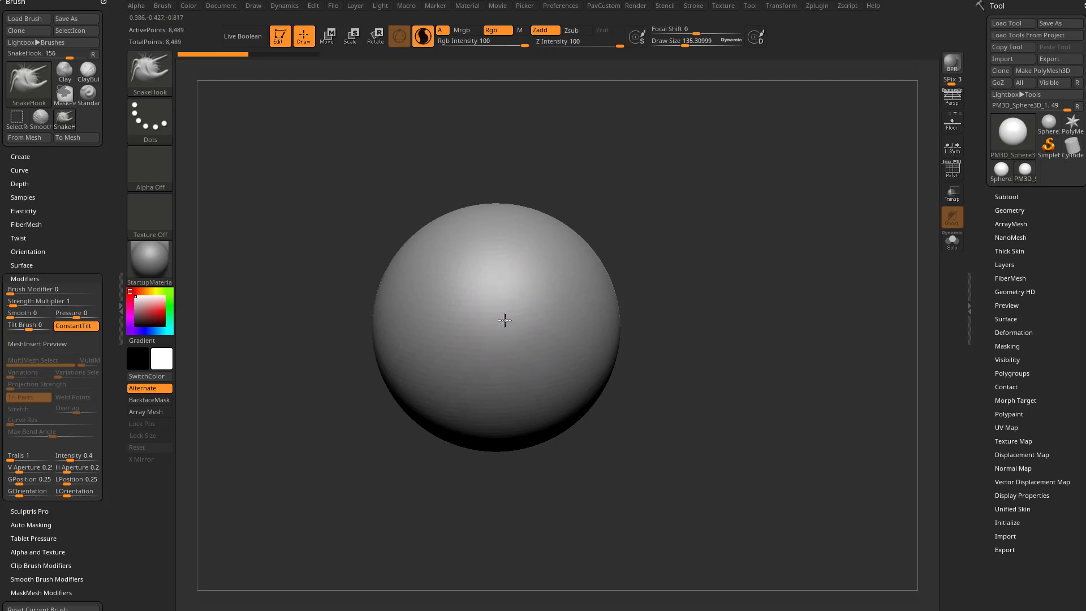
# - Test SnakeHook with Brush Modifier at 0 by pulling a long spike downward from the sphere, and undo it
pyautogui.moveTo(504, 320); pyautogui.dragTo(511, 491)
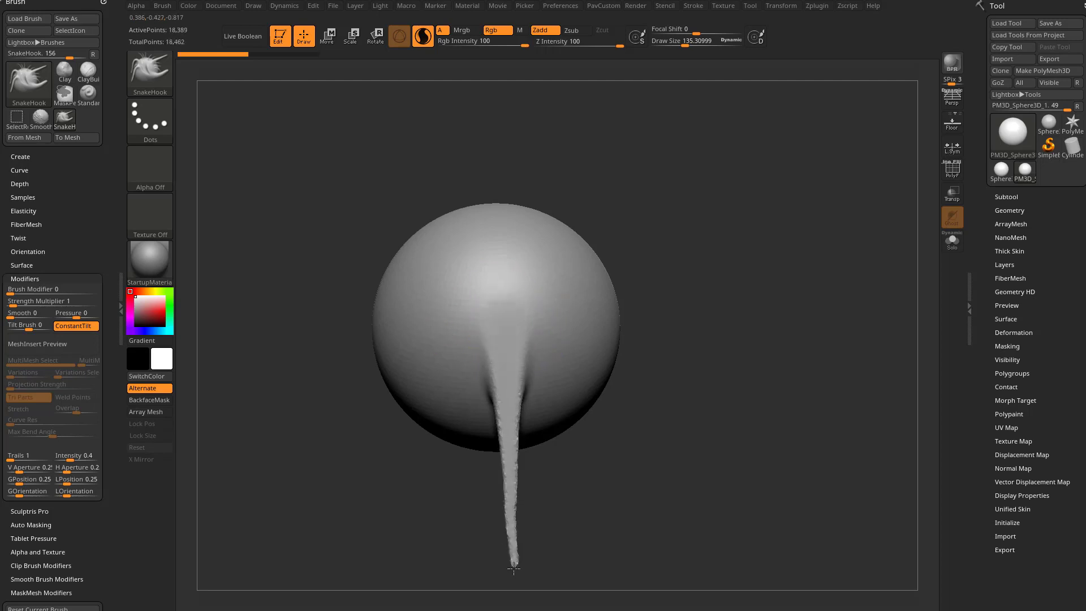
pyautogui.moveTo(514, 568); pyautogui.dragTo(512, 565)
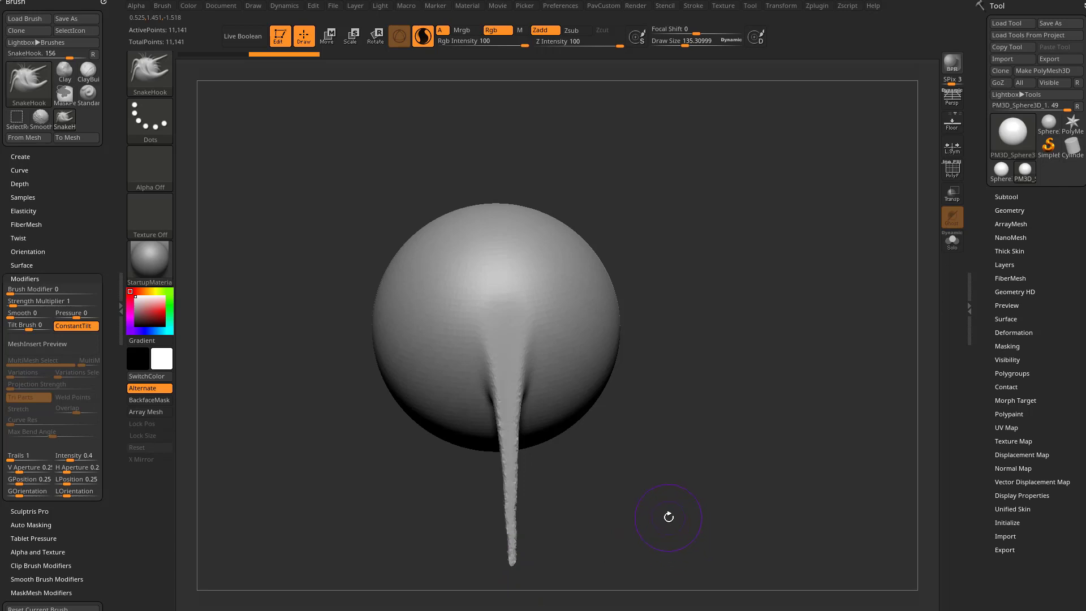
pyautogui.hotkey('ctrl', 'z')
pyautogui.hotkey('ctrl', 'z')
pyautogui.hotkey('ctrl', 'z')
pyautogui.hotkey('ctrl', 'z')
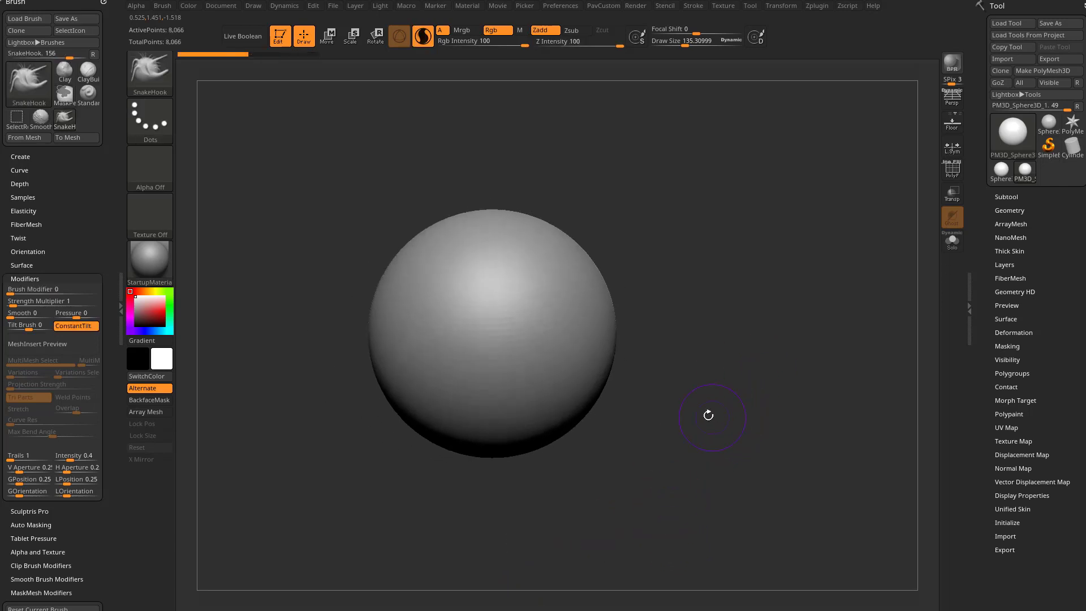
# - Set the Brush Modifier to 1, test a short pull on the sphere's front, and undo it
pyautogui.moveTo(48, 294); pyautogui.dragTo(145, 311)
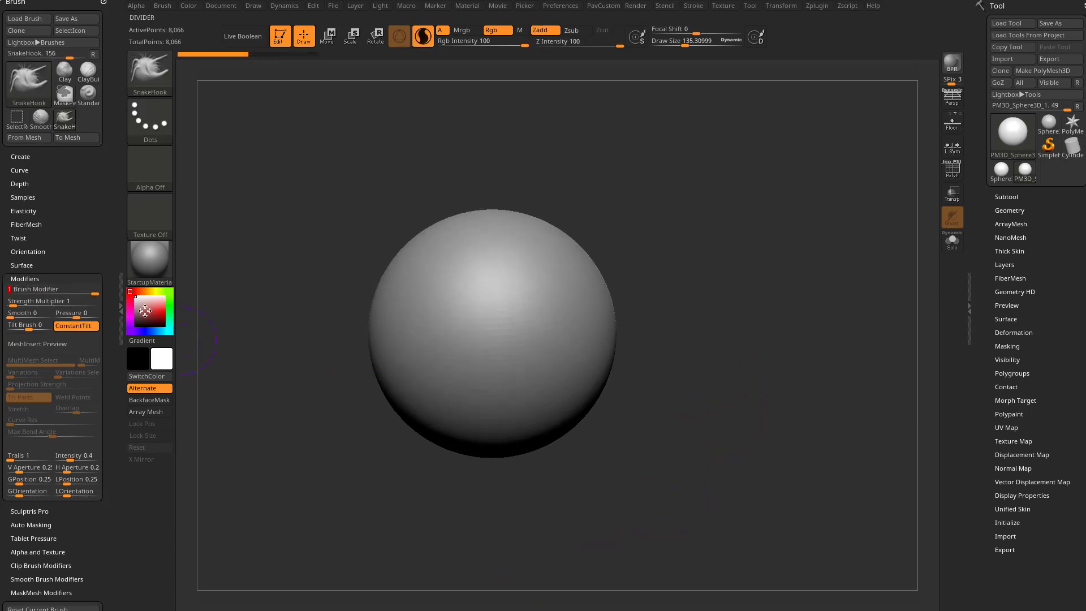
pyautogui.moveTo(497, 338); pyautogui.dragTo(506, 376)
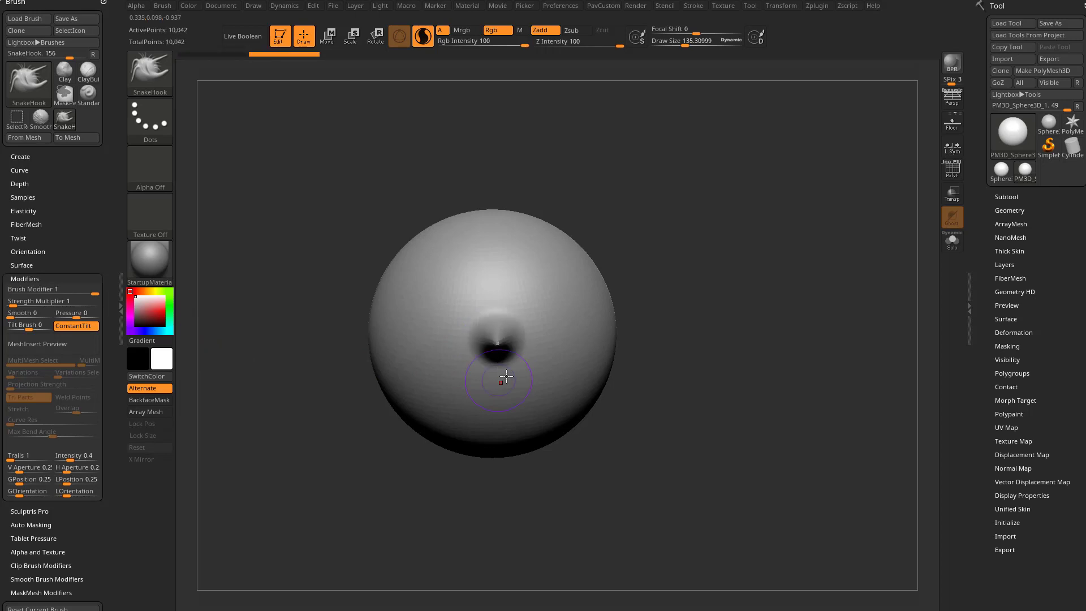
pyautogui.hotkey('ctrl', 'z')
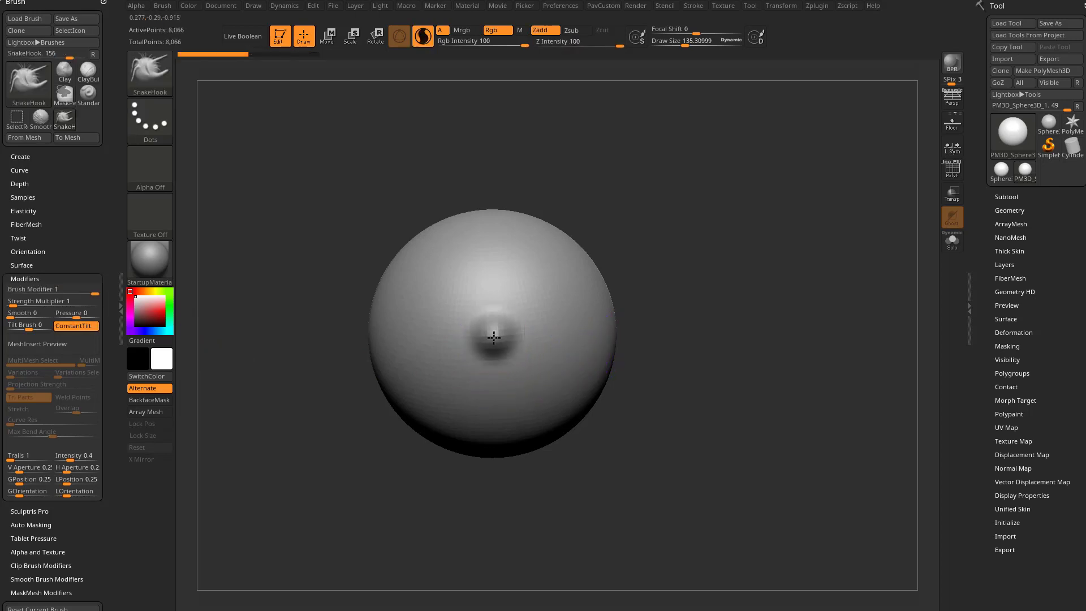
# - Try several short outward pulls on the sphere's front, view the spike from the side, and undo them all
pyautogui.moveTo(493, 343); pyautogui.dragTo(494, 346)
pyautogui.moveTo(571, 463); pyautogui.dragTo(624, 448)
pyautogui.hotkey('ctrl', 'z')
pyautogui.hotkey('ctrl', 'z')
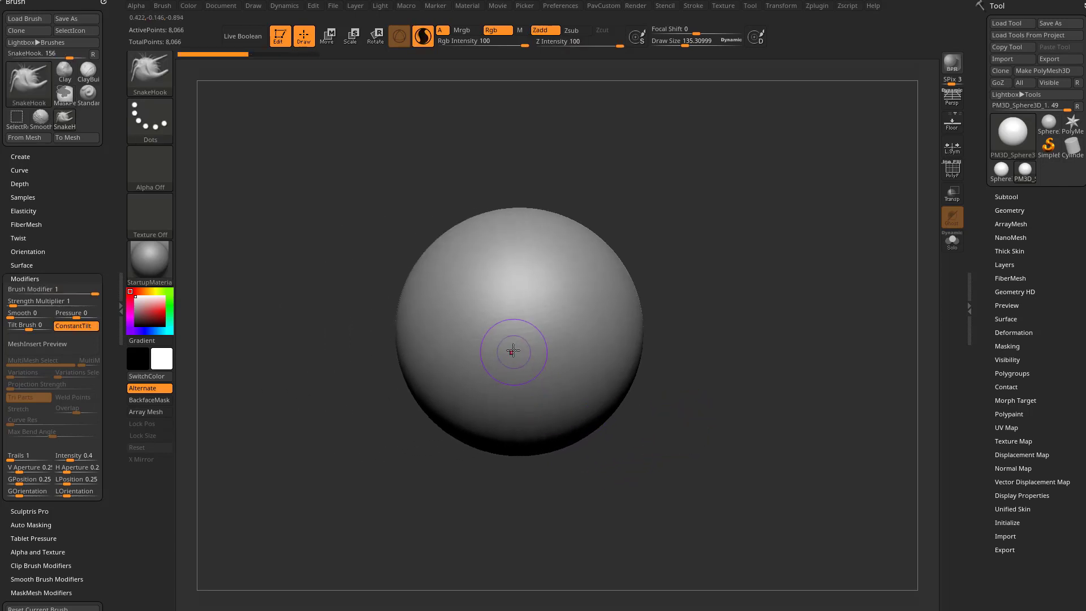
pyautogui.moveTo(509, 349); pyautogui.dragTo(513, 352)
pyautogui.hotkey('ctrl', 'shift', 'z')
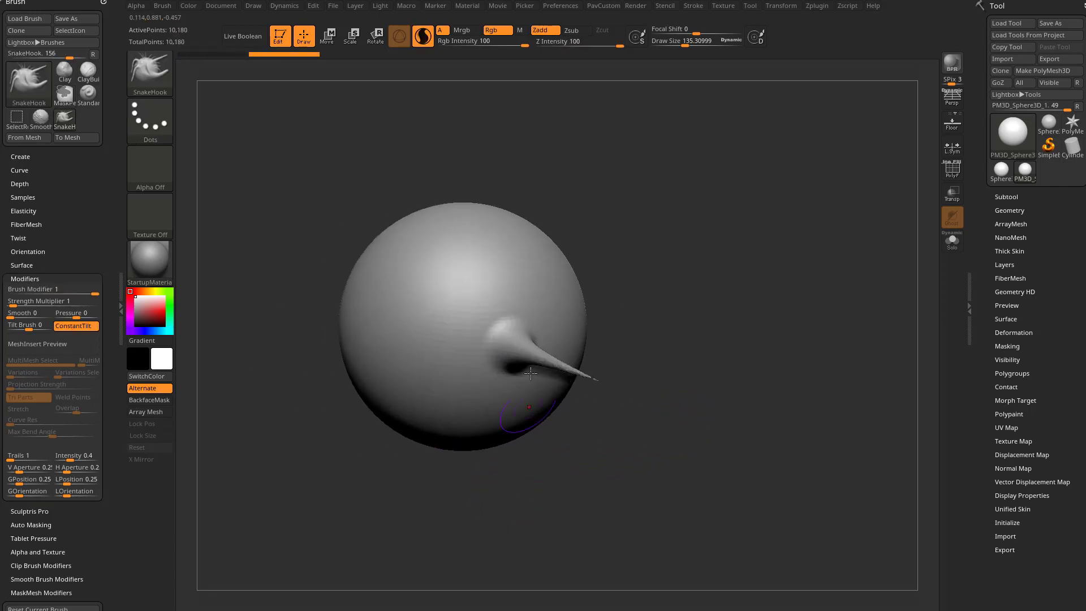
pyautogui.hotkey('ctrl', 'z')
pyautogui.hotkey('ctrl', 'z')
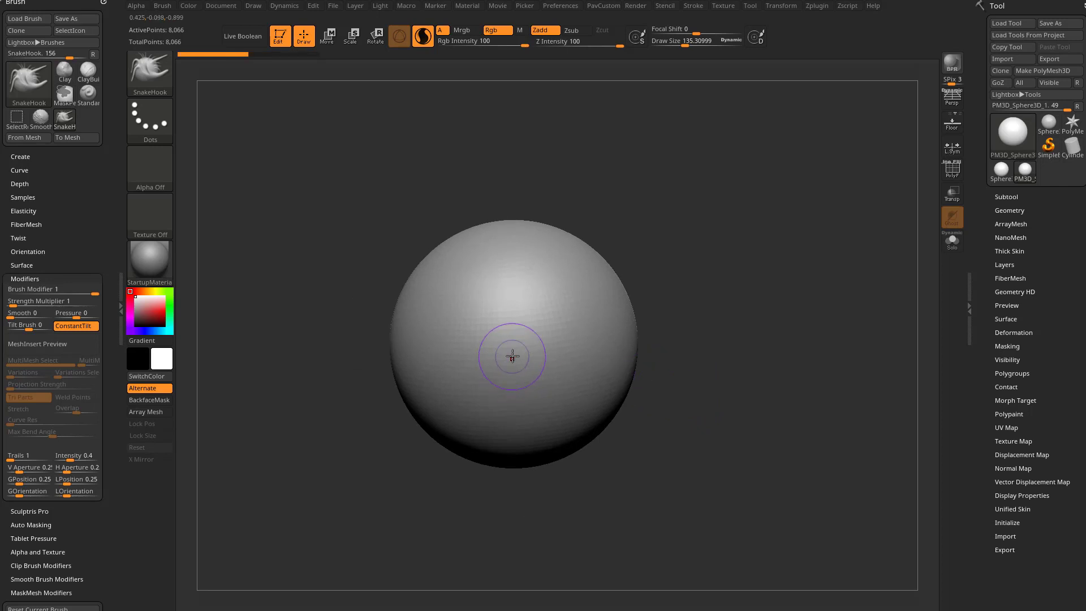
pyautogui.moveTo(514, 350); pyautogui.dragTo(516, 361)
pyautogui.hotkey('ctrl', 'z')
# - Increase the draw size to about 250, test a longer outward spike on the sphere's front, and undo it
pyautogui.press('s')
pyautogui.moveTo(673, 319); pyautogui.dragTo(684, 320)
pyautogui.moveTo(514, 355); pyautogui.dragTo(515, 365)
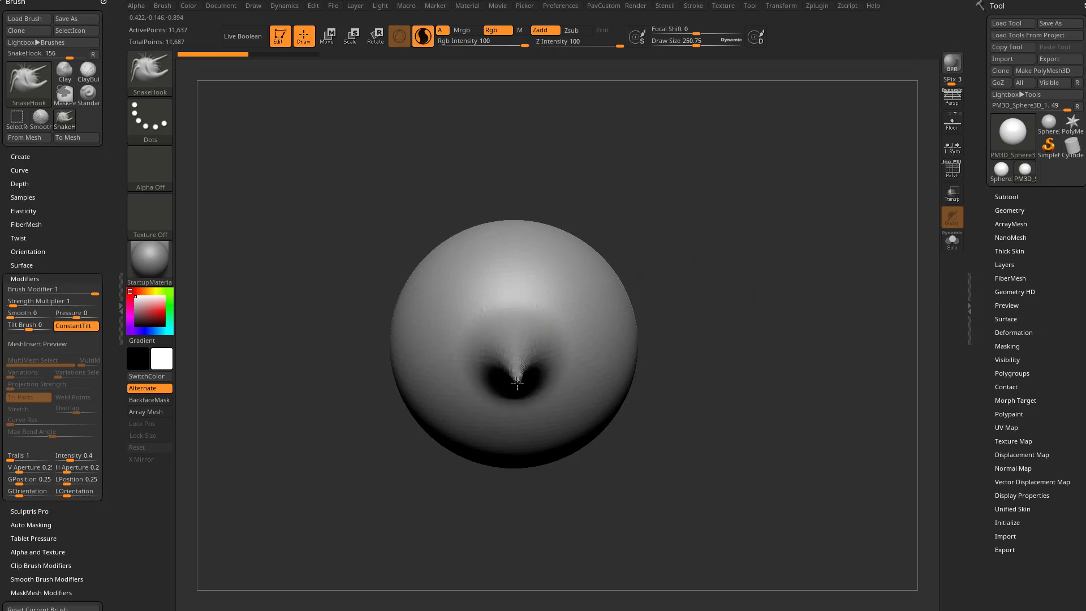
pyautogui.moveTo(518, 402); pyautogui.dragTo(518, 402)
pyautogui.moveTo(725, 368); pyautogui.dragTo(783, 366)
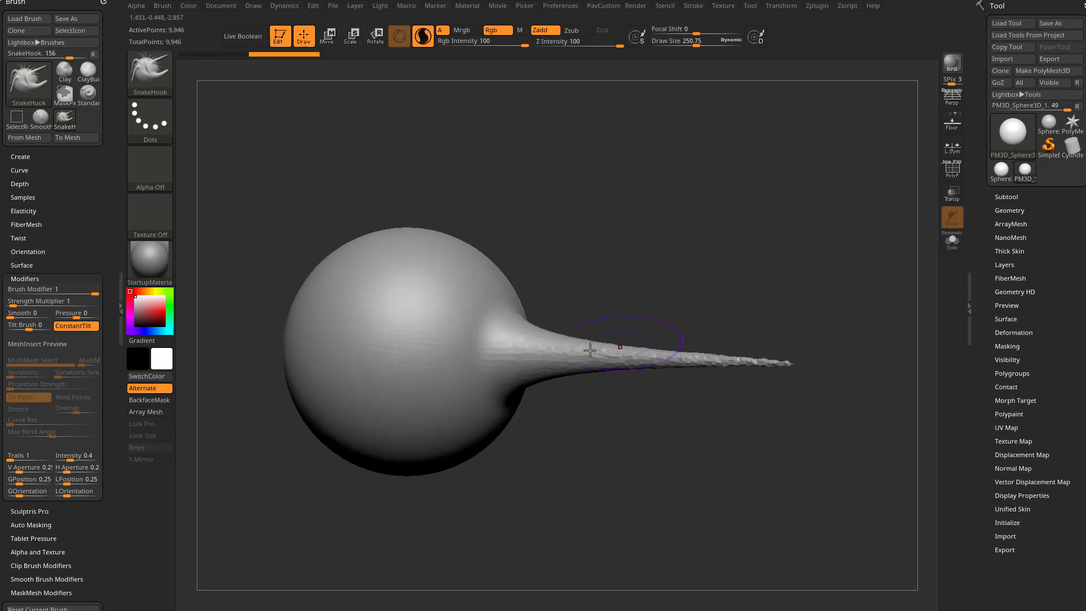
pyautogui.hotkey('ctrl', 'z')
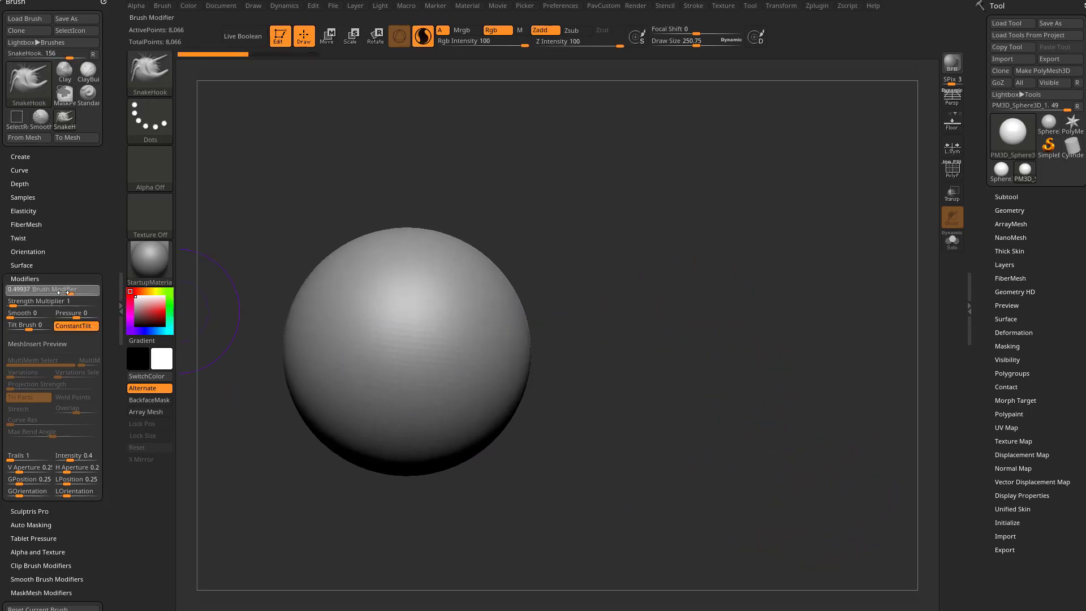
# - Test a downward SnakeHook pull on the sphere with the Brush Modifier at about 0.5, view it from another angle, and undo it
pyautogui.moveTo(477, 359); pyautogui.dragTo(481, 605)
pyautogui.moveTo(681, 392); pyautogui.dragTo(589, 419)
pyautogui.hotkey('ctrl', 'z')
# - Set the Brush Modifier to 1, pull a short spike on the sphere's lower front, view it, and undo it
pyautogui.moveTo(91, 291); pyautogui.dragTo(104, 291)
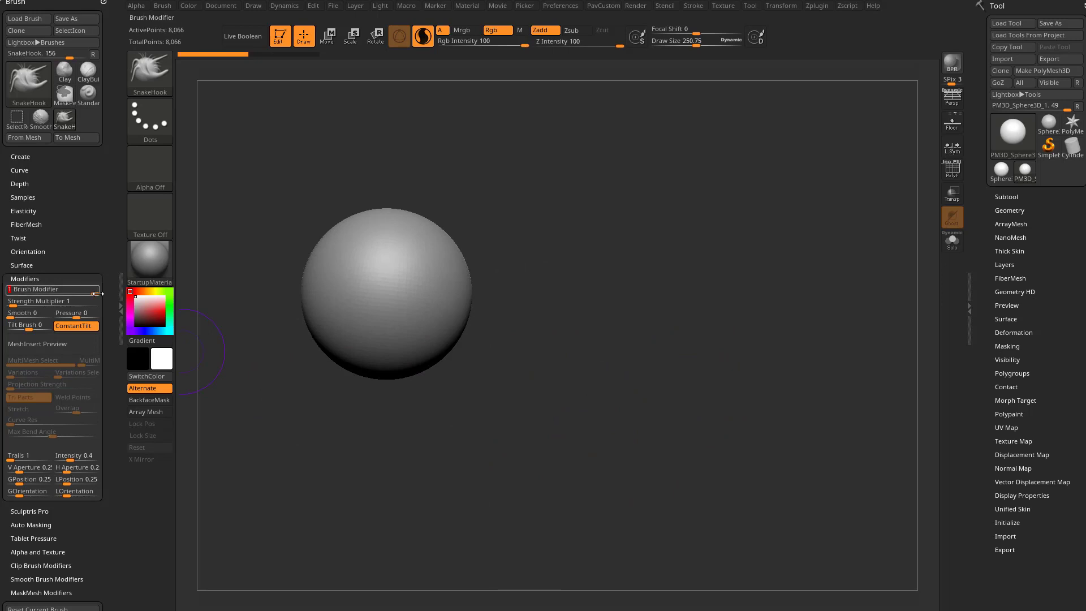
pyautogui.keyDown('alt'); pyautogui.moveTo(506, 259); pyautogui.dragTo(492, 324); pyautogui.keyUp('alt')
pyautogui.moveTo(420, 354); pyautogui.dragTo(415, 368)
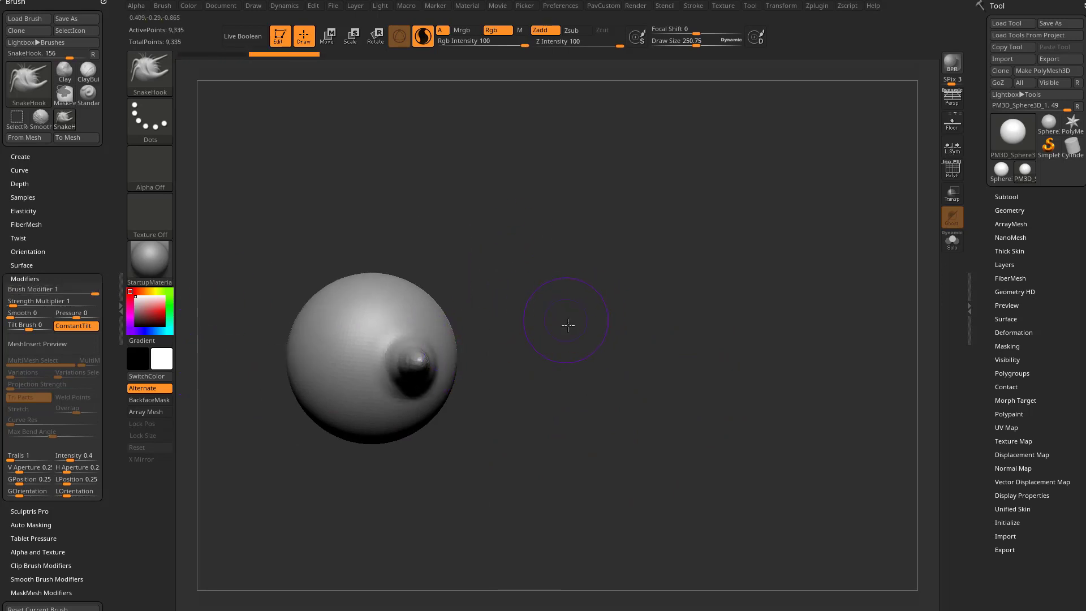
pyautogui.moveTo(568, 325); pyautogui.dragTo(589, 363)
pyautogui.hotkey('ctrl', 'z')
# - Set the Brush Modifier to 0, test another pull on the sphere, and undo it
pyautogui.moveTo(63, 291); pyautogui.dragTo(3, 291)
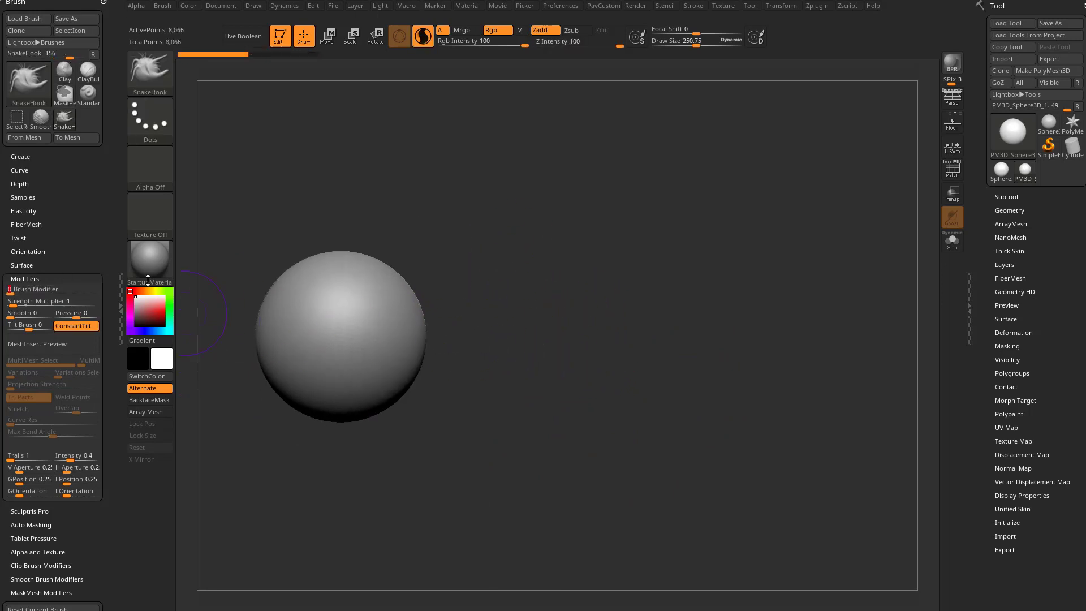
pyautogui.moveTo(490, 335)
pyautogui.mouseDown()
pyautogui.moveTo(443, 335)
pyautogui.moveTo(403, 369)
pyautogui.moveTo(350, 334)
pyautogui.moveTo(486, 362)
pyautogui.moveTo(479, 314)
pyautogui.mouseUp()
pyautogui.moveTo(526, 328)
pyautogui.mouseDown()
pyautogui.moveTo(555, 344)
pyautogui.moveTo(600, 332)
pyautogui.moveTo(606, 362)
pyautogui.moveTo(612, 351)
pyautogui.mouseUp()
pyautogui.hotkey('ctrl', 'z')
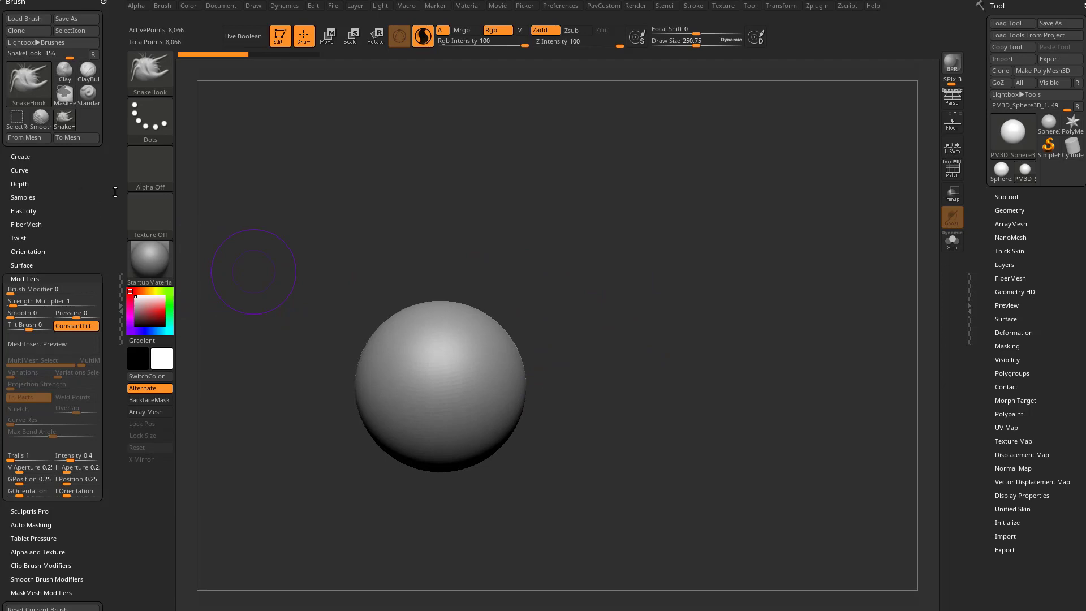
# - Switch to the Standard brush for sculpting on the sphere
pyautogui.press('b')
pyautogui.press('s')
pyautogui.press('t')
pyautogui.keyDown('alt'); pyautogui.moveTo(390, 186); pyautogui.dragTo(378, 183); pyautogui.keyUp('alt')
pyautogui.press('b')
pyautogui.press('s')
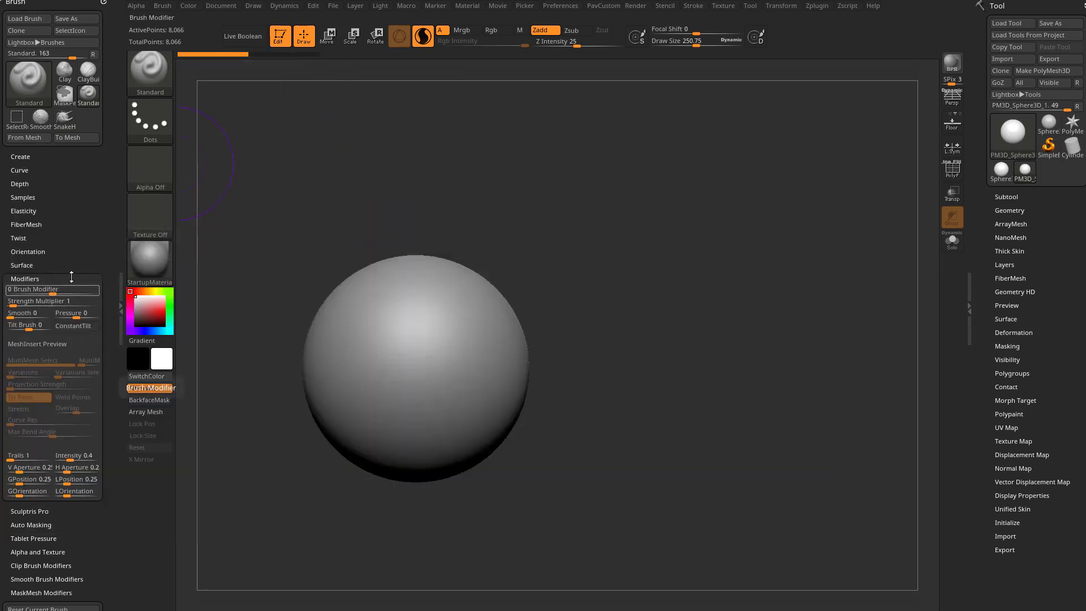
# - Dock the Stroke palette, expand its Curve settings, and turn on Curve Mode for the Standard brush
pyautogui.click(25, 170)
pyautogui.click(24, 170)
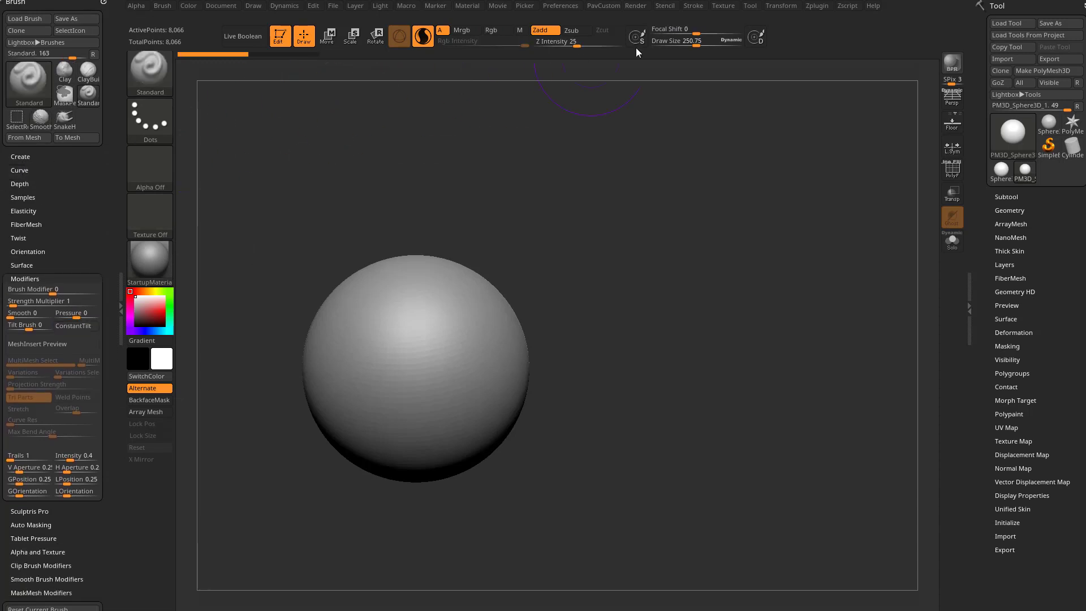
pyautogui.click(697, 8)
pyautogui.click(694, 20)
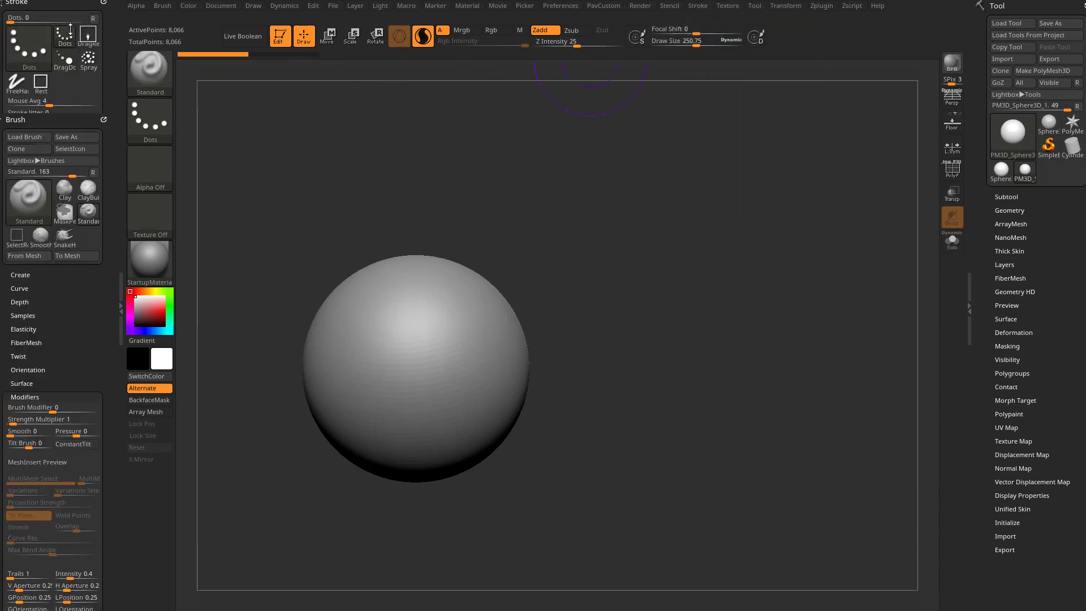
pyautogui.keyDown('shift'); pyautogui.click(23, 175); pyautogui.keyUp('shift')
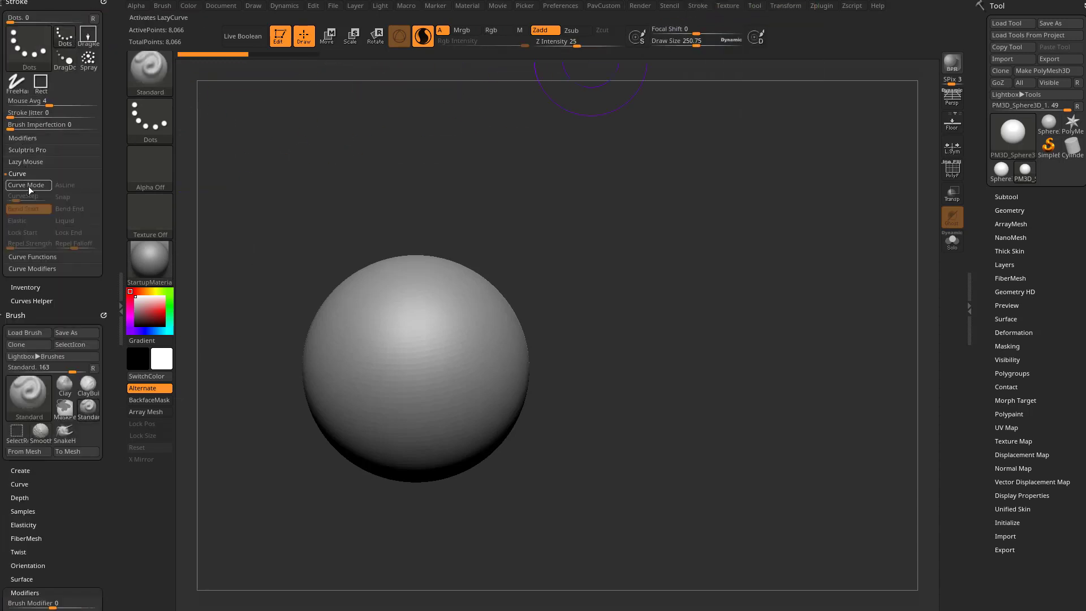
pyautogui.click(25, 185)
# - Draw a bent curve down the sphere's front, raise a ridge along it with the Standard brush, and view the result
pyautogui.moveTo(448, 310); pyautogui.dragTo(436, 423)
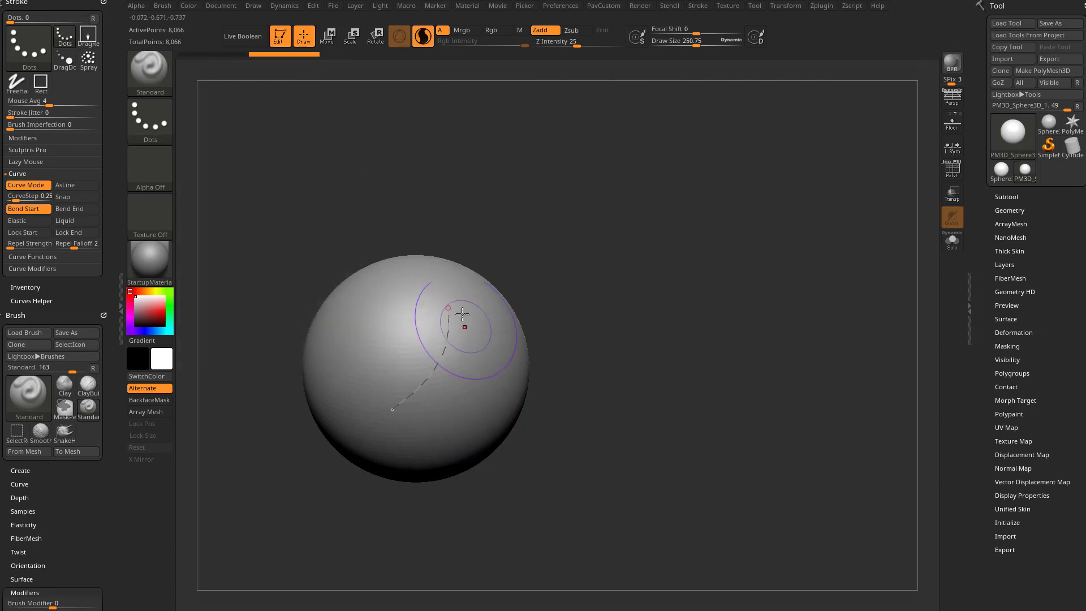
pyautogui.moveTo(615, 344)
pyautogui.keyDown('alt'); pyautogui.mouseDown()
pyautogui.moveTo(620, 317)
pyautogui.moveTo(497, 349)
pyautogui.moveTo(452, 340)
pyautogui.moveTo(473, 351)
pyautogui.mouseUp(); pyautogui.keyUp('alt')
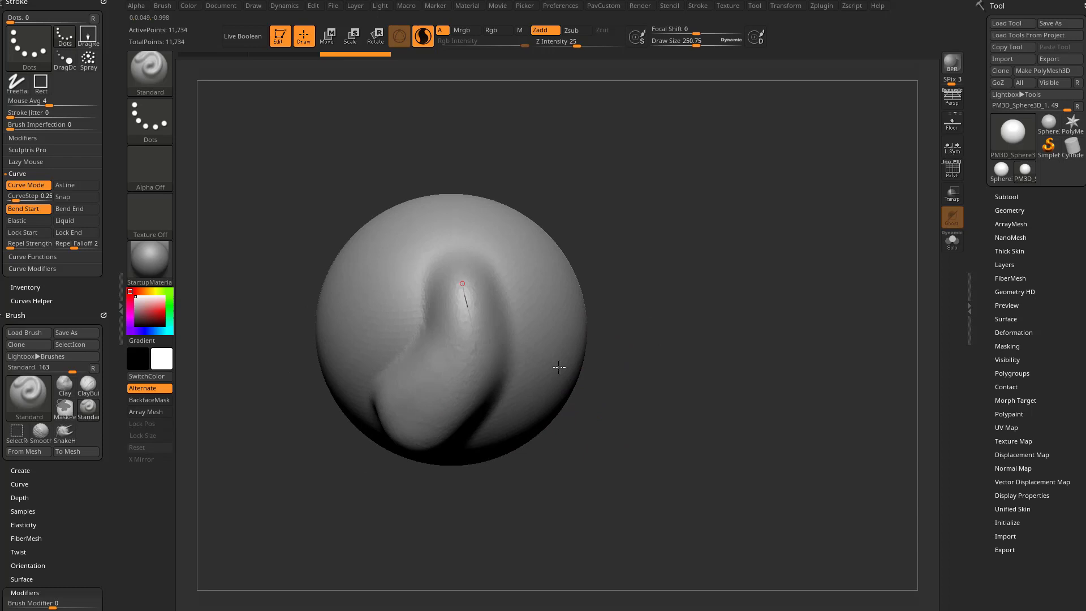
pyautogui.moveTo(559, 367); pyautogui.dragTo(419, 273)
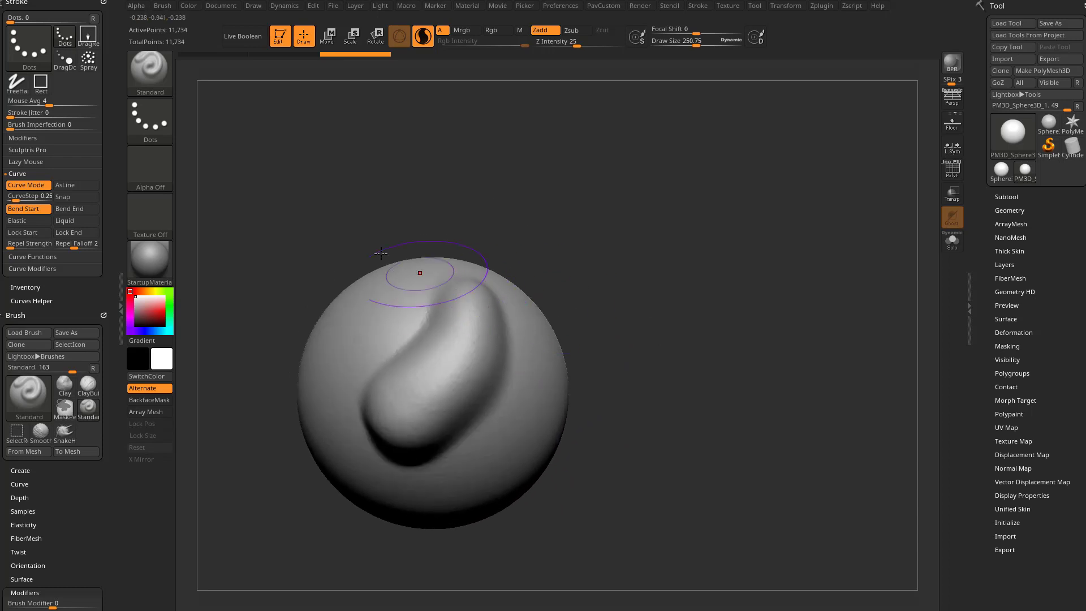
pyautogui.moveTo(481, 153); pyautogui.dragTo(457, 186)
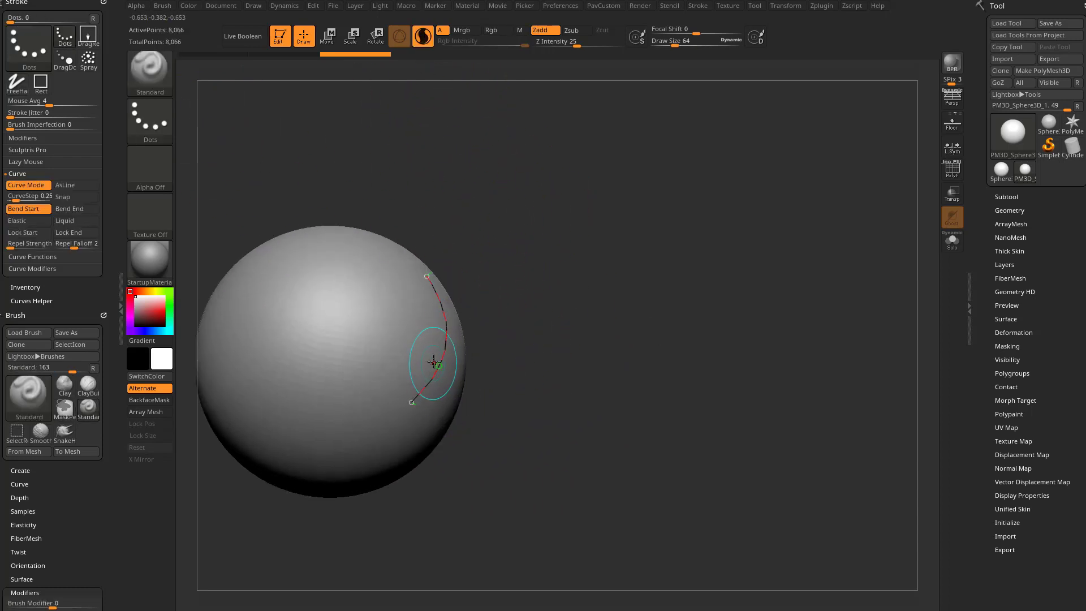
# - Apply the Standard stroke along the curve again, try reshaping the curve outward, and undo the deformation
pyautogui.moveTo(429, 277); pyautogui.dragTo(448, 409)
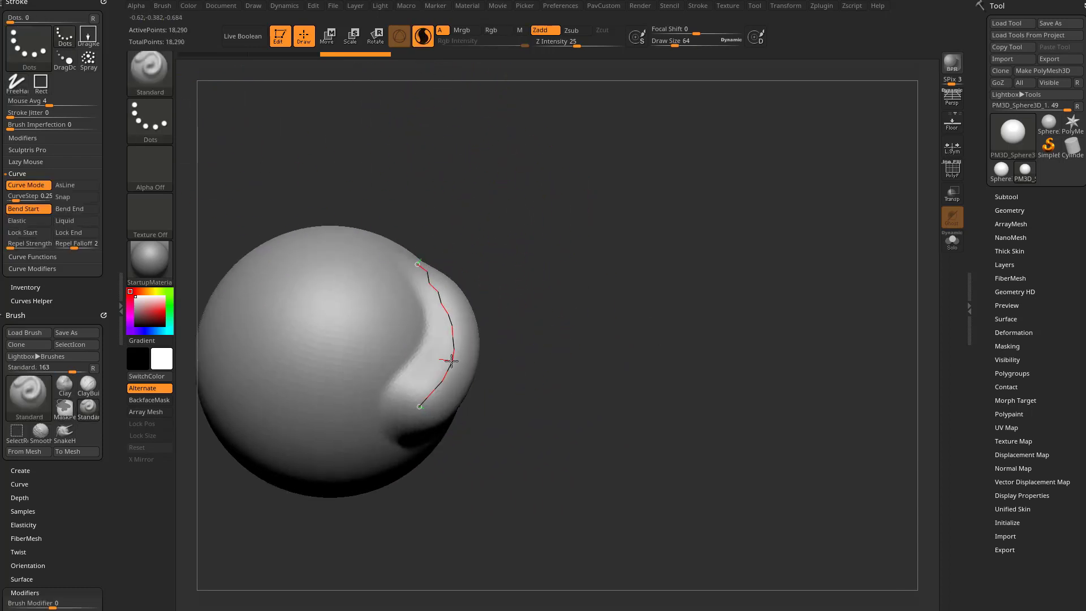
pyautogui.moveTo(455, 345)
pyautogui.mouseDown()
pyautogui.moveTo(479, 364)
pyautogui.moveTo(537, 348)
pyautogui.mouseUp()
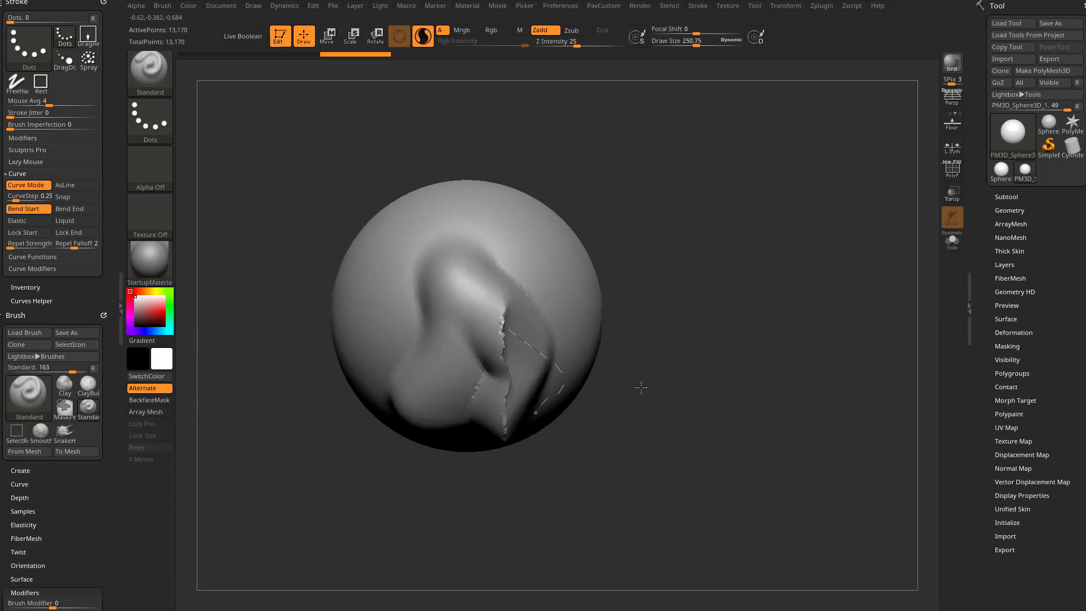
pyautogui.moveTo(642, 383); pyautogui.dragTo(737, 349)
pyautogui.hotkey('ctrl', 'z')
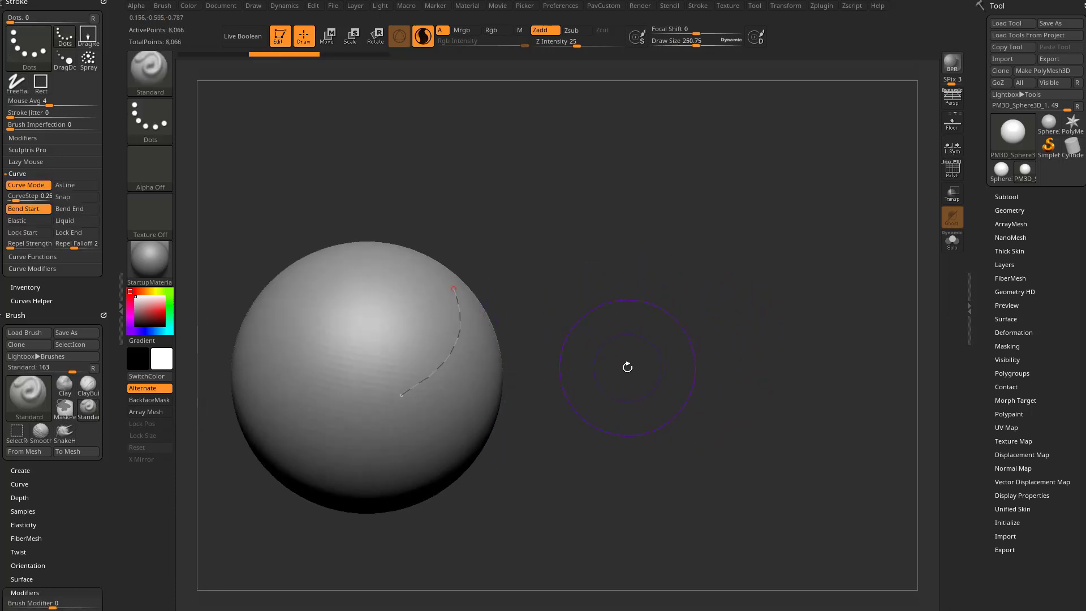
# - Assign Alpha 33 to the Standard brush and turn on the Roll stroke modifier
pyautogui.click(161, 173)
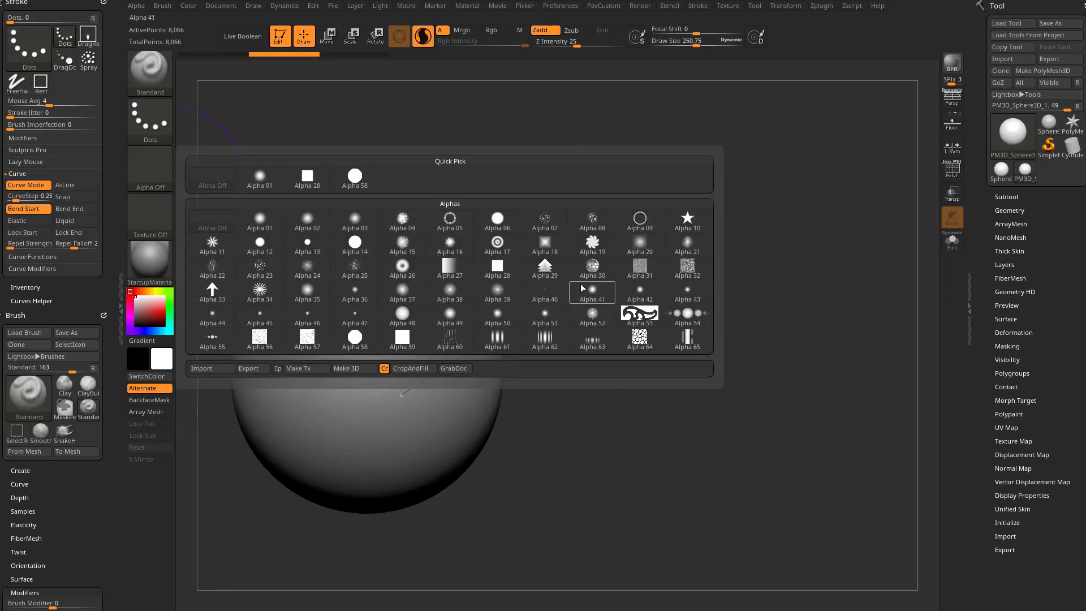
pyautogui.click(214, 292)
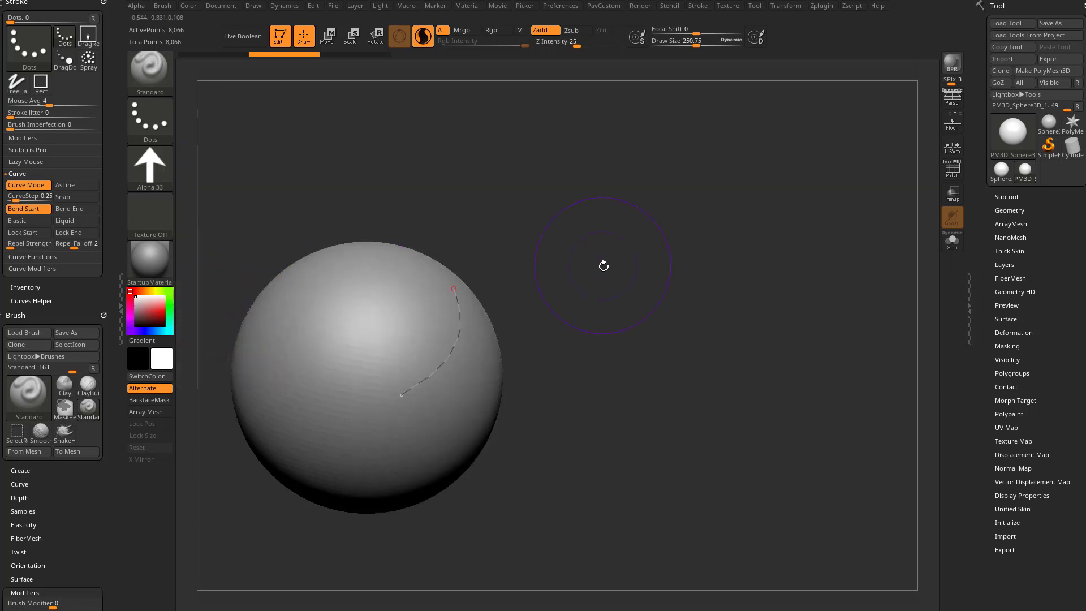
pyautogui.moveTo(604, 266); pyautogui.dragTo(608, 278)
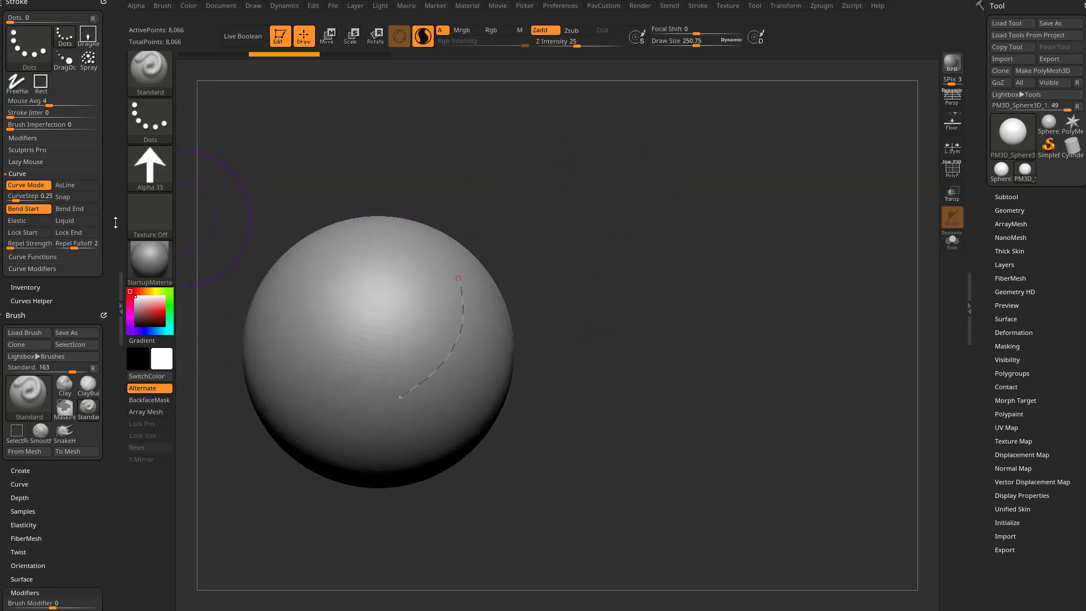
pyautogui.scroll(1, 113, 247)
pyautogui.click(37, 142)
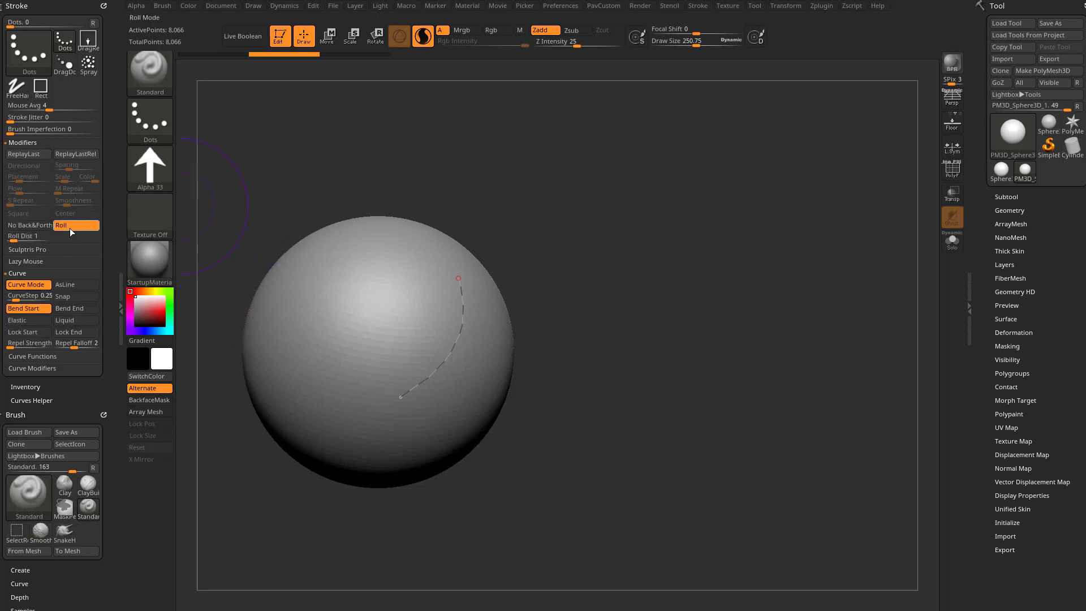
# - Test the rolled arrow alpha along the curve on the sphere twice, undoing the result
pyautogui.click(460, 346)
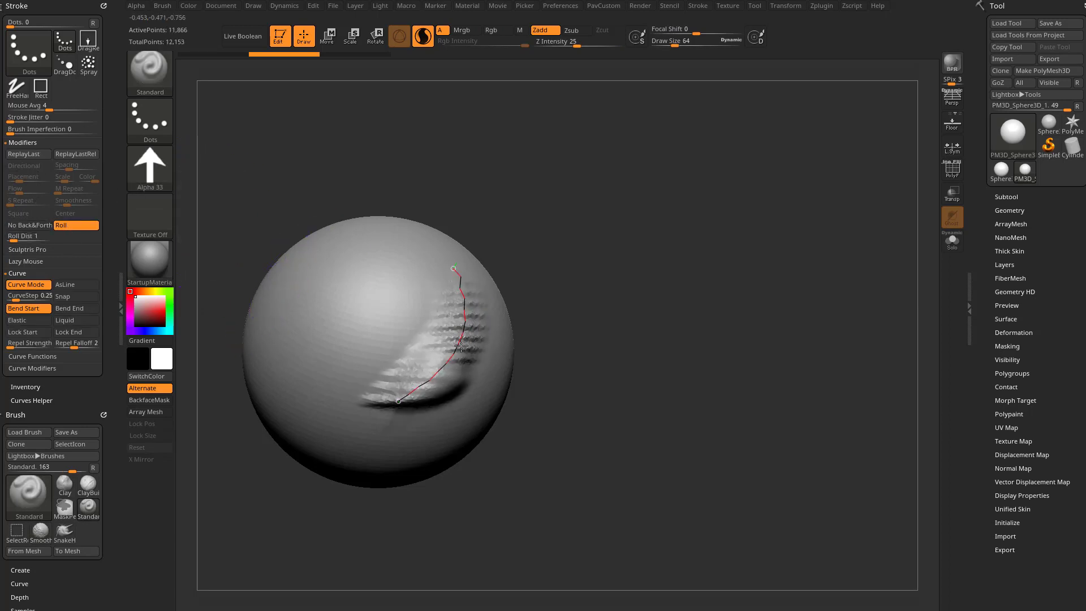
pyautogui.hotkey('ctrl', 'z')
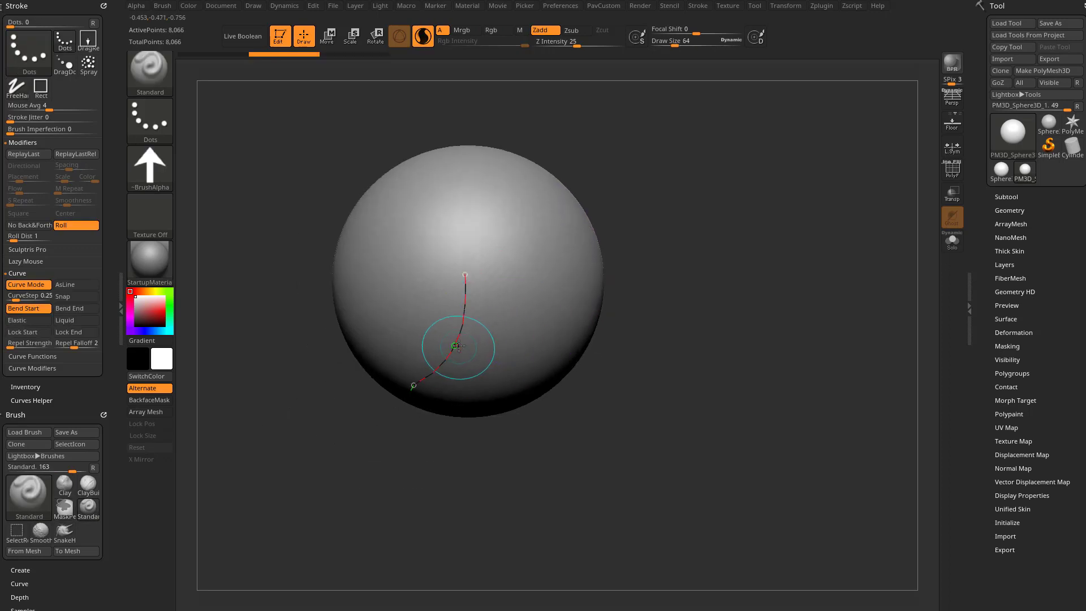
pyautogui.click(451, 345)
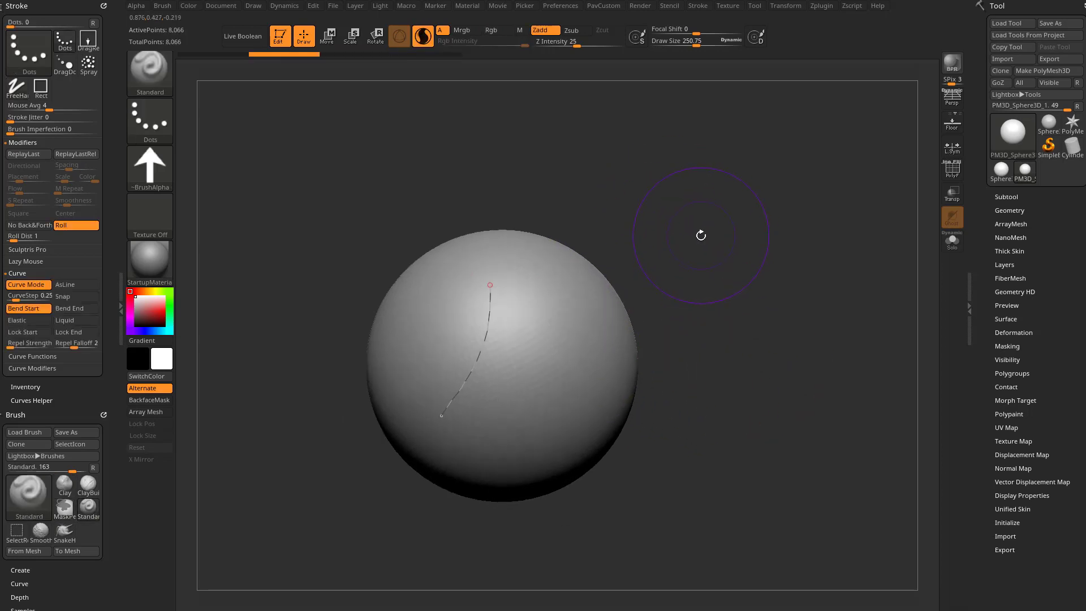
# - Switch to the SnakeHook brush and turn on its Curve Mode
pyautogui.press('b')
pyautogui.press('s')
pyautogui.press('h')
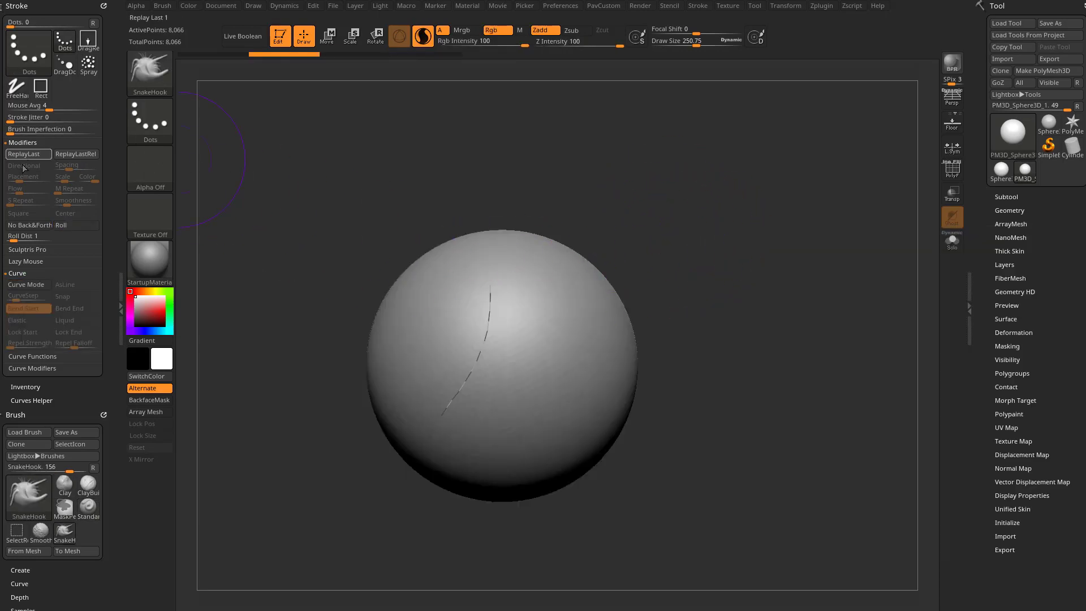
pyautogui.click(19, 285)
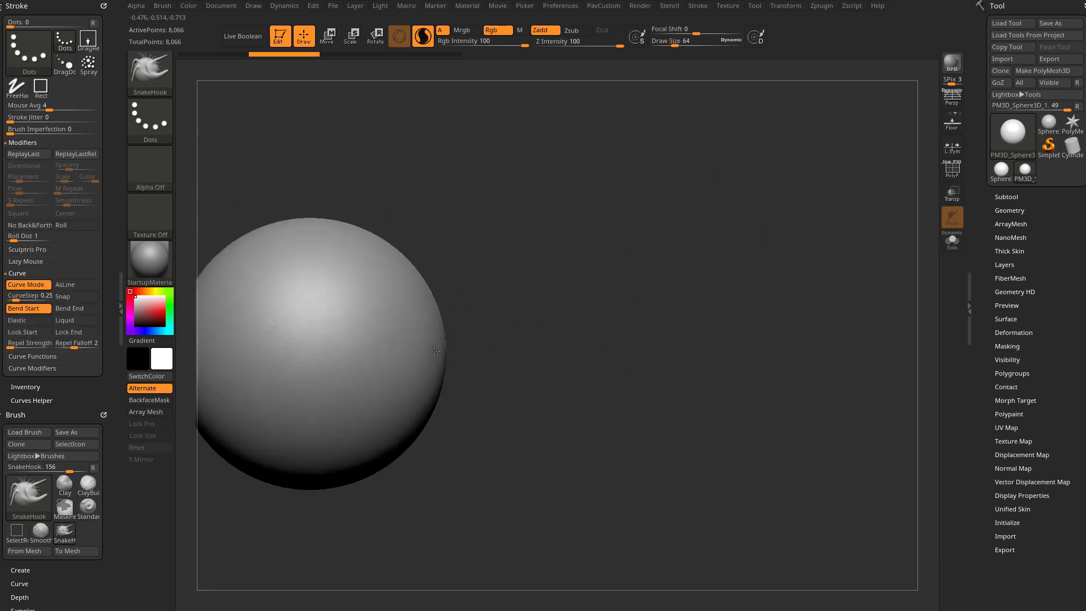
# - Try a SnakeHook pull outward from the sphere in Curve Mode, then undo it
pyautogui.moveTo(434, 350)
pyautogui.mouseDown()
pyautogui.moveTo(480, 344)
pyautogui.moveTo(580, 267)
pyautogui.mouseUp()
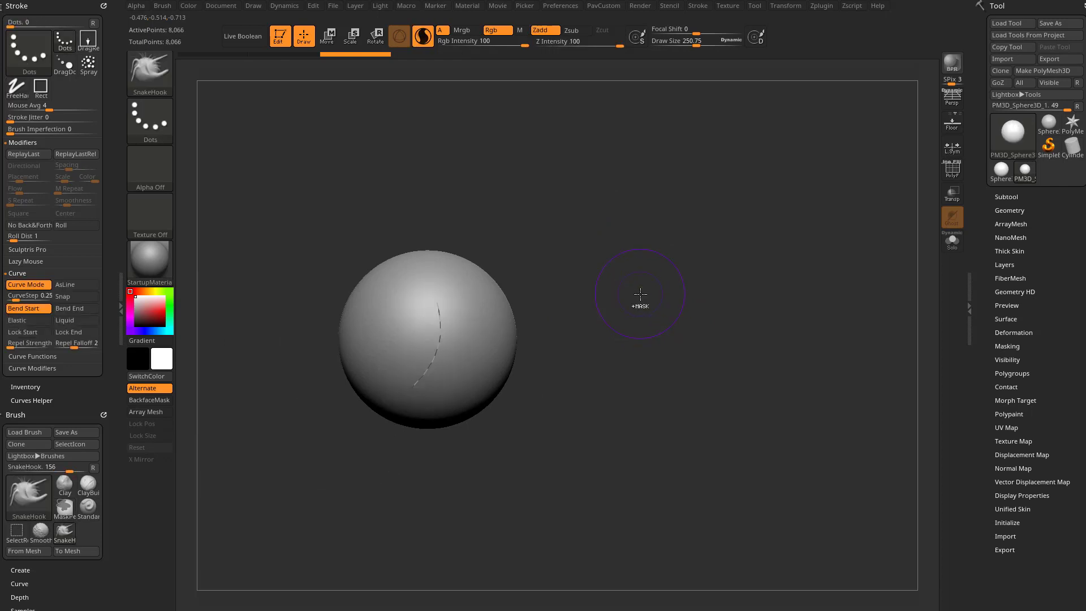
pyautogui.hotkey('ctrl', 'z')
pyautogui.keyDown('alt'); pyautogui.moveTo(630, 311); pyautogui.dragTo(677, 255); pyautogui.keyUp('alt')
pyautogui.moveTo(628, 309); pyautogui.dragTo(678, 242)
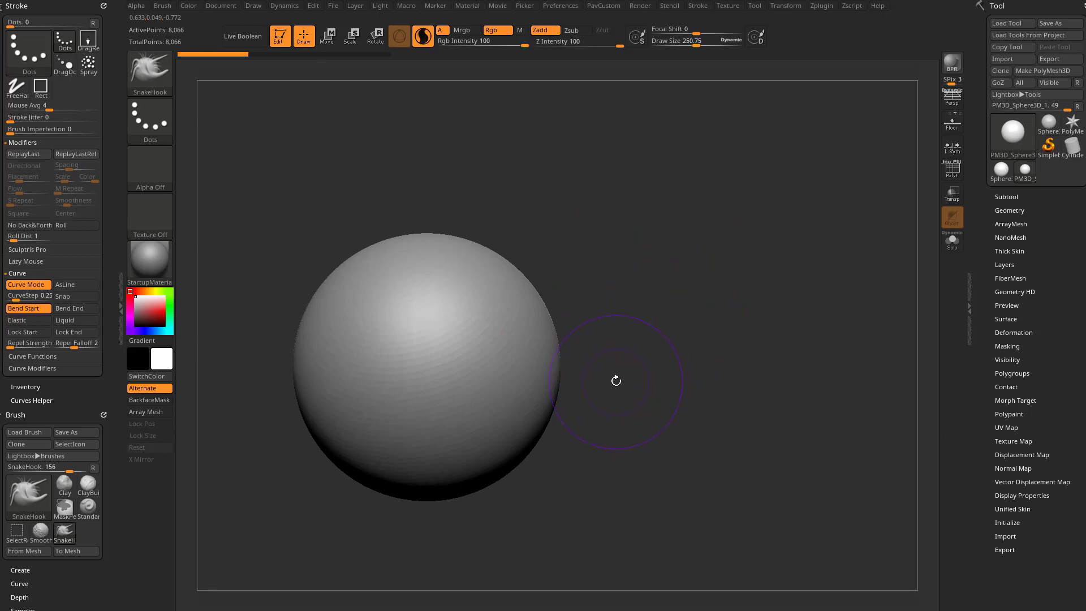
# - Look through the SnakeCurve brushes in the brush library and select SnakeCurve1
pyautogui.press('b')
pyautogui.press('Escape')
pyautogui.press('b')
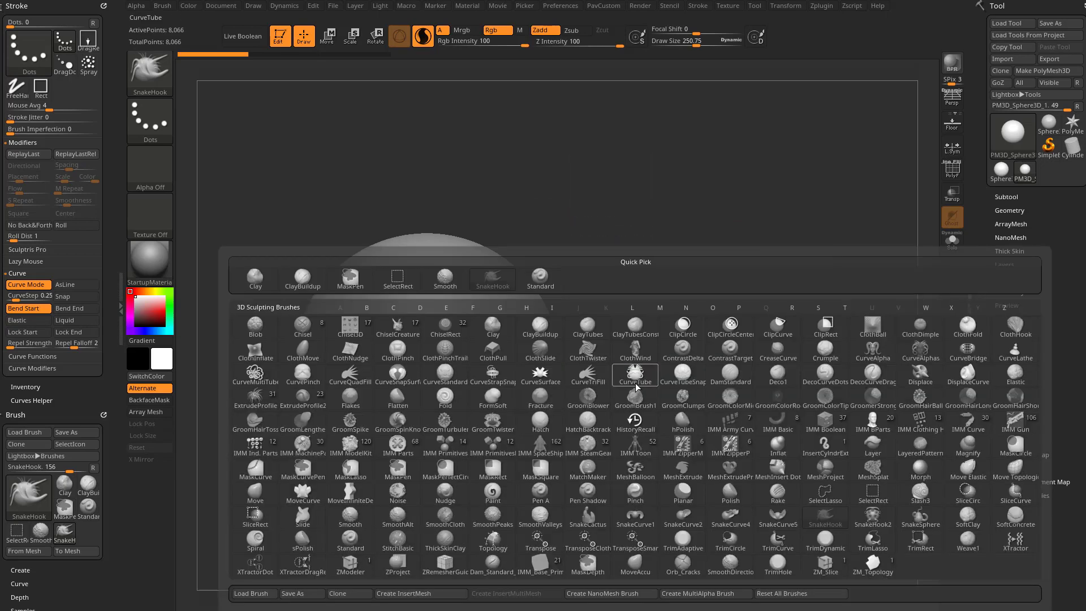
pyautogui.press('s')
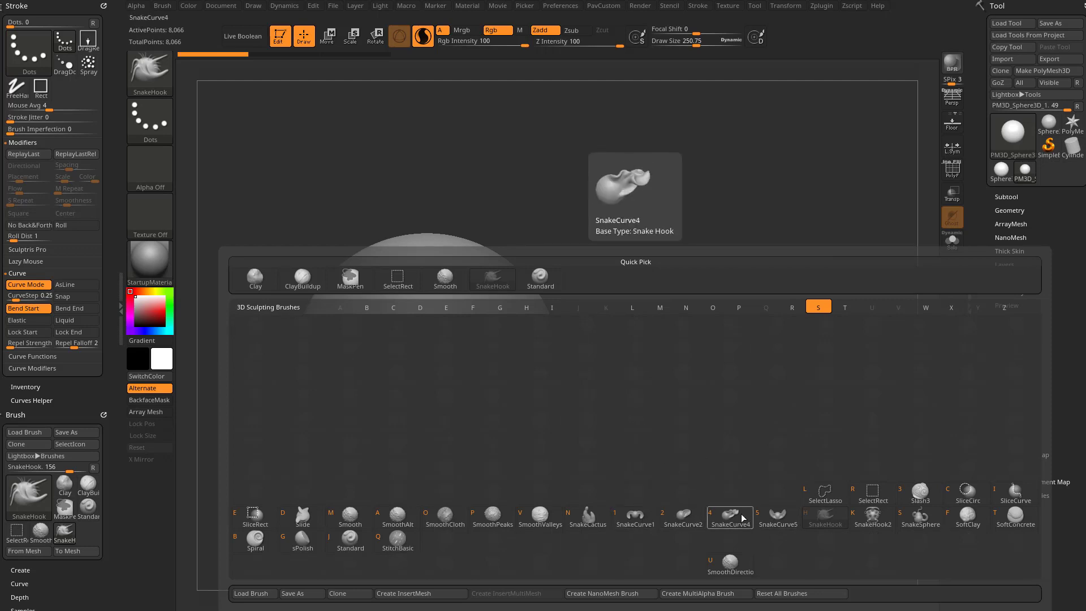
pyautogui.click(782, 523)
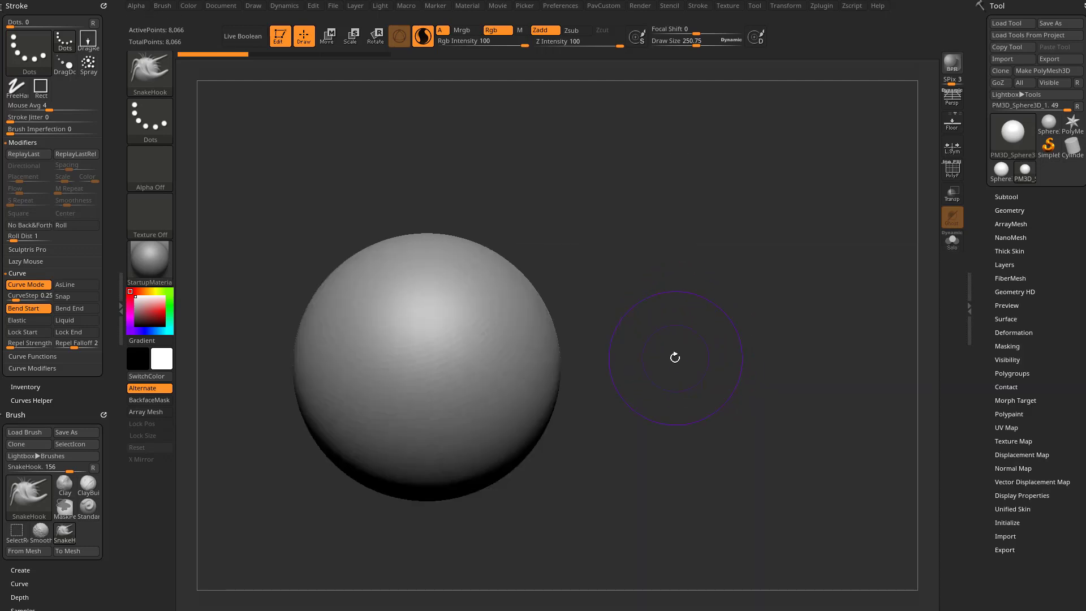
pyautogui.press('b')
pyautogui.press('s')
pyautogui.press('c')
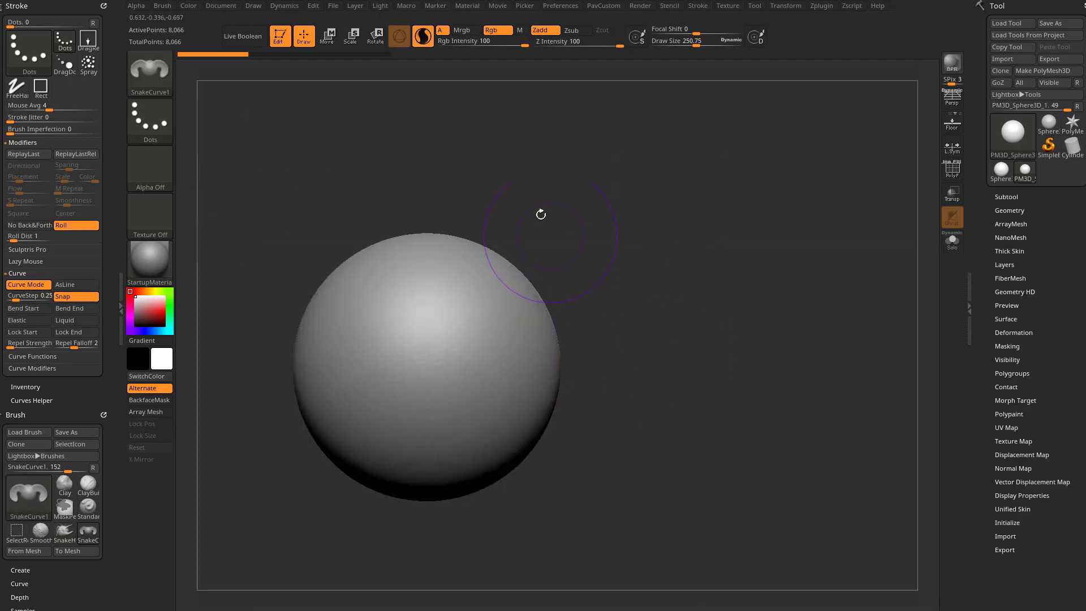
# - Turn off Sculptris Pro, skip the Sculptris Pro note until next restart, and select the SnakeCurve2 brush
pyautogui.click(423, 36)
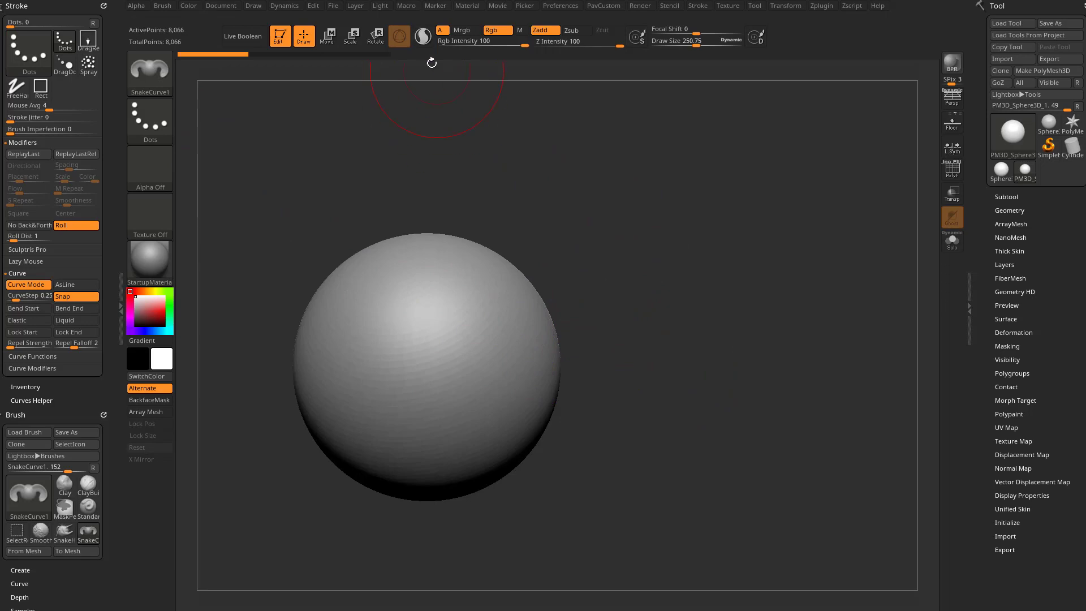
pyautogui.press('b')
pyautogui.press('s')
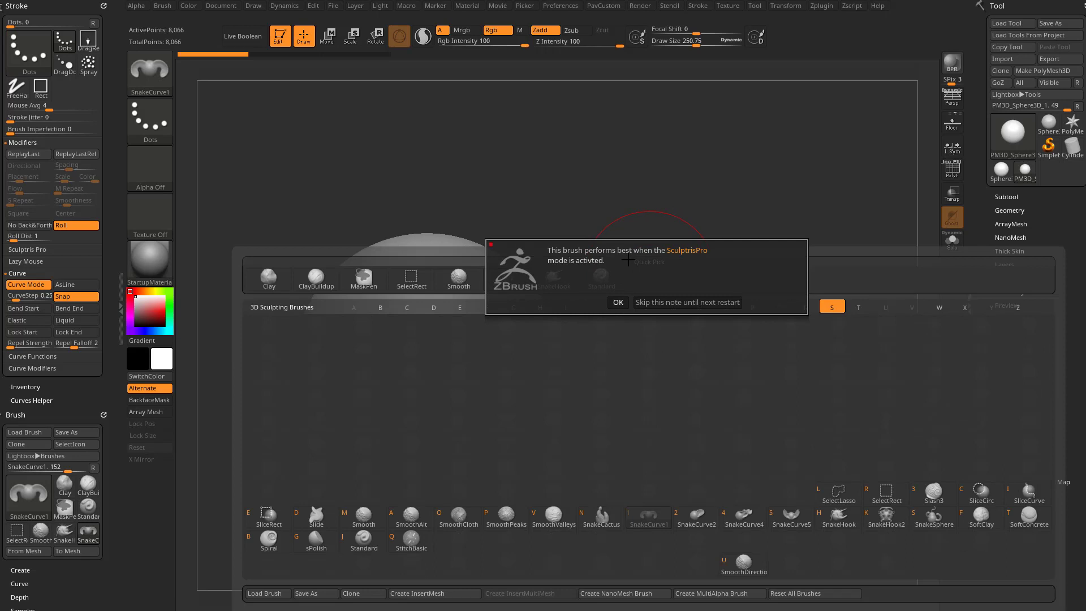
pyautogui.click(672, 305)
pyautogui.press('2')
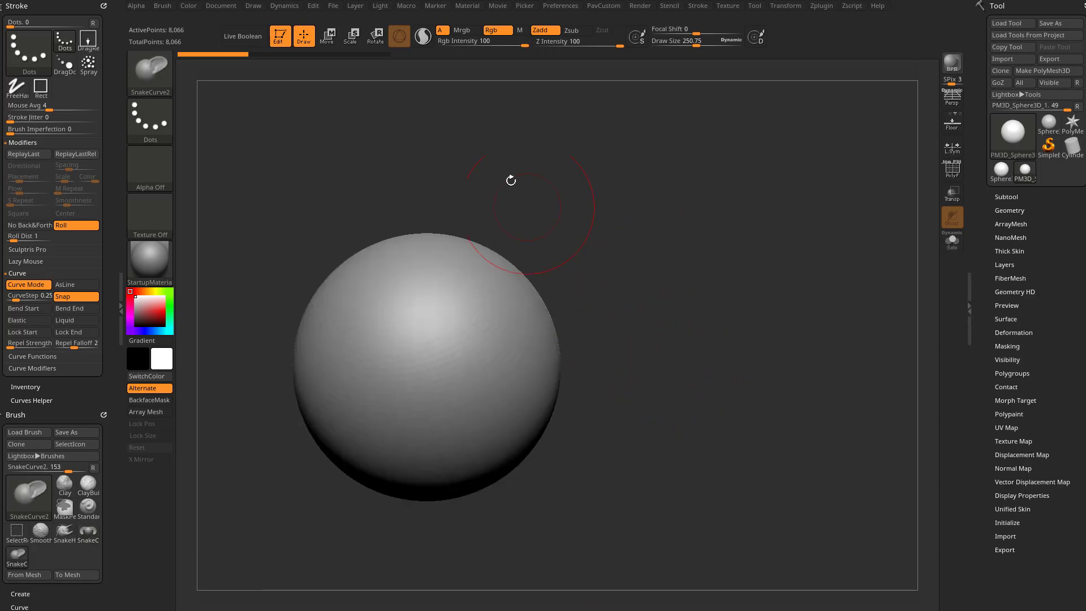
# - Turn Sculptris Pro back on and select the SnakeCurve4 brush
pyautogui.click(423, 36)
pyautogui.press('b')
pyautogui.press('s')
pyautogui.press('4')
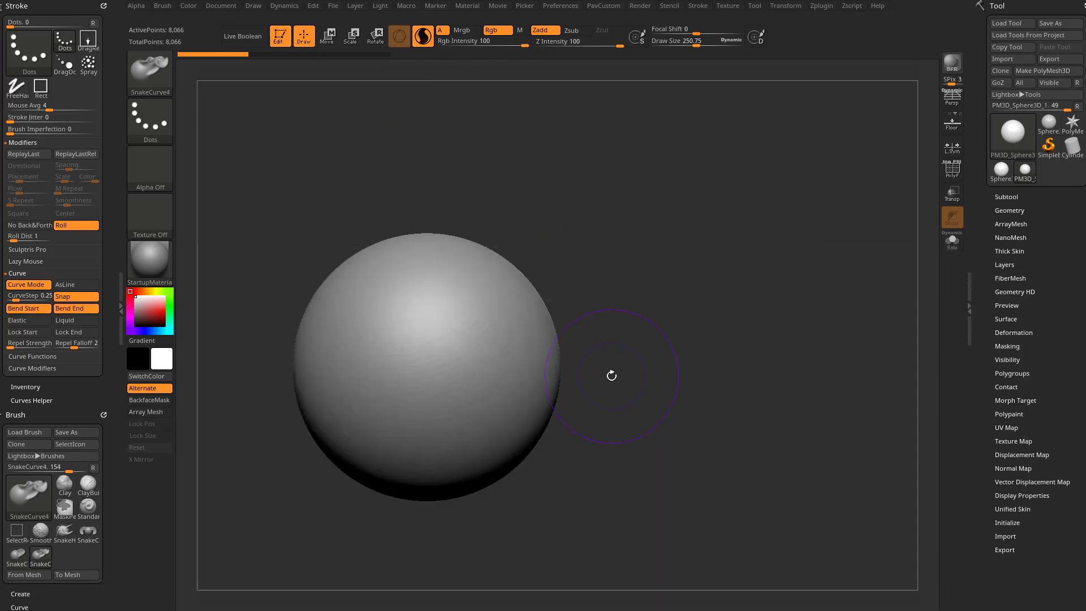
# - Select the SnakeCurve5 brush
pyautogui.press('b')
pyautogui.press('s')
pyautogui.press('5')
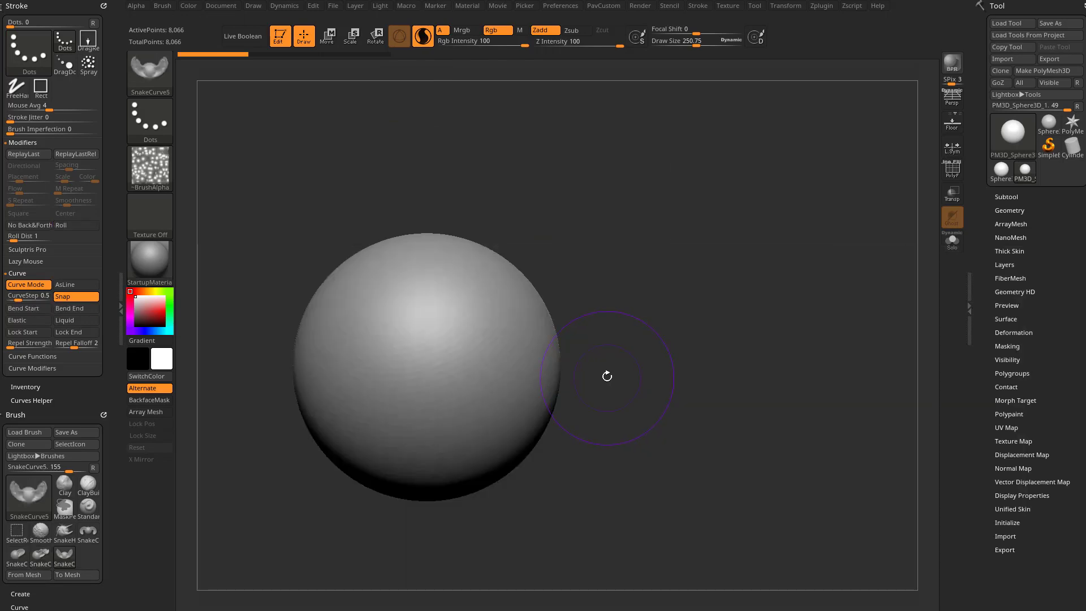
# - Select the SnakeCurve1 brush and set its draw size to about 95
pyautogui.scroll(-4, 106, 375)
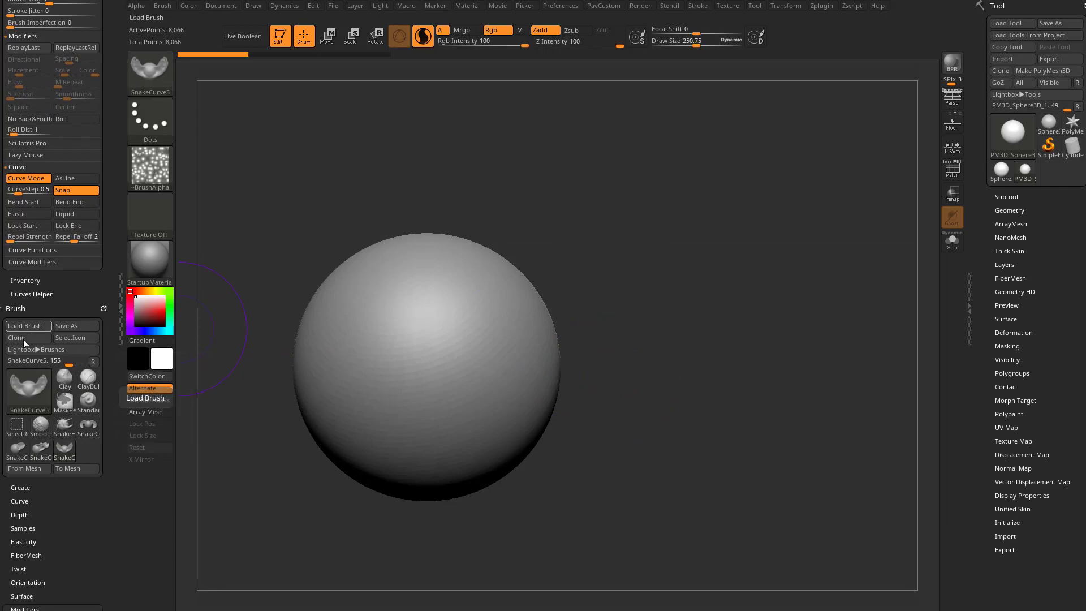
pyautogui.click(38, 449)
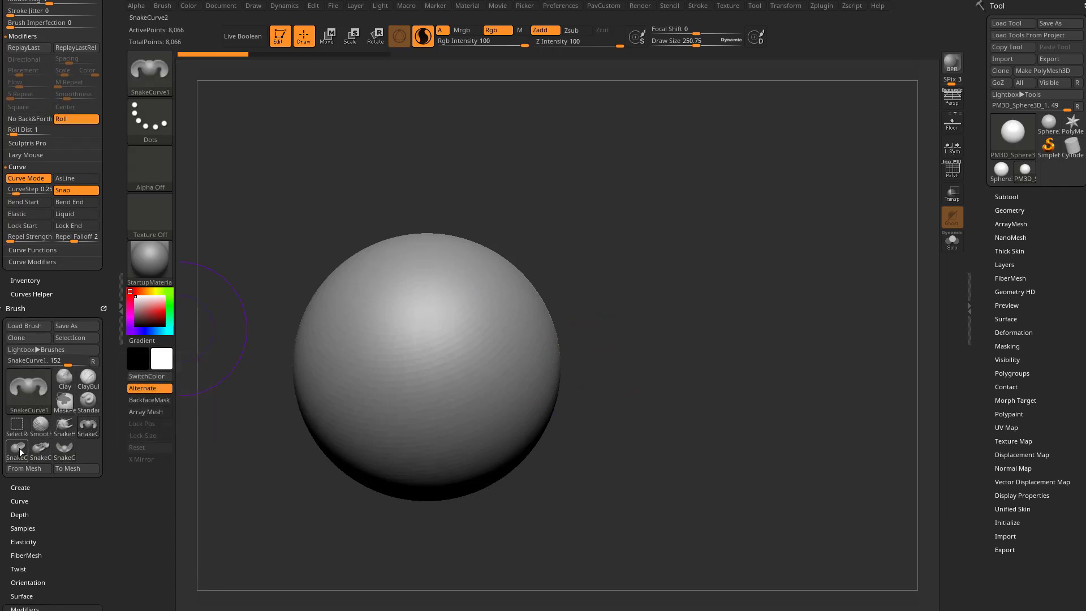
pyautogui.click(39, 449)
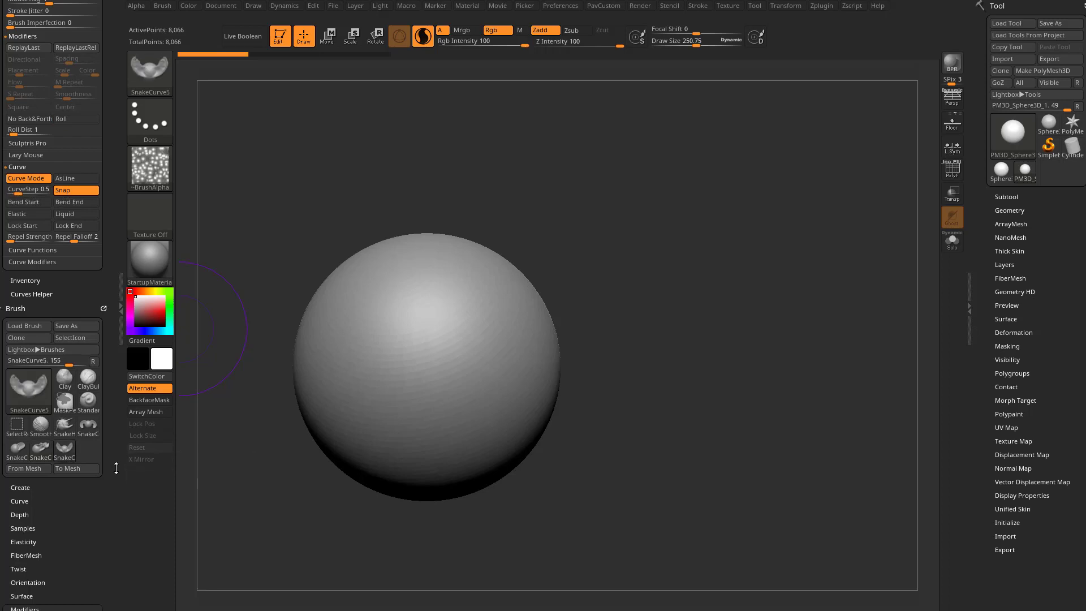
pyautogui.click(89, 431)
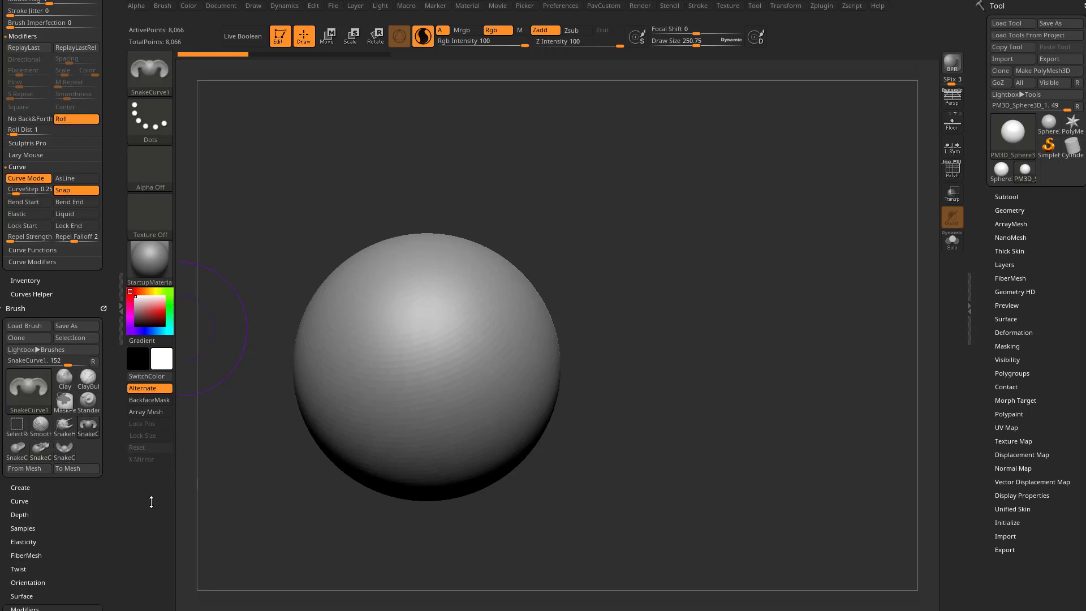
pyautogui.moveTo(596, 274); pyautogui.dragTo(549, 343)
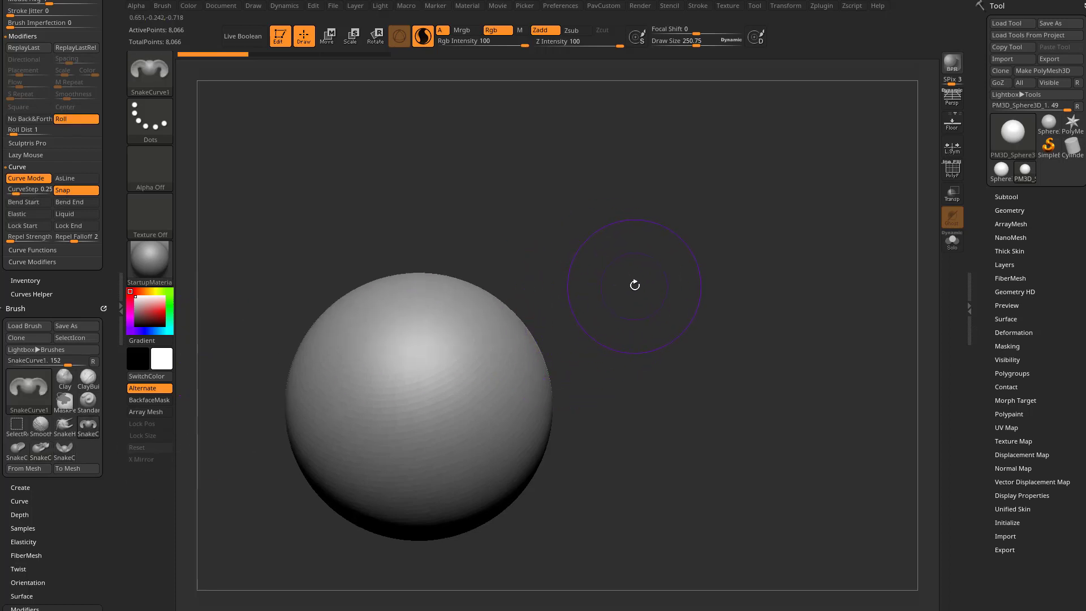
pyautogui.press('s')
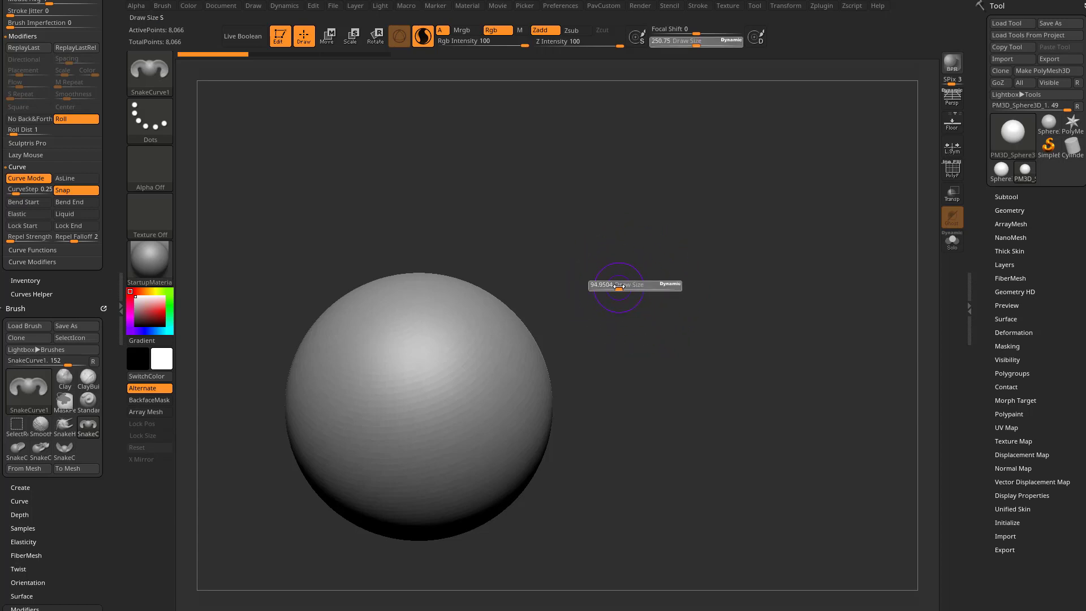
pyautogui.keyDown('alt'); pyautogui.moveTo(622, 294); pyautogui.dragTo(590, 238); pyautogui.keyUp('alt')
# - Collapse the stroke Modifiers section and expand the Curve Modifiers section for the SnakeCurve1 brush
pyautogui.scroll(3, 109, 247)
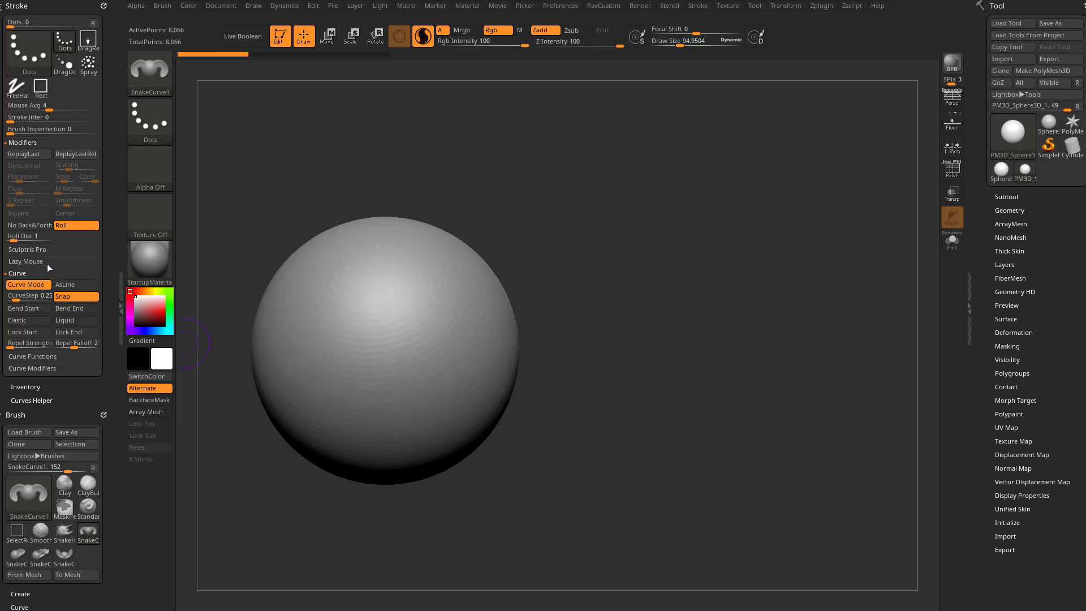
pyautogui.click(28, 143)
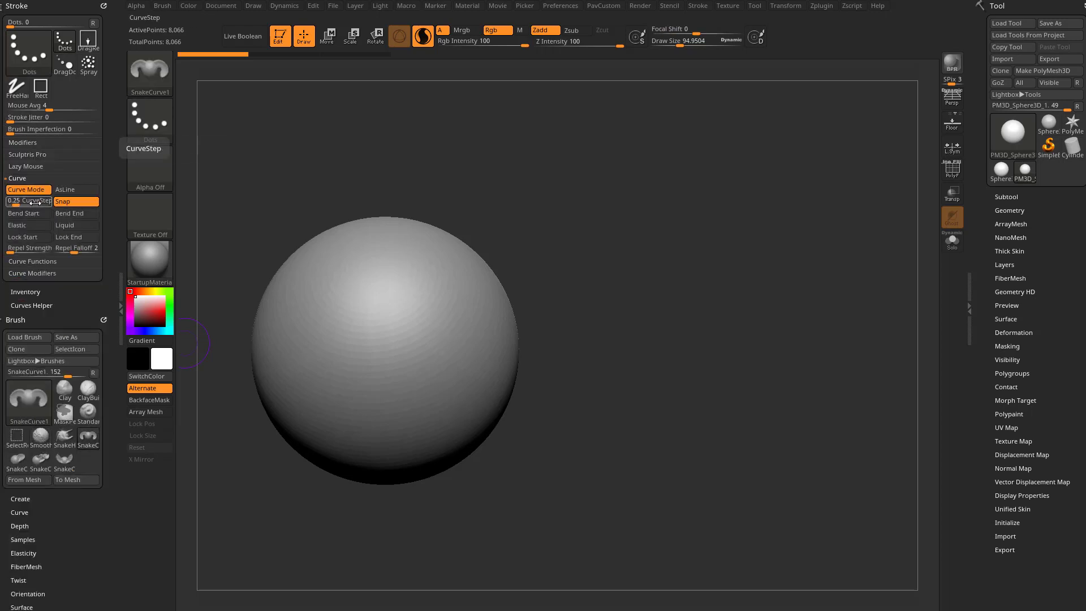
pyautogui.click(43, 263)
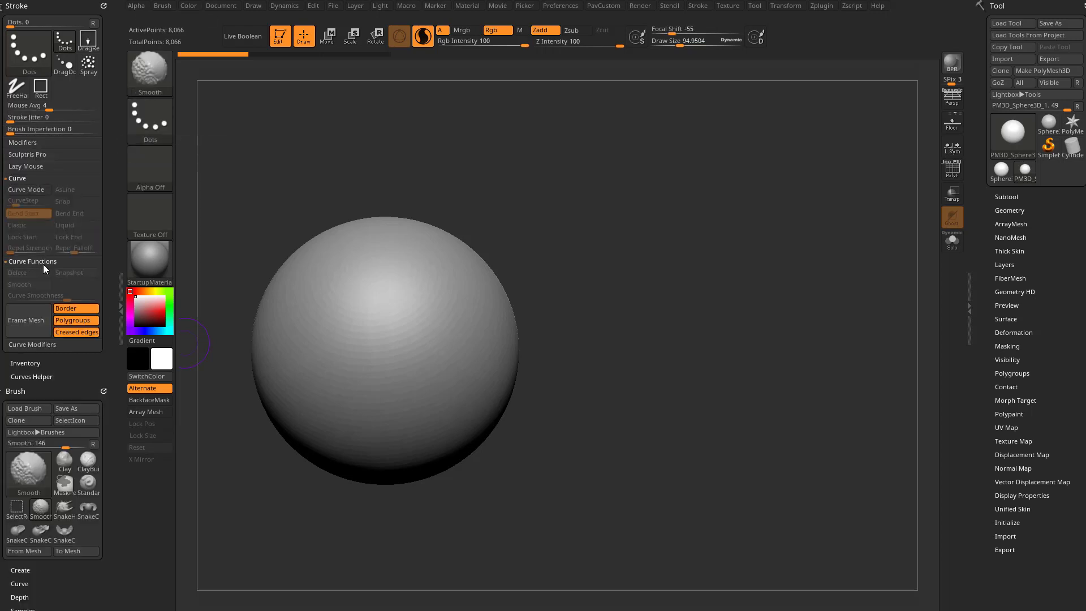
pyautogui.keyDown('shift'); pyautogui.click(40, 264); pyautogui.keyUp('shift')
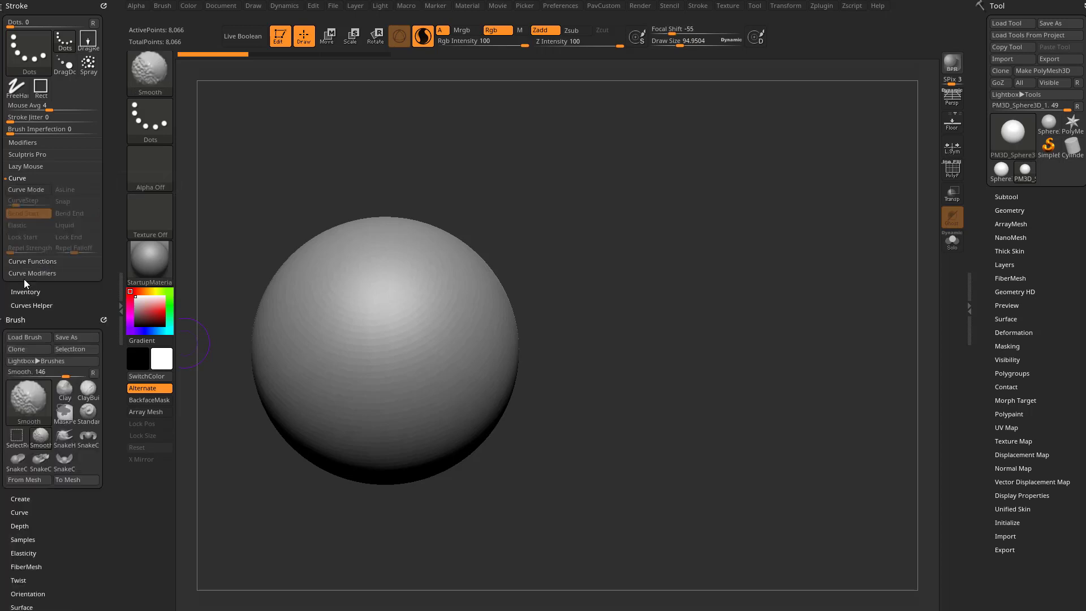
pyautogui.keyDown('shift'); pyautogui.click(33, 275); pyautogui.keyUp('shift')
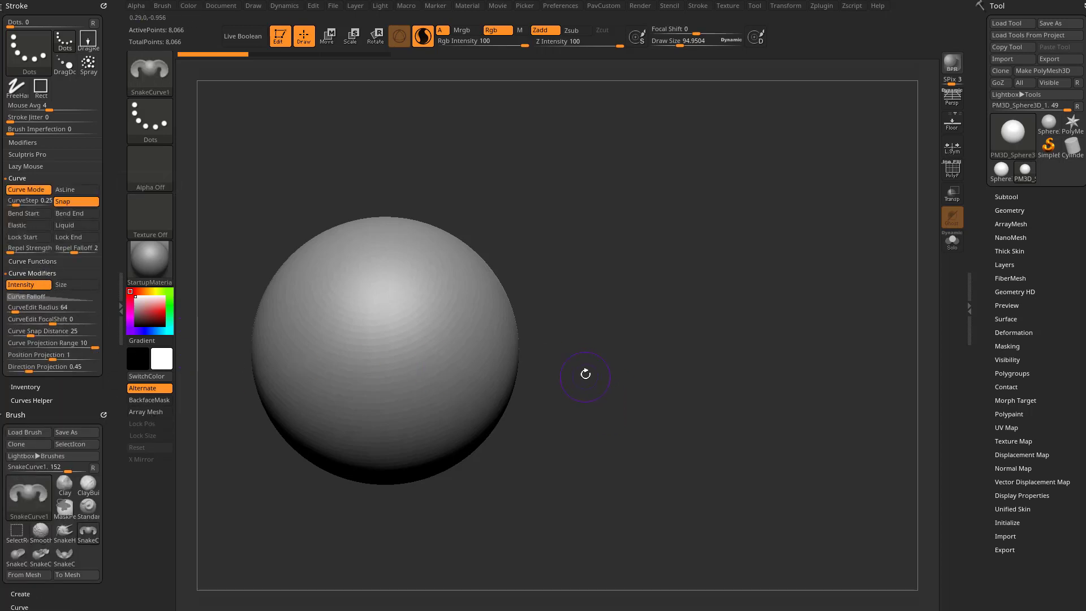
pyautogui.keyDown('alt'); pyautogui.moveTo(586, 373); pyautogui.dragTo(625, 363); pyautogui.keyUp('alt')
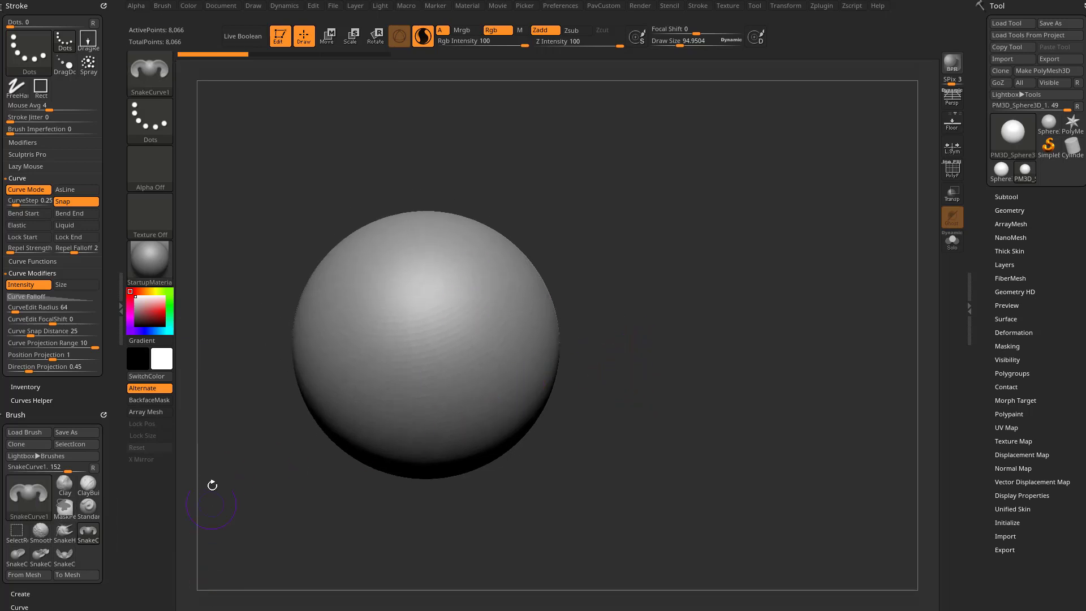
# - Draw a curve down the sphere's right side and pull the surface out along it twice, undoing each pull
pyautogui.moveTo(443, 414); pyautogui.dragTo(435, 416)
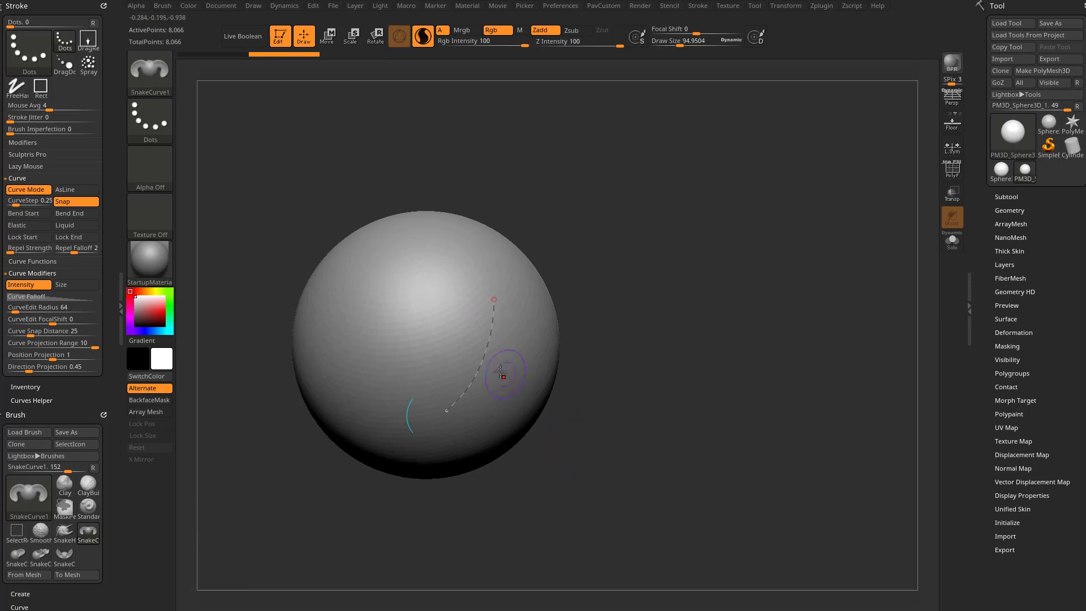
pyautogui.moveTo(484, 359); pyautogui.dragTo(496, 387)
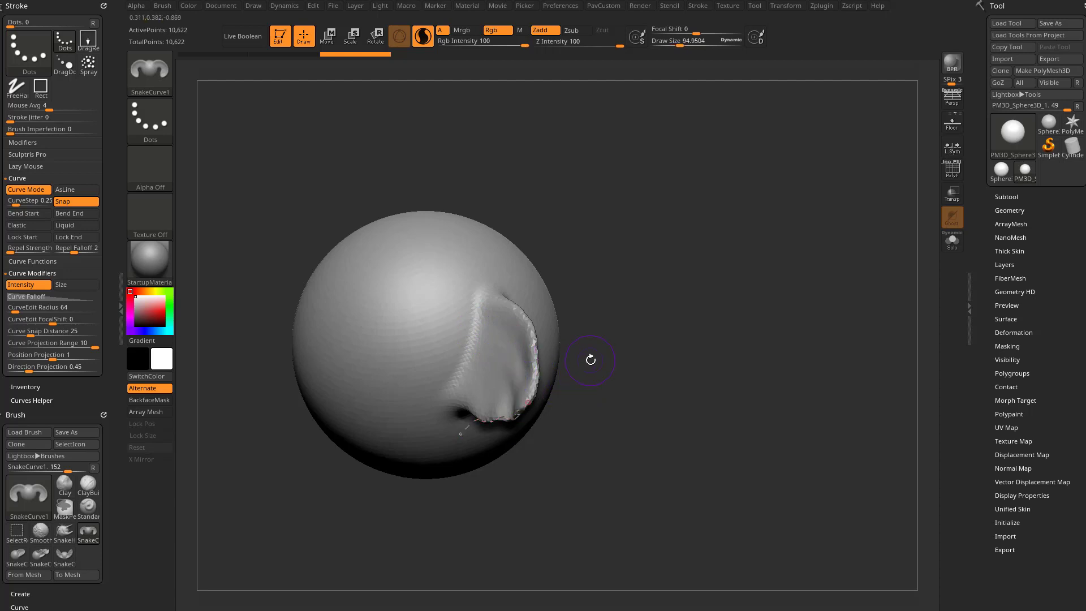
pyautogui.moveTo(589, 359); pyautogui.dragTo(489, 334)
pyautogui.moveTo(588, 339)
pyautogui.mouseDown()
pyautogui.moveTo(640, 315)
pyautogui.moveTo(629, 344)
pyautogui.mouseUp()
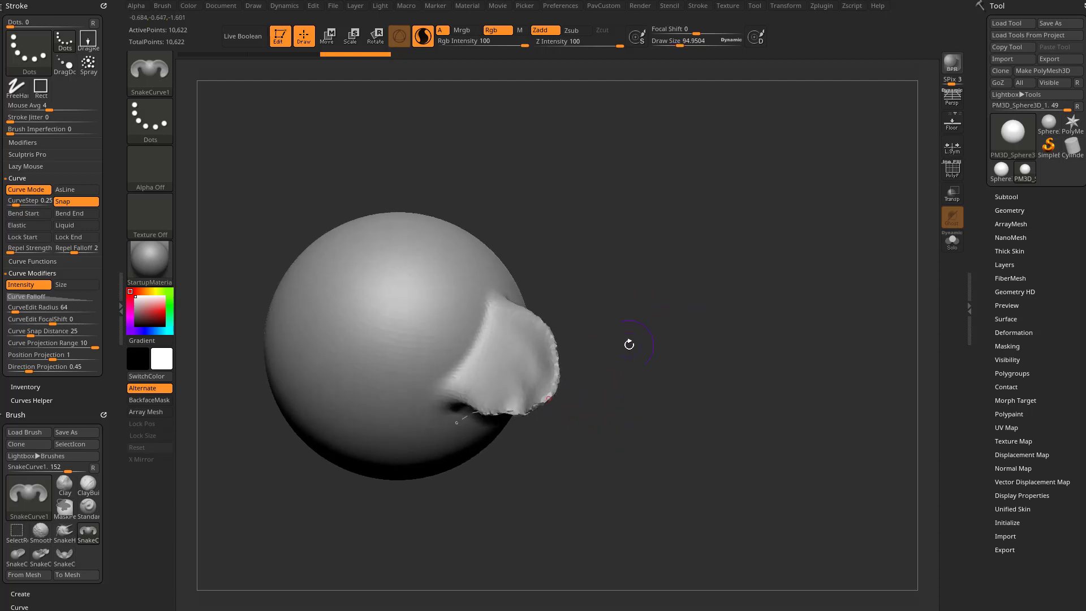
pyautogui.hotkey('ctrl', 'z')
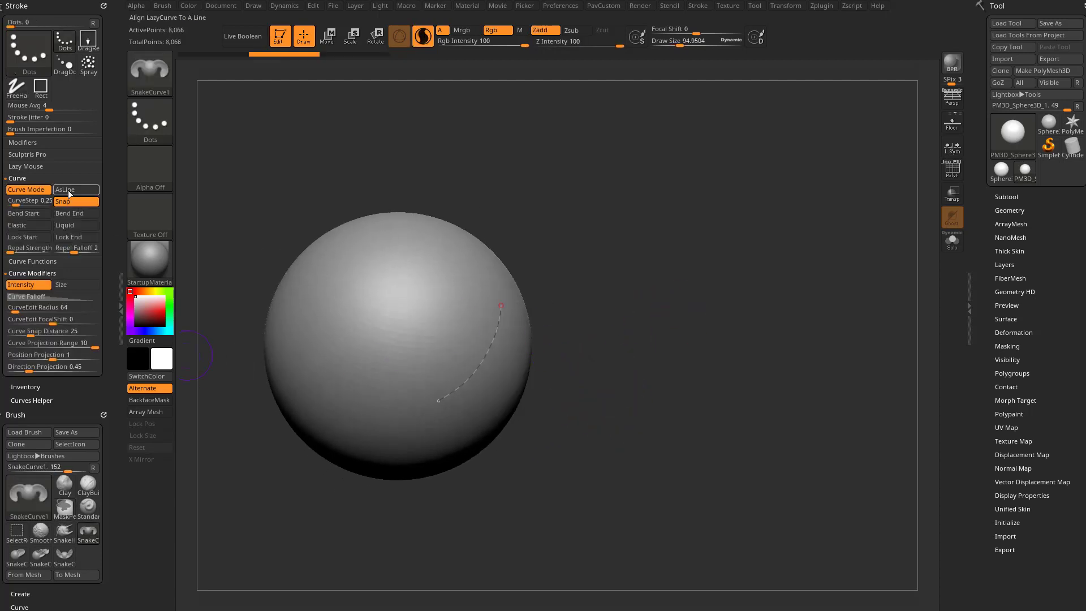
pyautogui.moveTo(485, 351); pyautogui.dragTo(512, 393)
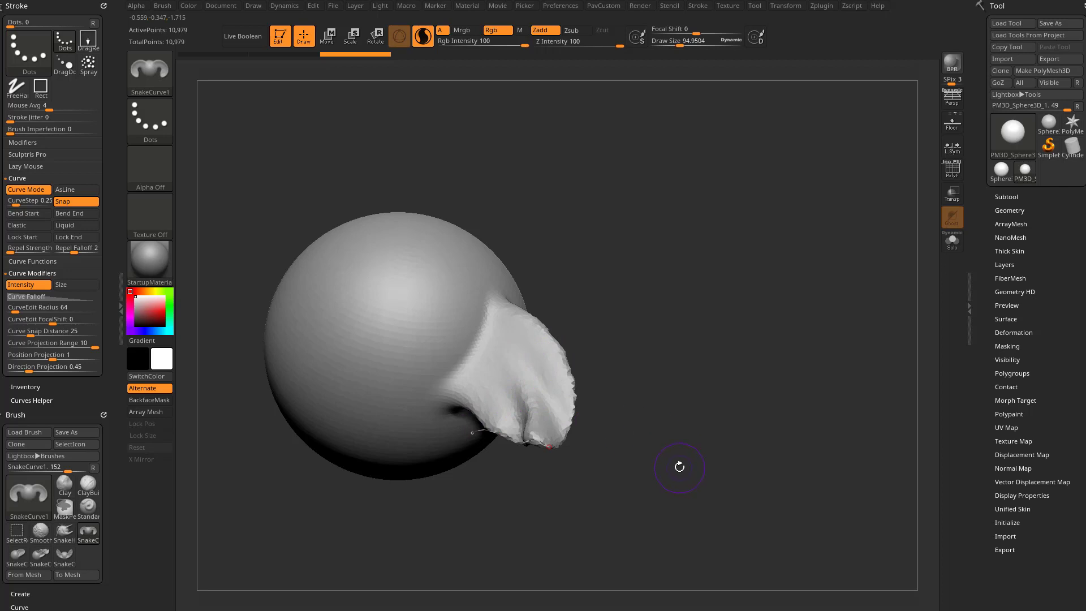
pyautogui.hotkey('ctrl', 'z')
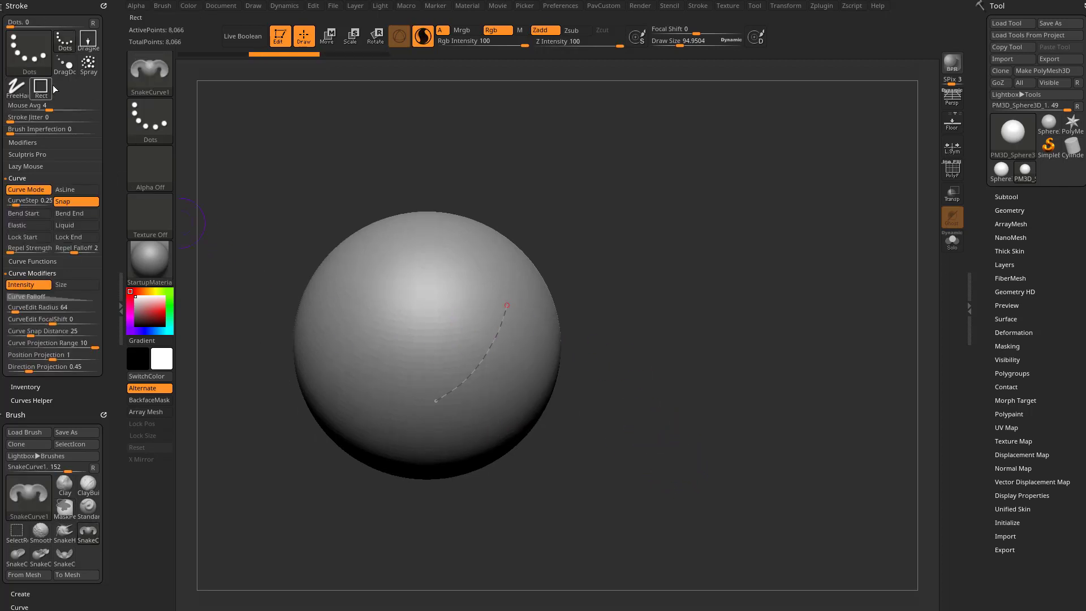
# - Expand the Curve Falloff graph in the curve modifiers and look over the brush library
pyautogui.click(56, 300)
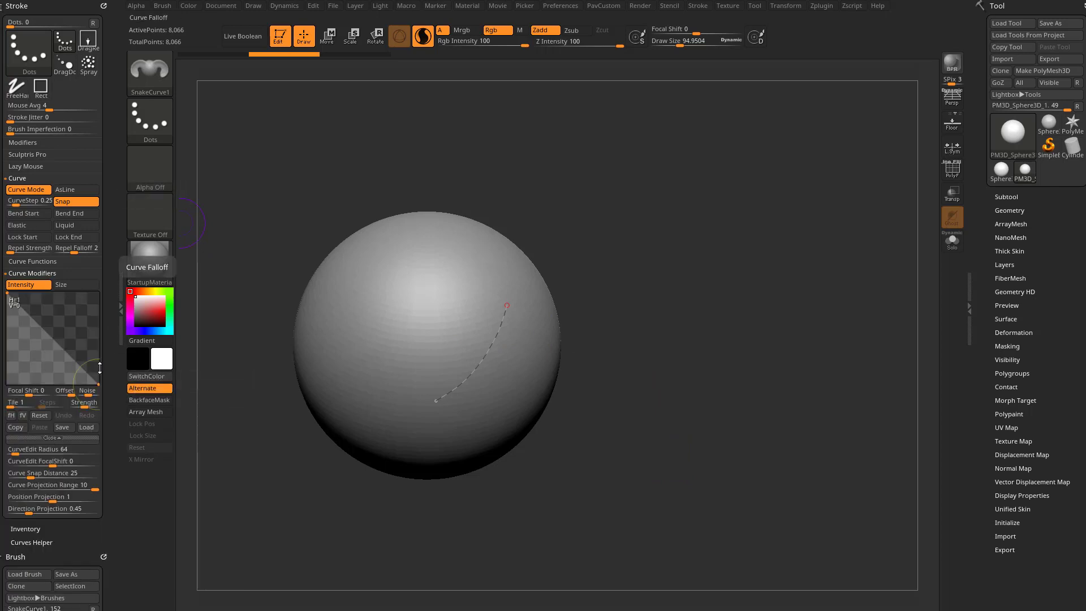
pyautogui.press('b')
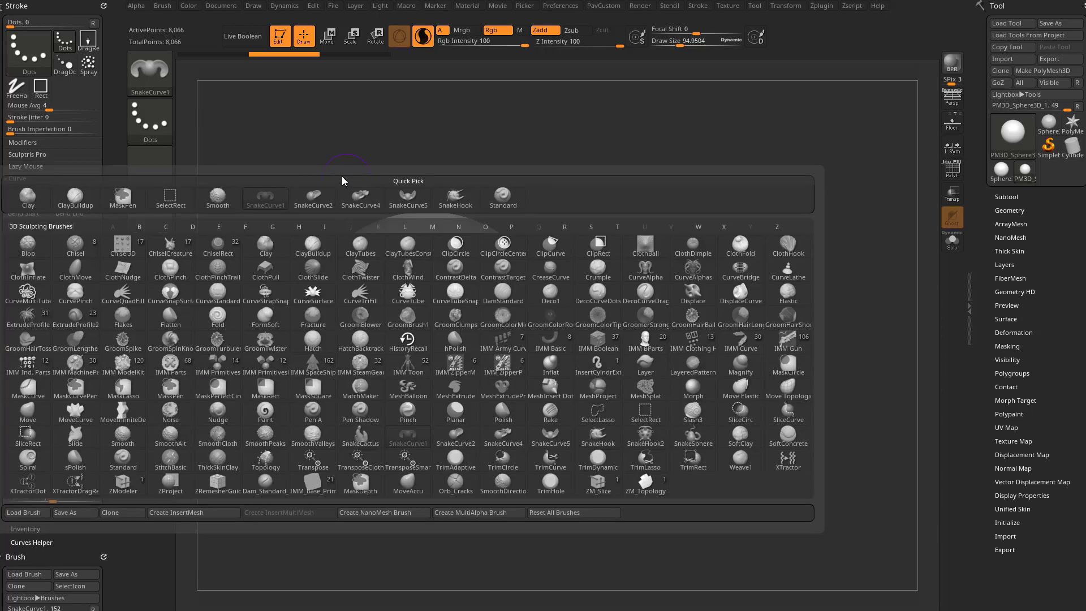
pyautogui.press('e')
pyautogui.press('b')
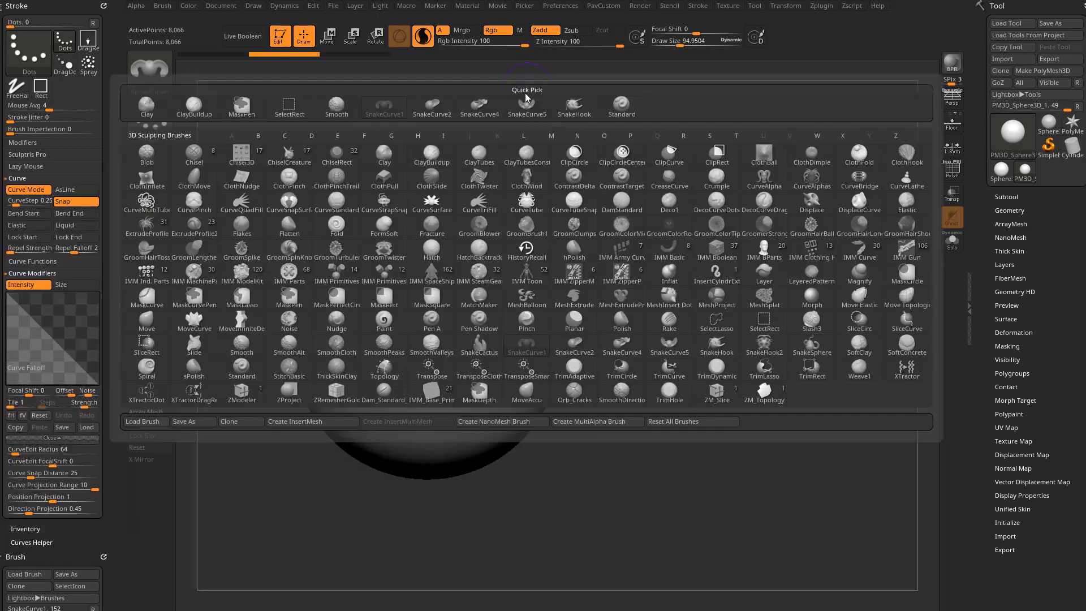
pyautogui.press('c')
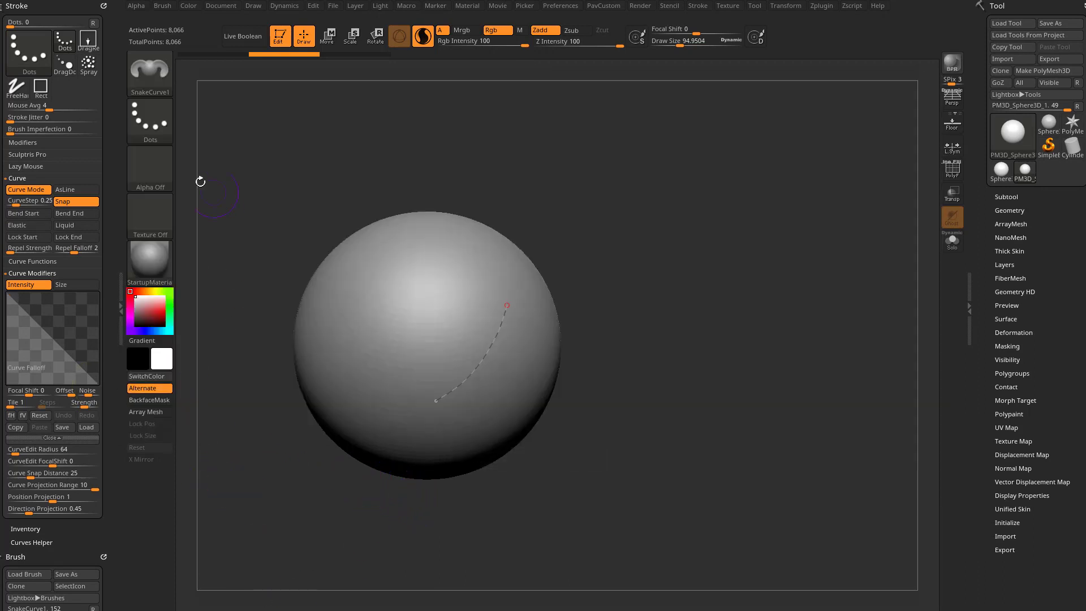
# - Draw a curve from the sphere's upper right side down toward its lower middle and pull a flap outward from it
pyautogui.moveTo(294, 217); pyautogui.dragTo(621, 347)
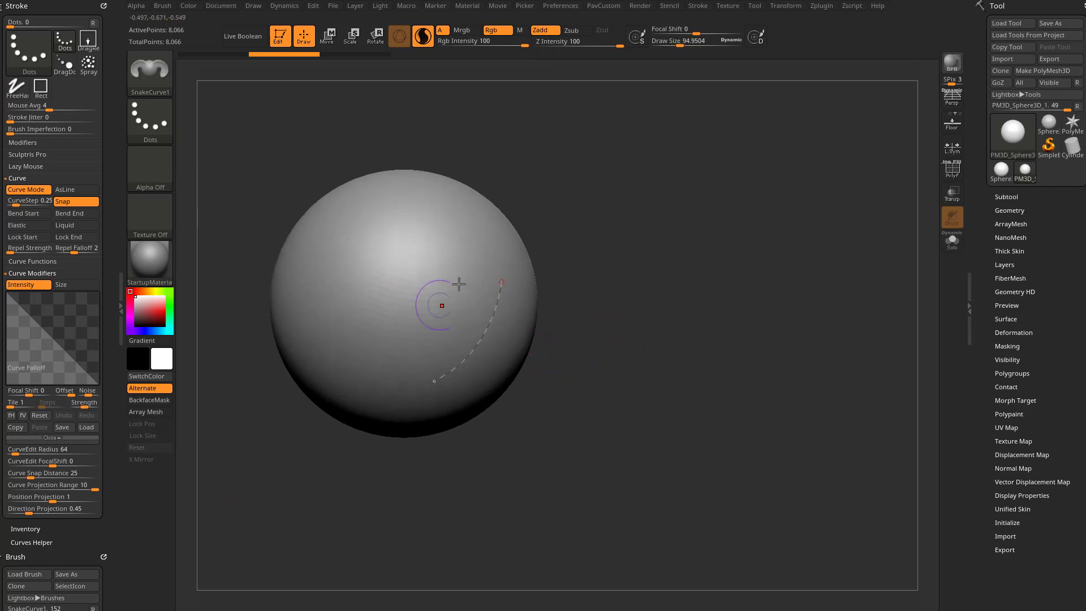
pyautogui.click(374, 290)
pyautogui.click(495, 385)
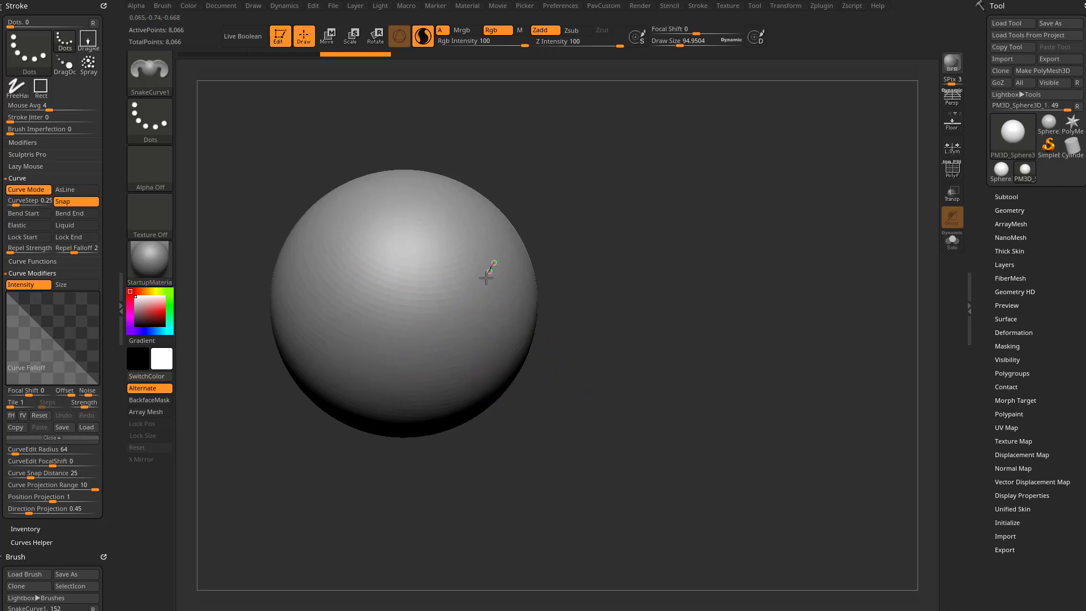
pyautogui.moveTo(425, 349); pyautogui.dragTo(413, 357)
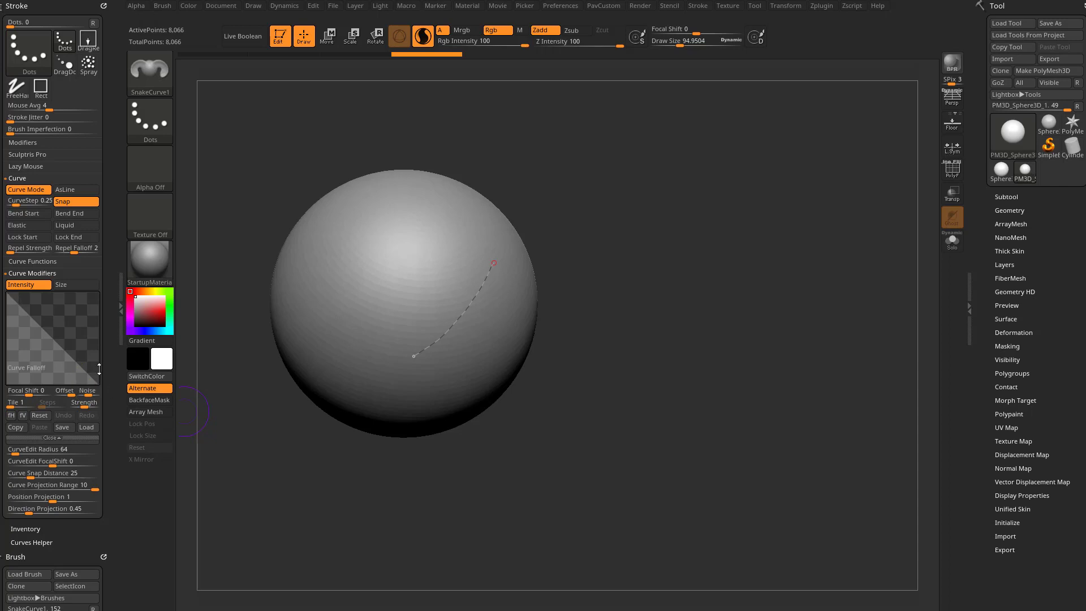
pyautogui.moveTo(473, 304); pyautogui.dragTo(485, 328)
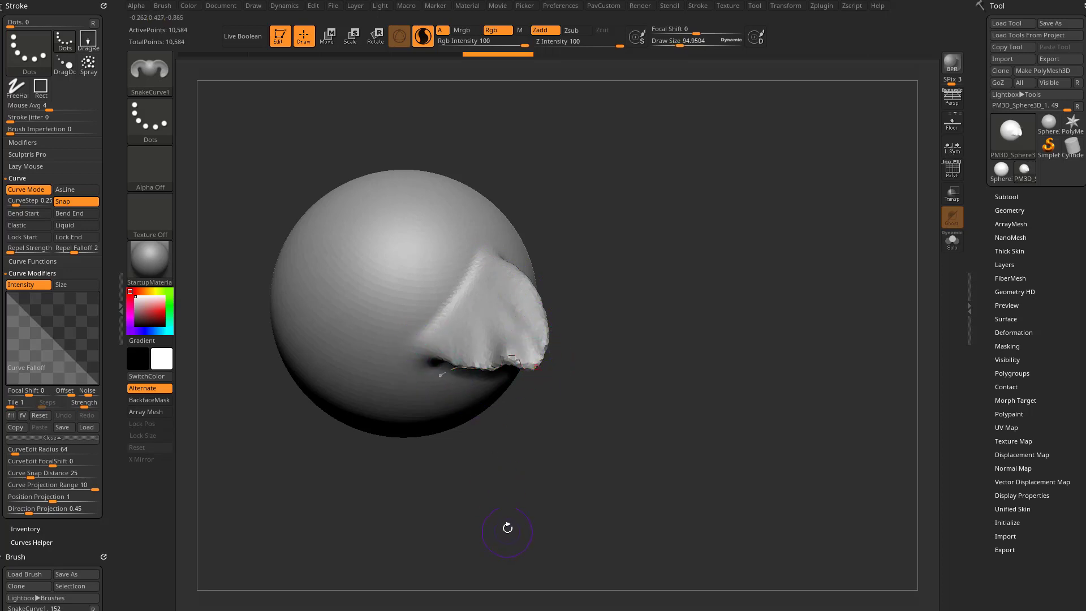
pyautogui.moveTo(588, 314); pyautogui.dragTo(656, 325)
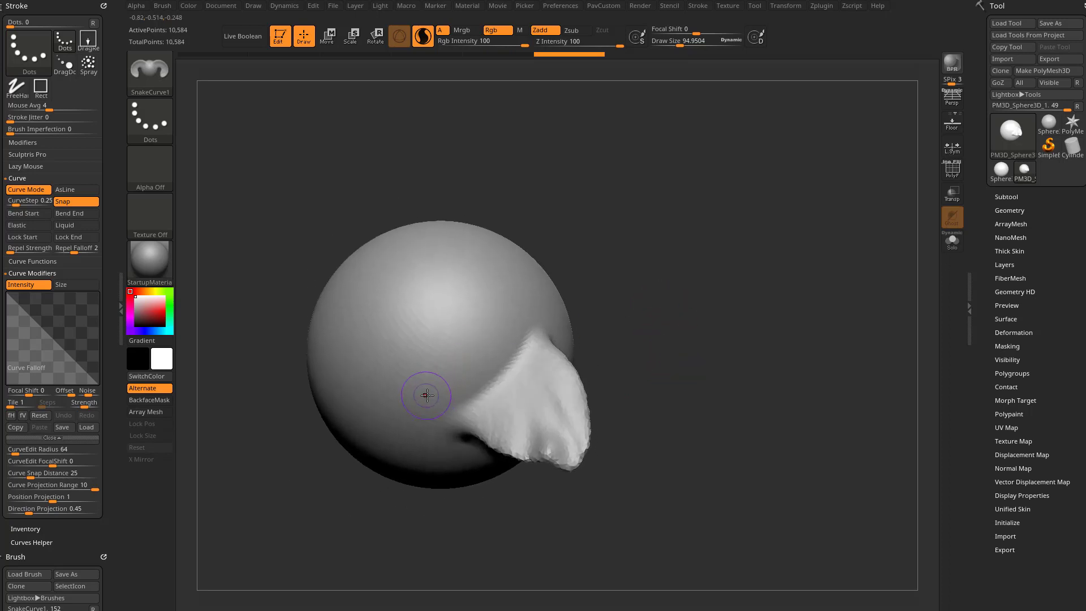
# - Draw a second curve above the flap in the opposite direction, running upward, and pull the surface outward along it
pyautogui.moveTo(516, 311); pyautogui.dragTo(520, 305)
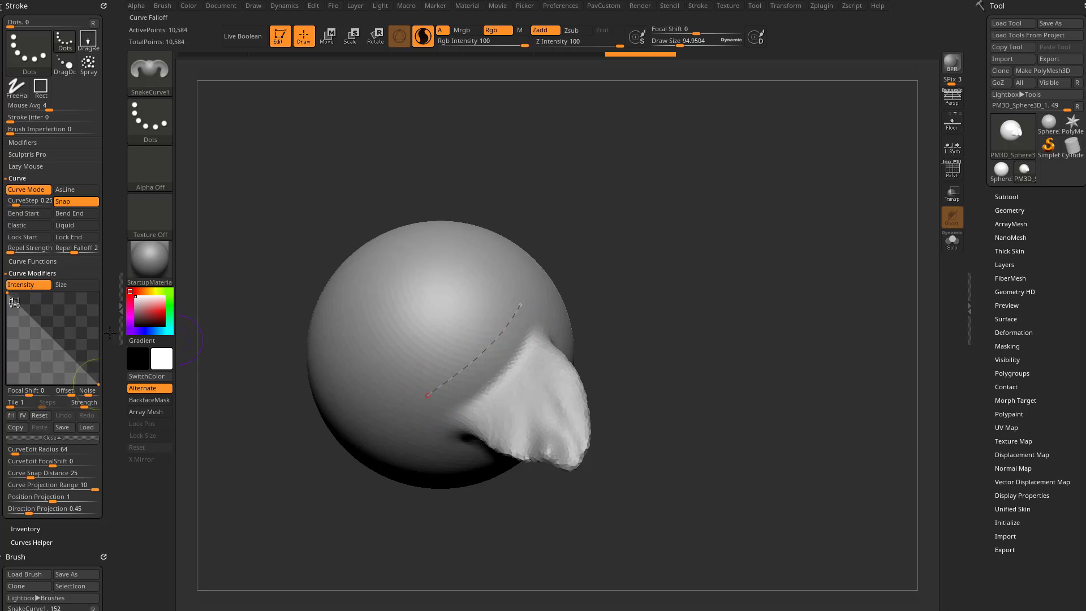
pyautogui.moveTo(673, 283); pyautogui.dragTo(637, 281)
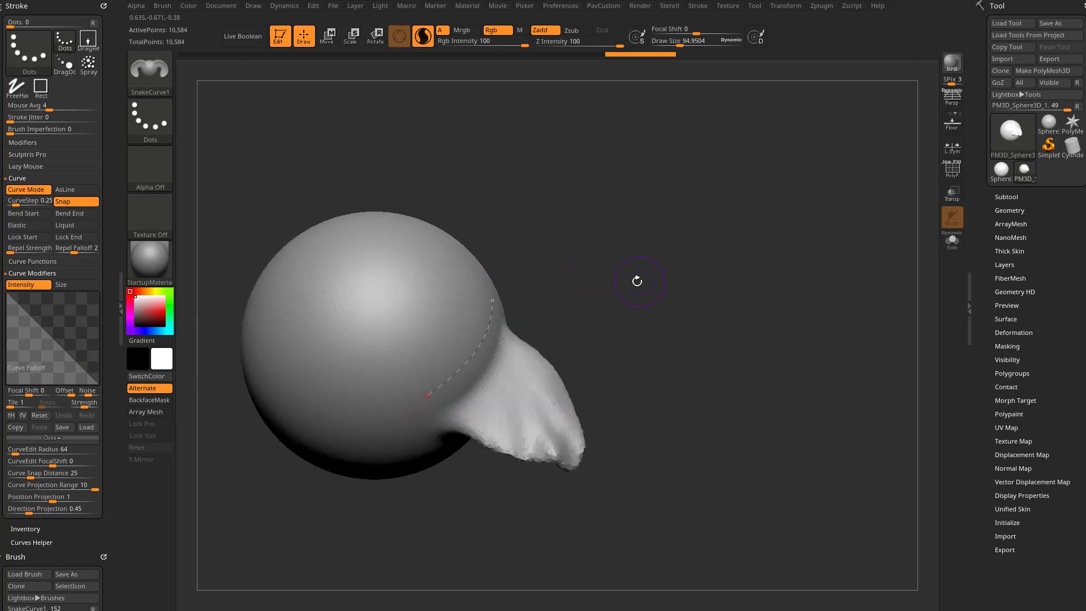
pyautogui.moveTo(473, 340)
pyautogui.mouseDown()
pyautogui.moveTo(497, 352)
pyautogui.moveTo(549, 316)
pyautogui.mouseUp()
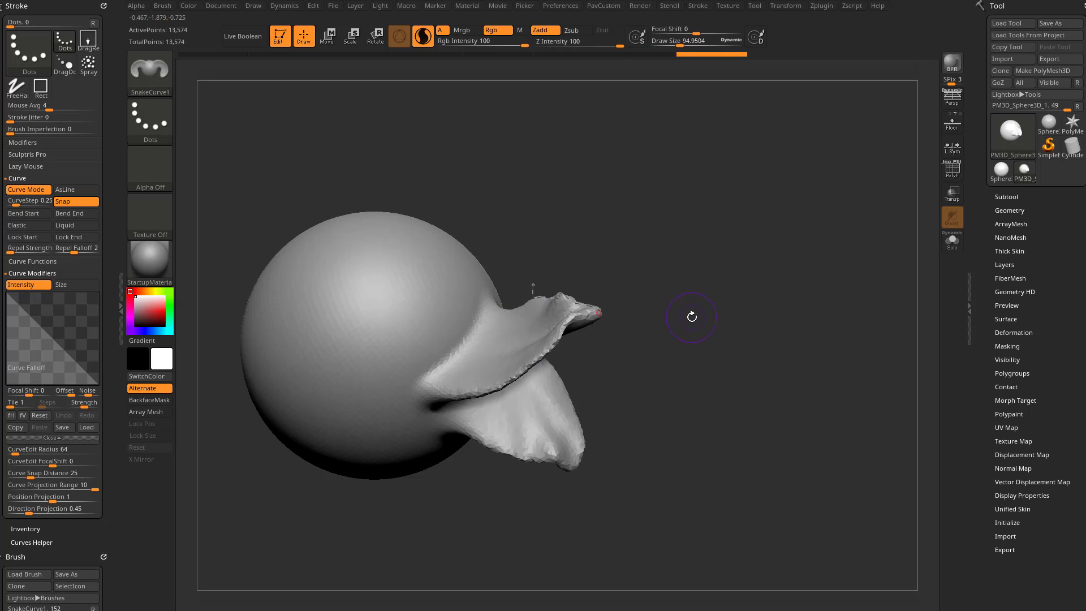
pyautogui.moveTo(692, 316)
pyautogui.mouseDown()
pyautogui.moveTo(667, 315)
pyautogui.moveTo(715, 400)
pyautogui.mouseUp()
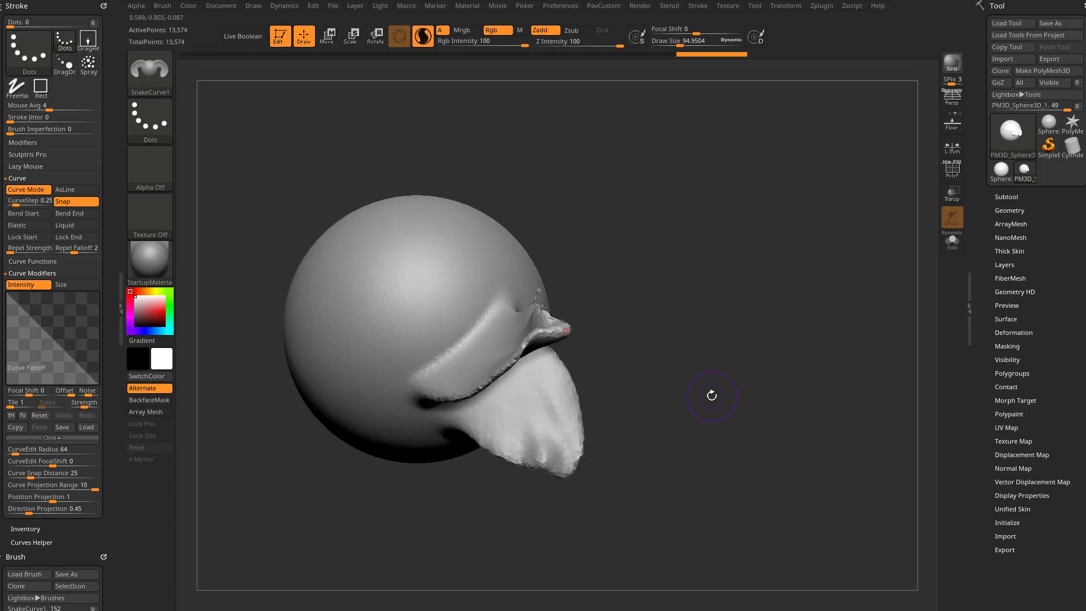
# - Undo both flaps and their curves to return to the plain sphere
pyautogui.hotkey('ctrl', 'z')
pyautogui.hotkey('ctrl', 'z')
pyautogui.hotkey('ctrl', 'z')
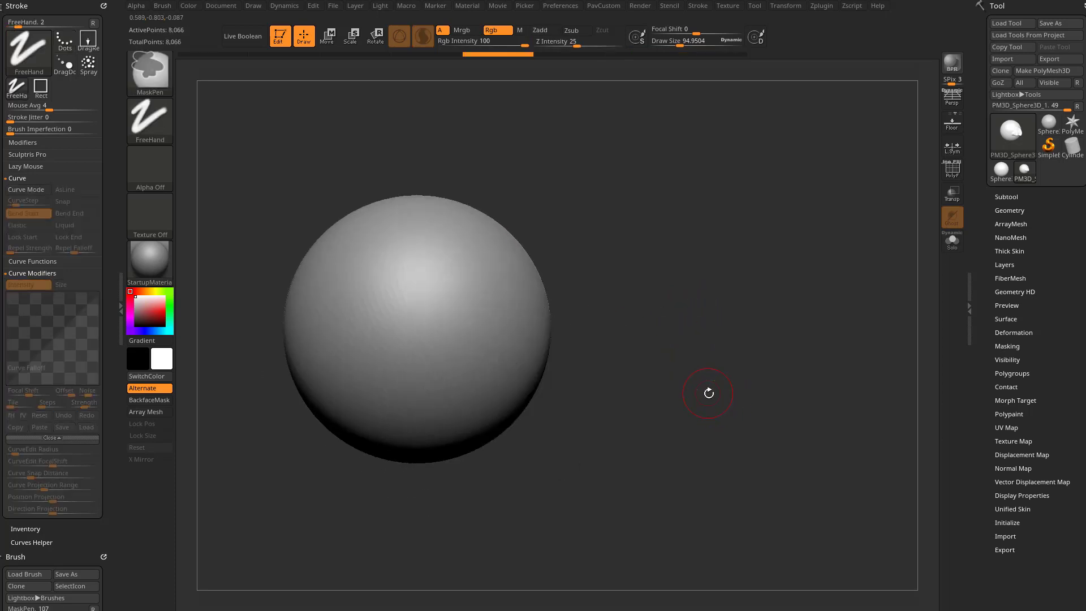
pyautogui.hotkey('ctrl', 'z')
# - Turn off the Intensity curve modifier and try pulling a flap from a curve on the sphere's right side, undoing the pull
pyautogui.click(33, 286)
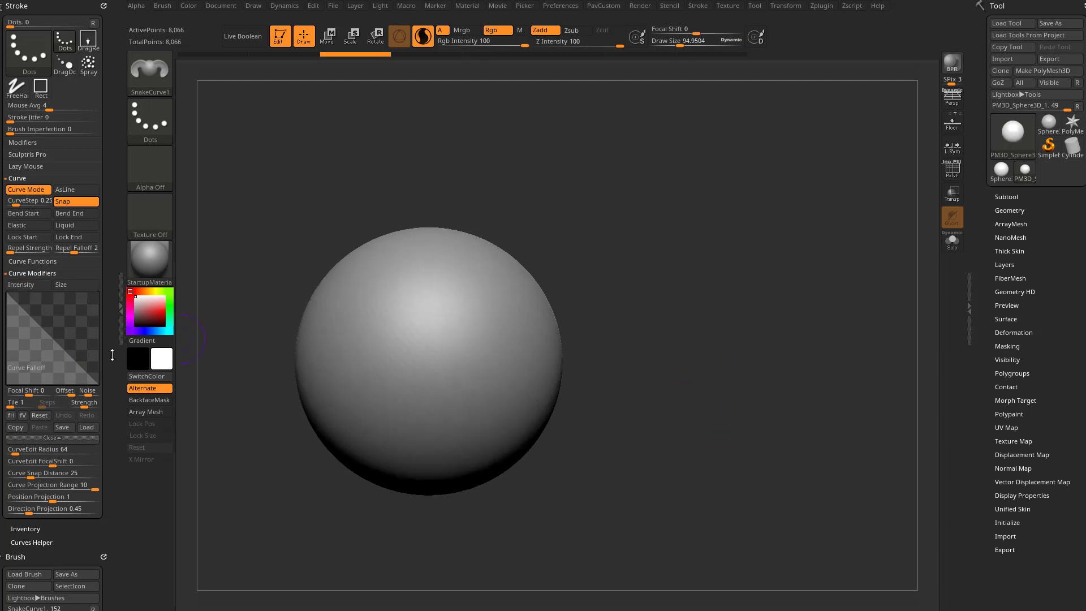
pyautogui.hotkey('ctrl', 'shift', 'z')
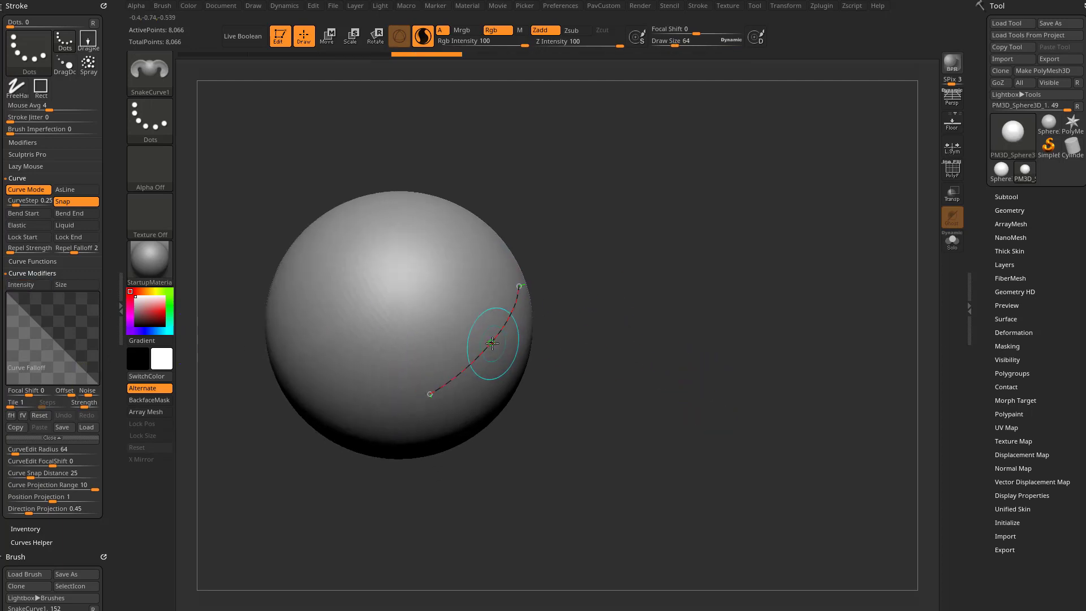
pyautogui.moveTo(491, 344)
pyautogui.mouseDown()
pyautogui.moveTo(532, 352)
pyautogui.moveTo(502, 346)
pyautogui.moveTo(511, 356)
pyautogui.moveTo(549, 310)
pyautogui.mouseUp()
pyautogui.hotkey('ctrl', 'z')
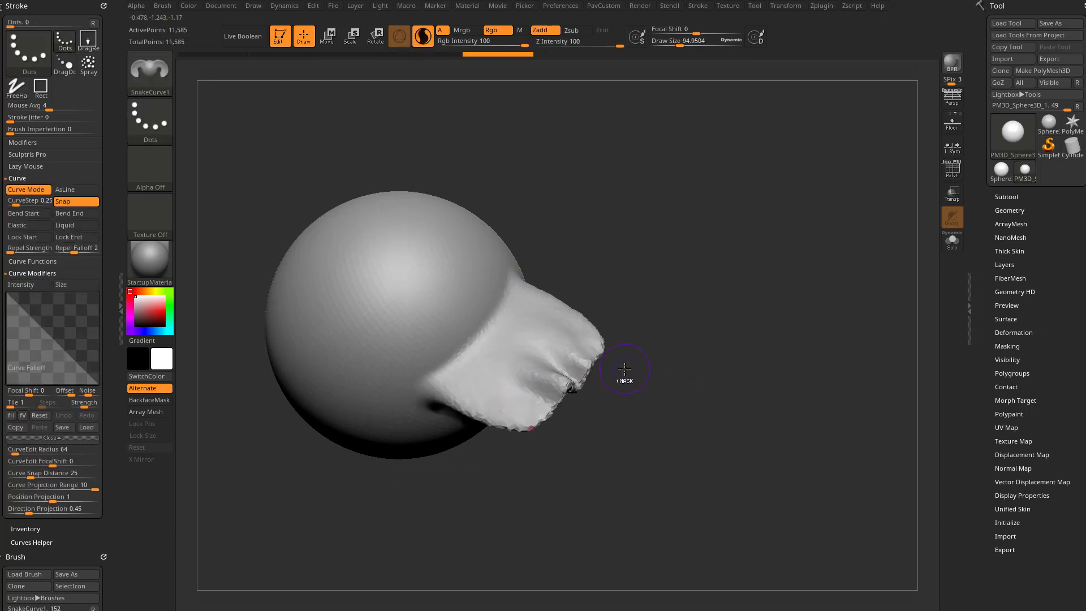
# - Undo the last flap, switch to the SnakeCurve2 brush and try pulling flaps from the existing curve, undoing each pull
pyautogui.hotkey('ctrl', 'z')
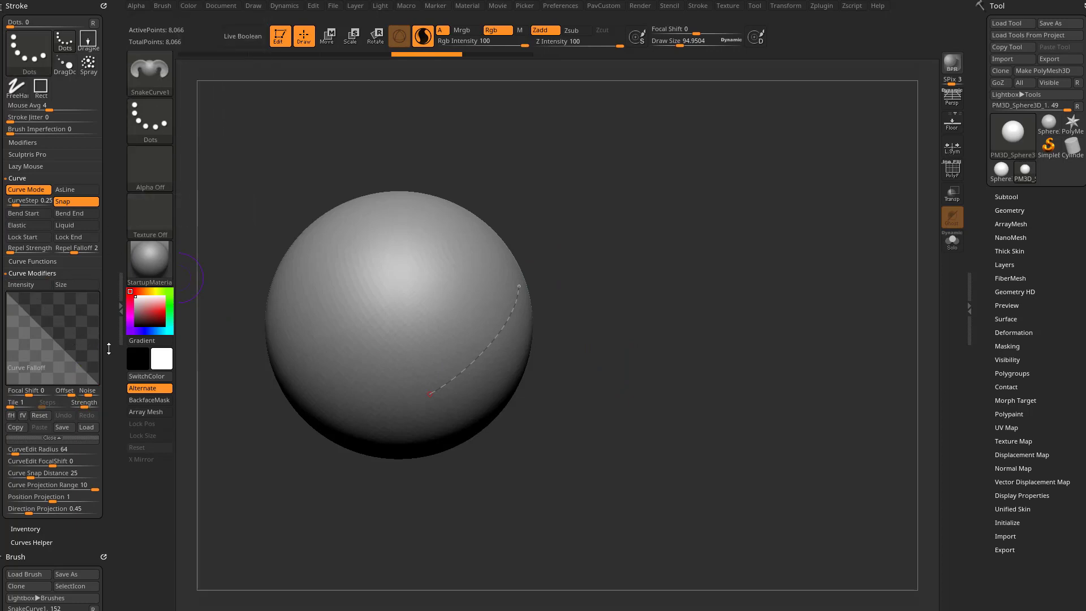
pyautogui.scroll(-5, 70, 534)
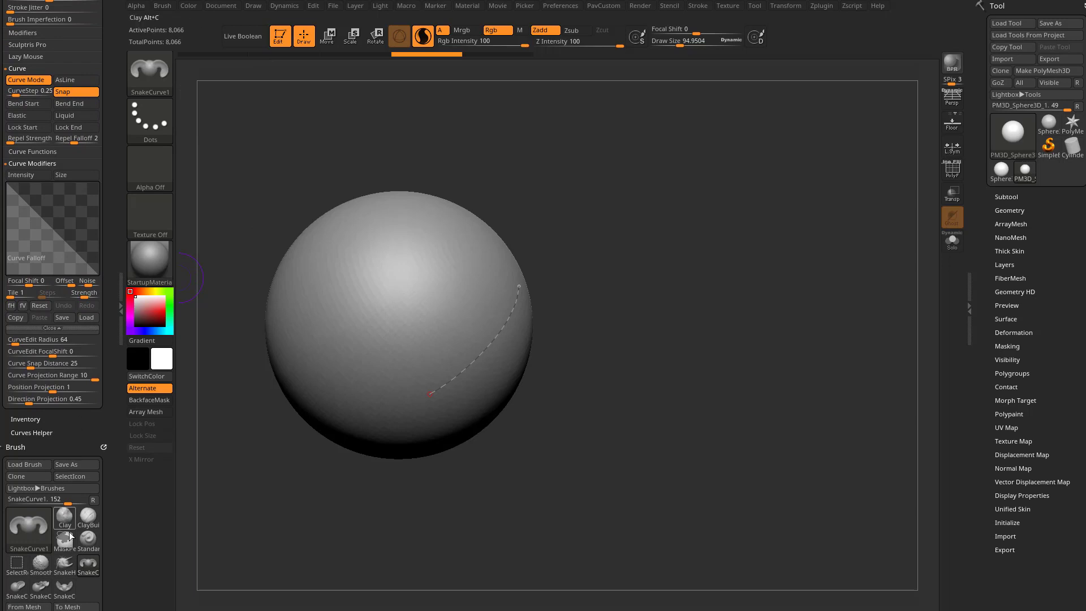
pyautogui.click(16, 591)
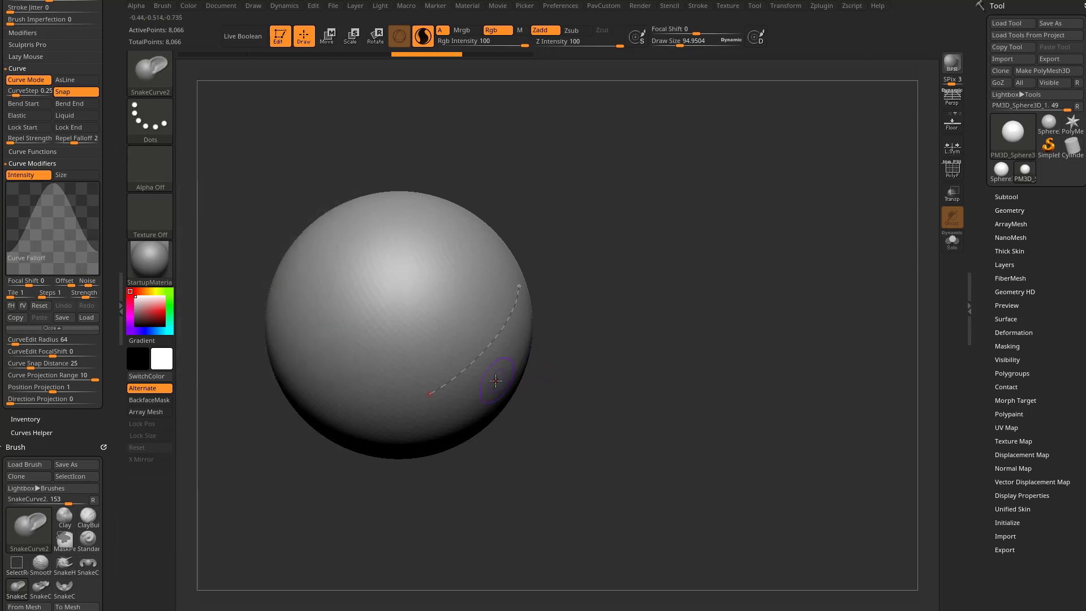
pyautogui.moveTo(485, 352); pyautogui.dragTo(512, 365)
pyautogui.moveTo(654, 337); pyautogui.dragTo(596, 374)
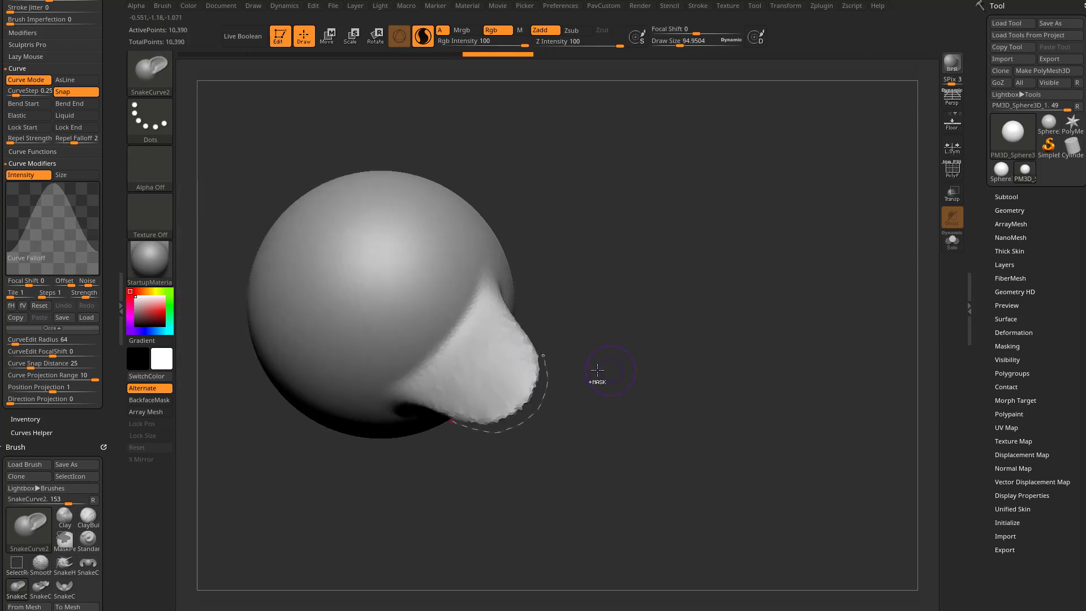
pyautogui.hotkey('ctrl', 'z')
pyautogui.moveTo(464, 343); pyautogui.dragTo(501, 375)
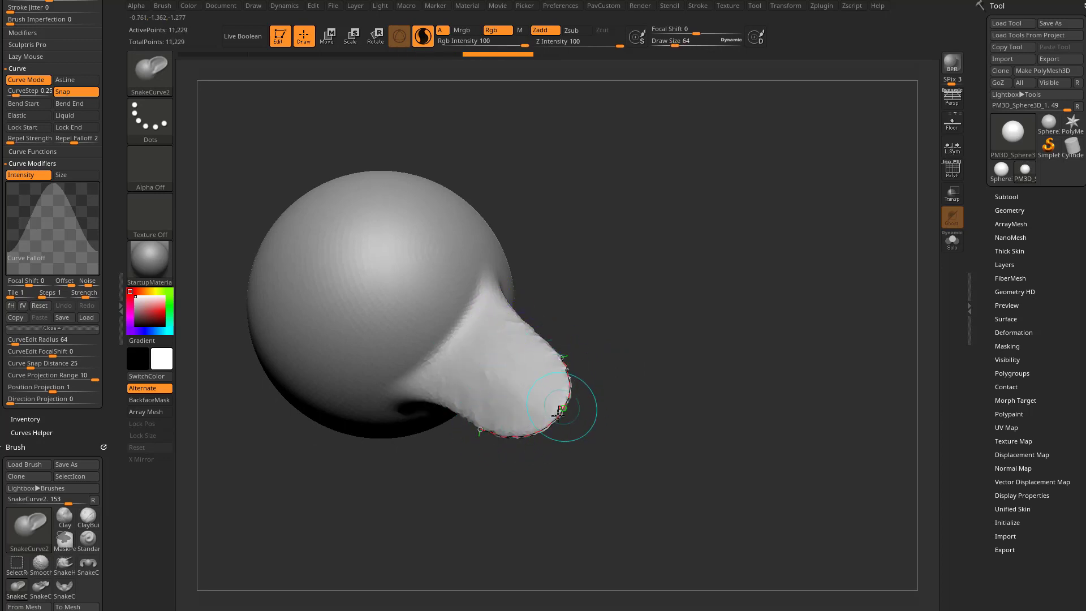
pyautogui.click(677, 357)
pyautogui.press(']')
pyautogui.hotkey('ctrl', 'z')
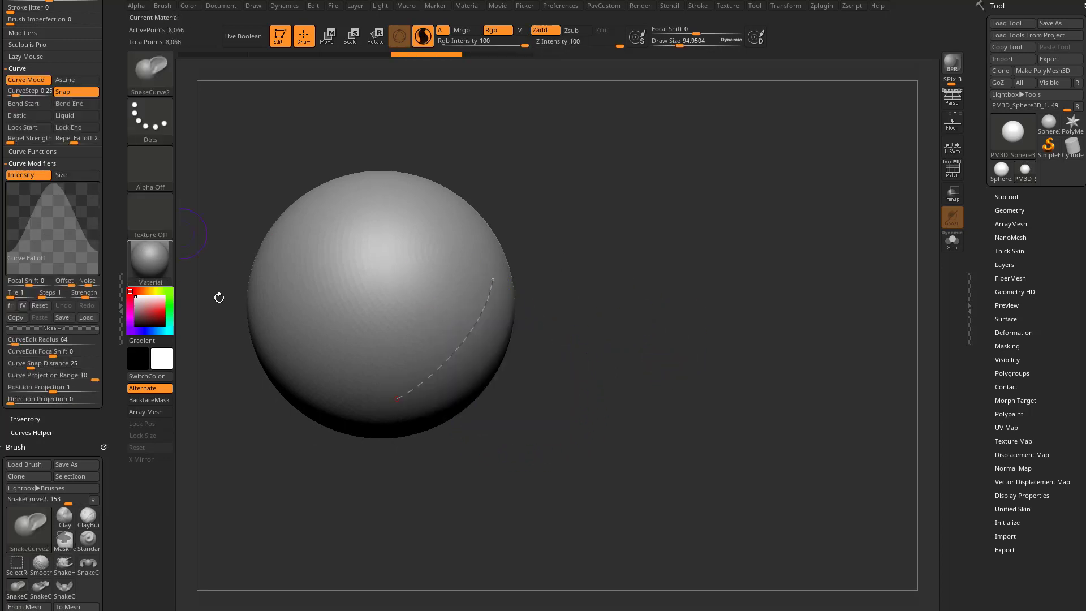
# - Try pulling the curve with SnakeCurve2's Intensity modifier off and then on again, undoing both attempts
pyautogui.click(482, 356)
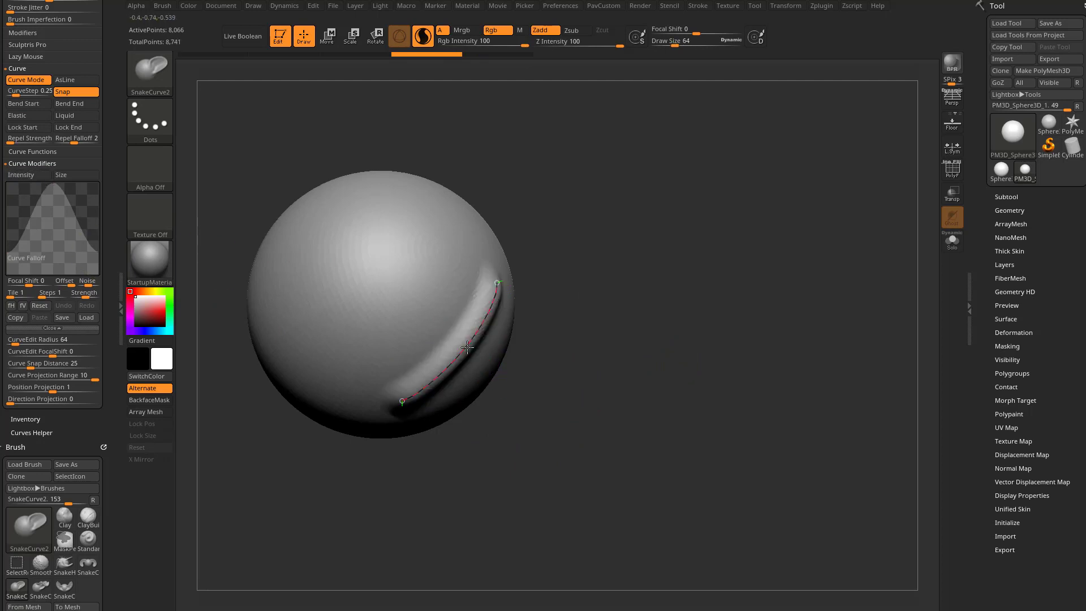
pyautogui.hotkey('ctrl', 'z')
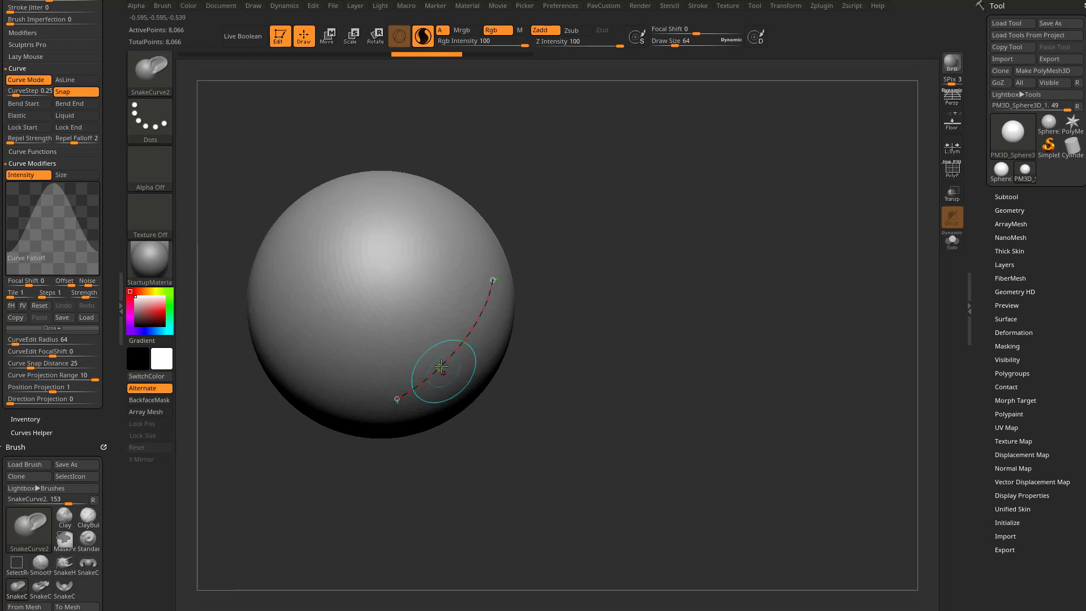
pyautogui.click(464, 347)
pyautogui.moveTo(472, 356); pyautogui.dragTo(492, 373)
pyautogui.hotkey('ctrl', 'z')
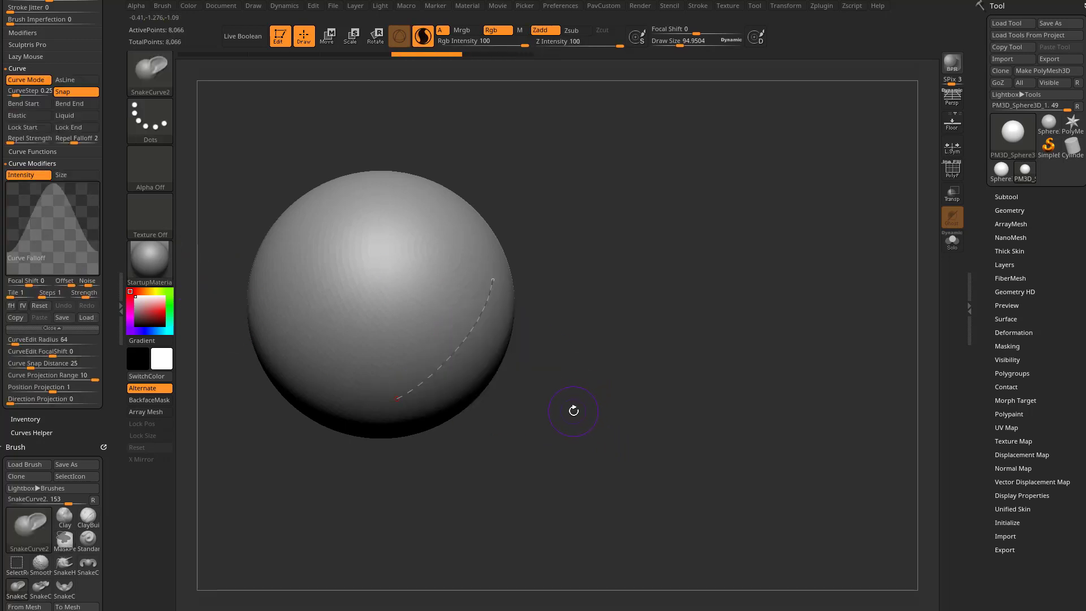
# - Switch back to the SnakeCurve1 brush and try pulling from the curve with Intensity off, undoing the pulls
pyautogui.click(89, 565)
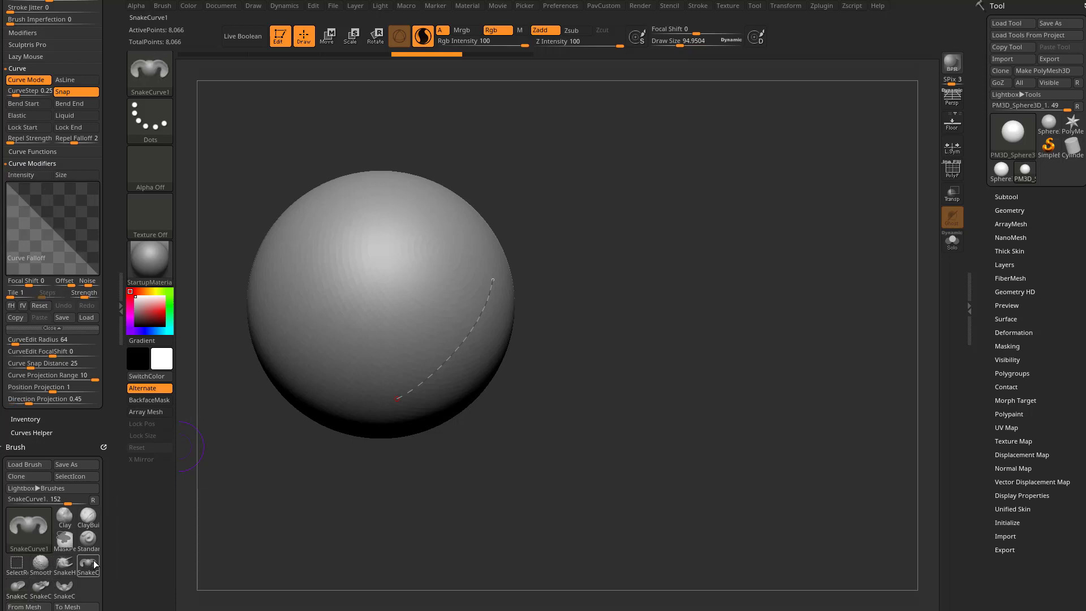
pyautogui.moveTo(460, 350); pyautogui.dragTo(571, 390)
pyautogui.hotkey('ctrl', 'z')
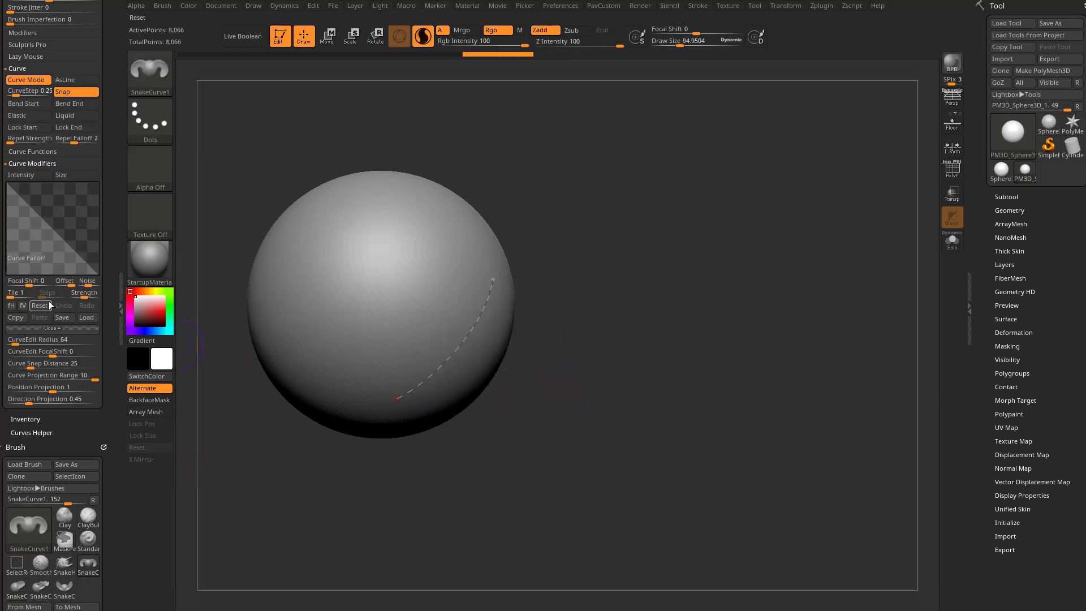
pyautogui.moveTo(458, 349); pyautogui.dragTo(469, 362)
pyautogui.hotkey('ctrl', 'z')
# - Turn on the Intensity curve modifier with a rising Curve Falloff and pull a flap from the curve on the sphere's right side
pyautogui.click(29, 175)
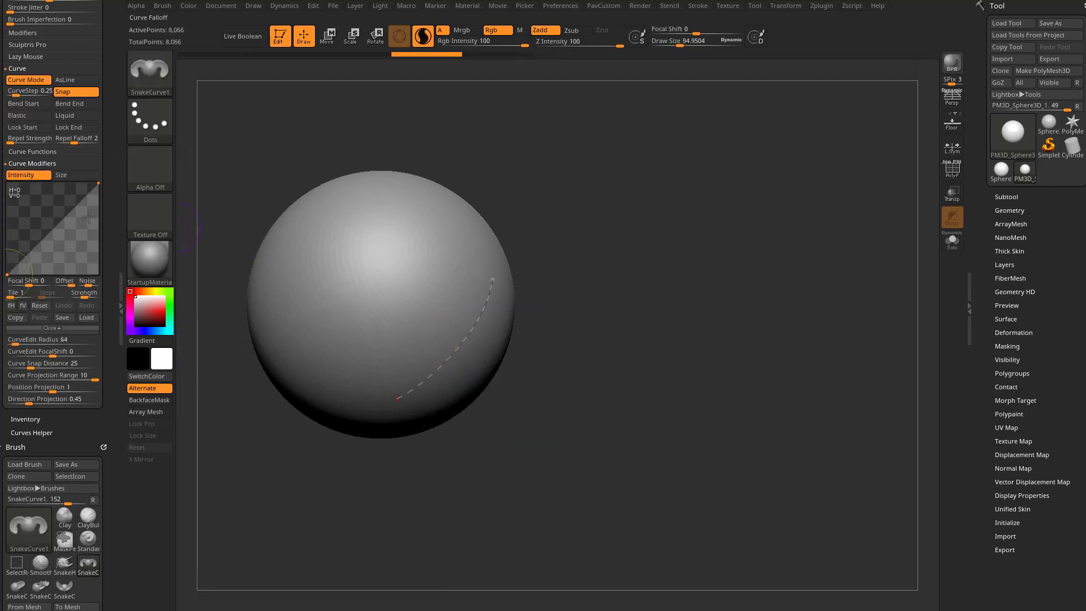
pyautogui.moveTo(472, 339); pyautogui.dragTo(536, 432)
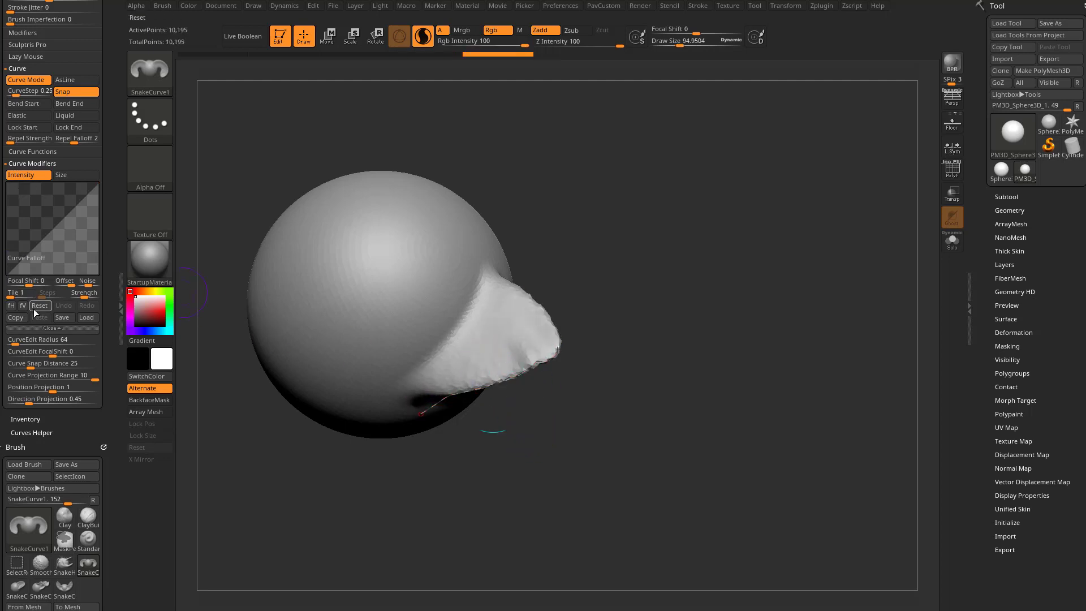
# - Flip the Curve Falloff horizontally to a descending ramp and pull a second flap outward from the curve along the first flap's lower edge
pyautogui.click(11, 308)
pyautogui.moveTo(497, 451)
pyautogui.mouseDown()
pyautogui.moveTo(500, 373)
pyautogui.moveTo(520, 363)
pyautogui.moveTo(499, 368)
pyautogui.moveTo(496, 352)
pyautogui.moveTo(546, 320)
pyautogui.moveTo(554, 294)
pyautogui.mouseUp()
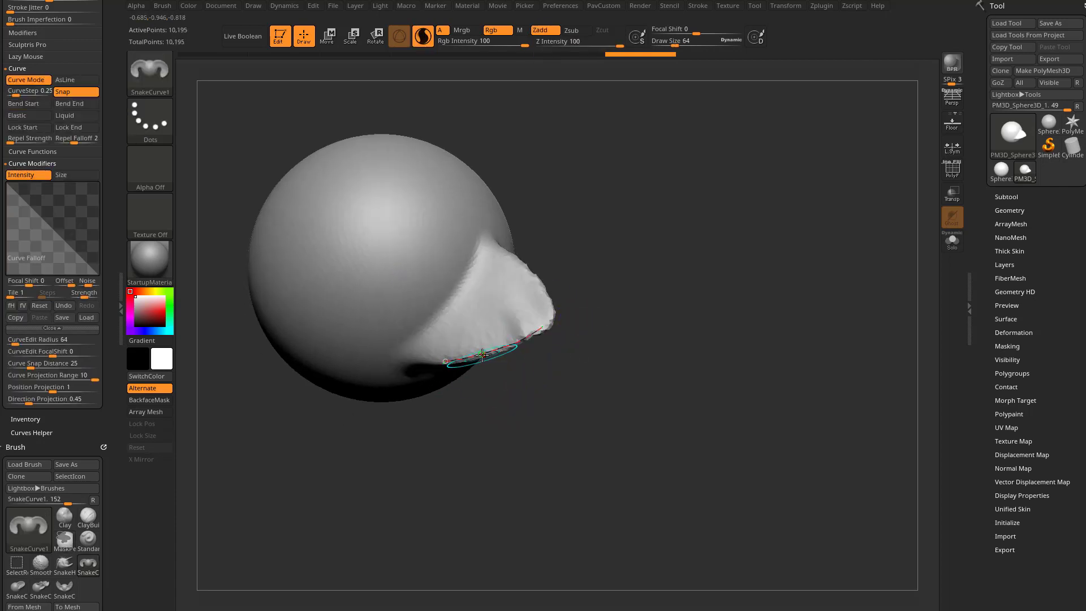
pyautogui.moveTo(482, 355)
pyautogui.mouseDown()
pyautogui.moveTo(501, 373)
pyautogui.moveTo(535, 374)
pyautogui.mouseUp()
pyautogui.moveTo(671, 358)
pyautogui.mouseDown()
pyautogui.moveTo(700, 356)
pyautogui.moveTo(564, 316)
pyautogui.mouseUp()
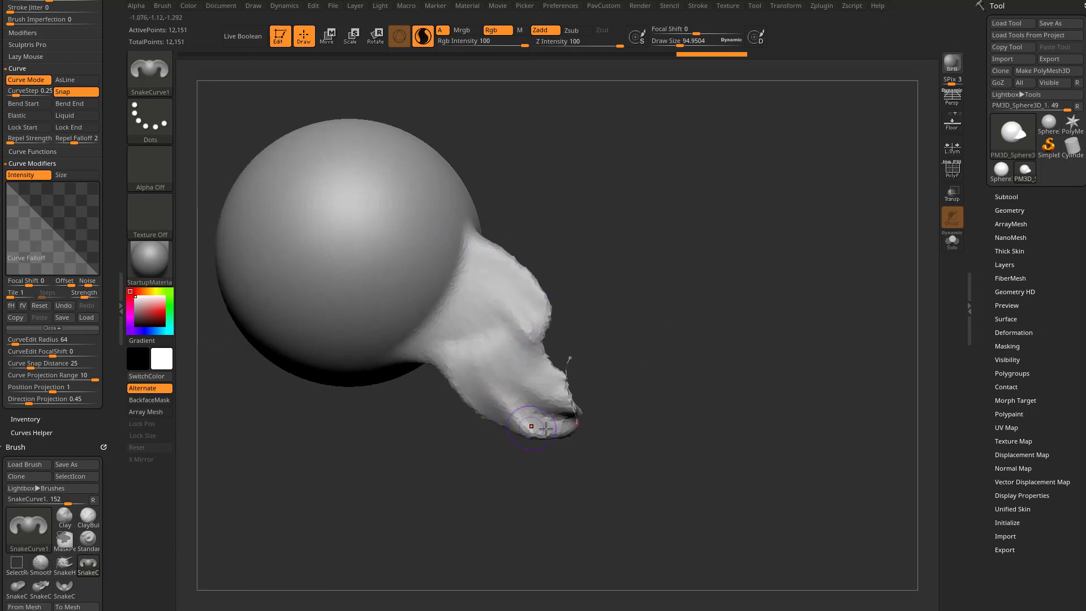
pyautogui.moveTo(611, 419); pyautogui.dragTo(720, 413)
# - Undo both flaps and the curve to return to the plain sphere
pyautogui.hotkey('ctrl', 'z')
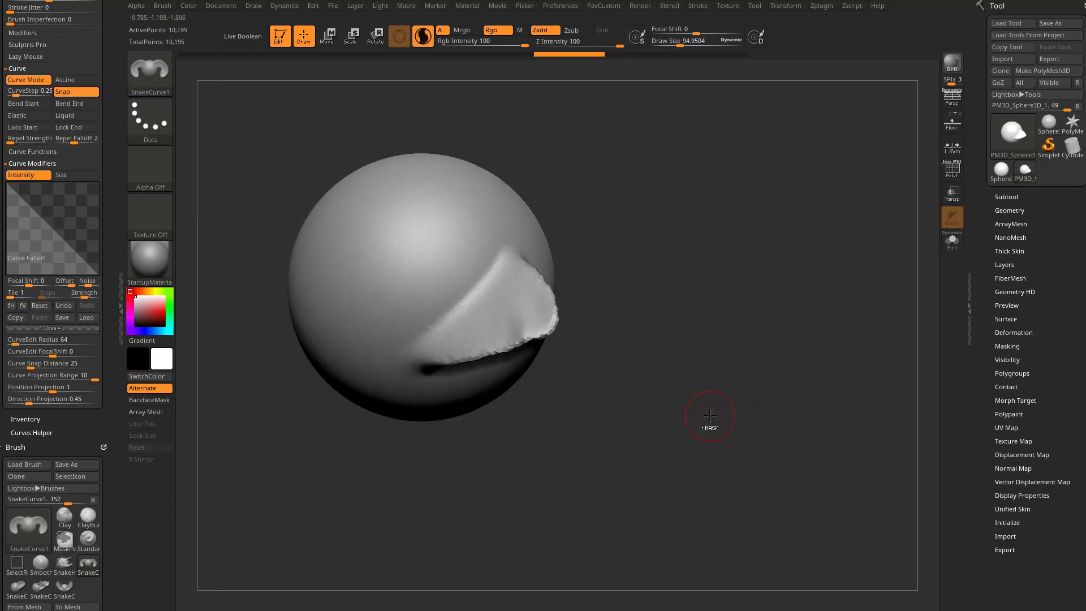
pyautogui.hotkey('ctrl', 'z')
pyautogui.hotkey('ctrl', 'z')
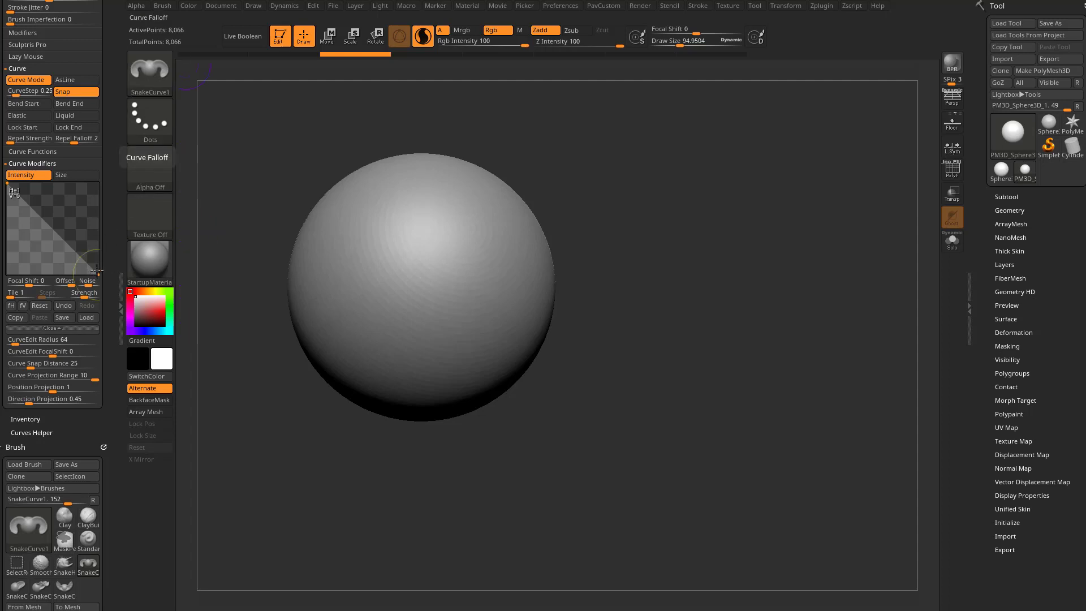
# - Reshape the Curve Falloff graph into a wave by adding a deep dip followed by a high peak, with its end point kept low
pyautogui.moveTo(97, 269); pyautogui.dragTo(100, 243)
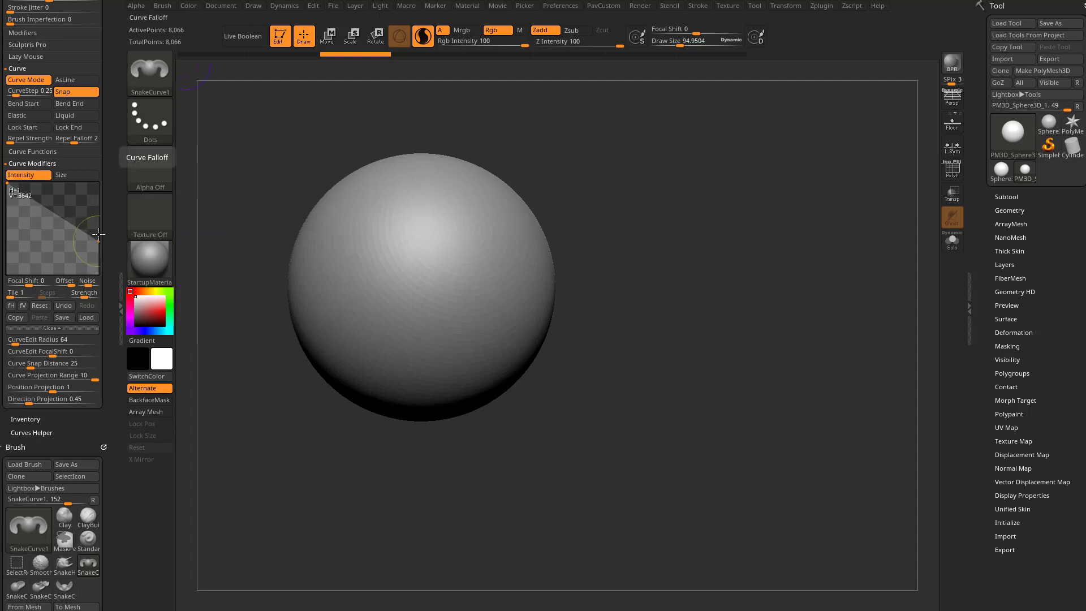
pyautogui.moveTo(32, 209); pyautogui.dragTo(60, 191)
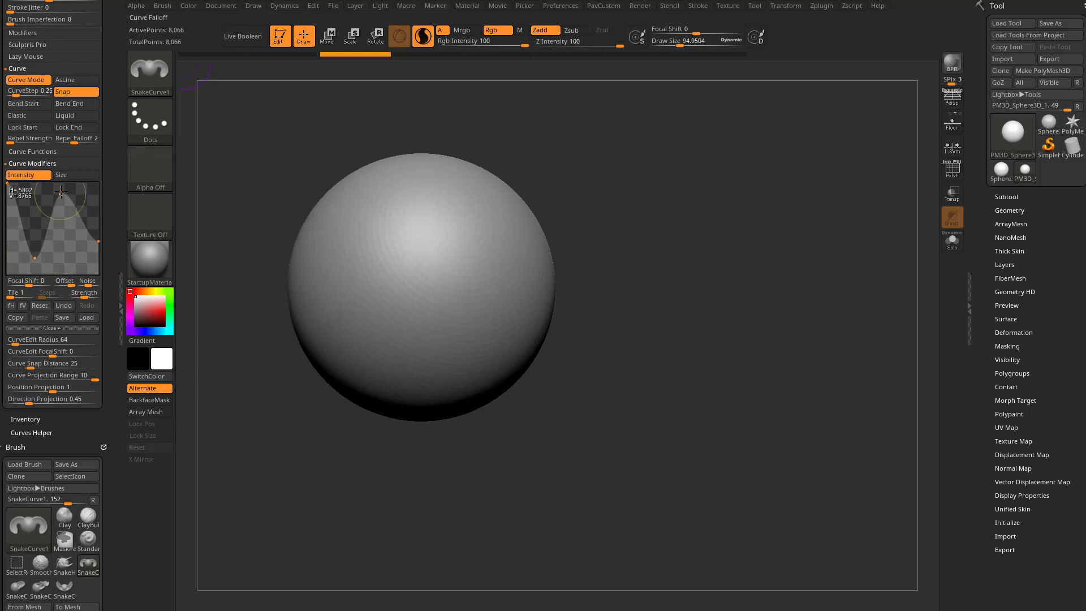
pyautogui.moveTo(100, 242); pyautogui.dragTo(101, 267)
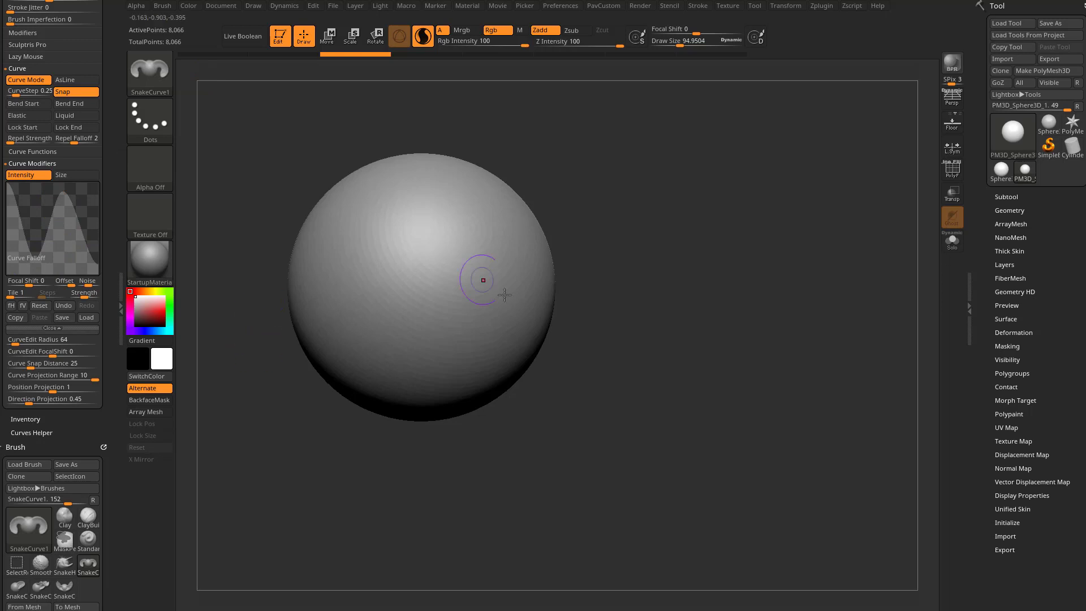
# - Draw a curve upward along the sphere's lower right side and try pulling flaps from it with the wave falloff, undoing the pulls
pyautogui.moveTo(496, 304)
pyautogui.mouseDown()
pyautogui.moveTo(438, 361)
pyautogui.moveTo(495, 321)
pyautogui.moveTo(502, 332)
pyautogui.moveTo(526, 325)
pyautogui.moveTo(565, 341)
pyautogui.moveTo(584, 283)
pyautogui.mouseUp()
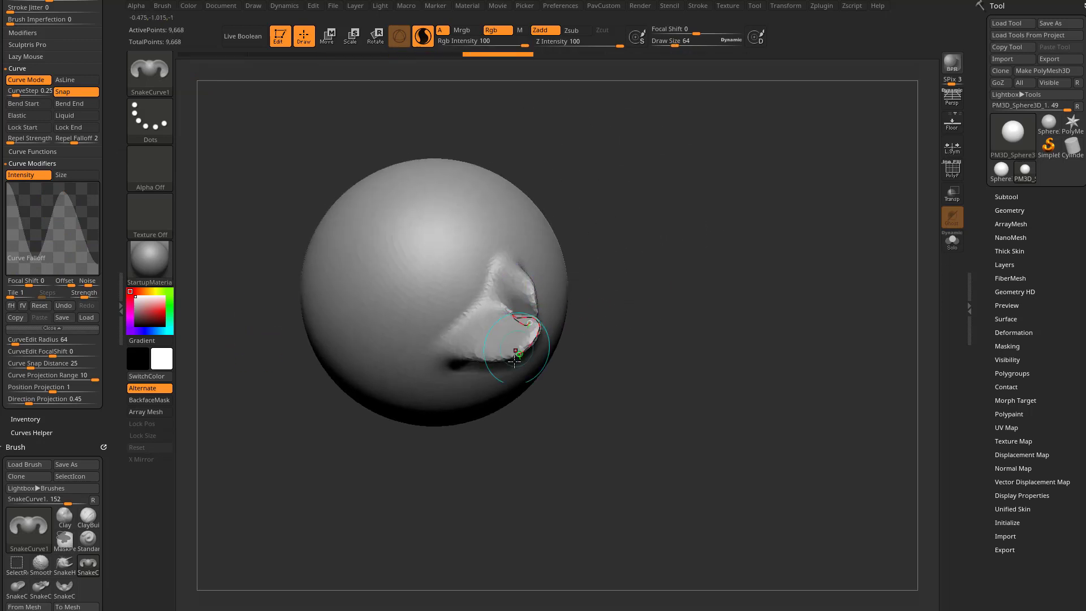
pyautogui.press('ctrl')
pyautogui.hotkey('ctrl', 'z')
pyautogui.moveTo(496, 312); pyautogui.dragTo(530, 324)
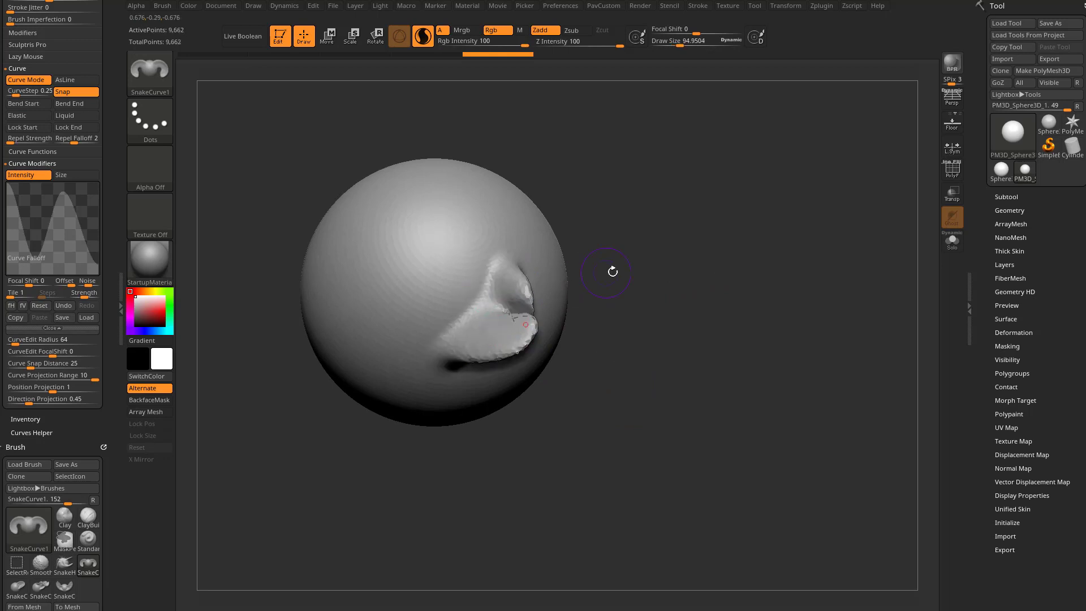
pyautogui.moveTo(612, 271); pyautogui.dragTo(637, 277)
pyautogui.hotkey('ctrl', 'z')
pyautogui.hotkey('ctrl', 'z')
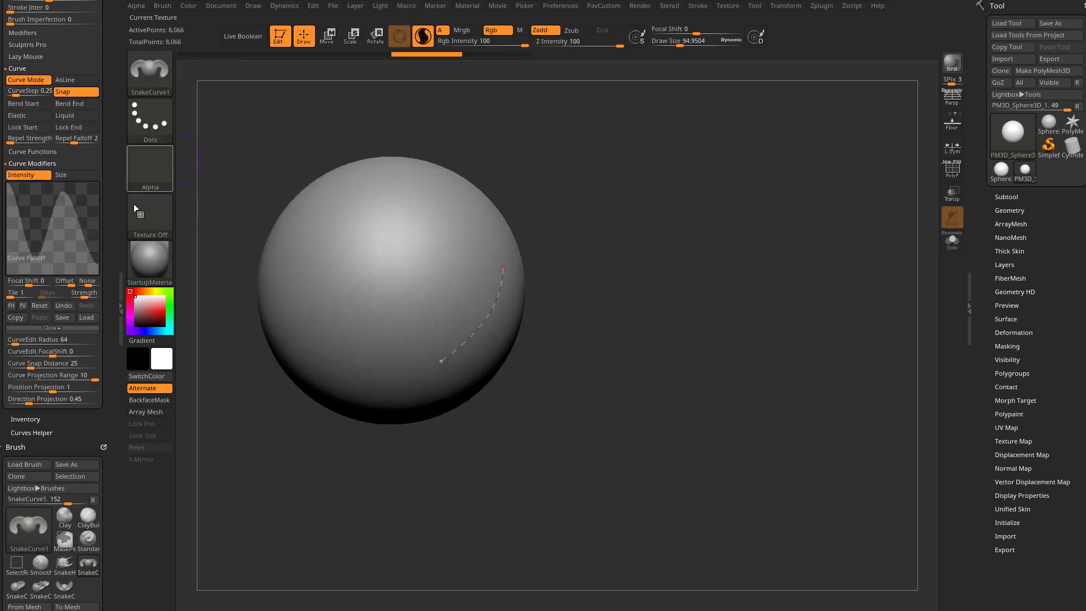
# - Reset the Curve Falloff to a descending ramp and compare the curve modifier settings of SnakeCurve2 and SnakeCurve1, ending on SnakeCurve1
pyautogui.click(36, 305)
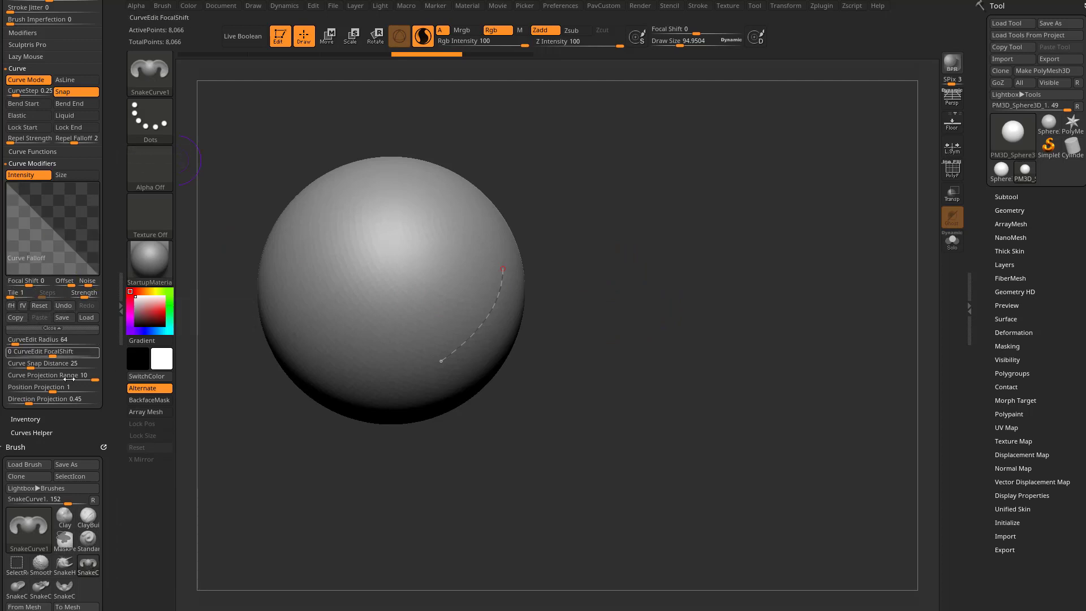
pyautogui.click(18, 593)
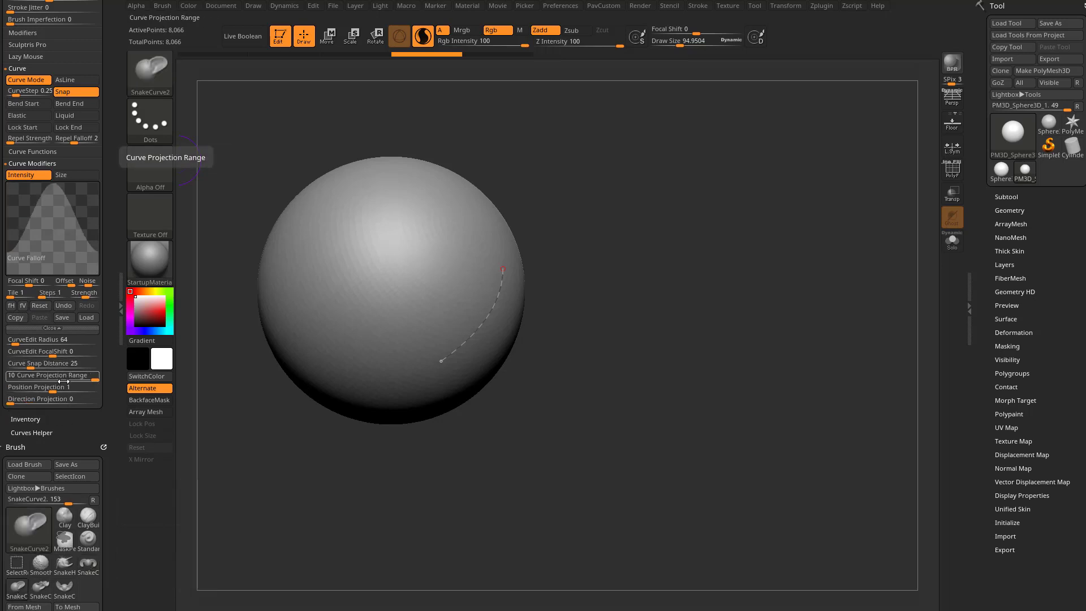
pyautogui.click(89, 567)
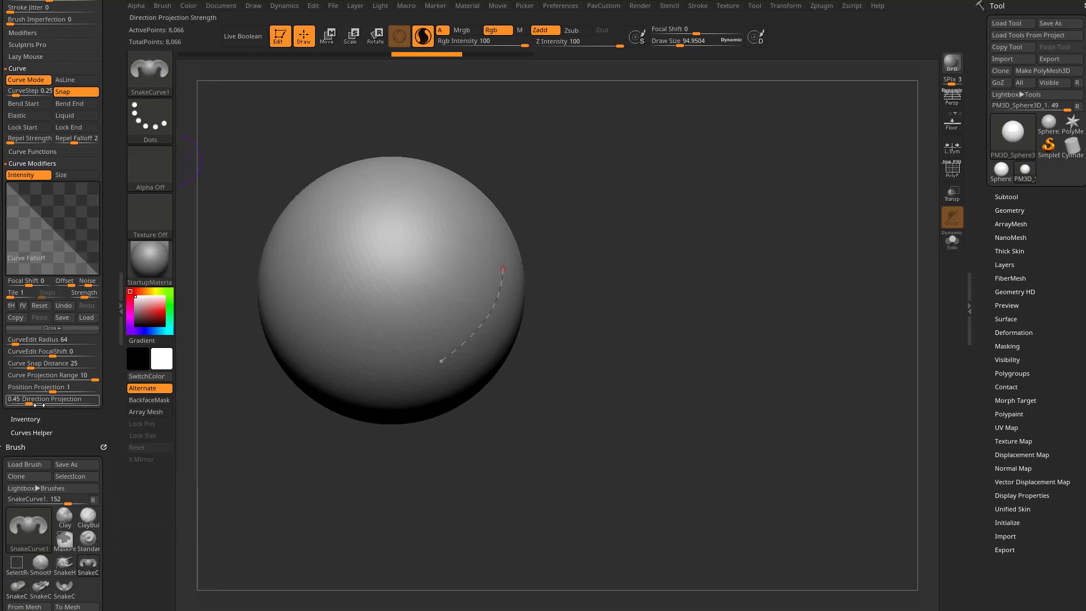
pyautogui.click(18, 587)
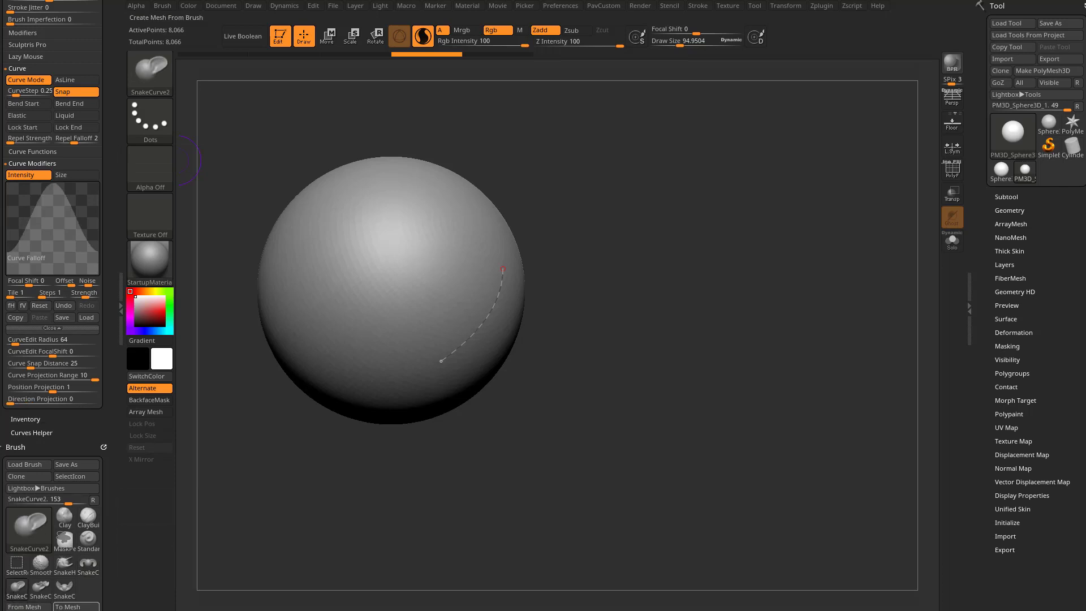
pyautogui.click(86, 569)
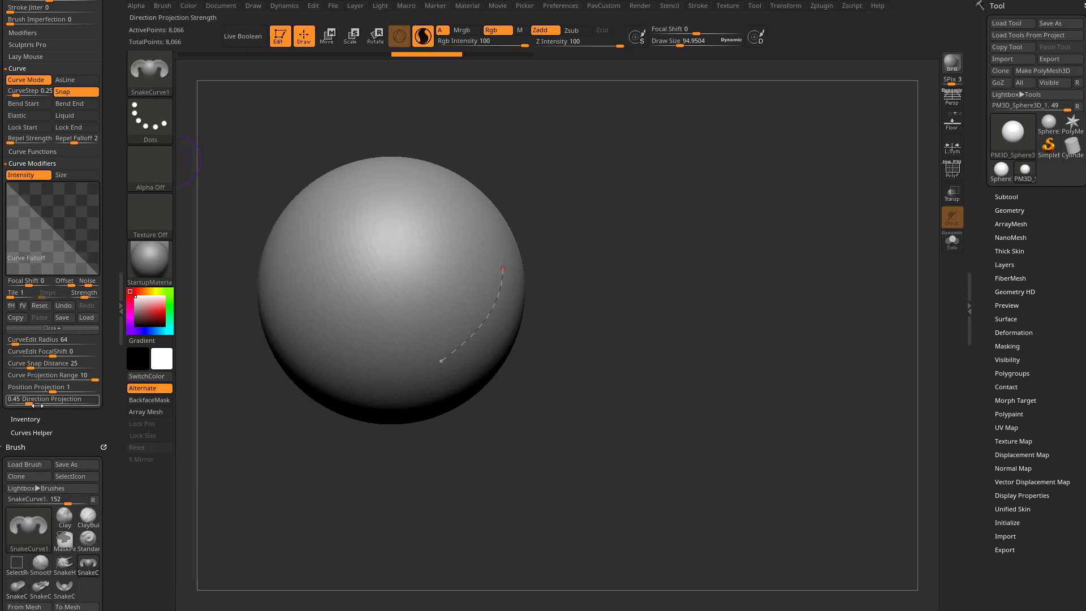
# - Try pulling a flap from the curve with Direction Projection at 0.45, undoing the pull
pyautogui.keyDown('alt'); pyautogui.moveTo(557, 286); pyautogui.dragTo(531, 323); pyautogui.keyUp('alt')
pyautogui.moveTo(458, 346); pyautogui.dragTo(446, 354)
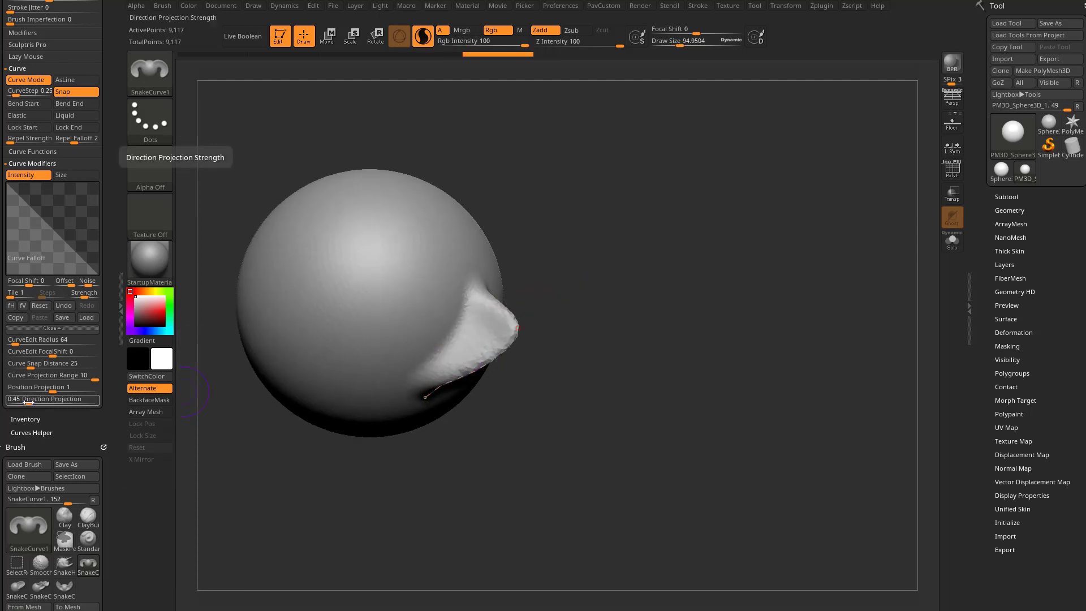
pyautogui.hotkey('ctrl', 'z')
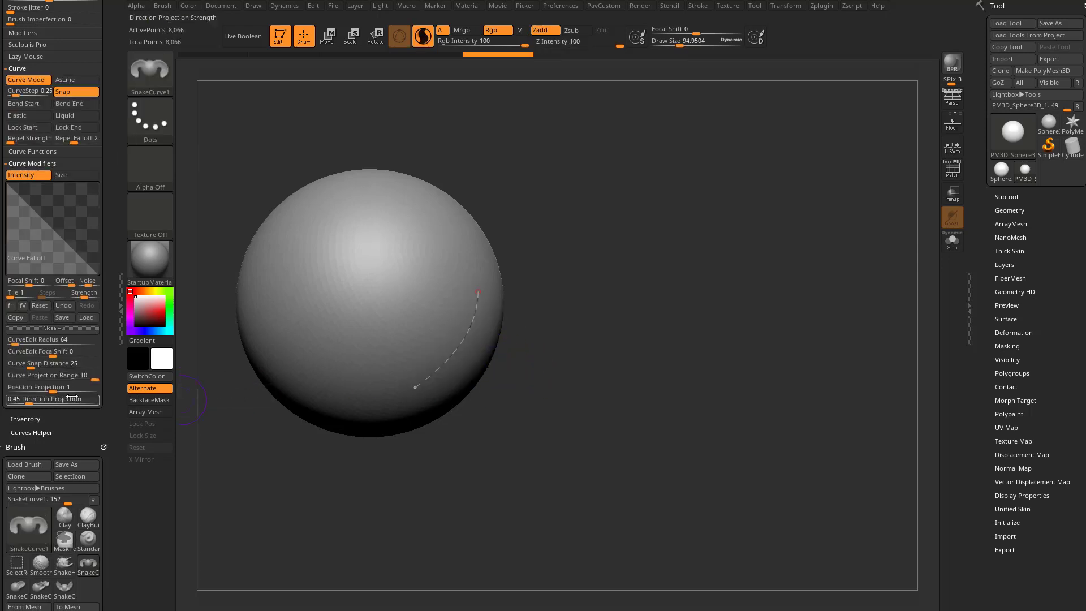
# - Set Direction Projection to 0.5 and try a short pull from the curve, undoing it
pyautogui.moveTo(50, 400); pyautogui.dragTo(133, 419)
pyautogui.click(58, 398)
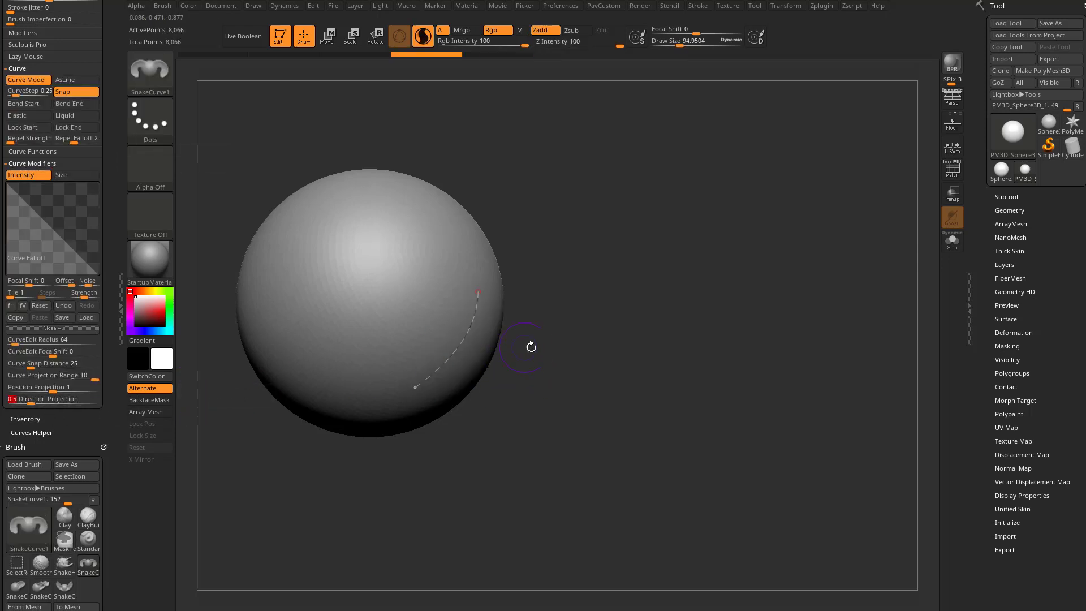
pyautogui.moveTo(531, 344); pyautogui.dragTo(527, 353)
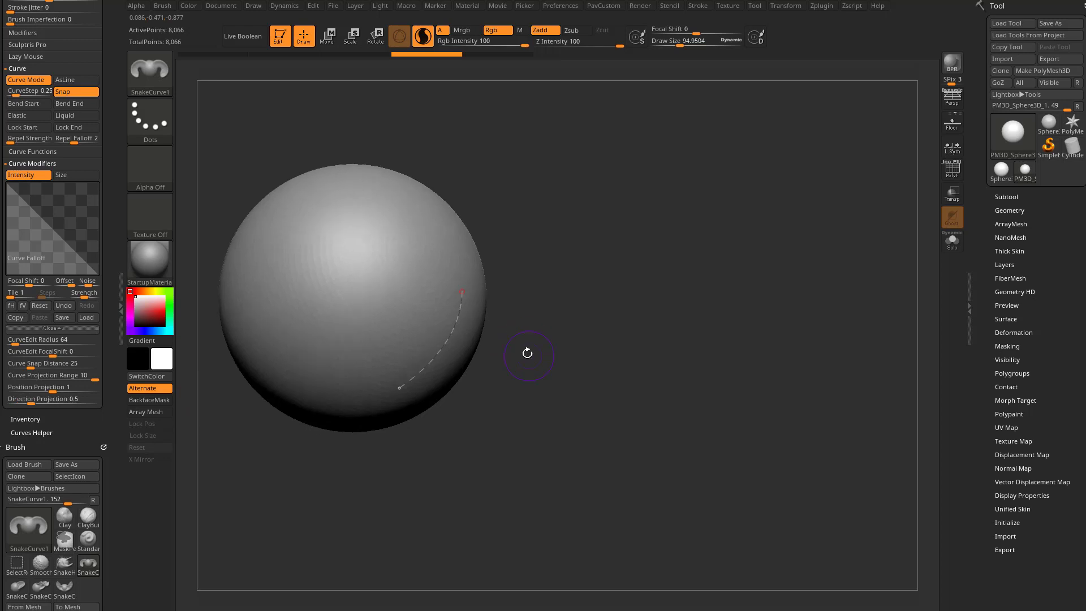
pyautogui.click(442, 345)
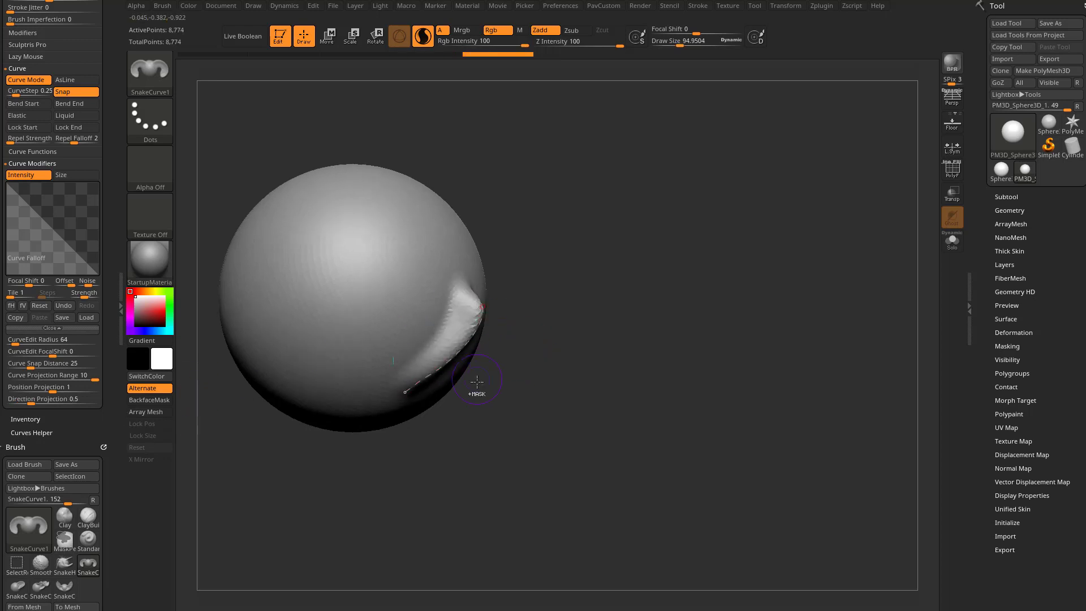
pyautogui.hotkey('ctrl', 'z')
# - Try pulling a long extension downward and outward from the sphere's curve, undoing the pull
pyautogui.moveTo(442, 346)
pyautogui.mouseDown()
pyautogui.moveTo(470, 418)
pyautogui.moveTo(452, 456)
pyautogui.moveTo(396, 501)
pyautogui.mouseUp()
pyautogui.moveTo(397, 500)
pyautogui.keyDown('alt'); pyautogui.mouseDown()
pyautogui.moveTo(630, 349)
pyautogui.moveTo(577, 289)
pyautogui.moveTo(647, 378)
pyautogui.moveTo(615, 397)
pyautogui.mouseUp(); pyautogui.keyUp('alt')
pyautogui.hotkey('ctrl', 'z')
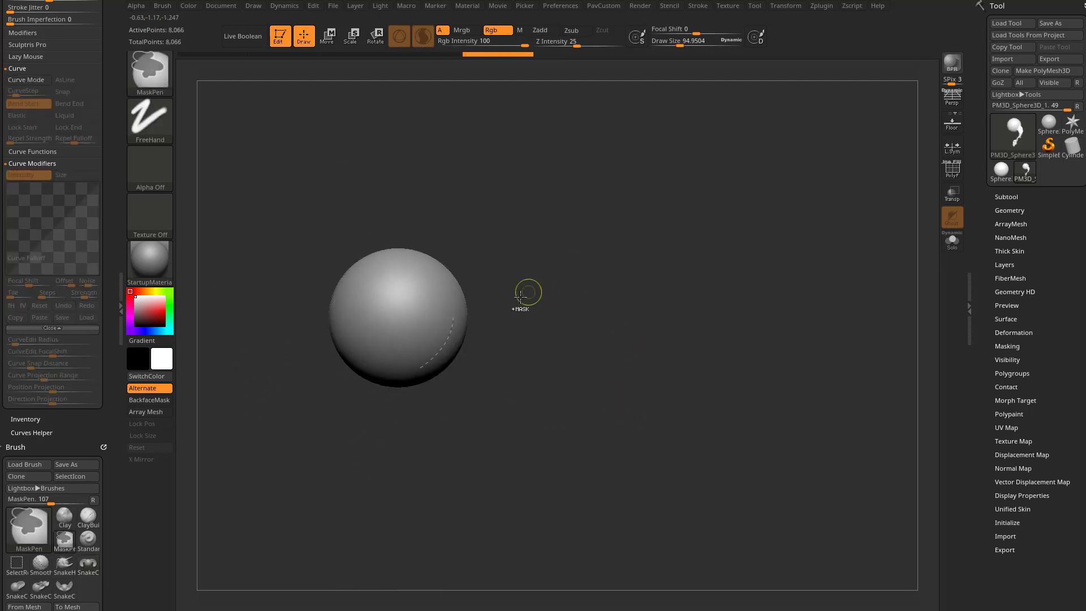
pyautogui.moveTo(524, 395)
pyautogui.keyDown('alt'); pyautogui.mouseDown()
pyautogui.moveTo(562, 403)
pyautogui.moveTo(580, 367)
pyautogui.mouseUp(); pyautogui.keyUp('alt')
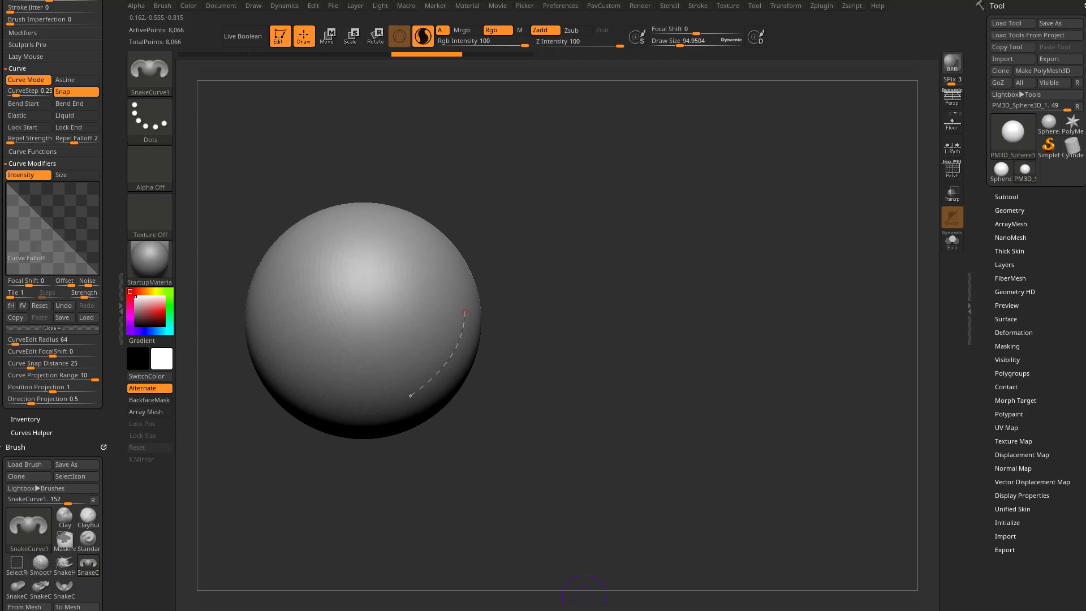
# - Switch to the ArtStation page in the browser, mute its ZBrush 2021.6 demo video and examine the New Snake Curve Brushes section
pyautogui.hotkey('alt', 'Tab')
pyautogui.click(461, 362)
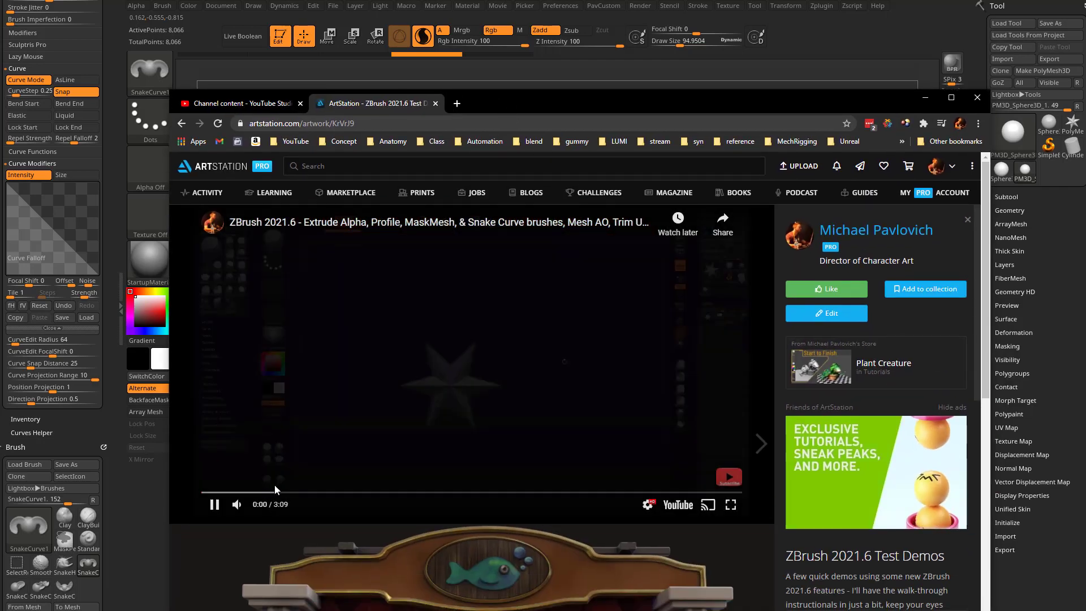
pyautogui.click(234, 505)
pyautogui.click(239, 492)
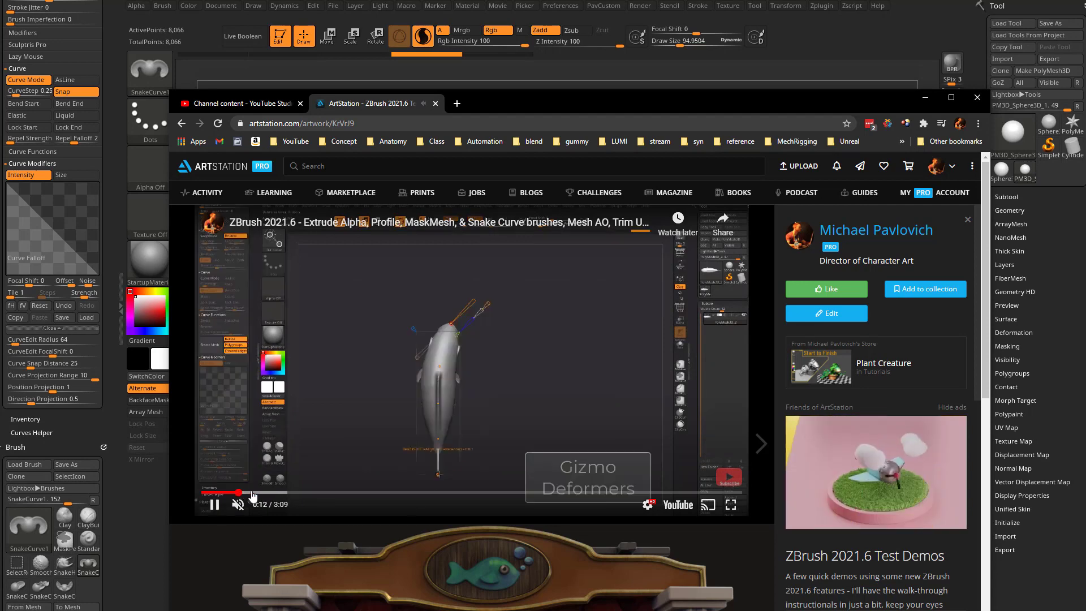
pyautogui.click(253, 492)
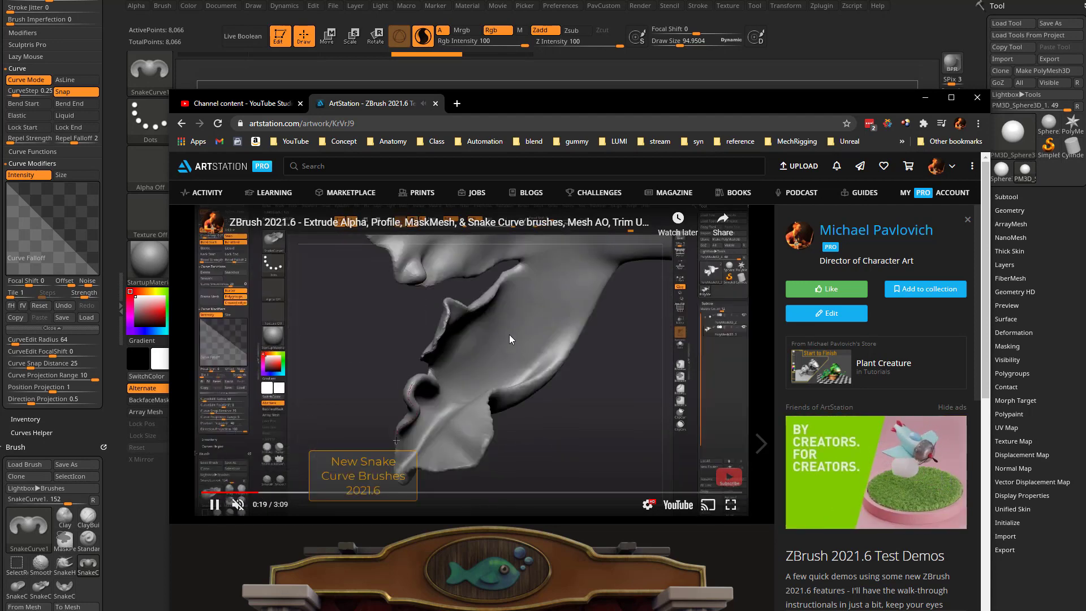
pyautogui.moveTo(480, 111); pyautogui.dragTo(584, 595)
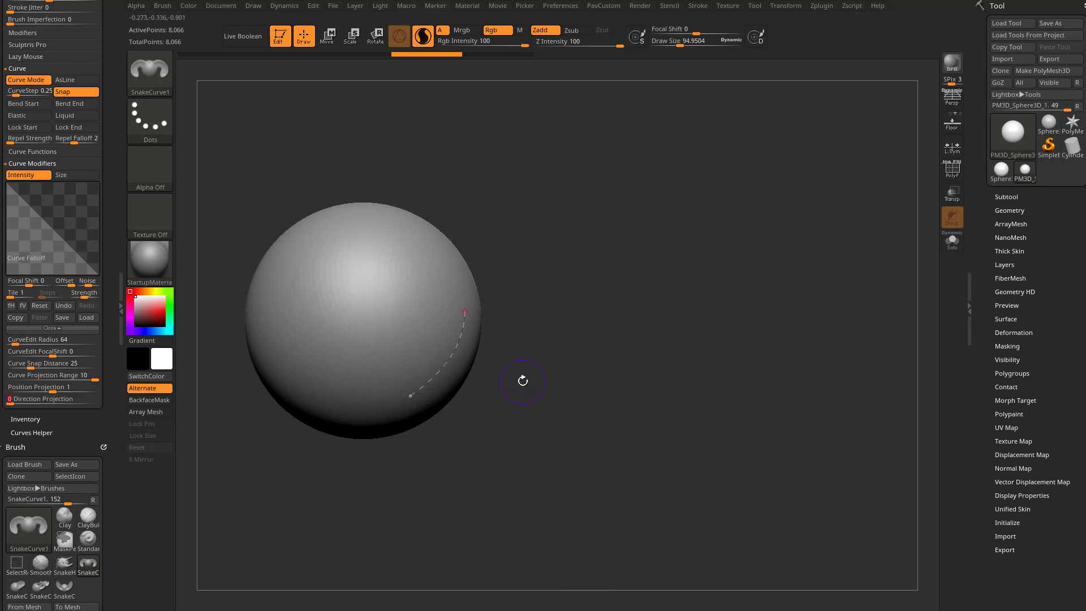
# - Try several downward pulls from the sphere's curve with Direction Projection at 0, undoing each pull
pyautogui.moveTo(455, 356); pyautogui.dragTo(474, 430)
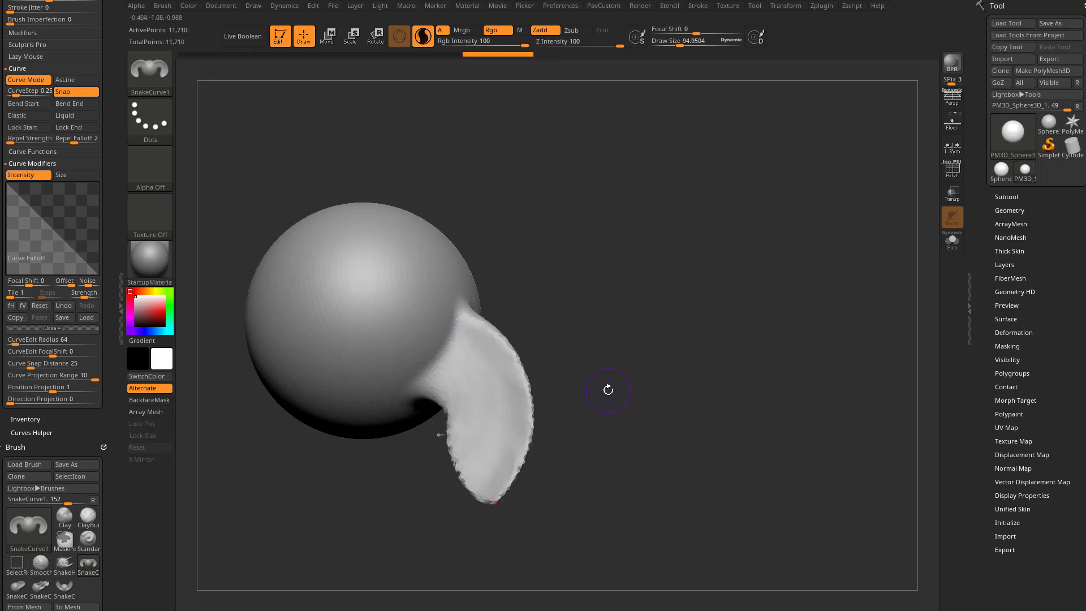
pyautogui.hotkey('ctrl', 'z')
pyautogui.moveTo(450, 358)
pyautogui.mouseDown()
pyautogui.moveTo(467, 402)
pyautogui.moveTo(453, 452)
pyautogui.mouseUp()
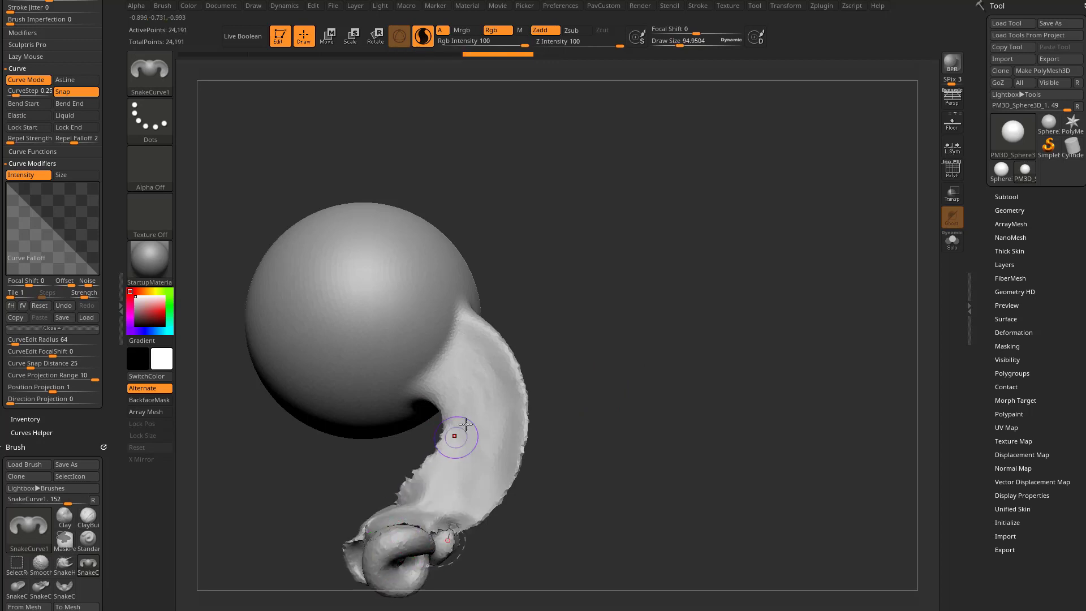
pyautogui.hotkey('ctrl', 'z')
pyautogui.moveTo(452, 350); pyautogui.dragTo(480, 407)
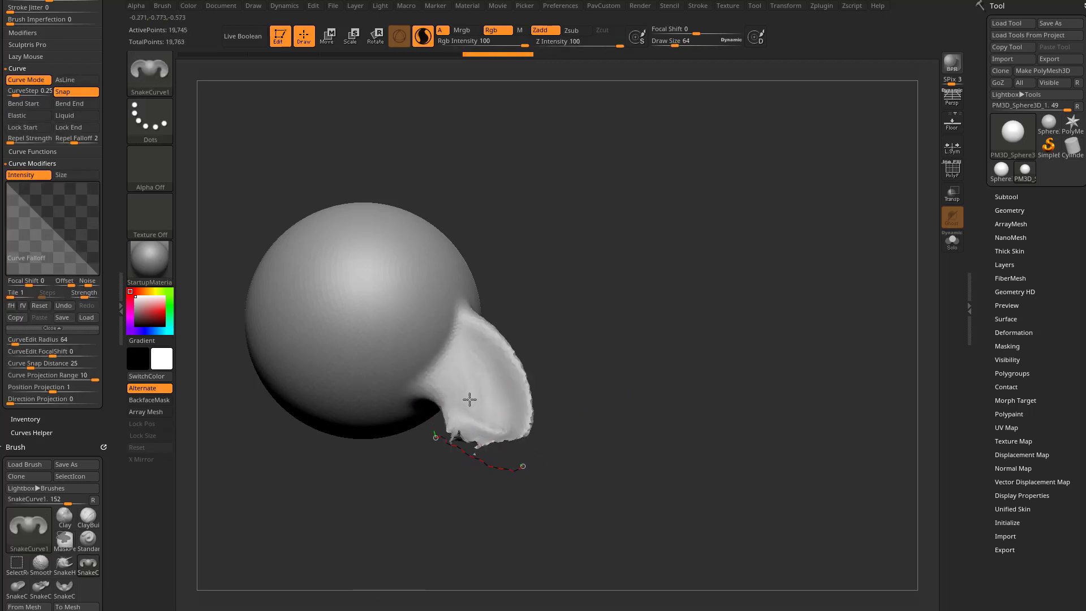
pyautogui.hotkey('ctrl', 'z')
pyautogui.moveTo(452, 350); pyautogui.dragTo(462, 418)
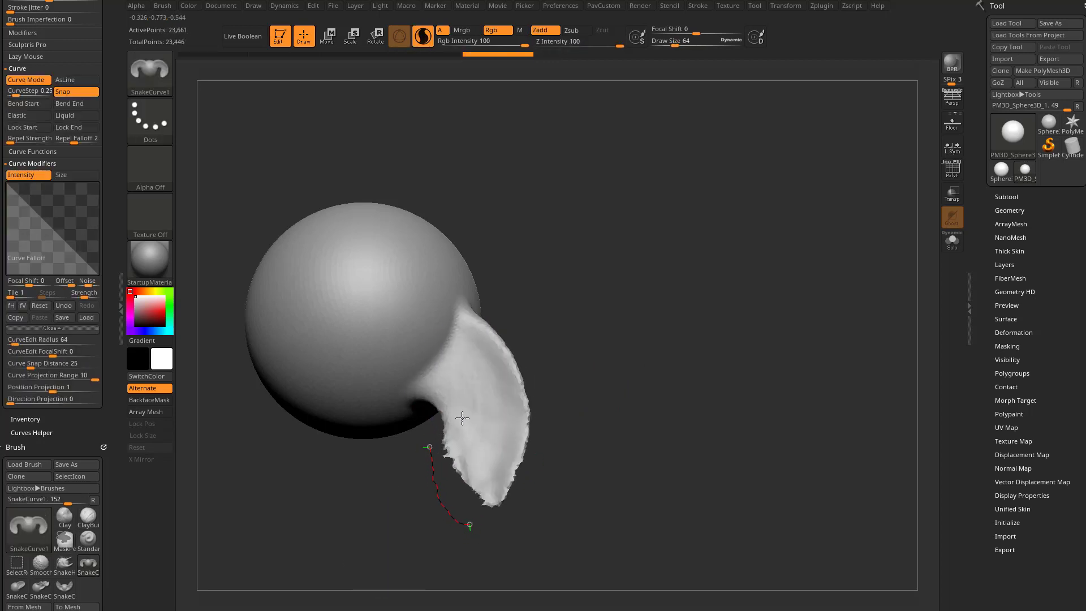
pyautogui.moveTo(410, 396); pyautogui.dragTo(465, 312)
pyautogui.hotkey('ctrl', 'z')
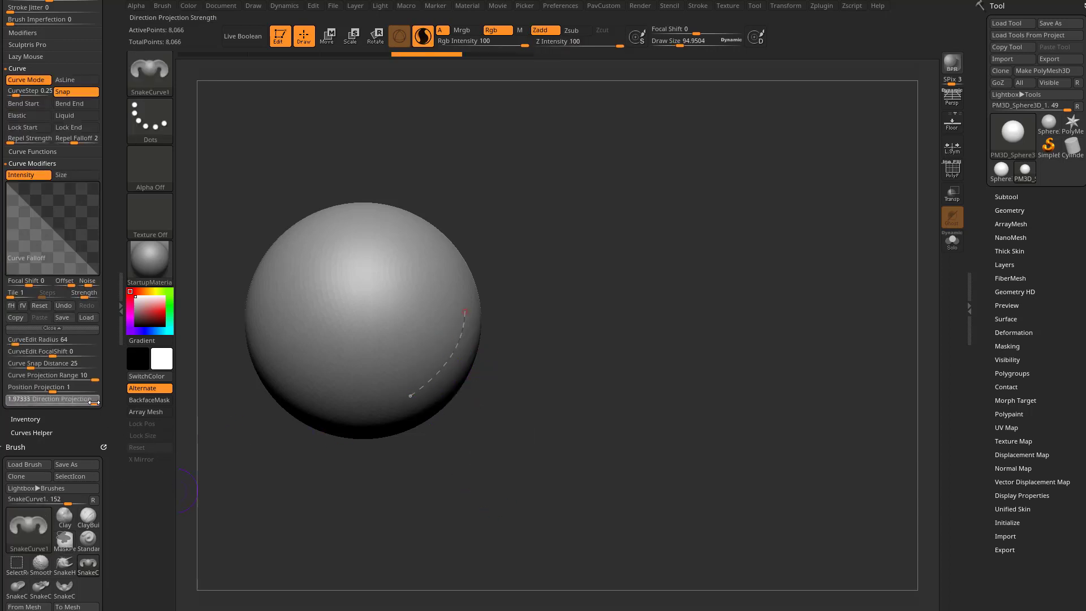
# - Set Direction Projection to 2 and pull a long twisting ribbon outward from the sphere's curve
pyautogui.moveTo(93, 401); pyautogui.dragTo(104, 399)
pyautogui.moveTo(562, 352); pyautogui.dragTo(578, 361)
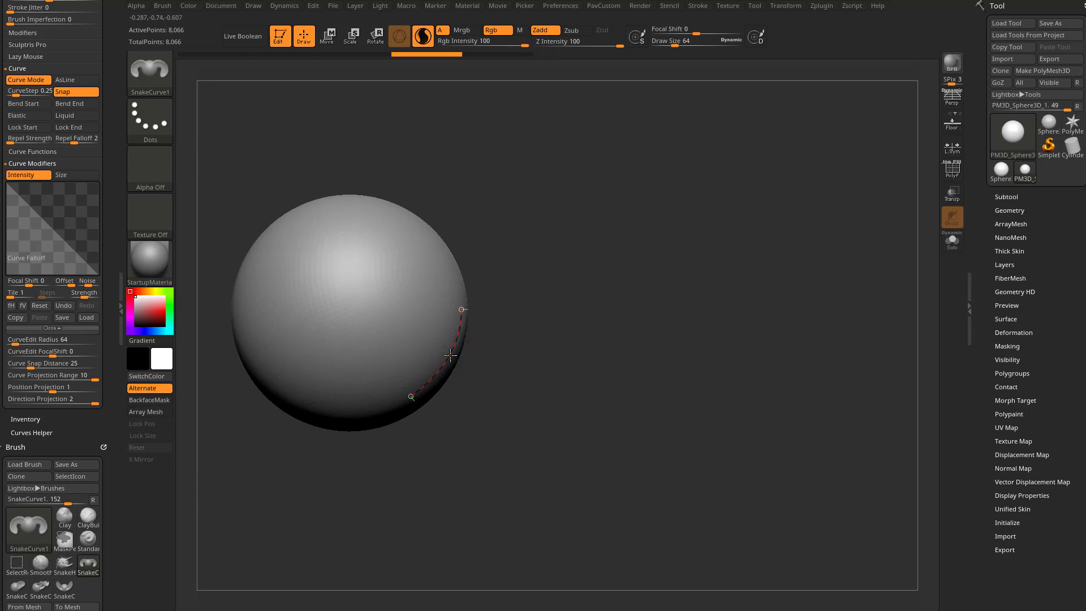
pyautogui.moveTo(450, 355)
pyautogui.mouseDown()
pyautogui.moveTo(510, 434)
pyautogui.moveTo(544, 440)
pyautogui.moveTo(577, 399)
pyautogui.moveTo(562, 342)
pyautogui.mouseUp()
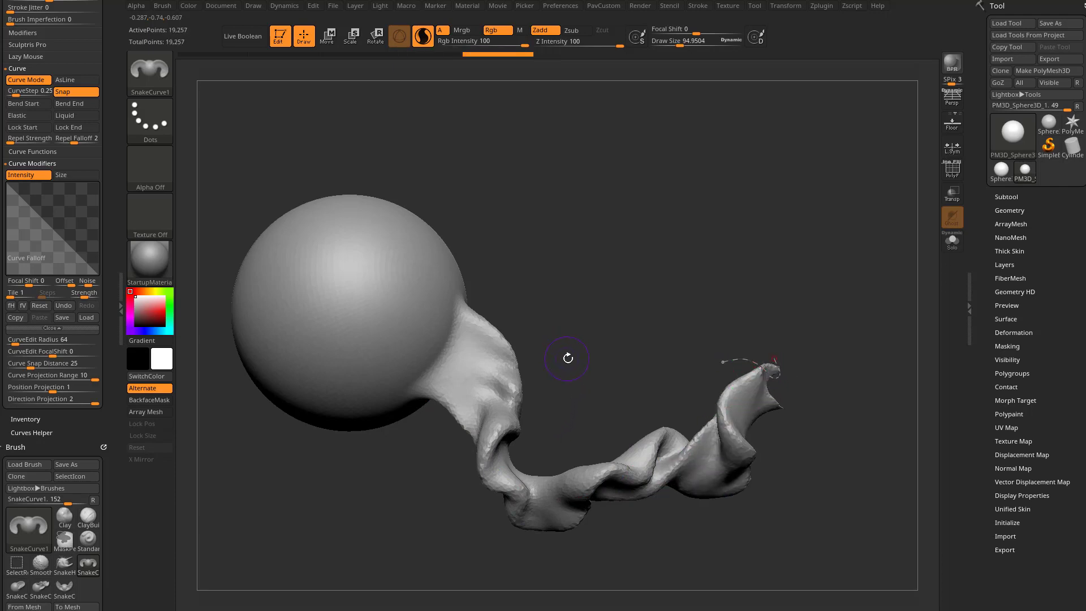
# - Compare the brush modifier settings of the SnakeCurve4, SnakeCurve2 and SnakeCurve5 brushes, ending on SnakeCurve2
pyautogui.moveTo(111, 431); pyautogui.dragTo(105, 312)
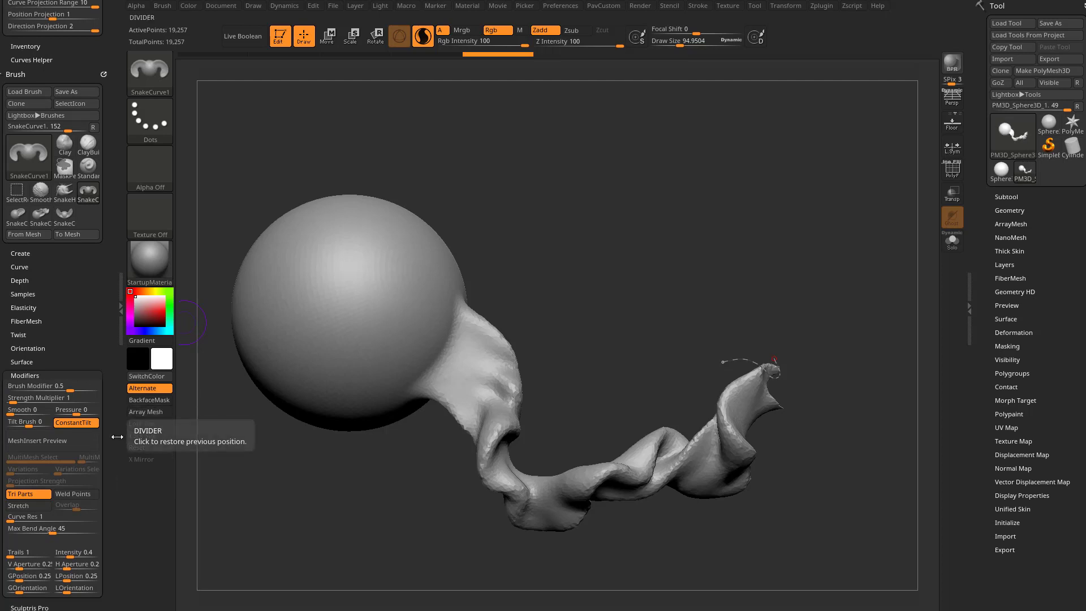
pyautogui.click(11, 220)
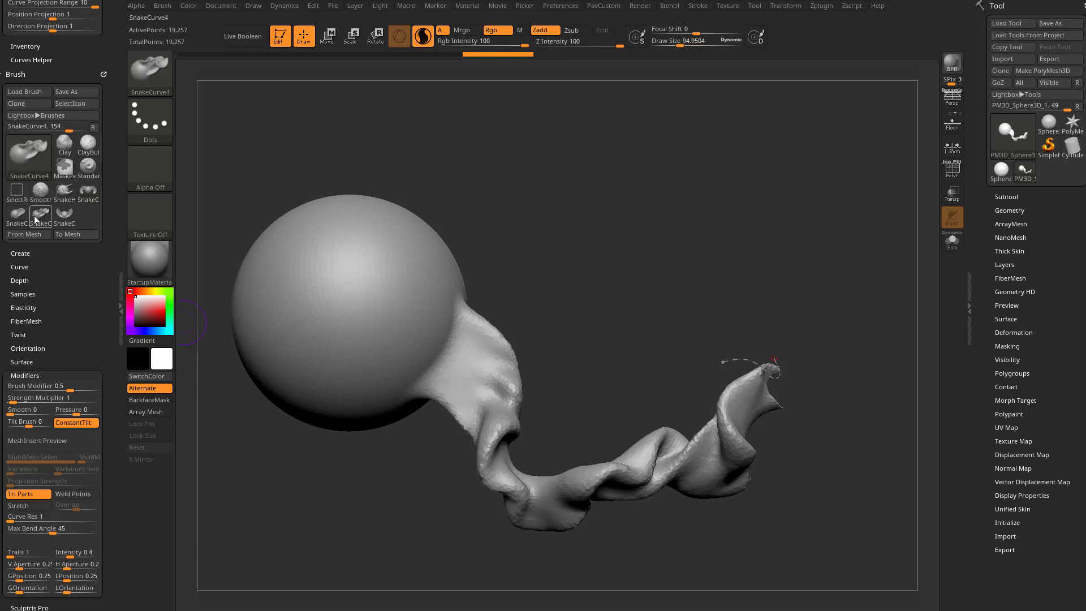
pyautogui.click(40, 223)
pyautogui.click(40, 222)
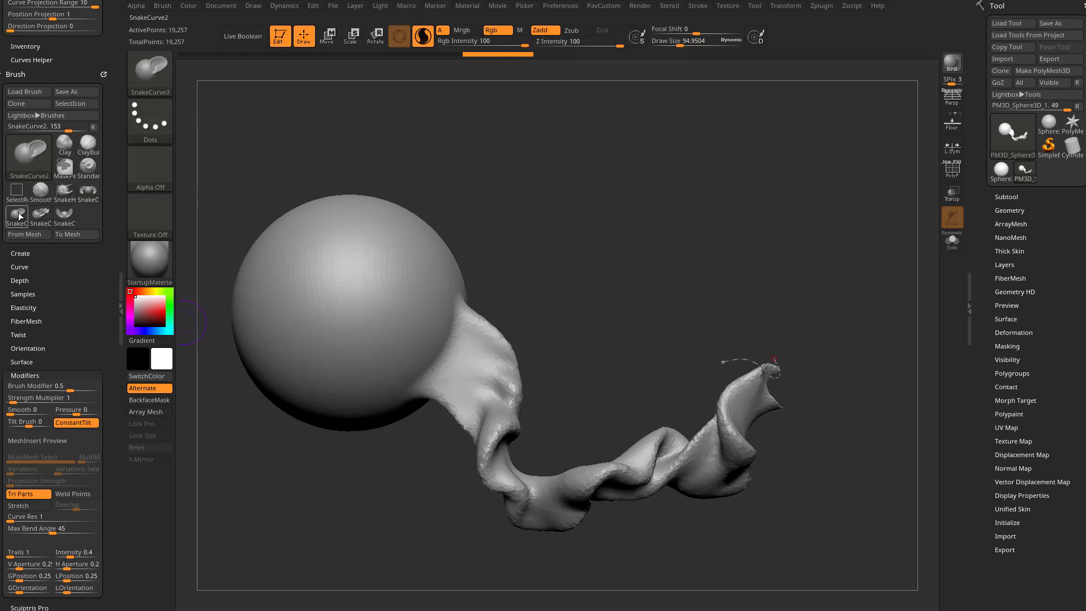
pyautogui.click(65, 220)
pyautogui.click(67, 221)
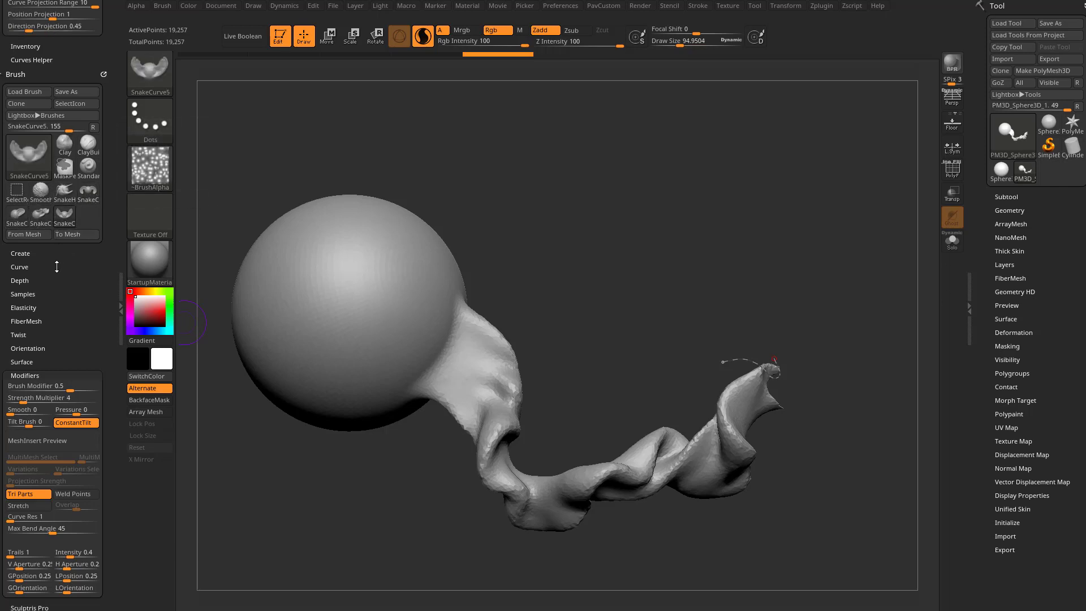
pyautogui.click(18, 405)
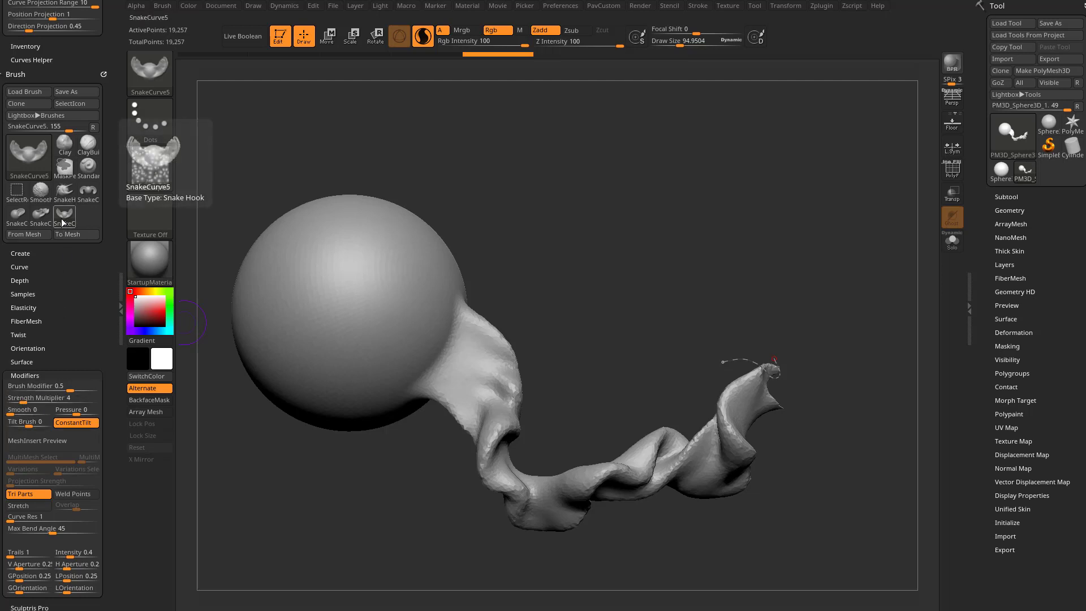
pyautogui.click(17, 215)
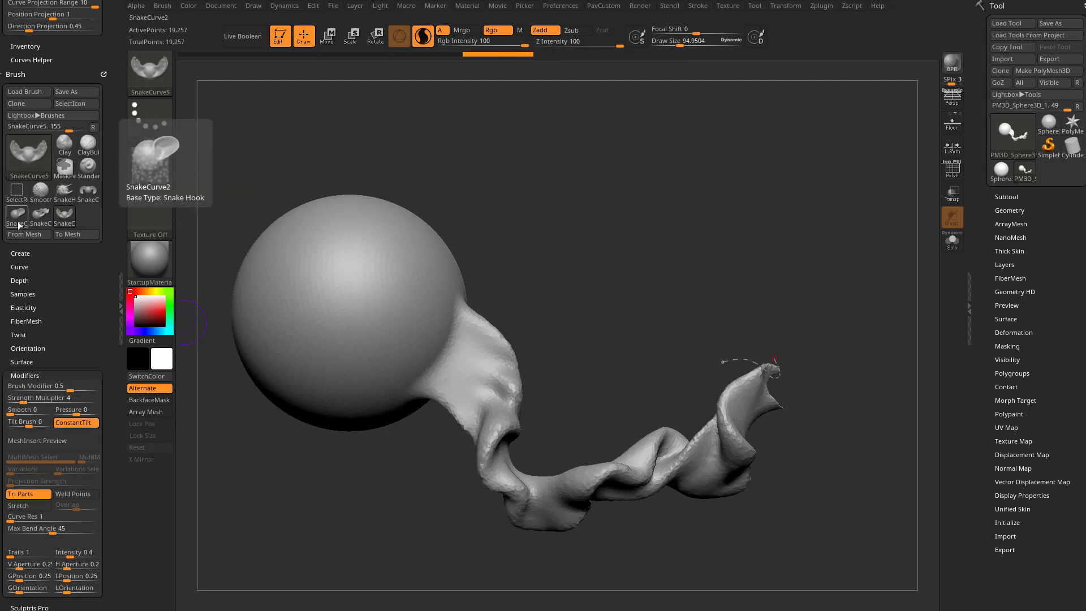
pyautogui.press('shift')
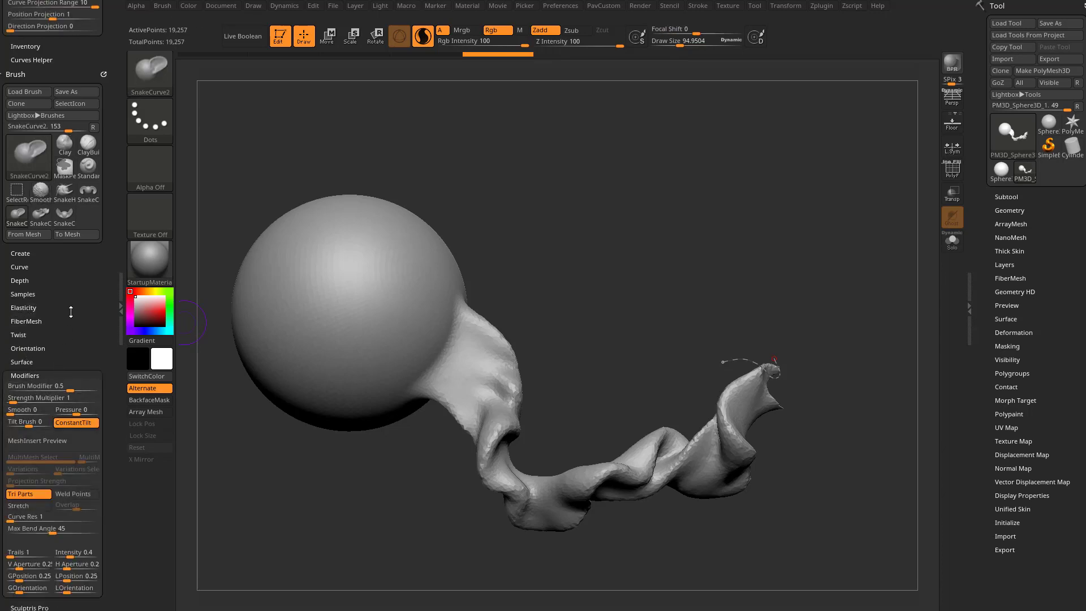
pyautogui.scroll(5, 70, 312)
# - Undo the long ribbon pull and switch to the SnakeCurve4 brush
pyautogui.hotkey('ctrl', 'z')
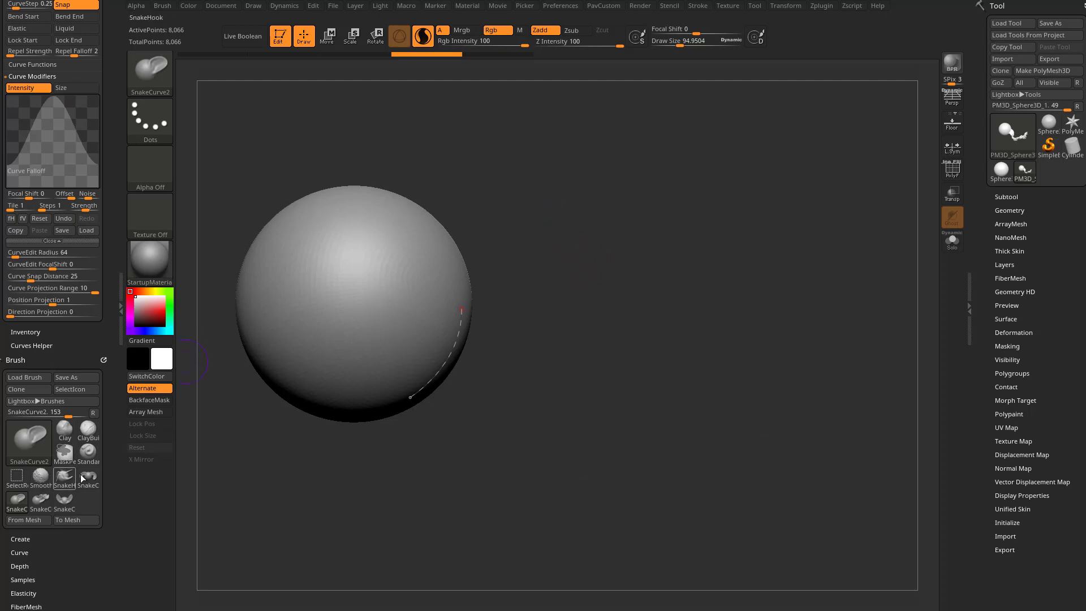
pyautogui.keyDown('alt'); pyautogui.moveTo(531, 337); pyautogui.dragTo(527, 306); pyautogui.keyUp('alt')
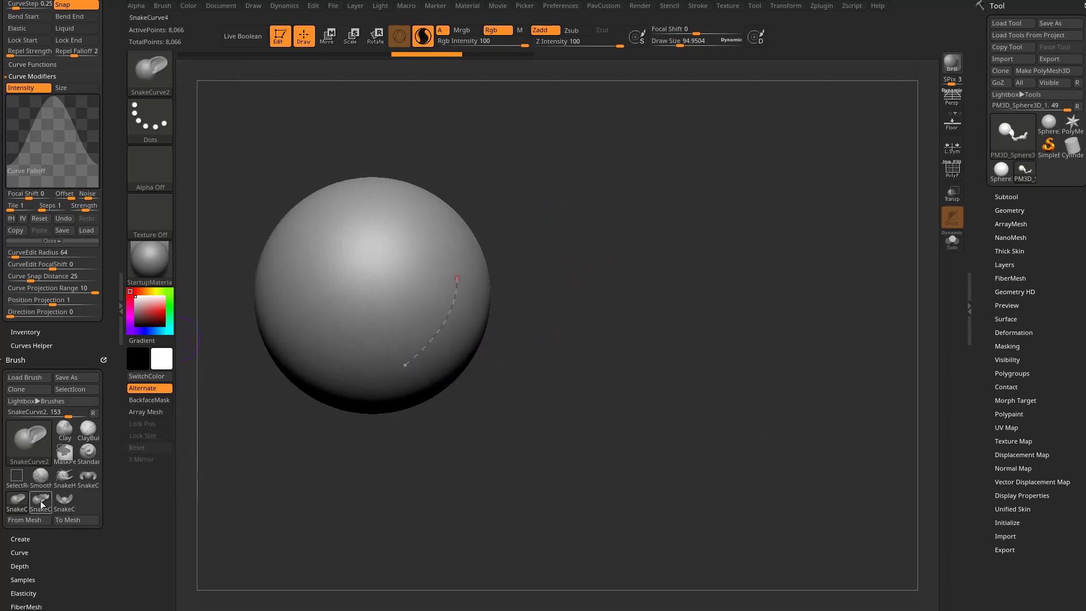
pyautogui.moveTo(41, 504)
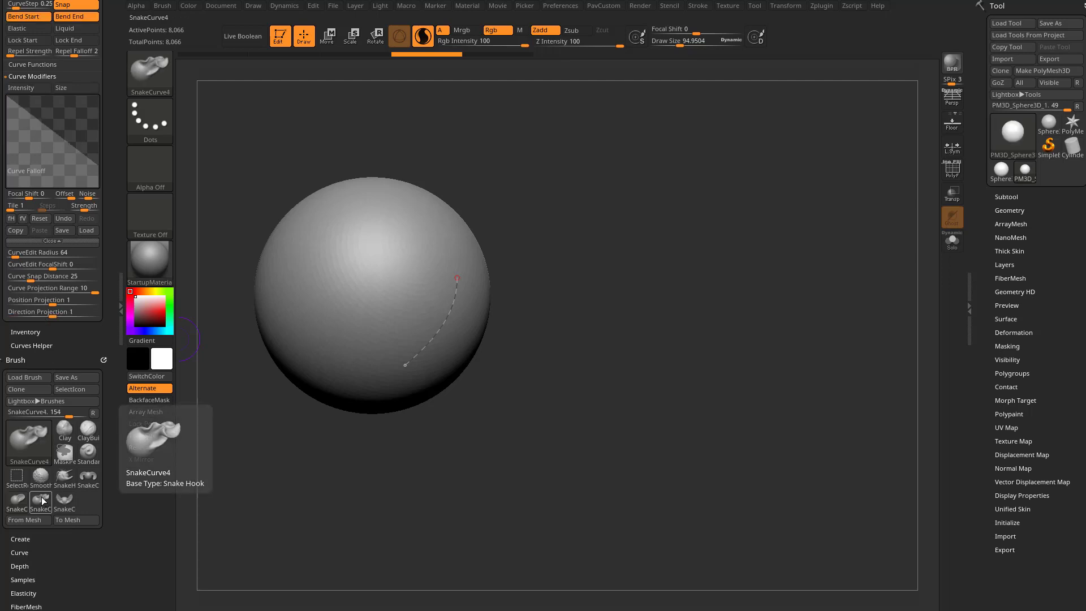
pyautogui.click(40, 504)
# - Try pulling twisted extensions from the sphere's curve with SnakeCurve4, undoing each pull, and clear the old curve
pyautogui.moveTo(519, 313)
pyautogui.keyDown('alt'); pyautogui.mouseDown()
pyautogui.moveTo(514, 322)
pyautogui.moveTo(490, 294)
pyautogui.mouseUp(); pyautogui.keyUp('alt')
pyautogui.moveTo(411, 324); pyautogui.dragTo(462, 374)
pyautogui.hotkey('ctrl', 'z')
pyautogui.moveTo(567, 313)
pyautogui.mouseDown()
pyautogui.moveTo(538, 272)
pyautogui.moveTo(551, 308)
pyautogui.mouseUp()
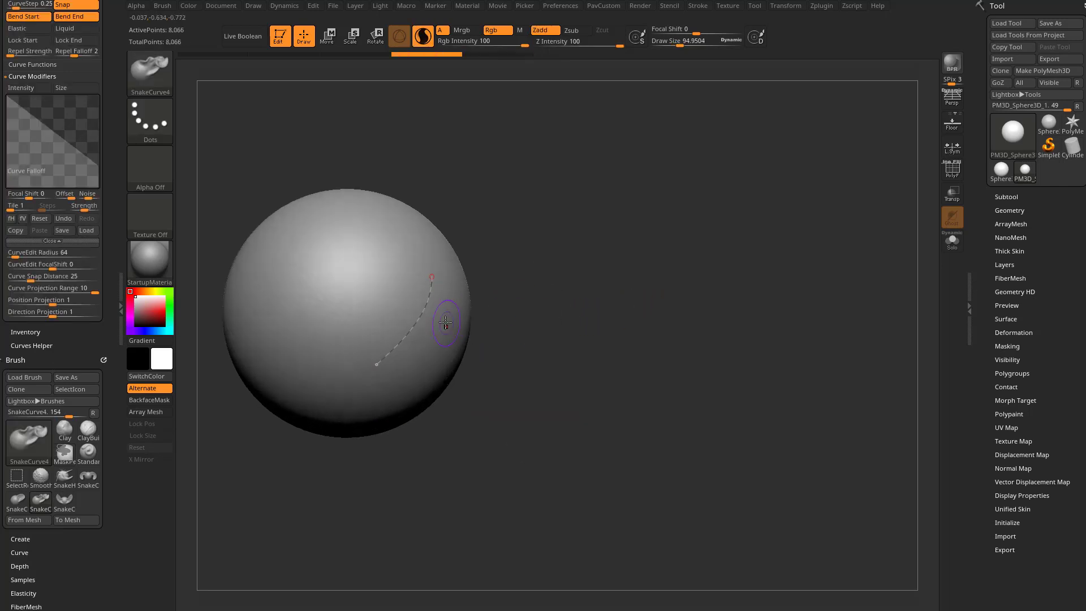
pyautogui.moveTo(415, 316)
pyautogui.mouseDown()
pyautogui.moveTo(527, 338)
pyautogui.moveTo(567, 330)
pyautogui.mouseUp()
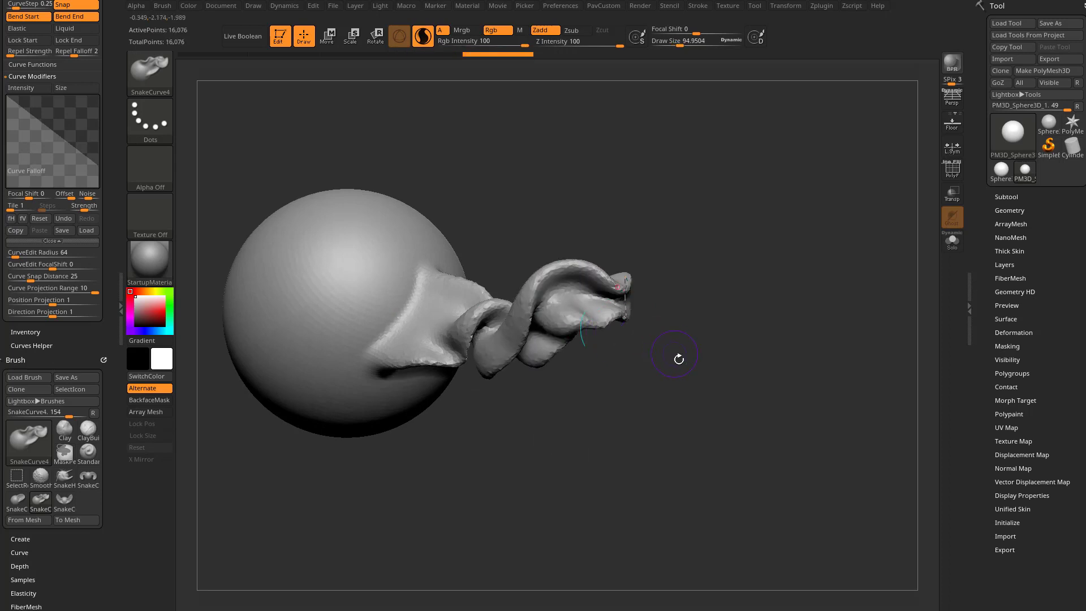
pyautogui.moveTo(679, 358)
pyautogui.mouseDown()
pyautogui.moveTo(669, 385)
pyautogui.moveTo(694, 349)
pyautogui.moveTo(688, 330)
pyautogui.moveTo(662, 374)
pyautogui.mouseUp()
pyautogui.hotkey('ctrl', 'z')
pyautogui.click(519, 282)
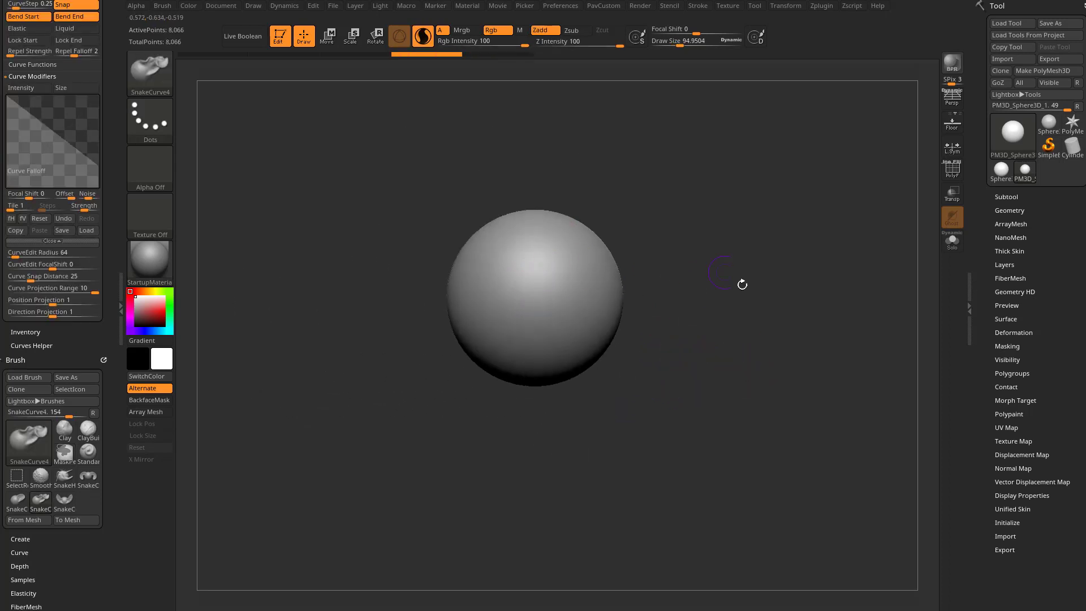
# - Draw a new vertical curve, mirrored by symmetry, down the front of the sphere
pyautogui.moveTo(742, 284); pyautogui.dragTo(690, 304)
pyautogui.moveTo(585, 315); pyautogui.dragTo(546, 410)
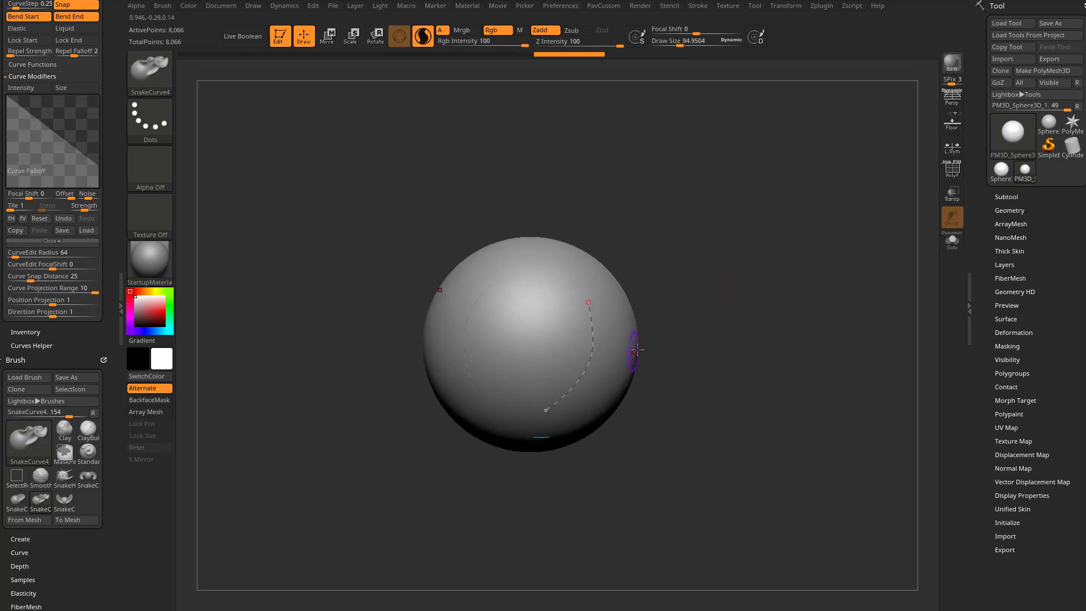
pyautogui.moveTo(688, 338)
pyautogui.mouseDown()
pyautogui.moveTo(644, 332)
pyautogui.moveTo(615, 349)
pyautogui.moveTo(636, 383)
pyautogui.moveTo(621, 444)
pyautogui.moveTo(635, 473)
pyautogui.moveTo(651, 475)
pyautogui.mouseUp()
pyautogui.hotkey('ctrl', 'z')
# - Try pulling mirrored ridges and small horns out of the new curves with SnakeCurve4
pyautogui.moveTo(611, 347); pyautogui.dragTo(598, 333)
pyautogui.moveTo(678, 396); pyautogui.dragTo(623, 413)
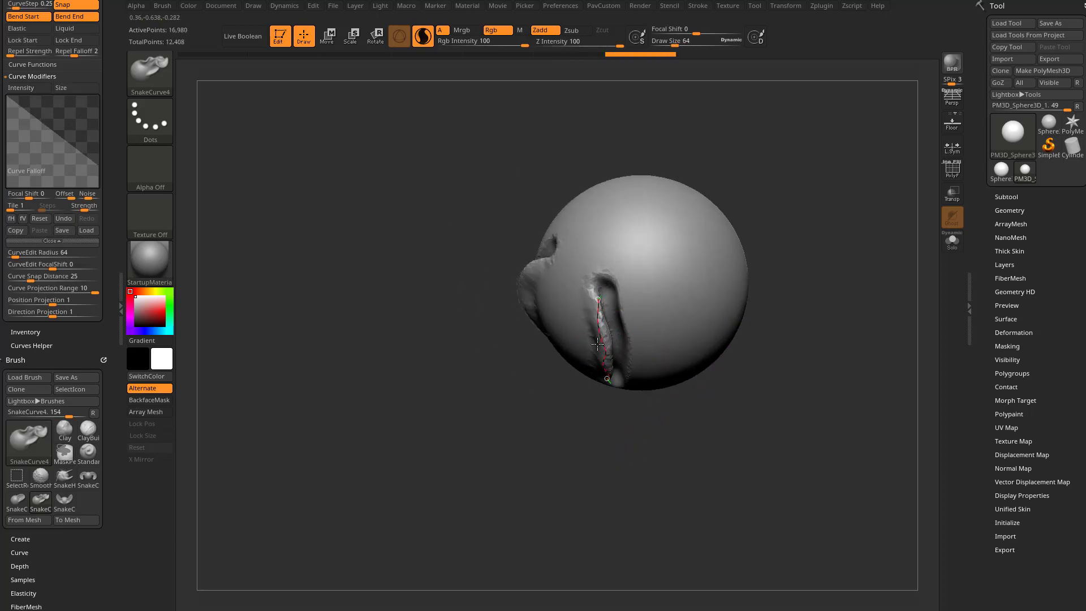
pyautogui.moveTo(598, 344); pyautogui.dragTo(608, 364)
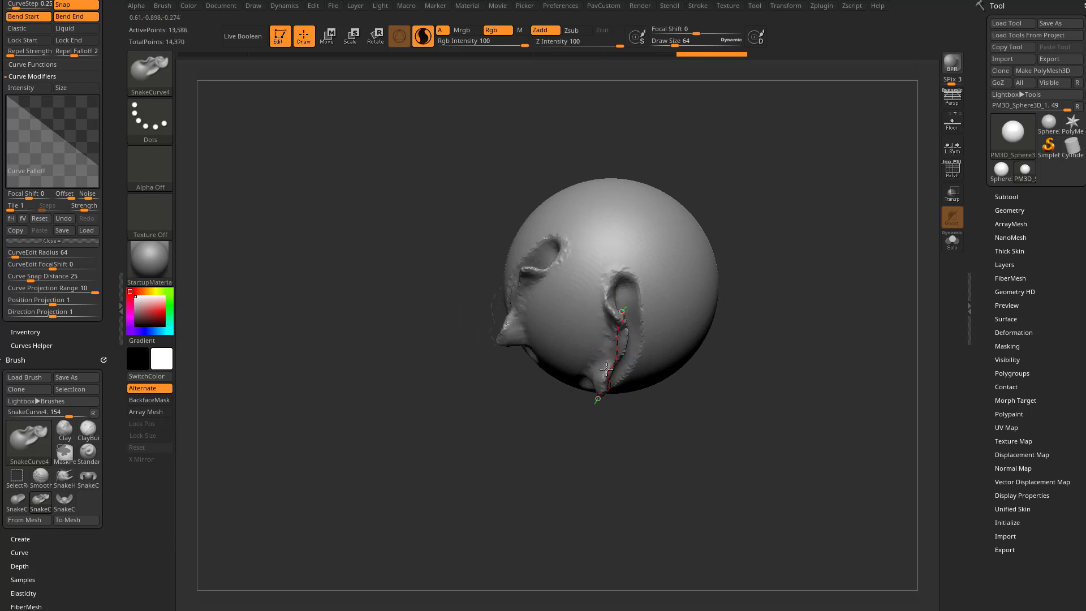
pyautogui.click(646, 354)
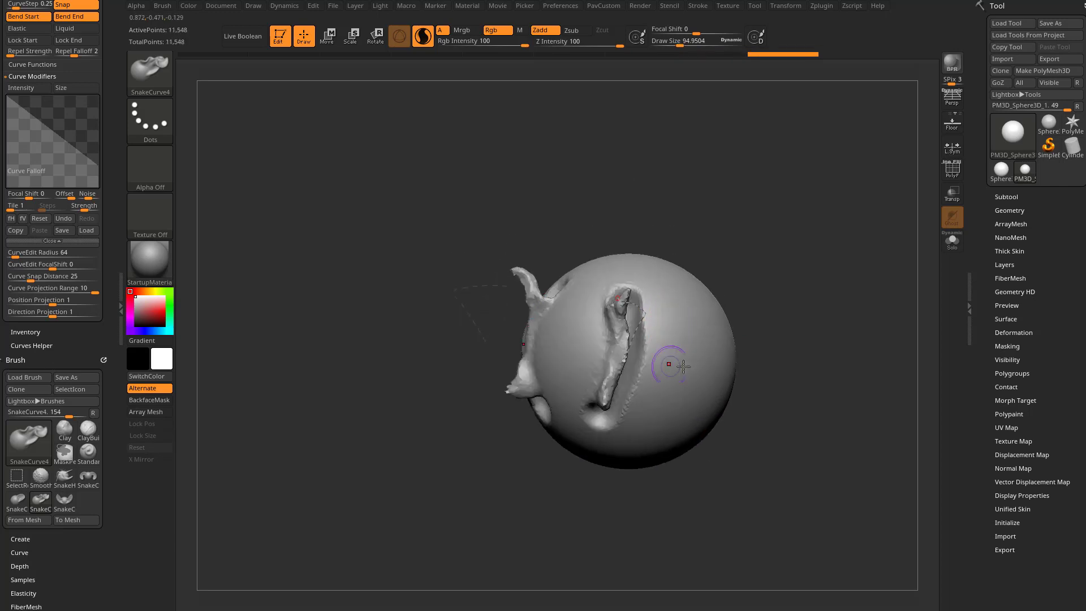
# - Try pulling broad folded flaps outward from the mirrored ridges on the front of the sphere
pyautogui.moveTo(683, 367)
pyautogui.keyDown('ctrl'); pyautogui.mouseDown(button='right')
pyautogui.moveTo(734, 337)
pyautogui.moveTo(648, 327)
pyautogui.mouseUp(button='right'); pyautogui.keyUp('ctrl')
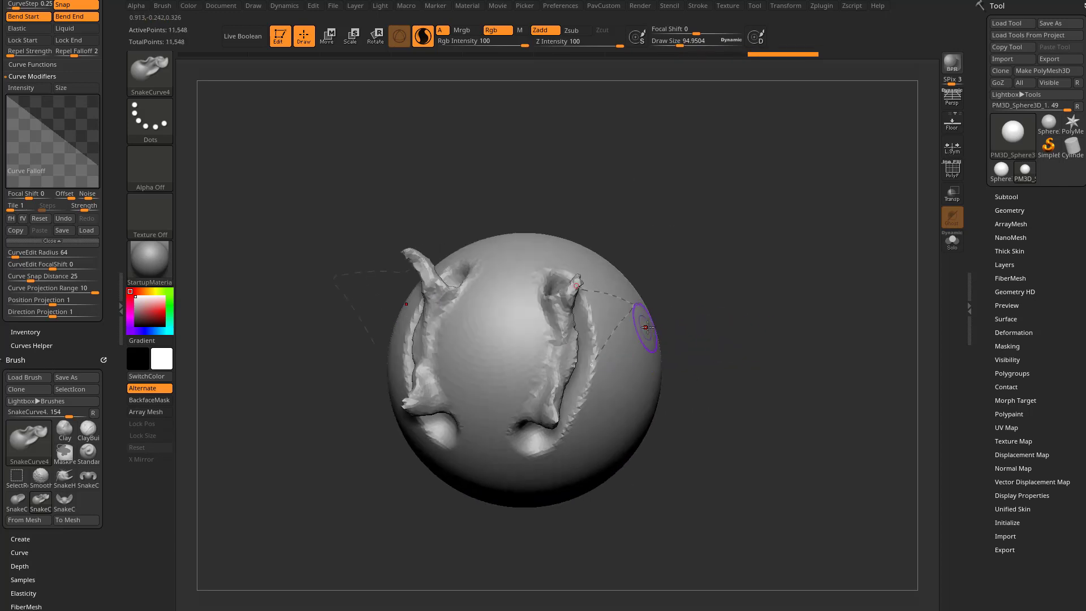
pyautogui.keyDown('ctrl'); pyautogui.moveTo(734, 323); pyautogui.dragTo(739, 343, button='right'); pyautogui.keyUp('ctrl')
pyautogui.moveTo(739, 343); pyautogui.dragTo(660, 341, button='right')
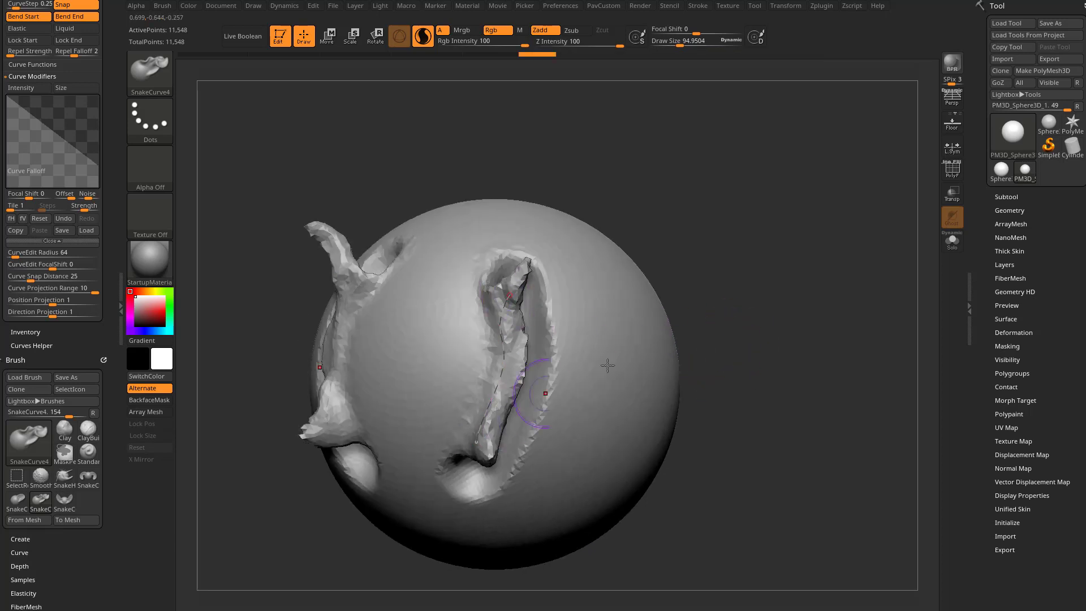
pyautogui.moveTo(608, 366); pyautogui.dragTo(563, 333, button='right')
pyautogui.moveTo(497, 340)
pyautogui.mouseDown()
pyautogui.moveTo(509, 330)
pyautogui.moveTo(552, 371)
pyautogui.mouseUp()
pyautogui.moveTo(634, 334); pyautogui.dragTo(547, 315, button='right')
pyautogui.moveTo(677, 271); pyautogui.dragTo(668, 277, button='right')
pyautogui.moveTo(727, 243); pyautogui.dragTo(496, 304, button='right')
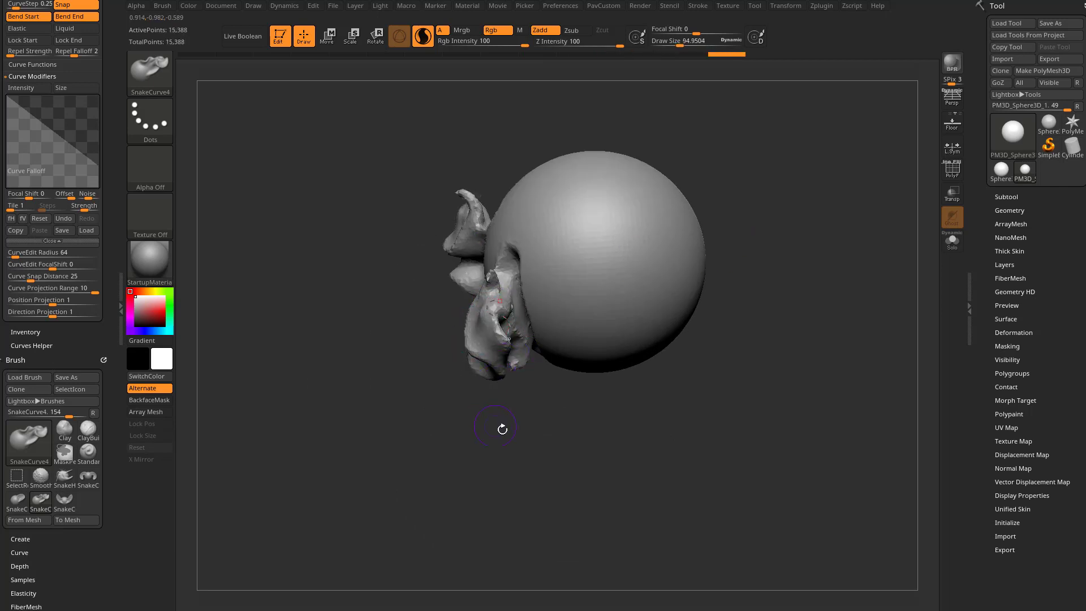
# - Try pulling additional mirrored folds beneath the flaps, near the lower front of the sphere
pyautogui.moveTo(502, 429)
pyautogui.mouseDown(button='right')
pyautogui.moveTo(625, 359)
pyautogui.moveTo(512, 331)
pyautogui.mouseUp(button='right')
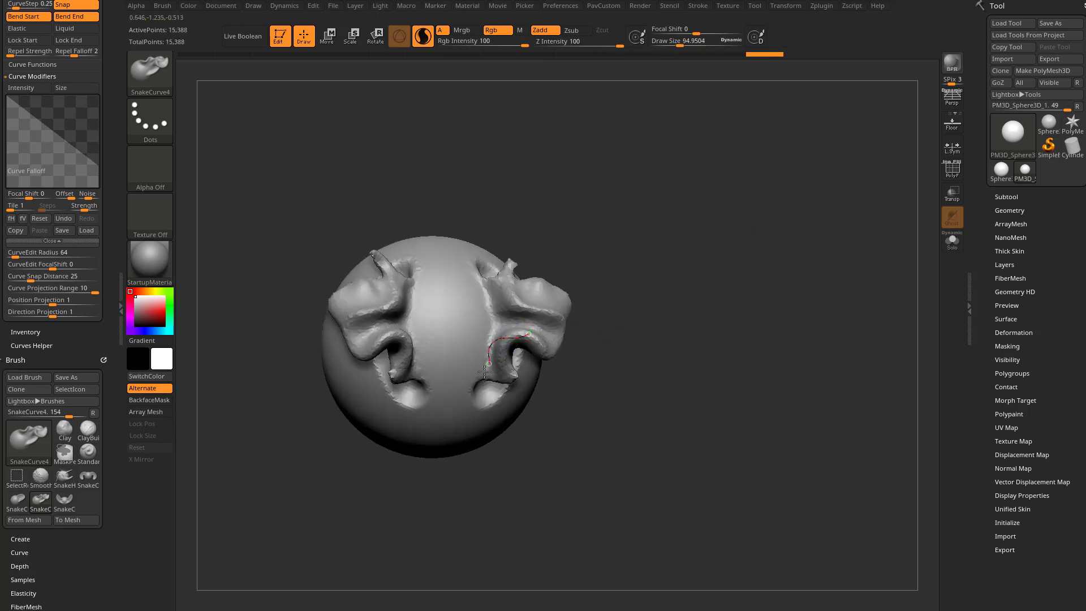
pyautogui.moveTo(479, 375)
pyautogui.mouseDown()
pyautogui.moveTo(479, 365)
pyautogui.moveTo(509, 363)
pyautogui.mouseUp()
pyautogui.moveTo(509, 363)
pyautogui.mouseDown(button='right')
pyautogui.moveTo(452, 396)
pyautogui.moveTo(630, 337)
pyautogui.moveTo(753, 326)
pyautogui.moveTo(724, 316)
pyautogui.moveTo(681, 264)
pyautogui.moveTo(758, 310)
pyautogui.moveTo(792, 289)
pyautogui.moveTo(791, 351)
pyautogui.moveTo(745, 369)
pyautogui.moveTo(744, 311)
pyautogui.moveTo(731, 370)
pyautogui.moveTo(696, 432)
pyautogui.moveTo(706, 422)
pyautogui.mouseUp(button='right')
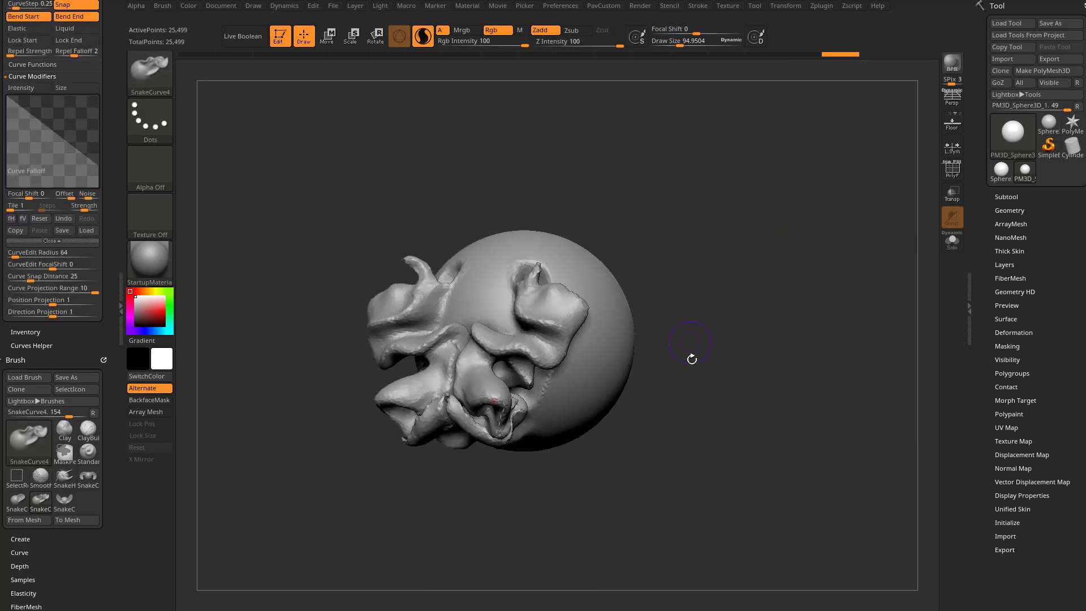
# - Undo all the SnakeCurve4 pulls back to the smooth sphere with its drawn curve
pyautogui.hotkey('ctrl', 'z')
pyautogui.hotkey('ctrl', 'z')
pyautogui.hotkey('ctrl', 'z')
pyautogui.hotkey('ctrl', 'z')
pyautogui.hotkey('ctrl', 'z')
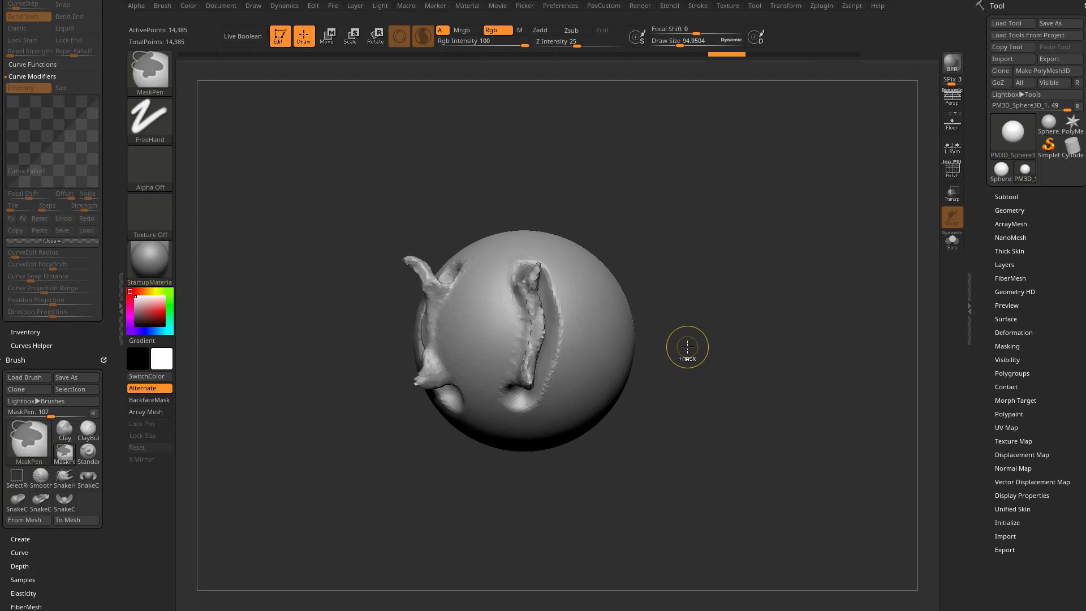
pyautogui.hotkey('ctrl', 'z')
pyautogui.hotkey('ctrl', 'z')
pyautogui.hotkey('ctrl', 'z')
pyautogui.hotkey('ctrl', 'z')
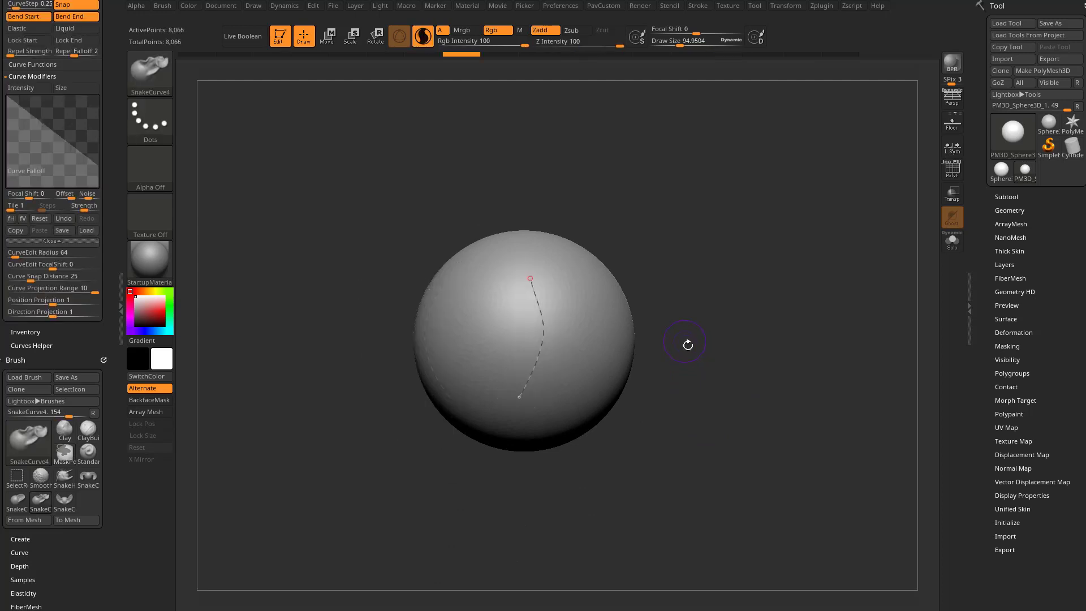
# - Switch to the SnakeCurve1 brush and try pulling mirrored ridges from the drawn curve, undoing the pull
pyautogui.keyDown('alt'); pyautogui.moveTo(281, 197); pyautogui.dragTo(286, 256); pyautogui.keyUp('alt')
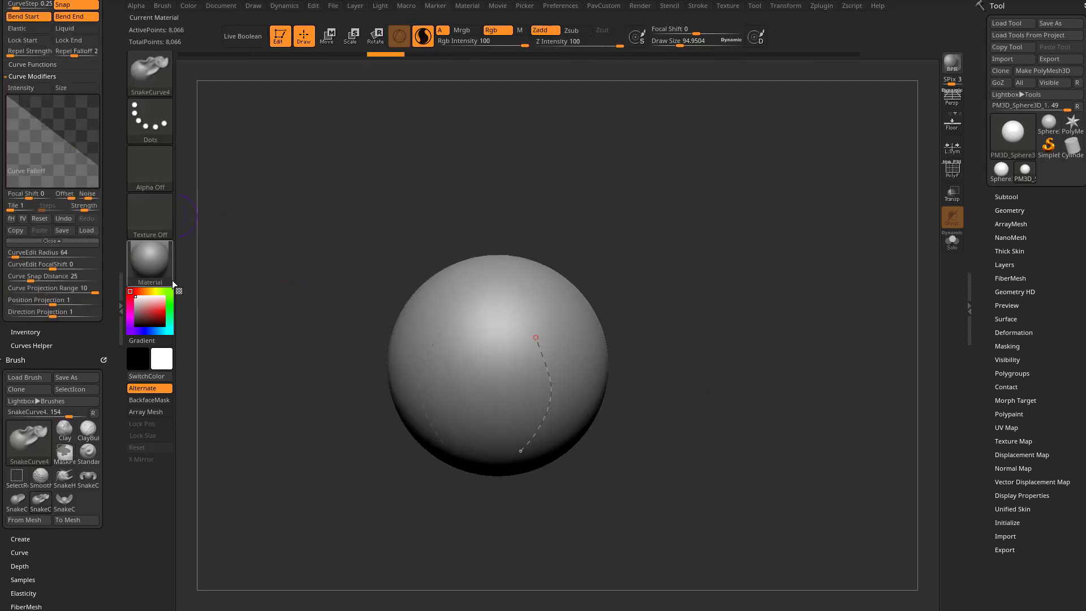
pyautogui.click(87, 478)
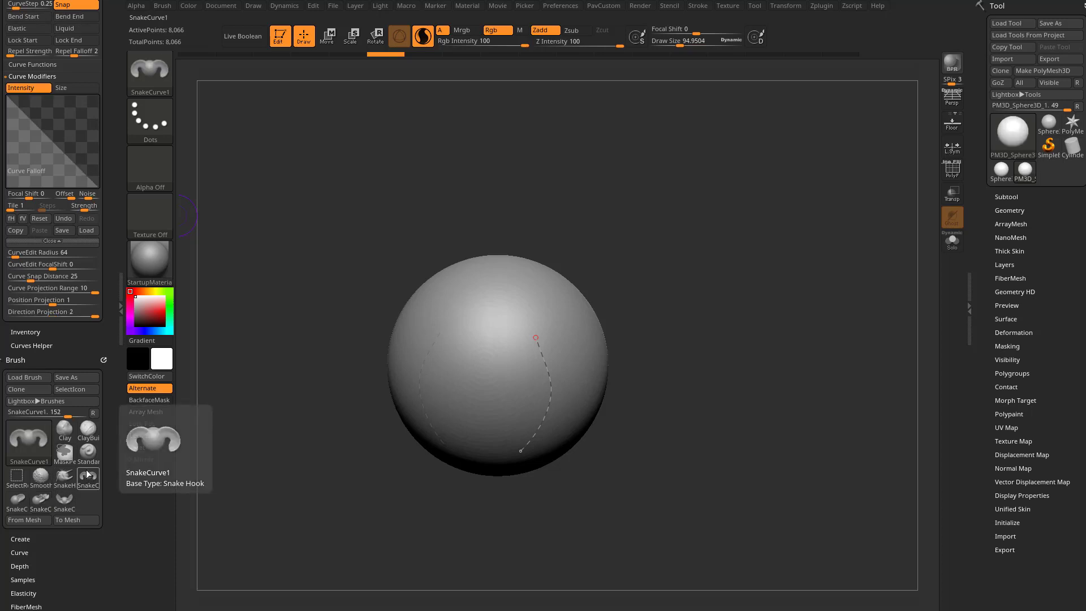
pyautogui.keyDown('alt'); pyautogui.moveTo(640, 335); pyautogui.dragTo(651, 280); pyautogui.keyUp('alt')
pyautogui.click(548, 360)
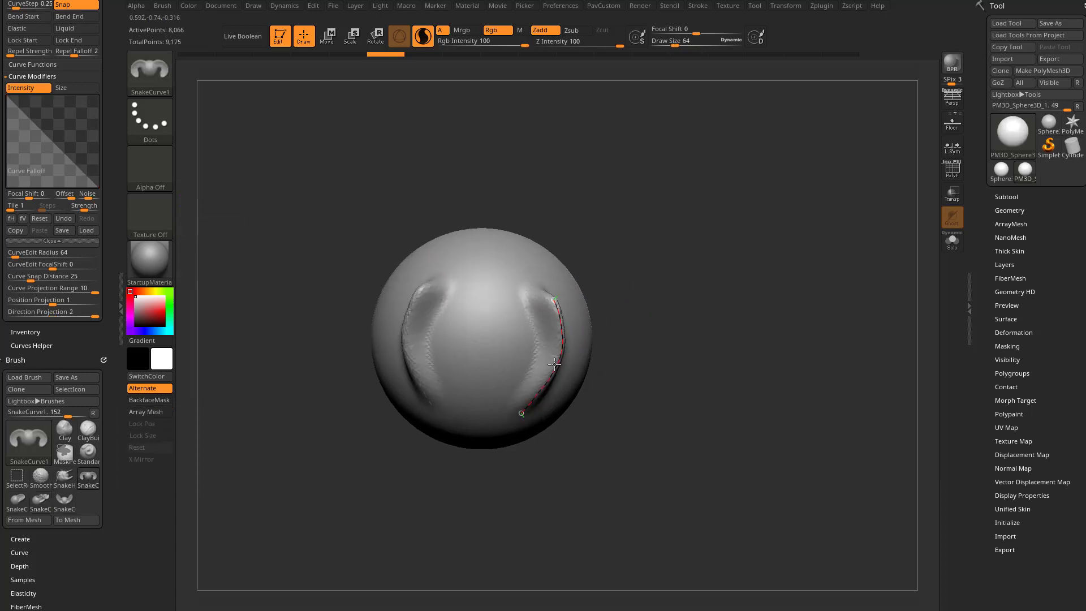
pyautogui.click(560, 345)
pyautogui.hotkey('ctrl', 'z')
# - Reshape the curve falloff with a central dip and a second peak, and try pulling mirrored forms from the curve
pyautogui.moveTo(57, 150); pyautogui.dragTo(73, 119)
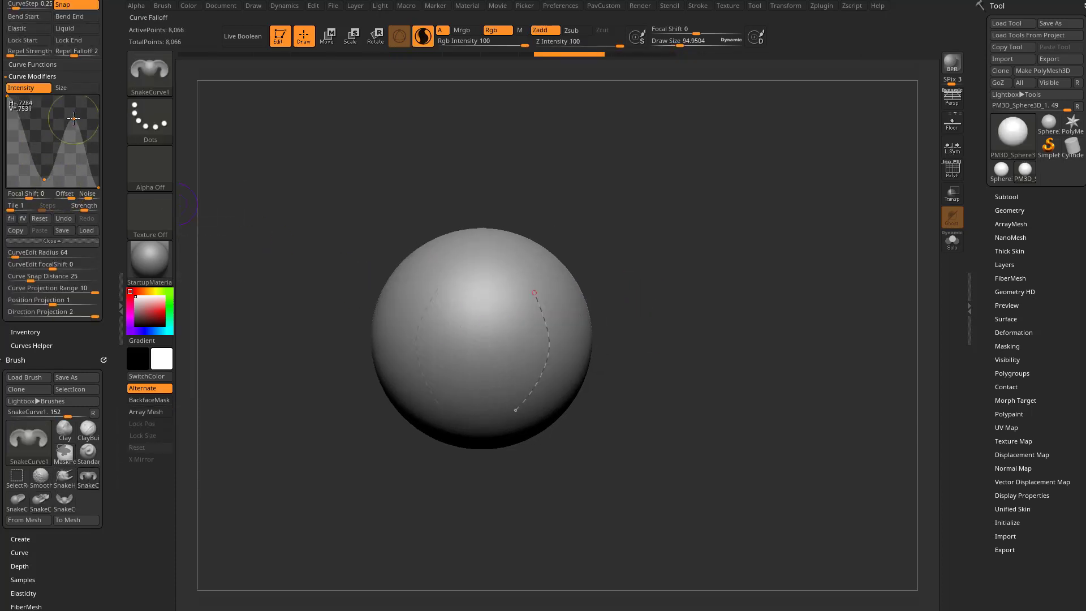
pyautogui.moveTo(550, 357); pyautogui.dragTo(594, 340)
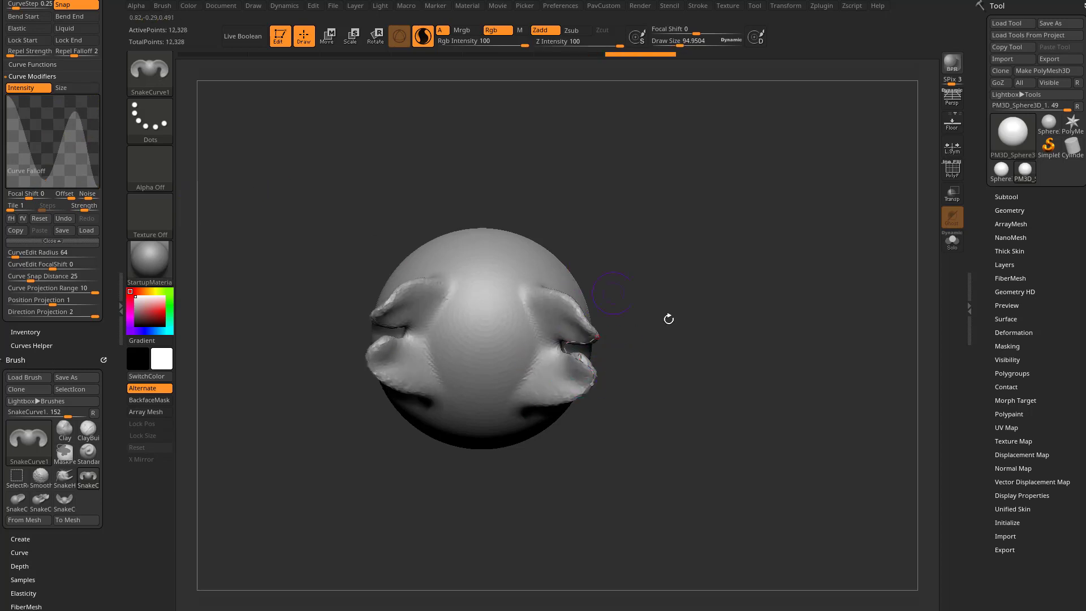
pyautogui.moveTo(687, 376)
pyautogui.mouseDown()
pyautogui.moveTo(679, 359)
pyautogui.moveTo(705, 383)
pyautogui.mouseUp()
pyautogui.hotkey('ctrl', 'z')
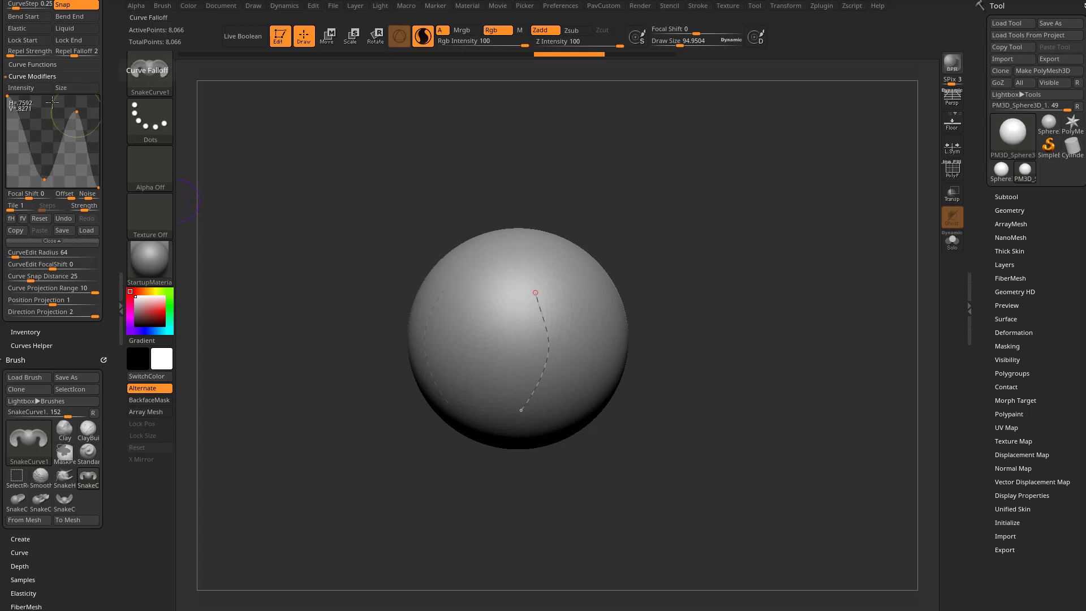
# - Replace the falloff with a straight rising slope, assign Alpha 09, and try pulling mirrored spikes from the curve
pyautogui.click(39, 218)
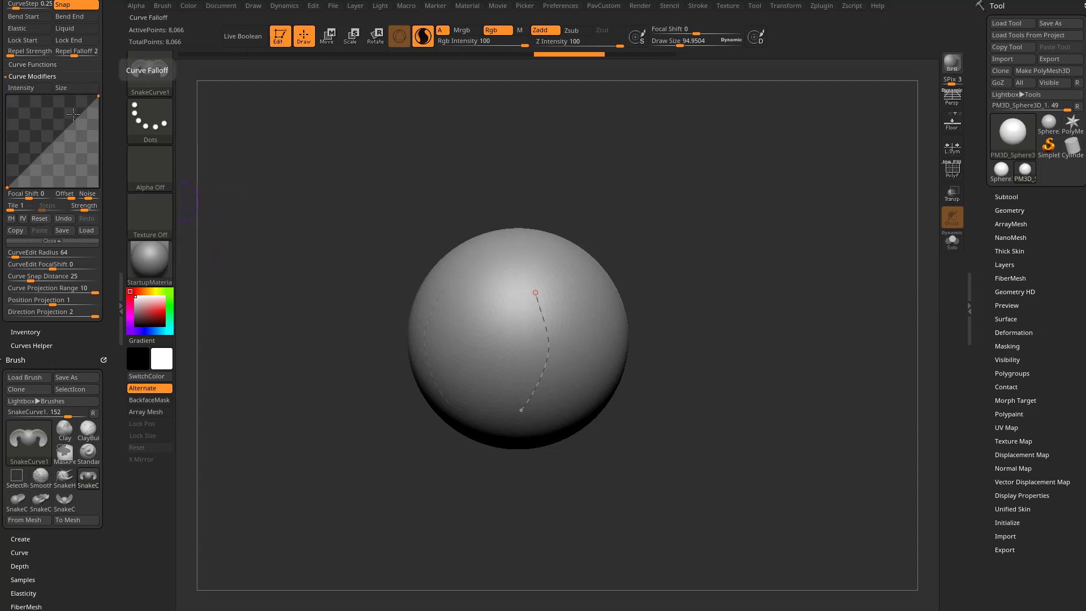
pyautogui.click(152, 171)
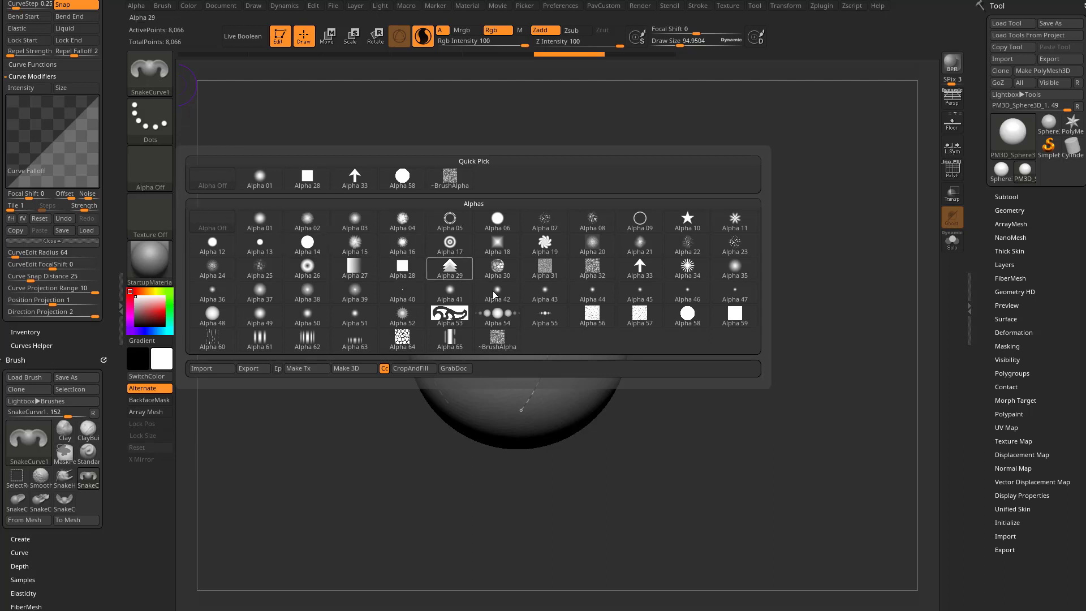
pyautogui.click(640, 219)
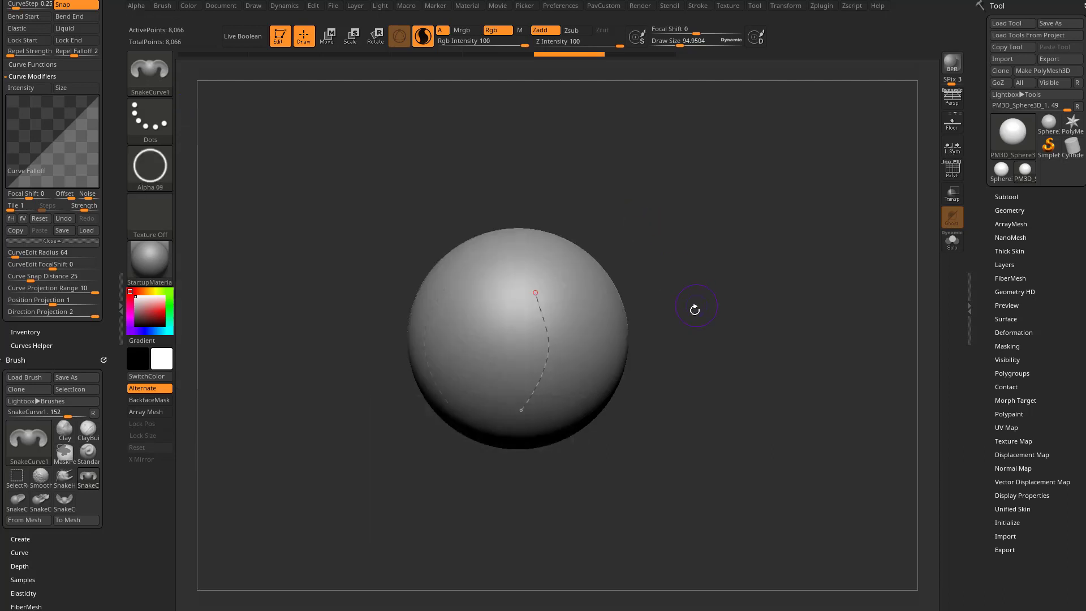
pyautogui.moveTo(695, 309); pyautogui.dragTo(726, 312)
pyautogui.moveTo(547, 365)
pyautogui.mouseDown()
pyautogui.moveTo(650, 358)
pyautogui.moveTo(653, 419)
pyautogui.mouseUp()
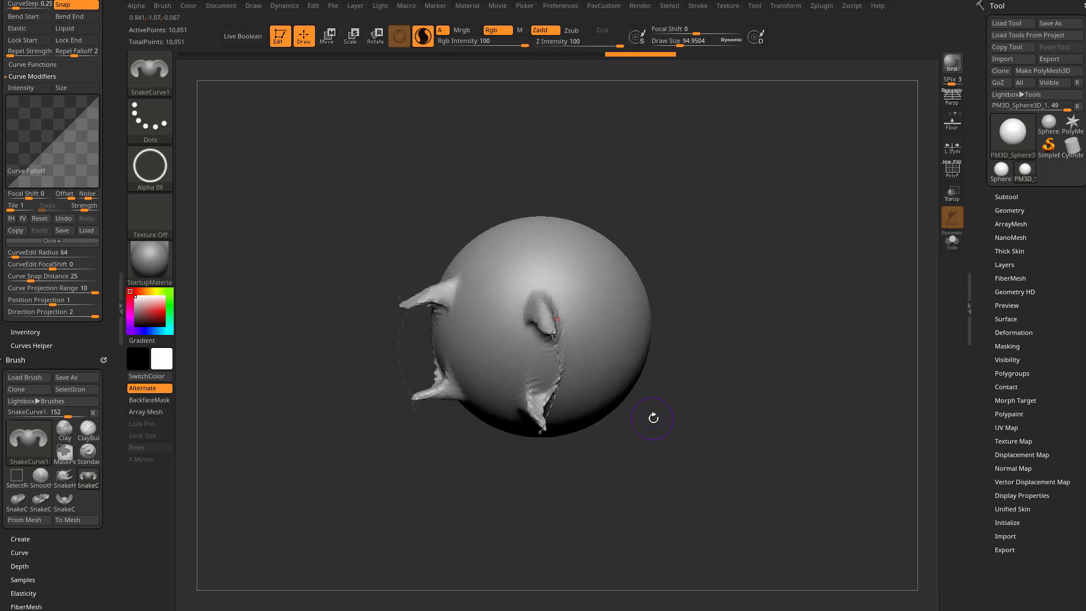
pyautogui.hotkey('ctrl', 'z')
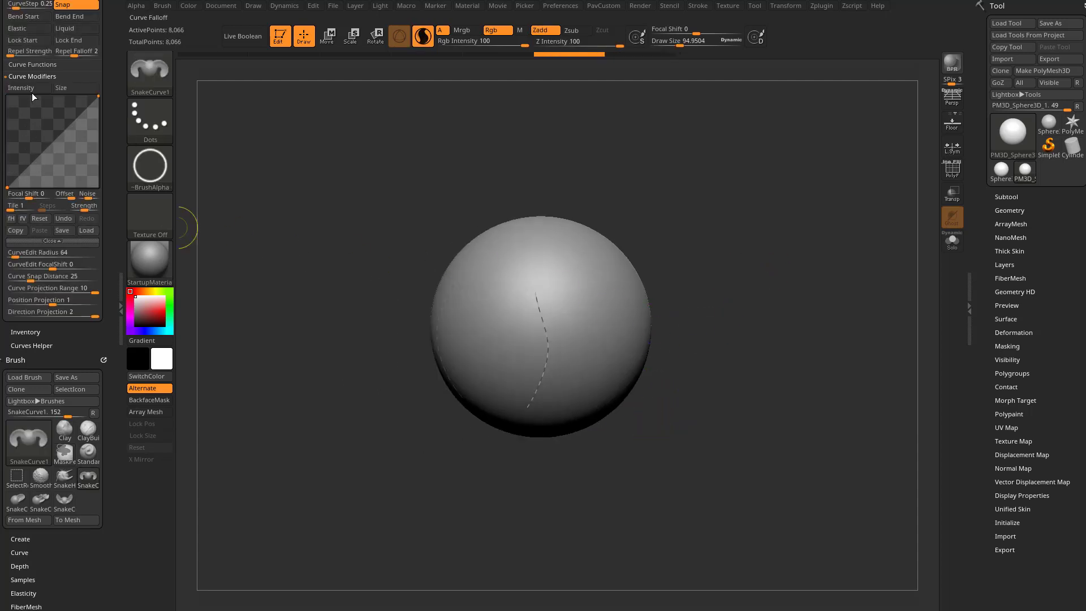
# - Enable the Intensity curve modifier and try pulling the curve, undoing back to the smooth sphere
pyautogui.moveTo(678, 305); pyautogui.dragTo(724, 310)
pyautogui.moveTo(552, 358); pyautogui.dragTo(556, 365)
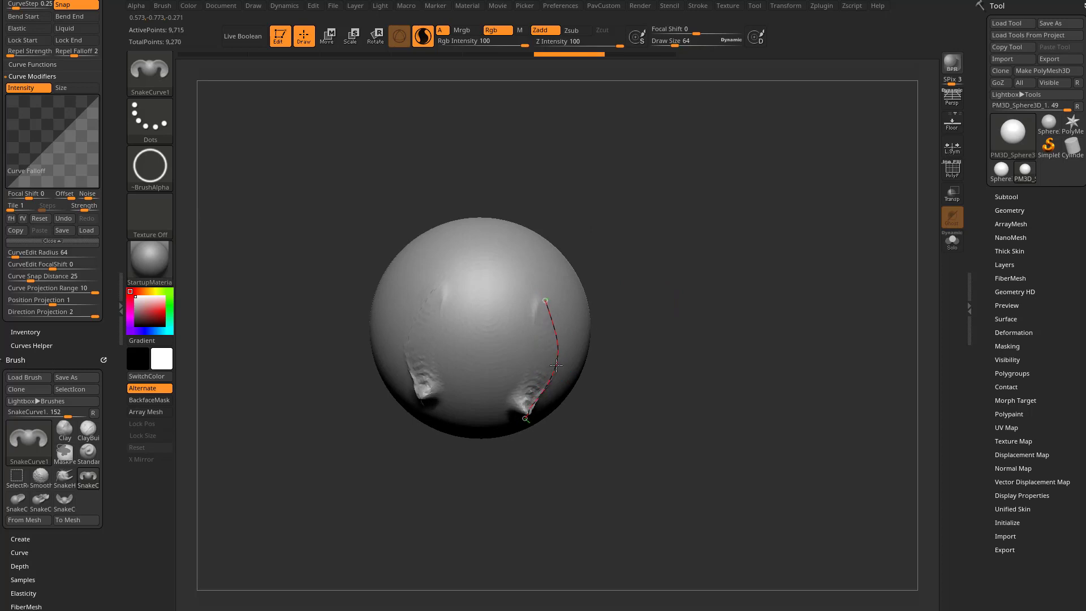
pyautogui.hotkey('ctrl', 'z')
pyautogui.hotkey('ctrl', 'z')
pyautogui.hotkey('ctrl', 'z')
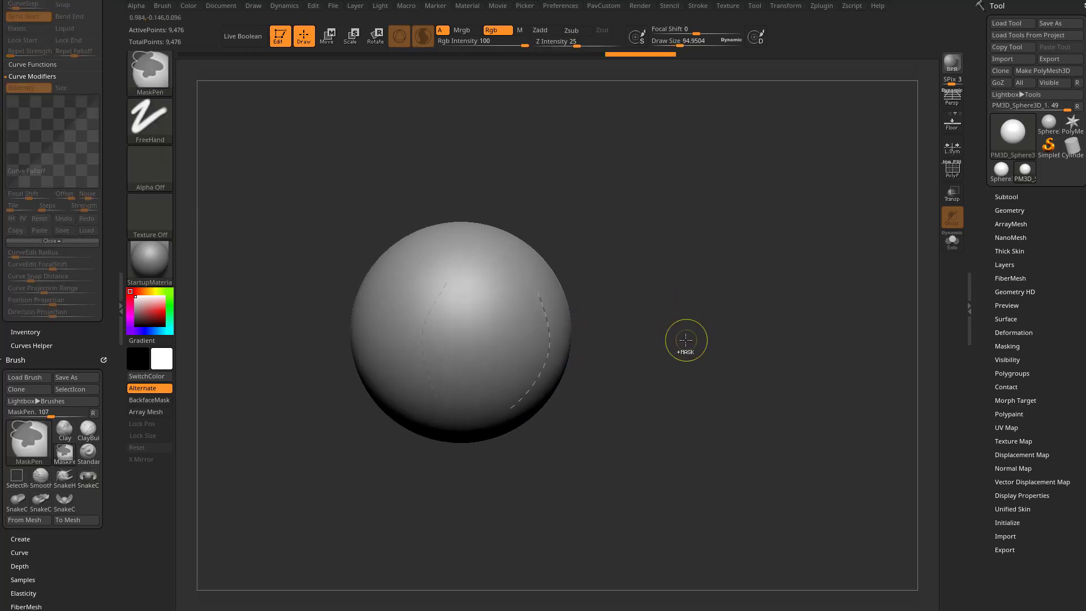
pyautogui.hotkey('ctrl', 'z')
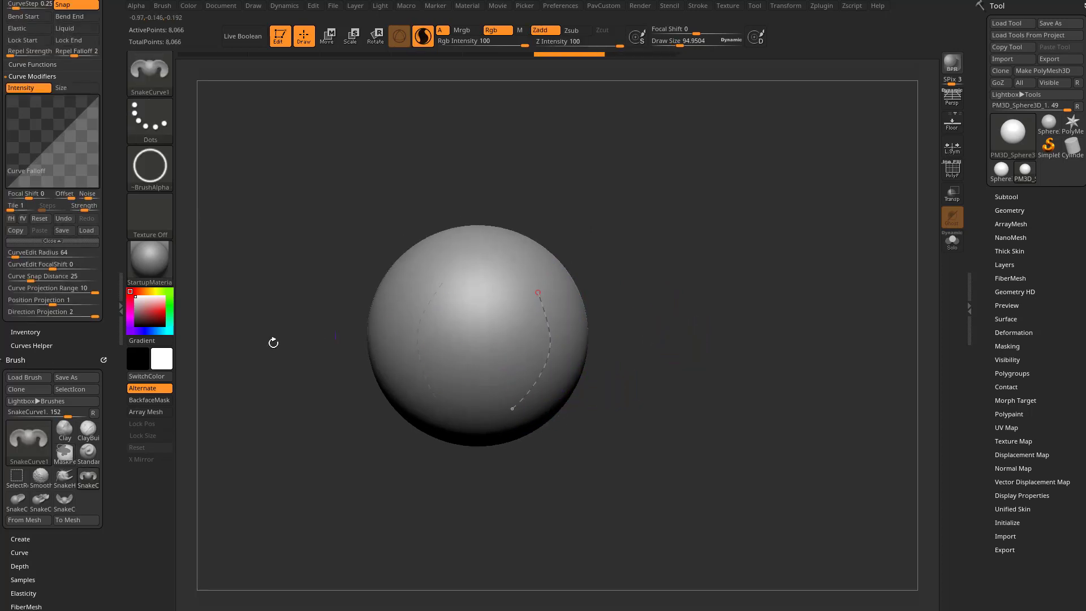
# - Set the brush's Strength Multiplier to 2.8422 and try pulling the curve, undoing back to the smooth sphere
pyautogui.scroll(-3, 83, 334)
pyautogui.scroll(-1, 56, 440)
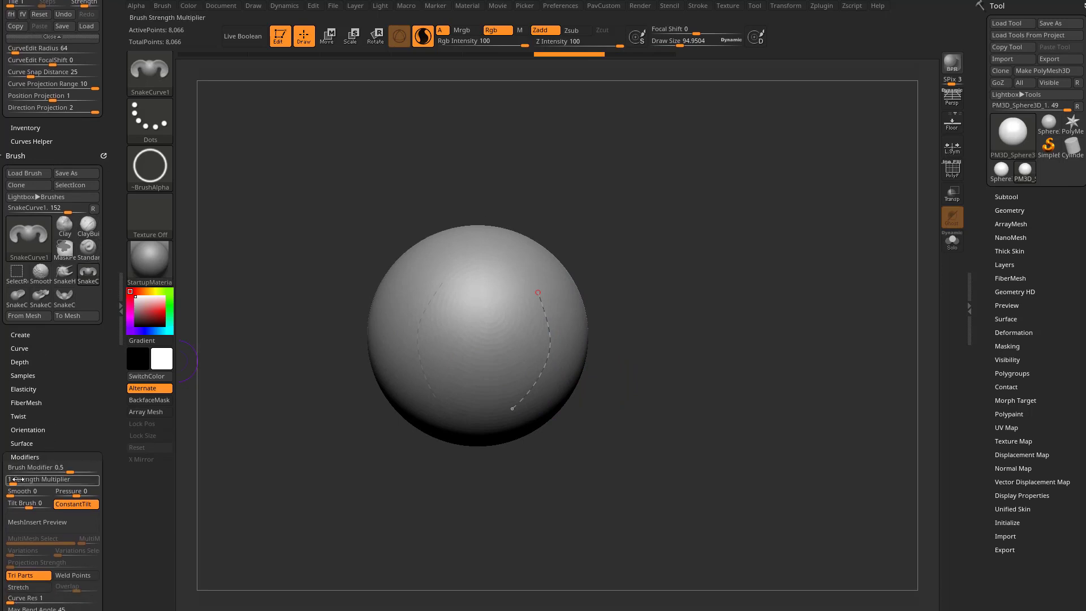
pyautogui.click(546, 359)
pyautogui.moveTo(552, 362)
pyautogui.mouseDown()
pyautogui.moveTo(577, 347)
pyautogui.moveTo(684, 334)
pyautogui.moveTo(712, 366)
pyautogui.mouseUp()
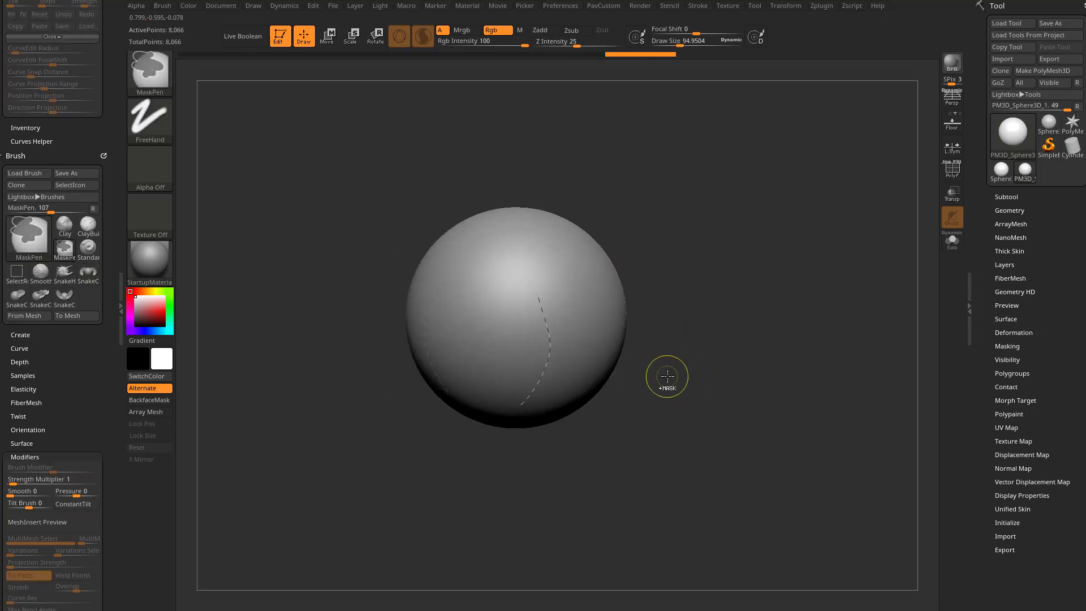
pyautogui.moveTo(667, 375)
pyautogui.mouseDown()
pyautogui.moveTo(675, 396)
pyautogui.moveTo(611, 376)
pyautogui.mouseUp()
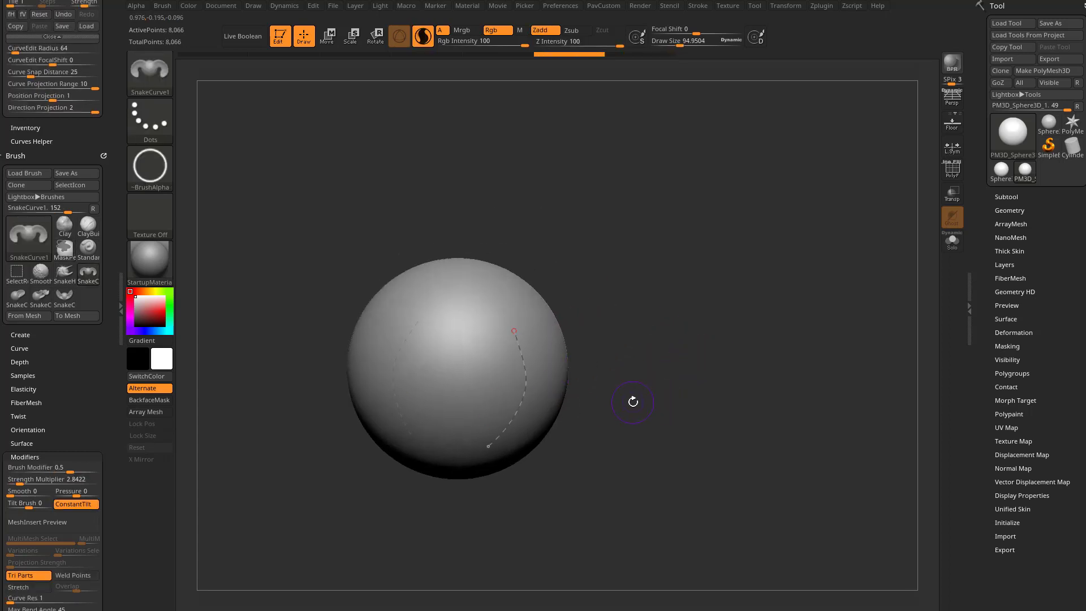
# - Assign Alpha 32 to the brush and try pulling rough mirrored folds from the curve, undoing the result
pyautogui.click(164, 175)
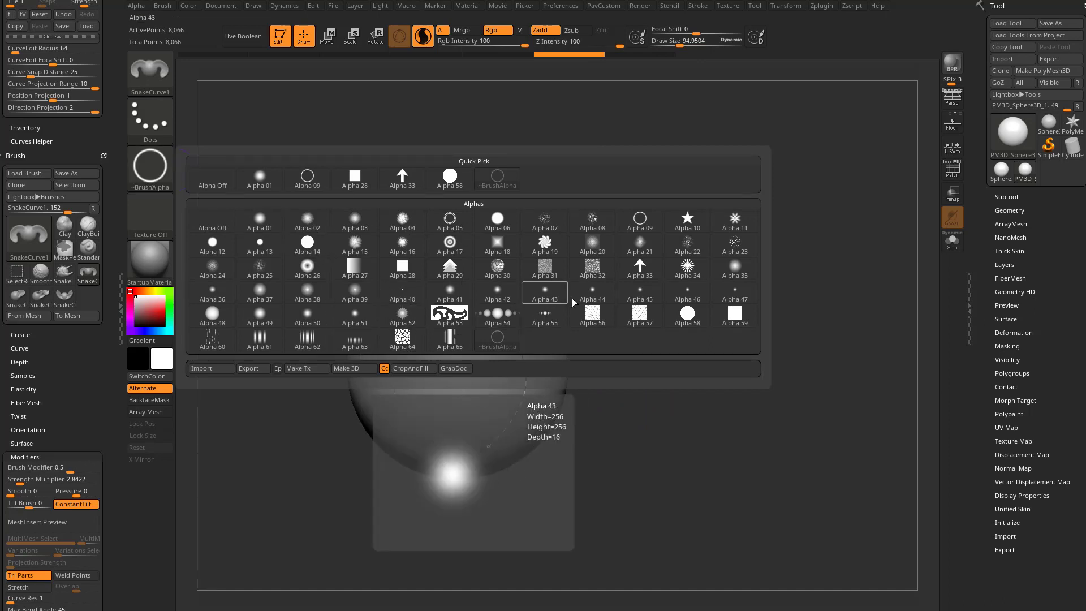
pyautogui.click(592, 267)
pyautogui.moveTo(521, 396)
pyautogui.mouseDown()
pyautogui.moveTo(553, 396)
pyautogui.moveTo(585, 372)
pyautogui.mouseUp()
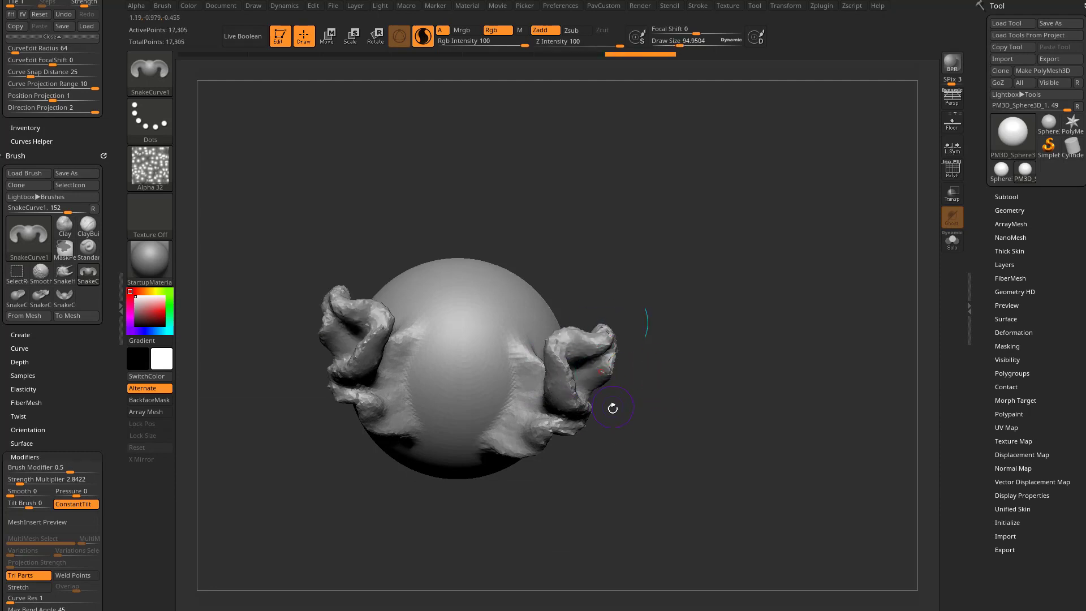
pyautogui.moveTo(613, 408); pyautogui.dragTo(237, 222)
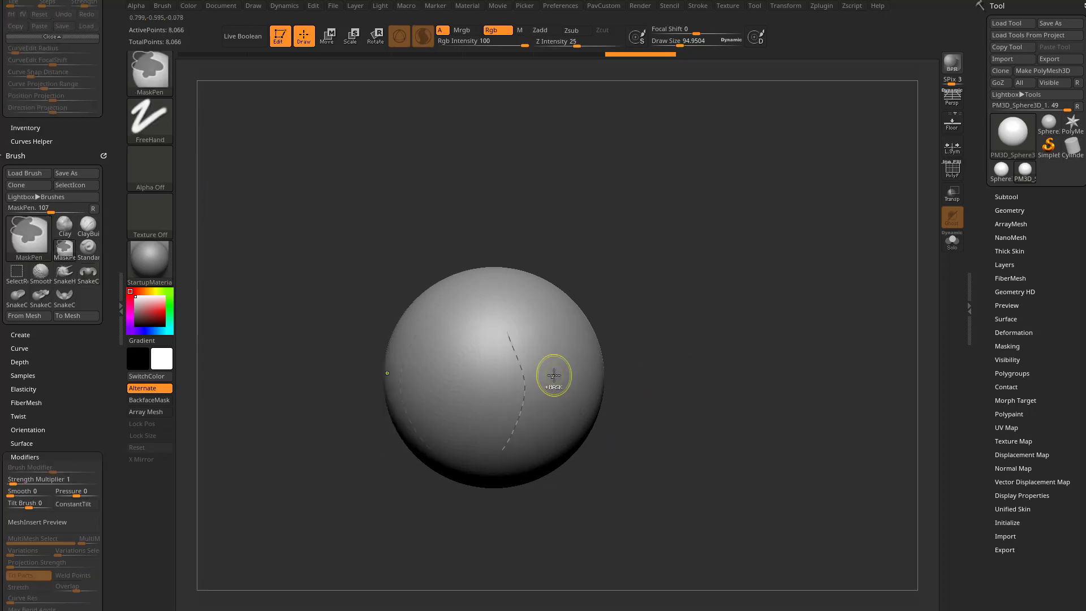
pyautogui.moveTo(553, 376)
pyautogui.mouseDown()
pyautogui.moveTo(524, 392)
pyautogui.moveTo(534, 390)
pyautogui.mouseUp()
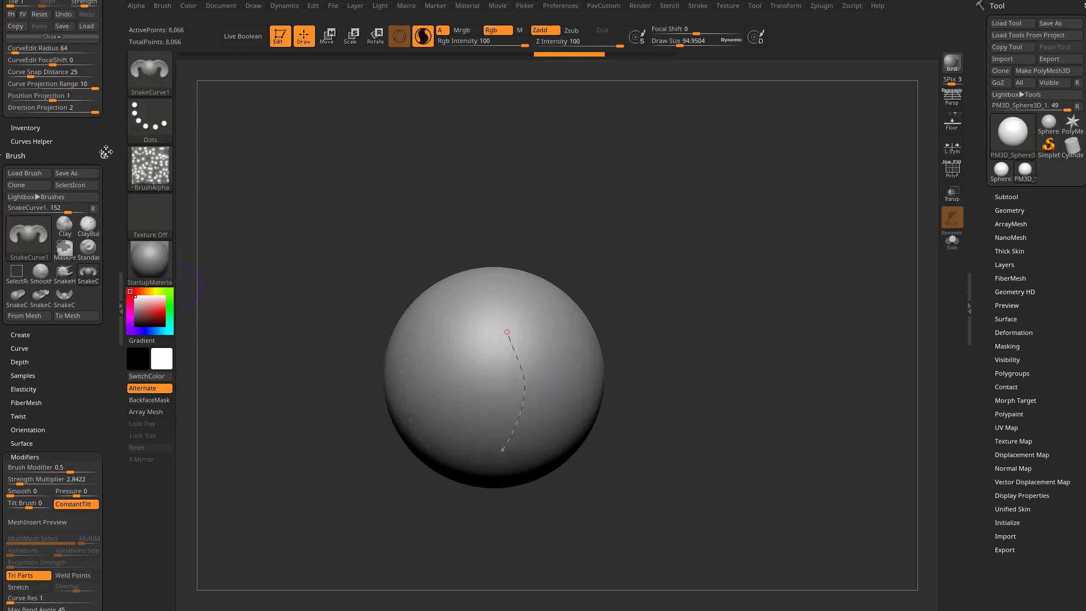
# - Try another textured pull from the curve with Intensity enabled, then undo it
pyautogui.scroll(5, 105, 151)
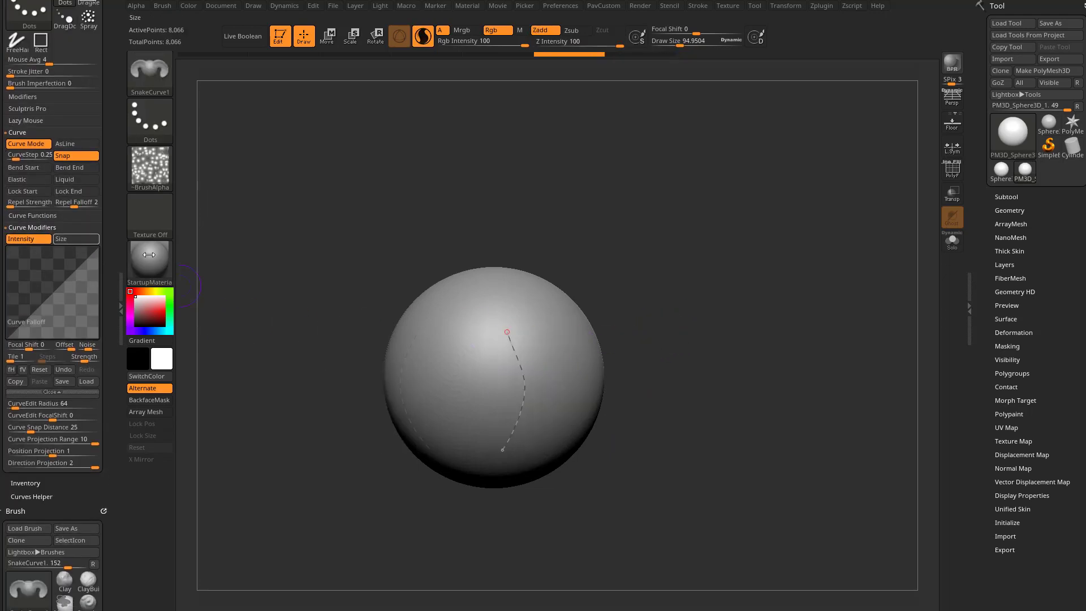
pyautogui.moveTo(633, 266); pyautogui.dragTo(669, 276)
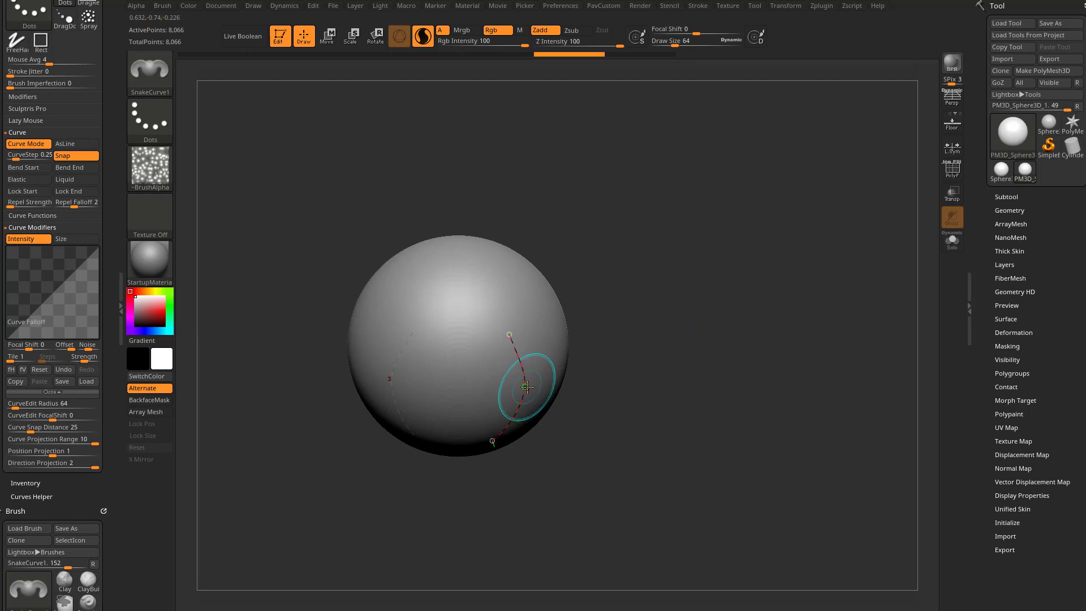
pyautogui.moveTo(526, 387)
pyautogui.mouseDown()
pyautogui.moveTo(544, 393)
pyautogui.moveTo(557, 356)
pyautogui.mouseUp()
pyautogui.hotkey('ctrl', 'z')
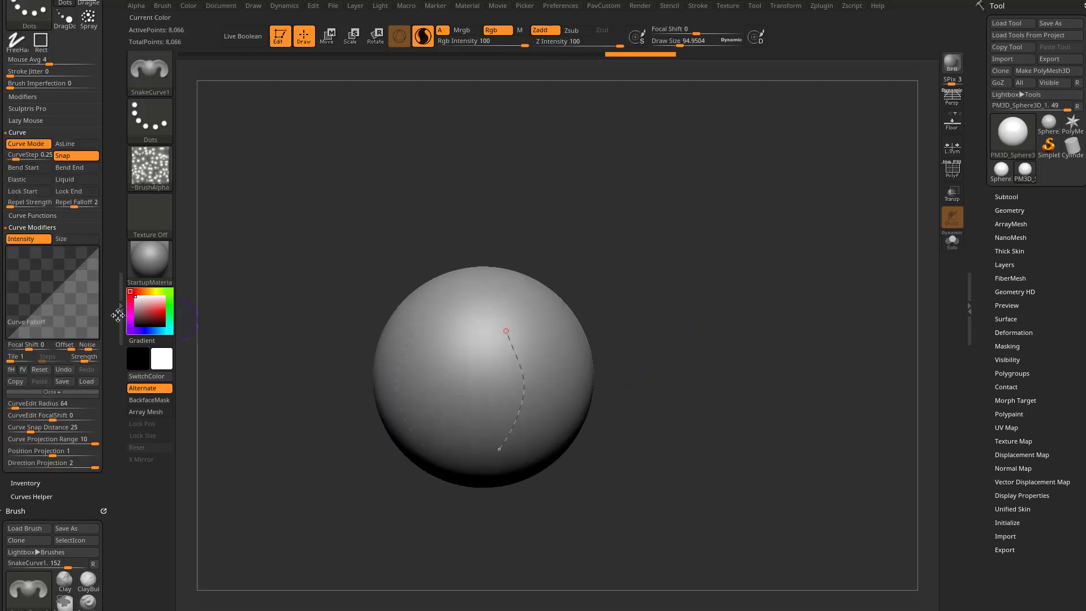
# - Turn off the Intensity curve modifier and try several outward and downward pulls from the curve, undoing each one
pyautogui.moveTo(522, 397)
pyautogui.mouseDown()
pyautogui.moveTo(574, 368)
pyautogui.moveTo(604, 400)
pyautogui.mouseUp()
pyautogui.hotkey('ctrl', 'z')
pyautogui.moveTo(525, 400); pyautogui.dragTo(563, 433)
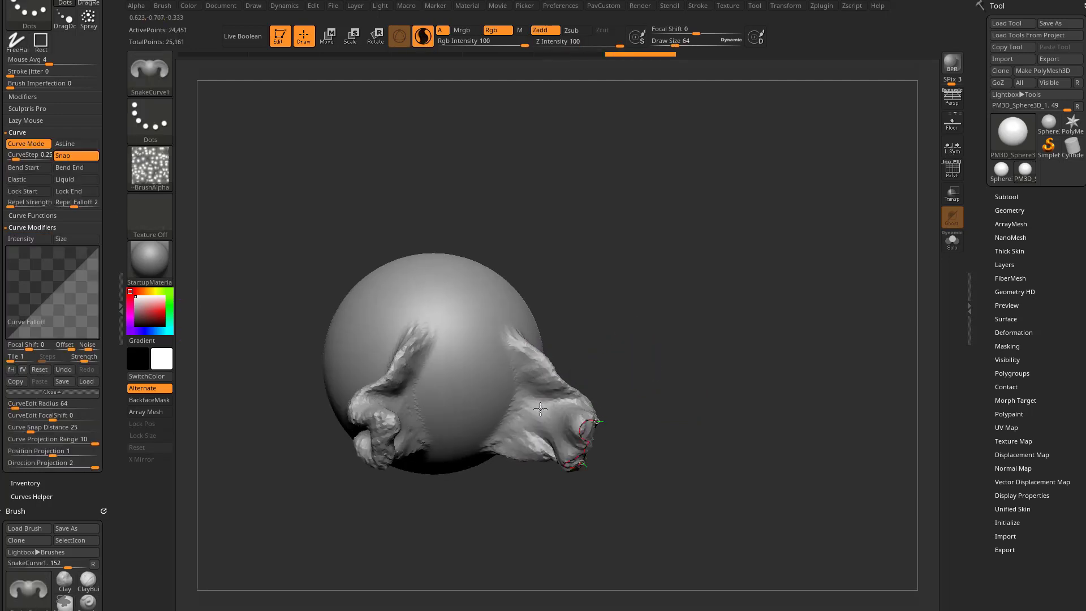
pyautogui.moveTo(682, 371); pyautogui.dragTo(656, 352)
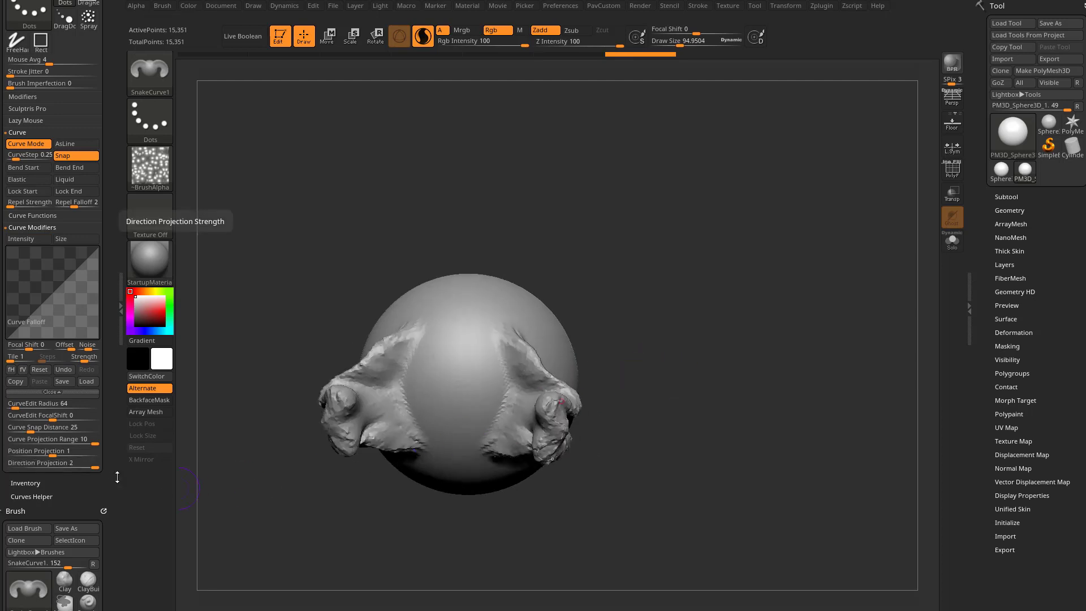
pyautogui.hotkey('ctrl', 'z')
pyautogui.moveTo(524, 398)
pyautogui.mouseDown()
pyautogui.moveTo(560, 433)
pyautogui.moveTo(526, 457)
pyautogui.mouseUp()
pyautogui.moveTo(667, 421); pyautogui.dragTo(667, 363)
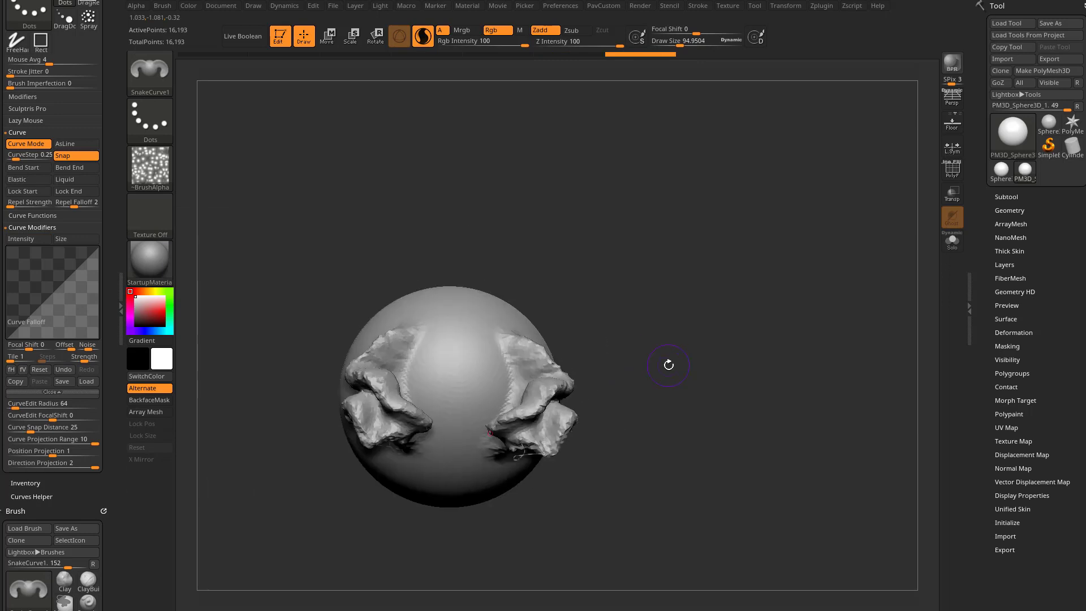
pyautogui.hotkey('ctrl', 'z')
# - Set Direction Projection to 0 and try pulling long mirrored flaps outward and downward from the curve
pyautogui.moveTo(83, 463); pyautogui.dragTo(16, 439)
pyautogui.moveTo(592, 306); pyautogui.dragTo(634, 334)
pyautogui.moveTo(522, 392); pyautogui.dragTo(546, 403)
pyautogui.moveTo(714, 390)
pyautogui.mouseDown()
pyautogui.moveTo(749, 344)
pyautogui.moveTo(659, 399)
pyautogui.moveTo(701, 419)
pyautogui.mouseUp()
pyautogui.hotkey('ctrl', 'z')
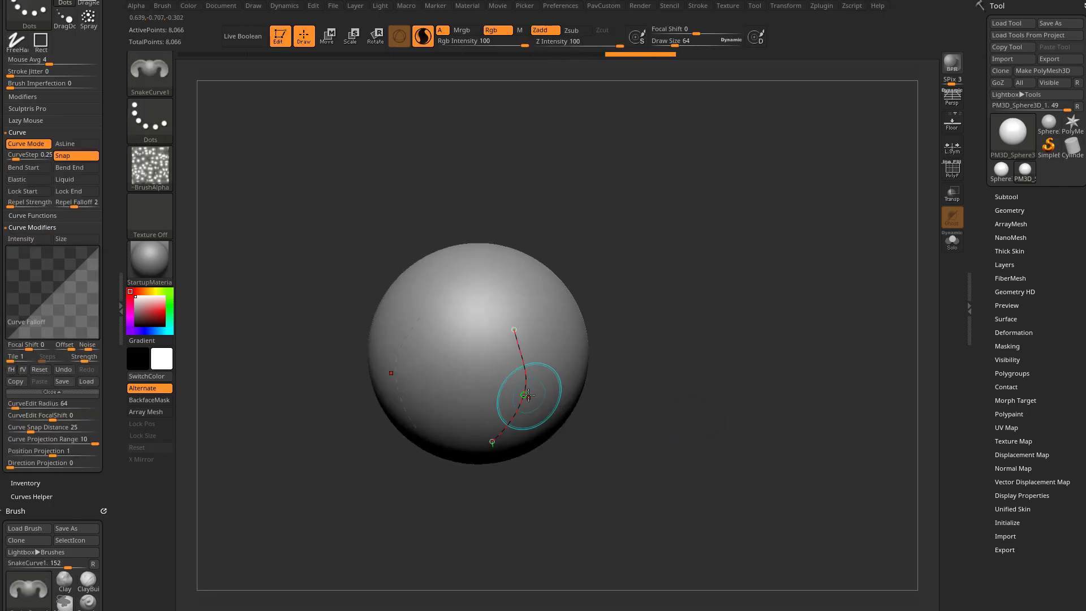
pyautogui.moveTo(528, 398); pyautogui.dragTo(546, 410)
pyautogui.moveTo(633, 392); pyautogui.dragTo(696, 412)
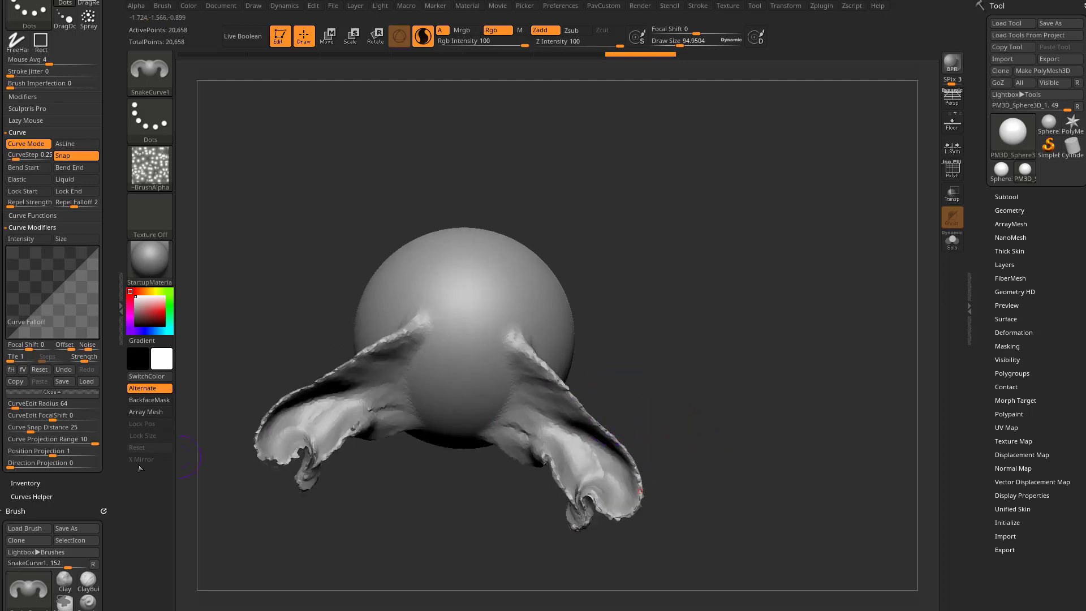
# - Set Direction Projection to 2, draw a new curve beside the flaps and try pulling another form from it
pyautogui.click(94, 463)
pyautogui.moveTo(690, 327); pyautogui.dragTo(527, 326)
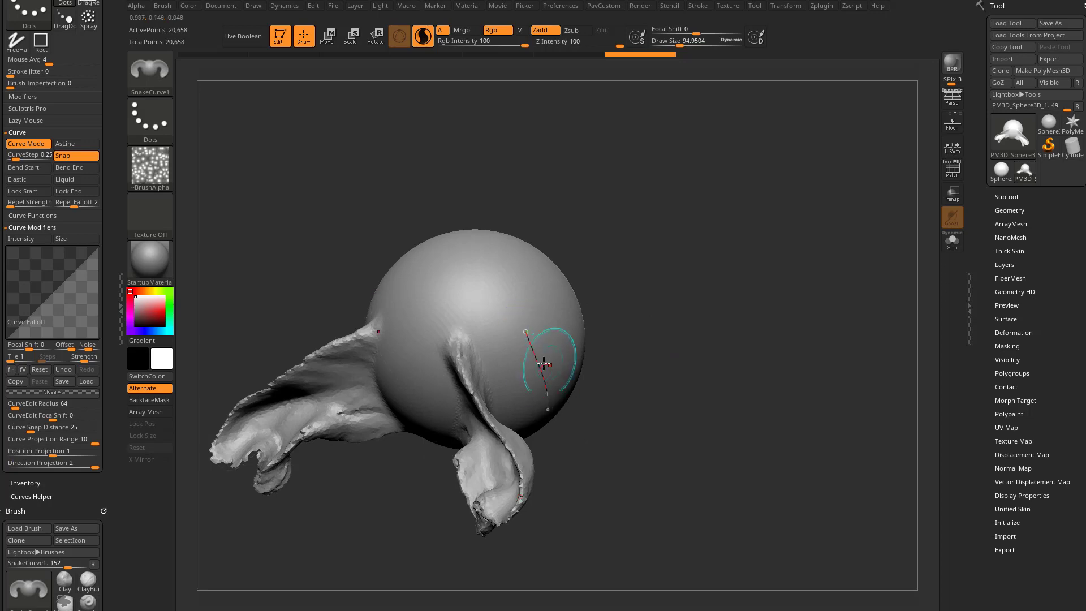
pyautogui.moveTo(543, 363)
pyautogui.mouseDown()
pyautogui.moveTo(590, 378)
pyautogui.moveTo(612, 435)
pyautogui.mouseUp()
pyautogui.moveTo(676, 330); pyautogui.dragTo(719, 352)
# - Undo all the pulled flaps and drawn curves back to the plain sphere
pyautogui.hotkey('ctrl', 'z')
pyautogui.hotkey('ctrl', 'z')
pyautogui.hotkey('ctrl', 'z')
pyautogui.hotkey('ctrl', 'z')
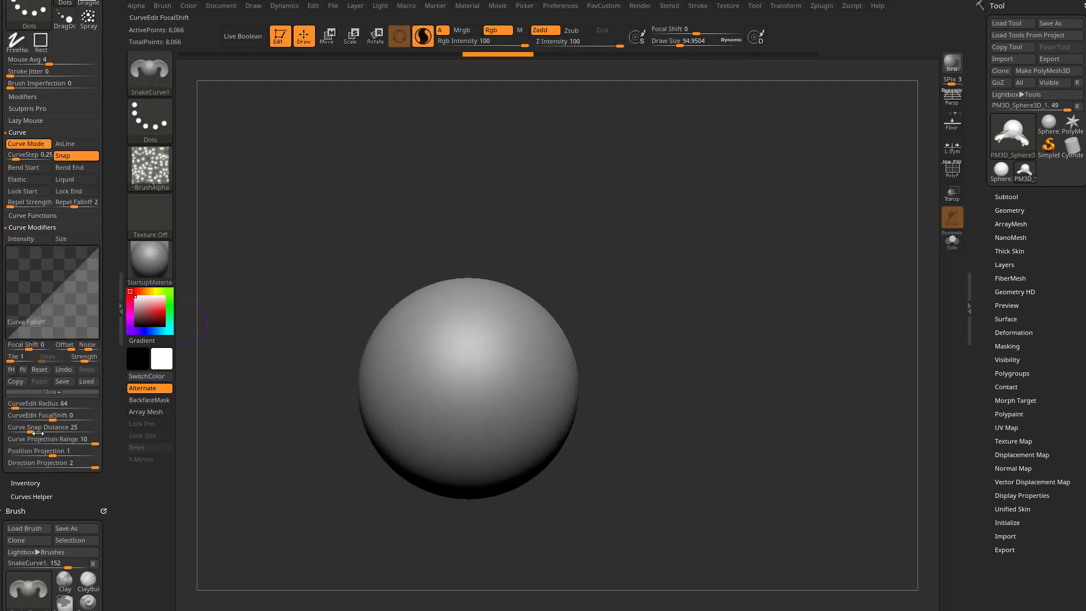
# - Reset all brushes to their default settings and reselect the SnakeCurve1 brush
pyautogui.moveTo(111, 484); pyautogui.dragTo(111, 428)
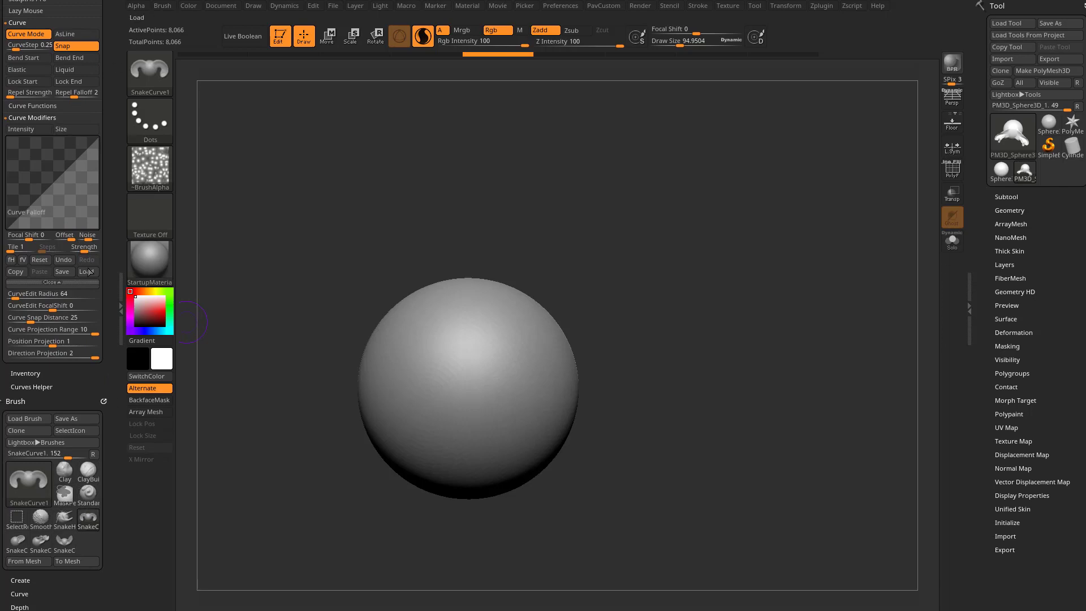
pyautogui.moveTo(110, 249); pyautogui.dragTo(105, 110)
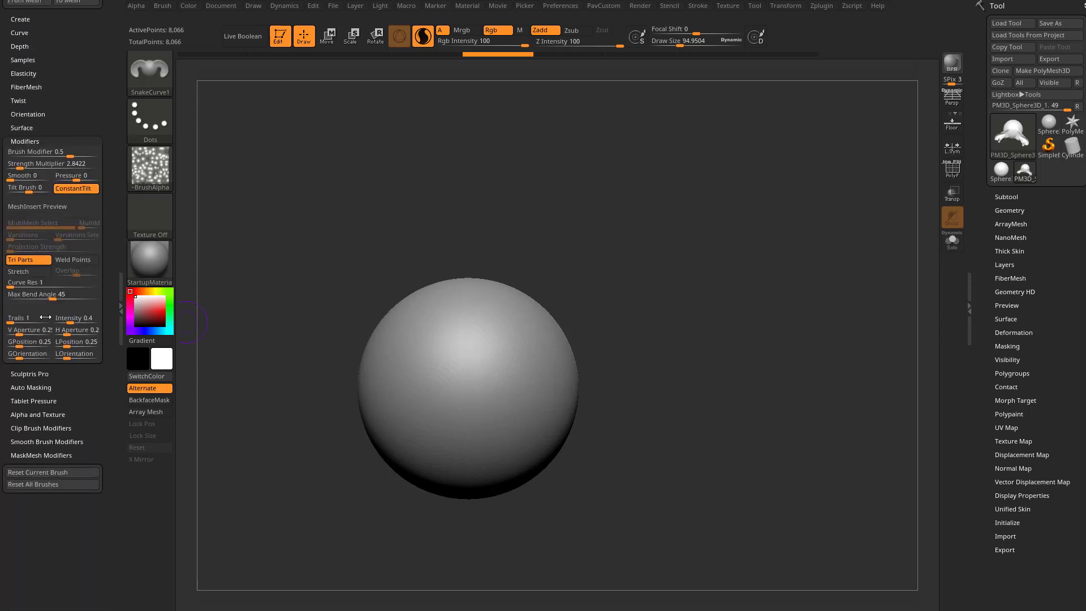
pyautogui.click(37, 484)
pyautogui.moveTo(106, 452)
pyautogui.mouseDown()
pyautogui.moveTo(106, 374)
pyautogui.moveTo(94, 467)
pyautogui.mouseUp()
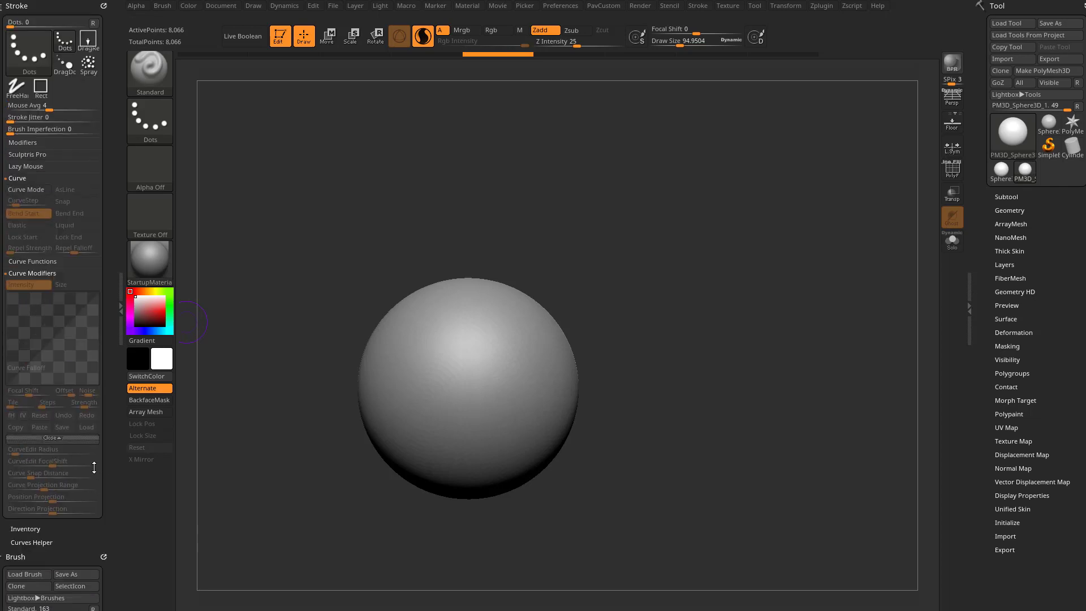
pyautogui.press('b')
pyautogui.press('s')
pyautogui.press('c')
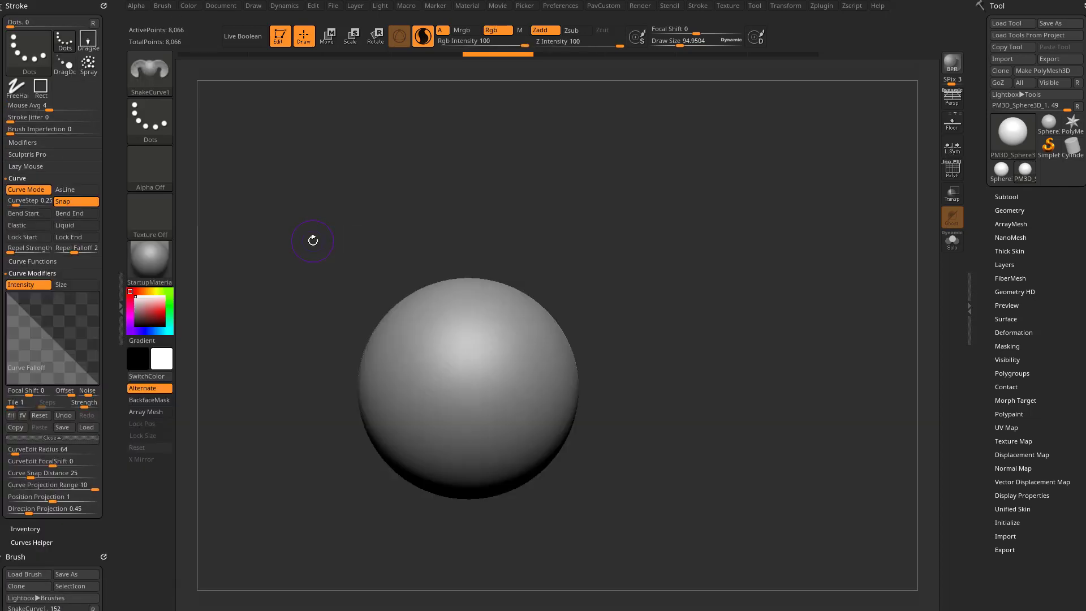
# - Load the SnakeCurve2, SnakeCurve4 and SnakeCurve5 brushes in turn to compare their curve settings
pyautogui.press('b')
pyautogui.press('s')
pyautogui.press('2')
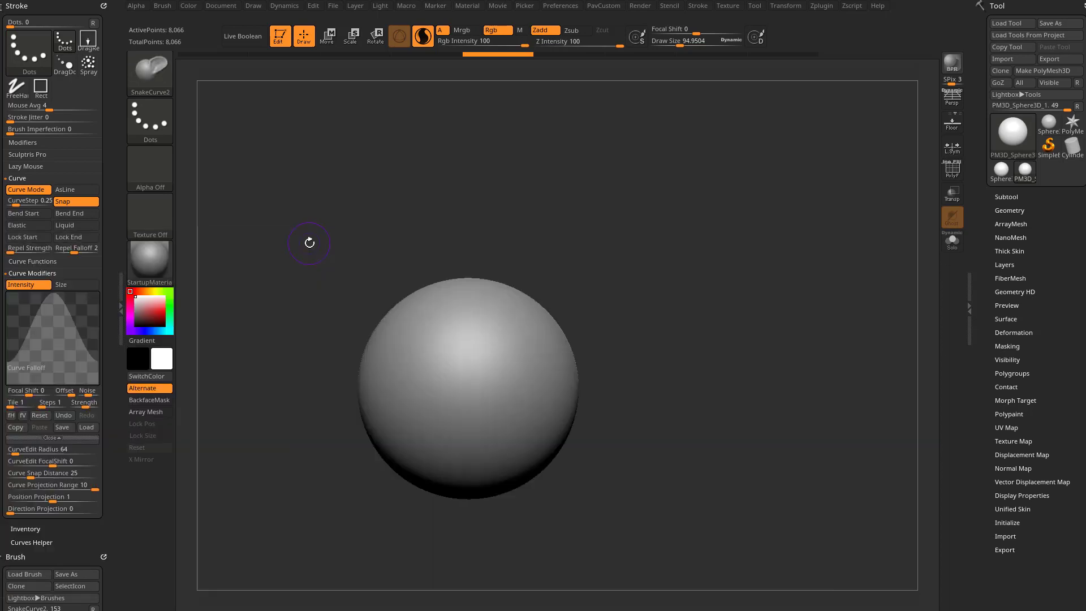
pyautogui.press('b')
pyautogui.press('s')
pyautogui.press('4')
pyautogui.press('b')
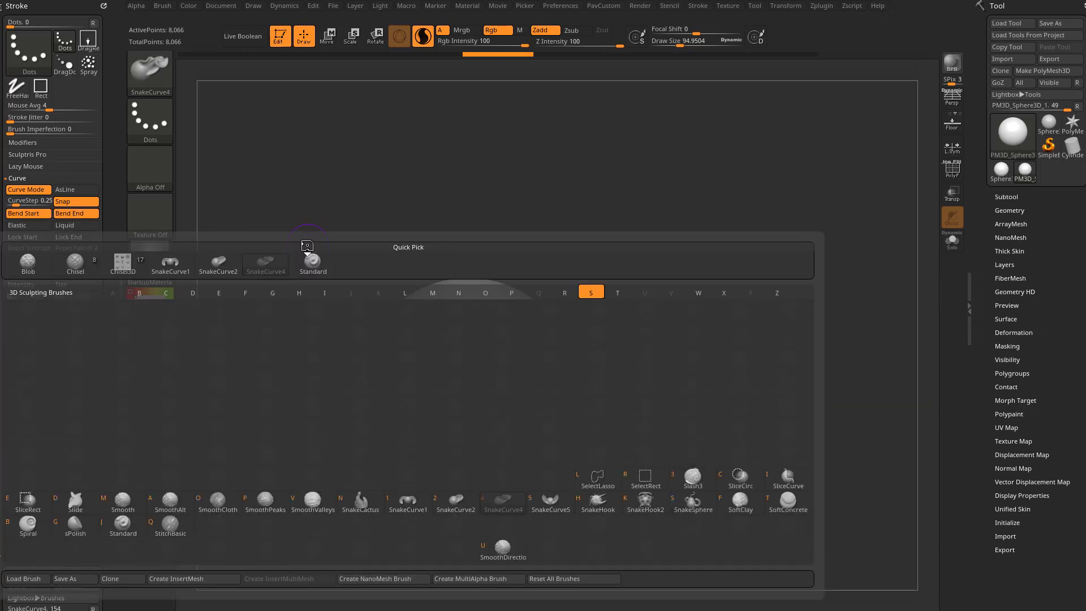
pyautogui.press('s')
pyautogui.press('c')
pyautogui.moveTo(110, 332); pyautogui.dragTo(109, 258)
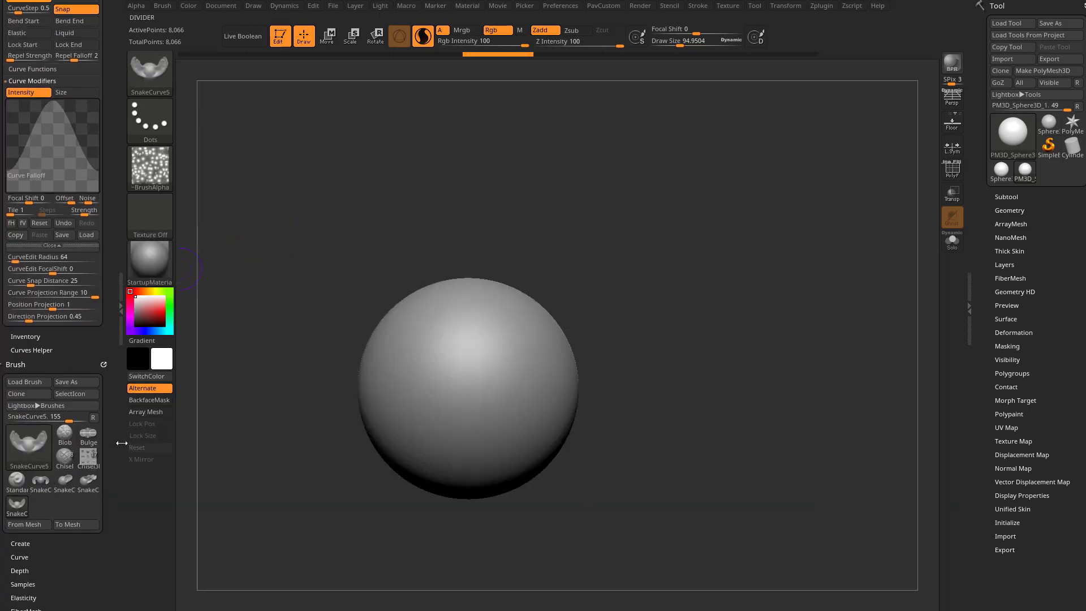
pyautogui.moveTo(122, 443)
pyautogui.mouseDown()
pyautogui.moveTo(104, 337)
pyautogui.moveTo(97, 447)
pyautogui.mouseUp()
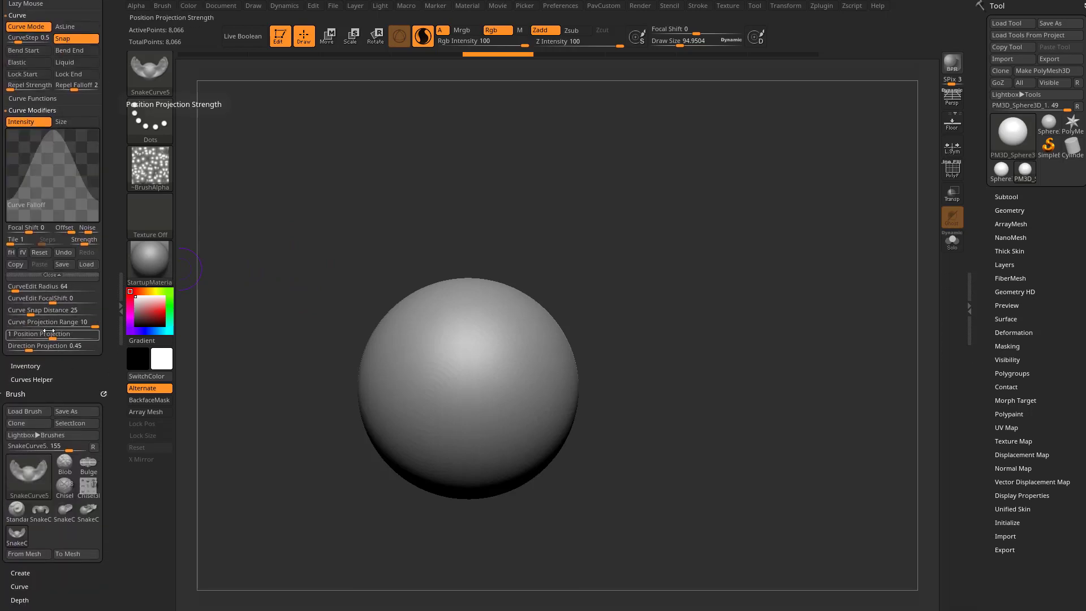
# - Compare the projection settings across the SnakeCurve brushes, ending with SnakeCurve1 selected
pyautogui.click(63, 510)
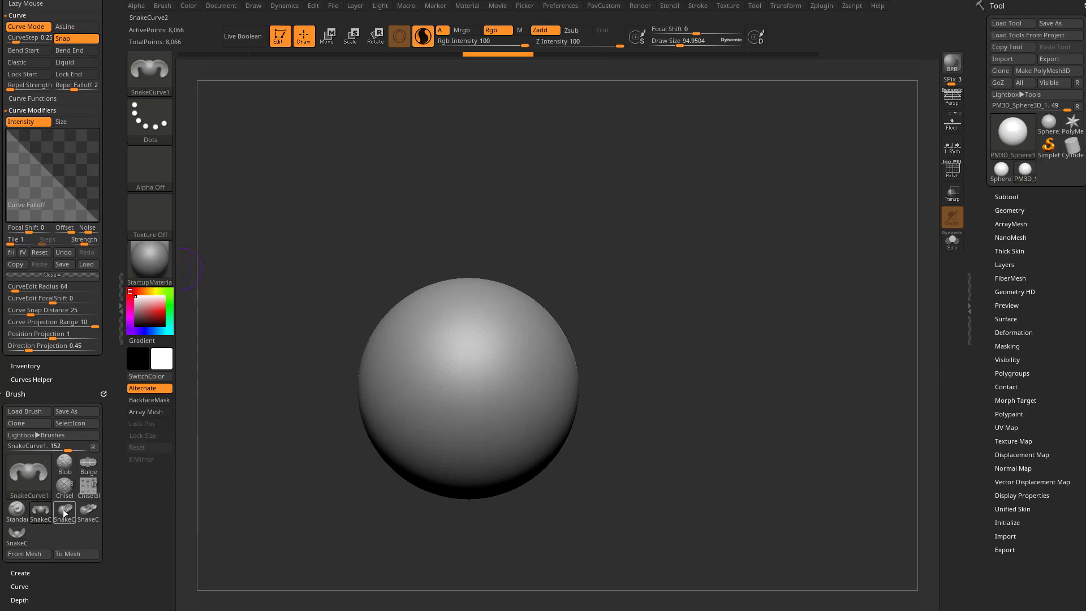
pyautogui.click(87, 511)
pyautogui.click(19, 542)
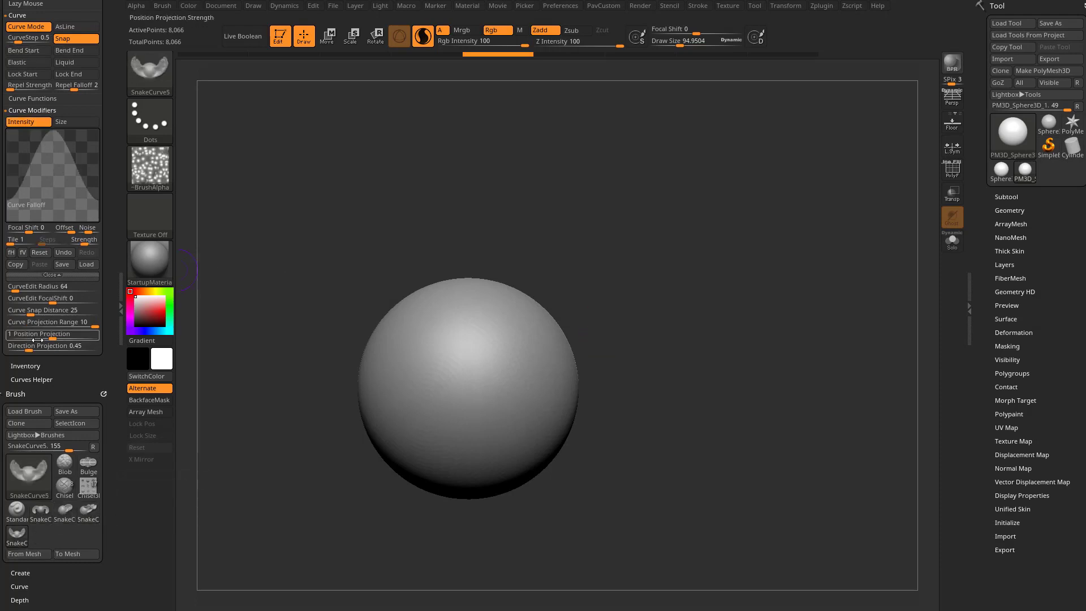
pyautogui.click(44, 510)
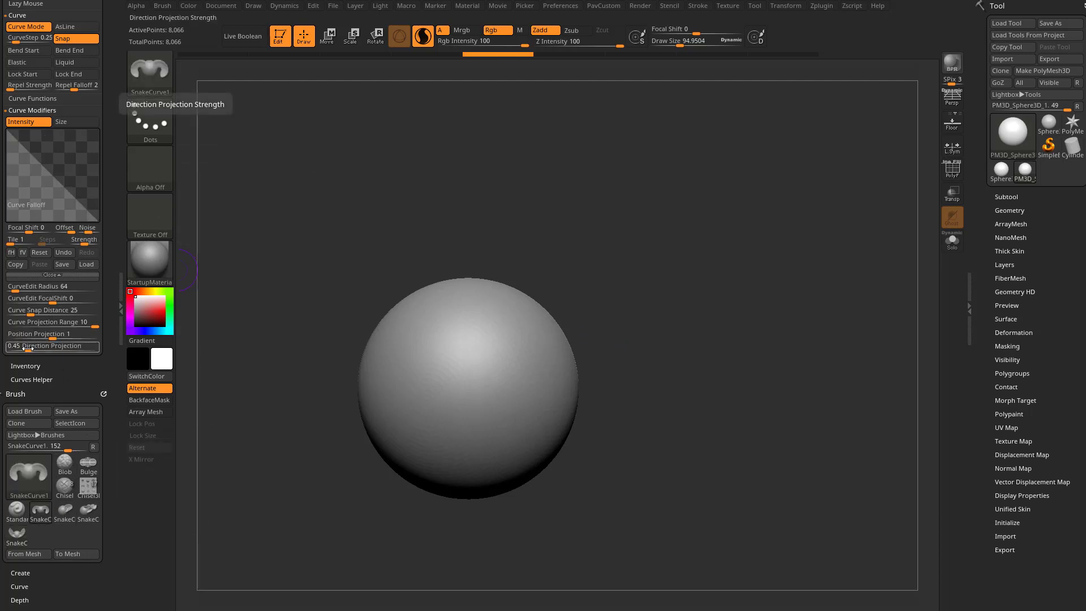
# - Set Direction Projection to 0, draw a mirrored curve down the sphere's side, and try a pull from it
pyautogui.moveTo(32, 351); pyautogui.dragTo(8, 351)
pyautogui.moveTo(543, 374); pyautogui.dragTo(487, 448)
pyautogui.moveTo(628, 323); pyautogui.dragTo(652, 357)
pyautogui.moveTo(518, 360)
pyautogui.mouseDown()
pyautogui.moveTo(536, 405)
pyautogui.moveTo(549, 362)
pyautogui.mouseUp()
pyautogui.hotkey('ctrl', 'z')
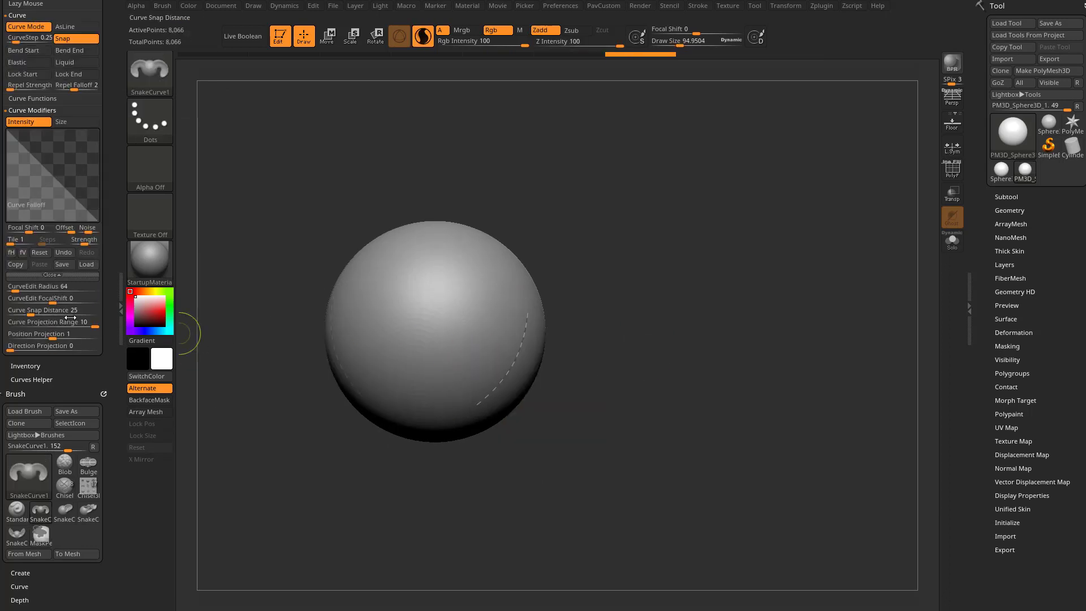
# - Set Position Projection to 0 and try pulling forms outward from the curve, undoing each attempt
pyautogui.moveTo(52, 335); pyautogui.dragTo(8, 335)
pyautogui.moveTo(516, 365); pyautogui.dragTo(580, 378)
pyautogui.hotkey('ctrl', 'z')
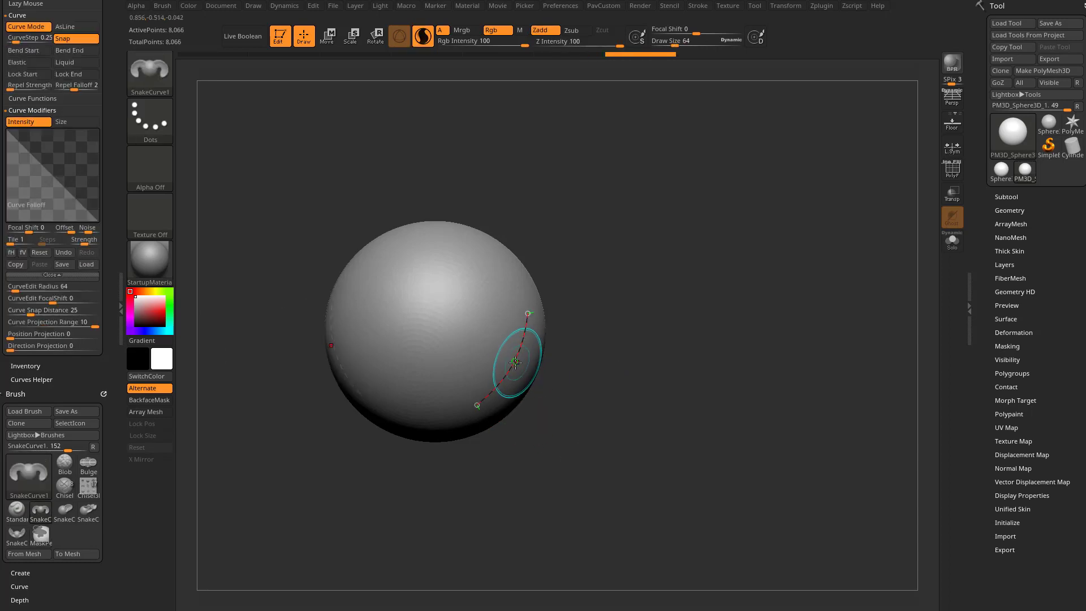
pyautogui.moveTo(517, 363); pyautogui.dragTo(607, 395)
pyautogui.hotkey('ctrl', 'z')
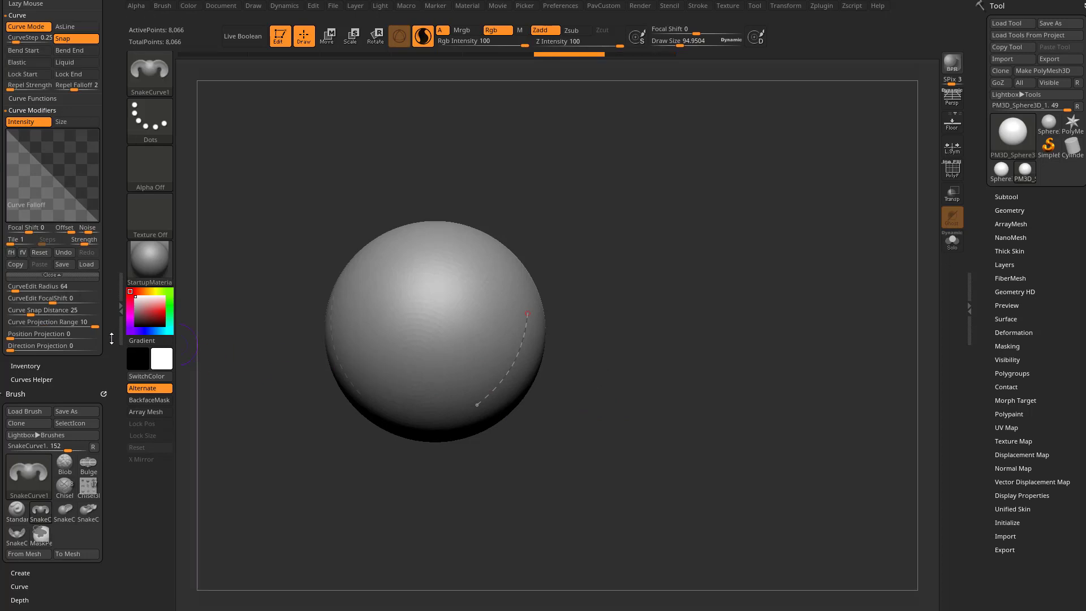
# - Try a long pull from the curve with Position Projection at 2, undo it, and set Position Projection to 1
pyautogui.moveTo(524, 361)
pyautogui.mouseDown()
pyautogui.moveTo(566, 386)
pyautogui.moveTo(649, 380)
pyautogui.mouseUp()
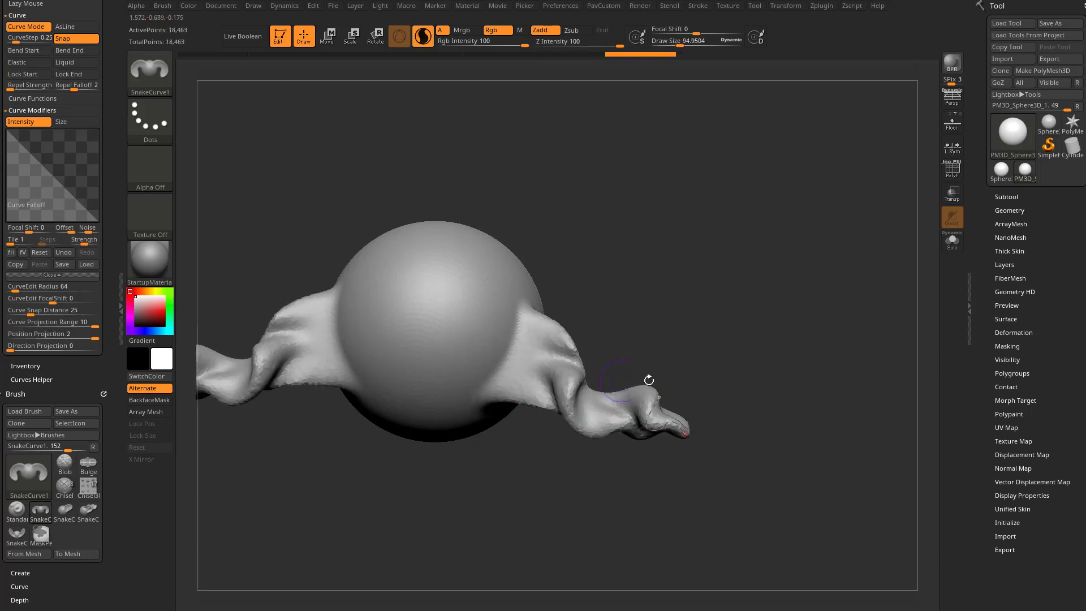
pyautogui.hotkey('ctrl', 'z')
pyautogui.moveTo(90, 333); pyautogui.dragTo(66, 333)
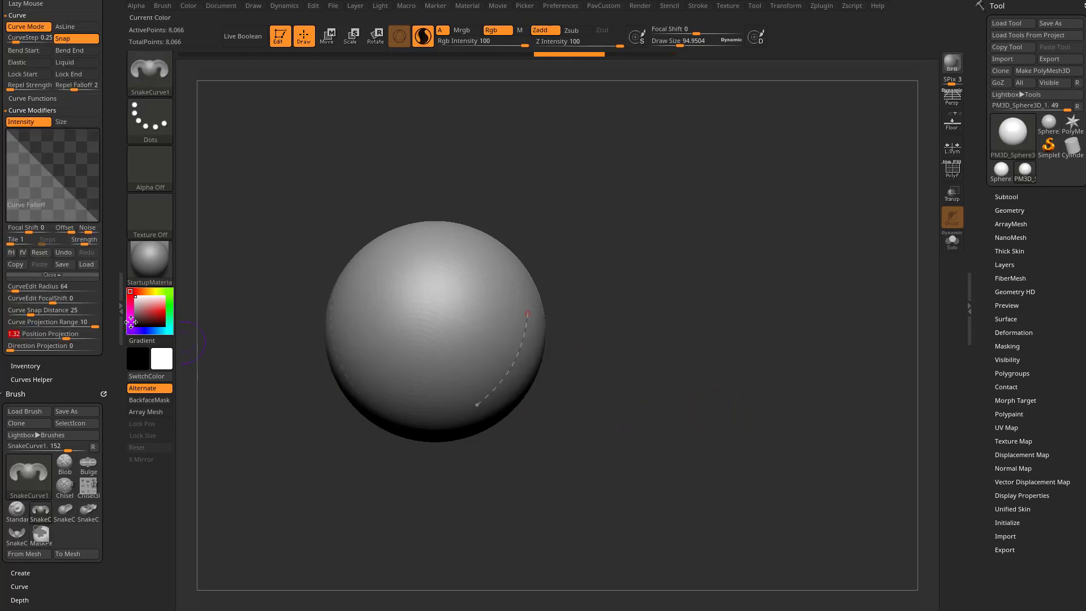
pyautogui.write('1')
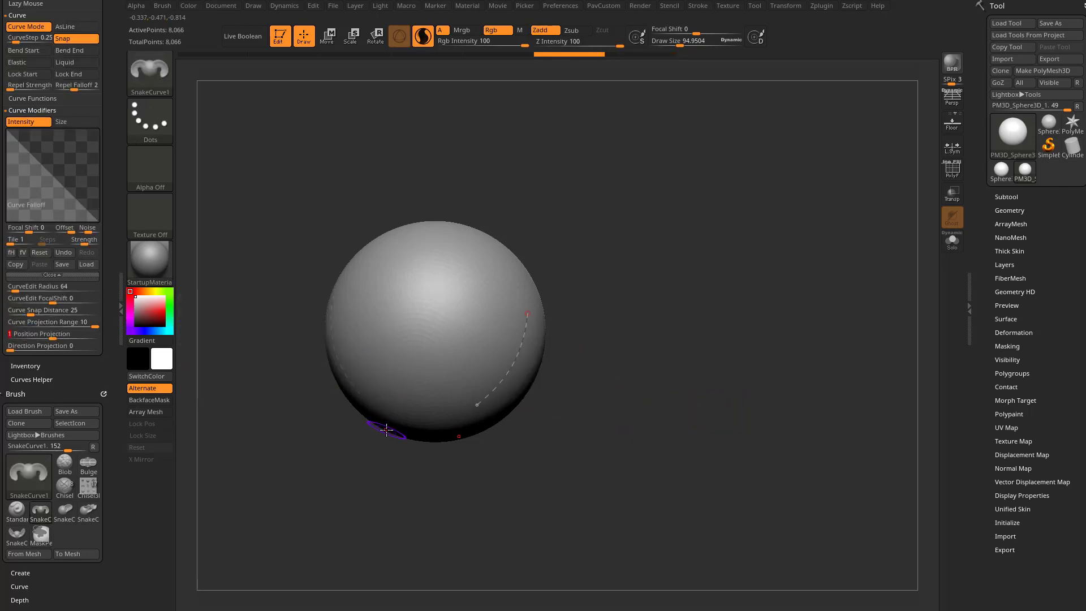
# - Turn off the Intensity curve modifier, try pulling wide mirrored flaps from the curve, and undo them
pyautogui.moveTo(101, 390); pyautogui.dragTo(100, 334)
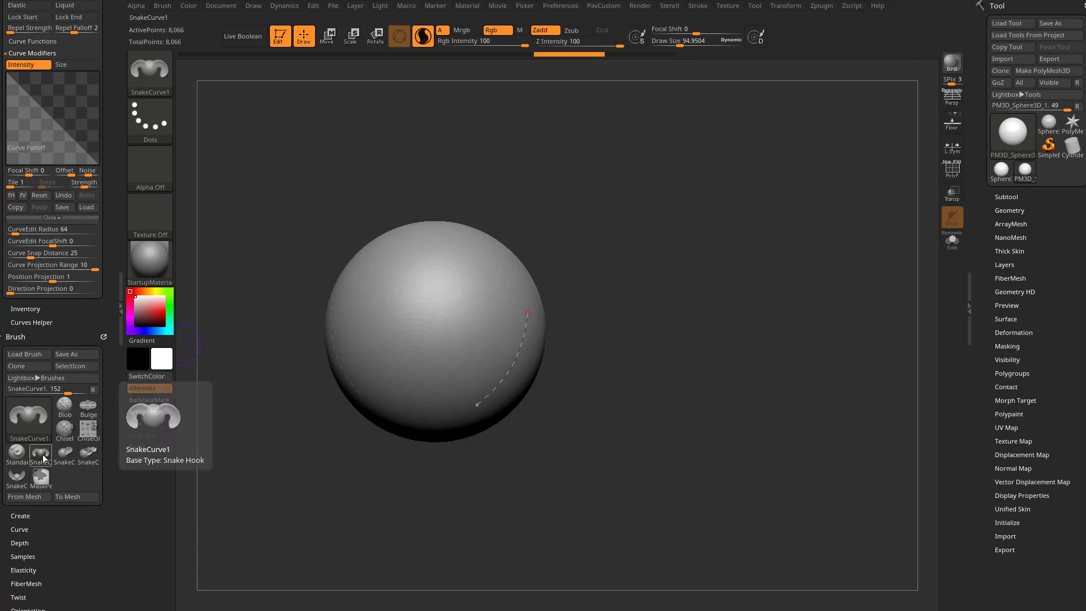
pyautogui.scroll(2, 89, 207)
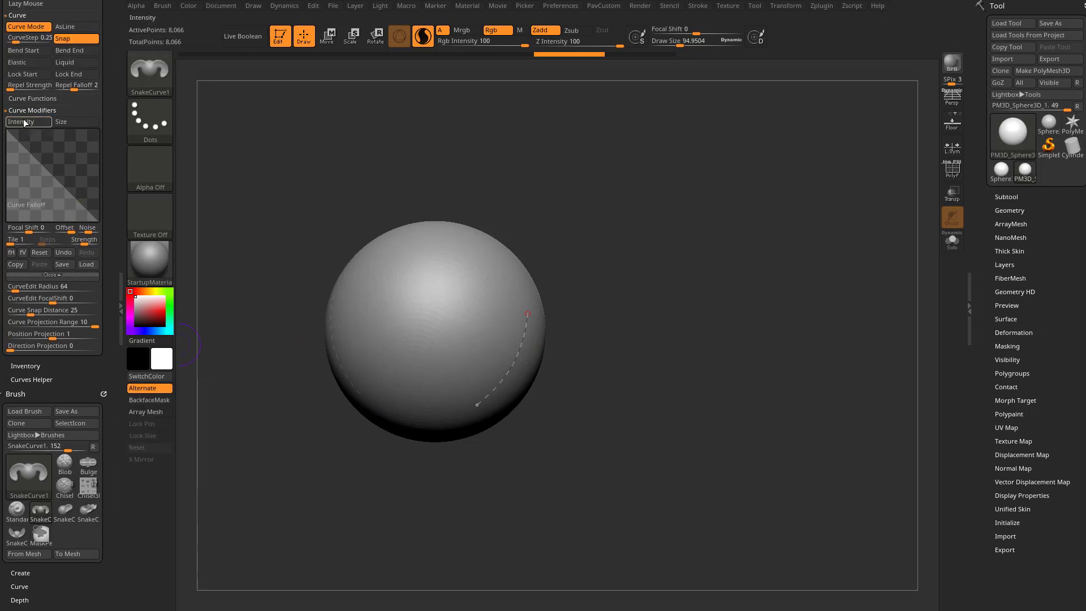
pyautogui.moveTo(626, 297)
pyautogui.keyDown('alt'); pyautogui.mouseDown()
pyautogui.moveTo(597, 254)
pyautogui.moveTo(610, 255)
pyautogui.mouseUp(); pyautogui.keyUp('alt')
pyautogui.moveTo(491, 321); pyautogui.dragTo(520, 327)
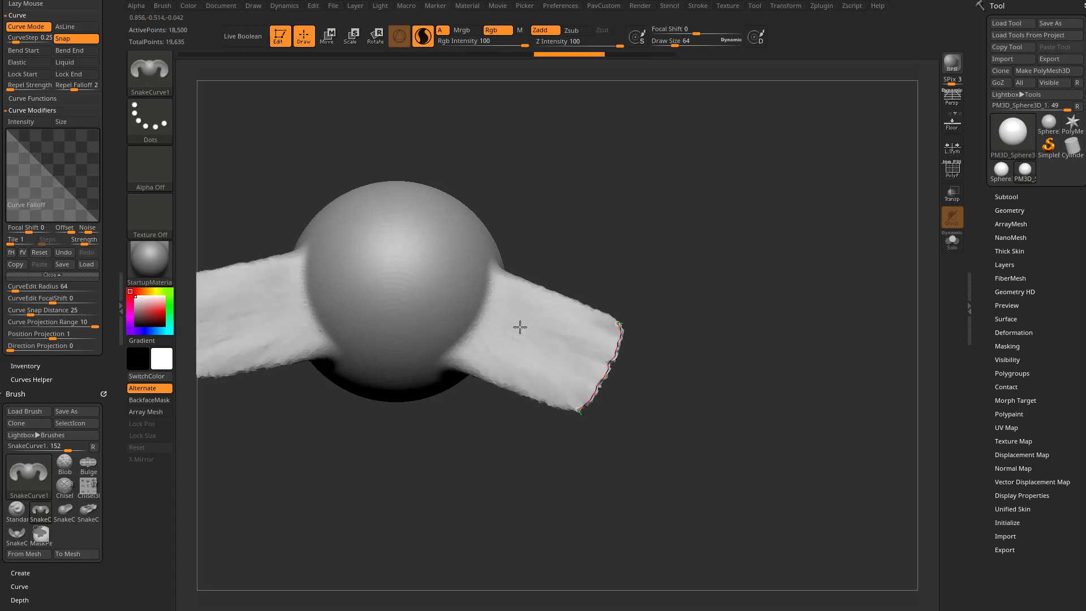
pyautogui.moveTo(686, 413)
pyautogui.mouseDown()
pyautogui.moveTo(674, 412)
pyautogui.moveTo(612, 305)
pyautogui.moveTo(628, 292)
pyautogui.mouseUp()
pyautogui.hotkey('ctrl', 'z')
pyautogui.moveTo(472, 317); pyautogui.dragTo(495, 324)
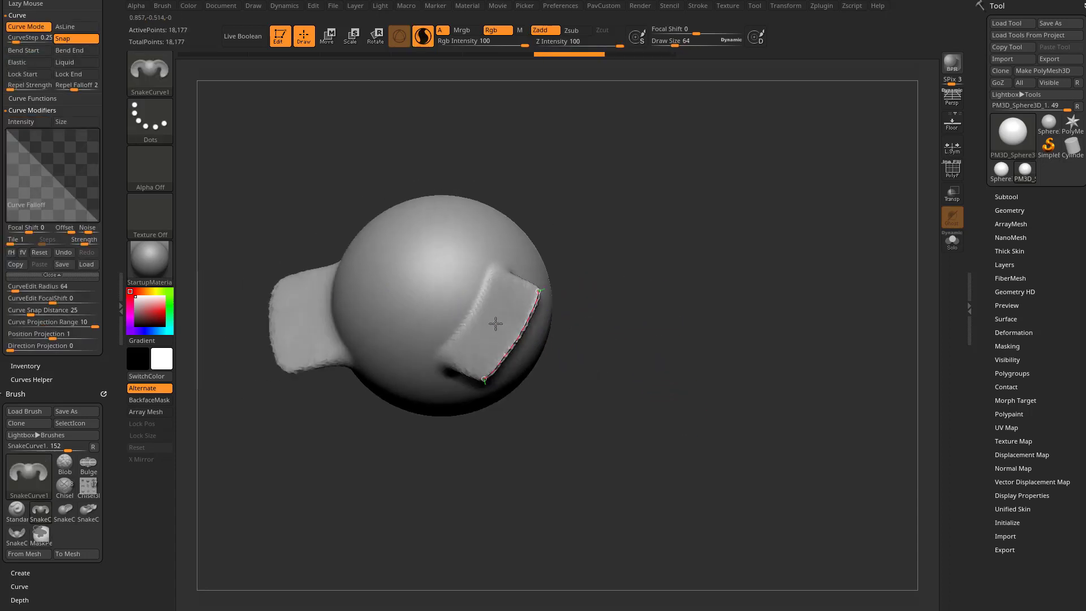
pyautogui.moveTo(571, 289)
pyautogui.mouseDown()
pyautogui.moveTo(589, 221)
pyautogui.moveTo(627, 312)
pyautogui.mouseUp()
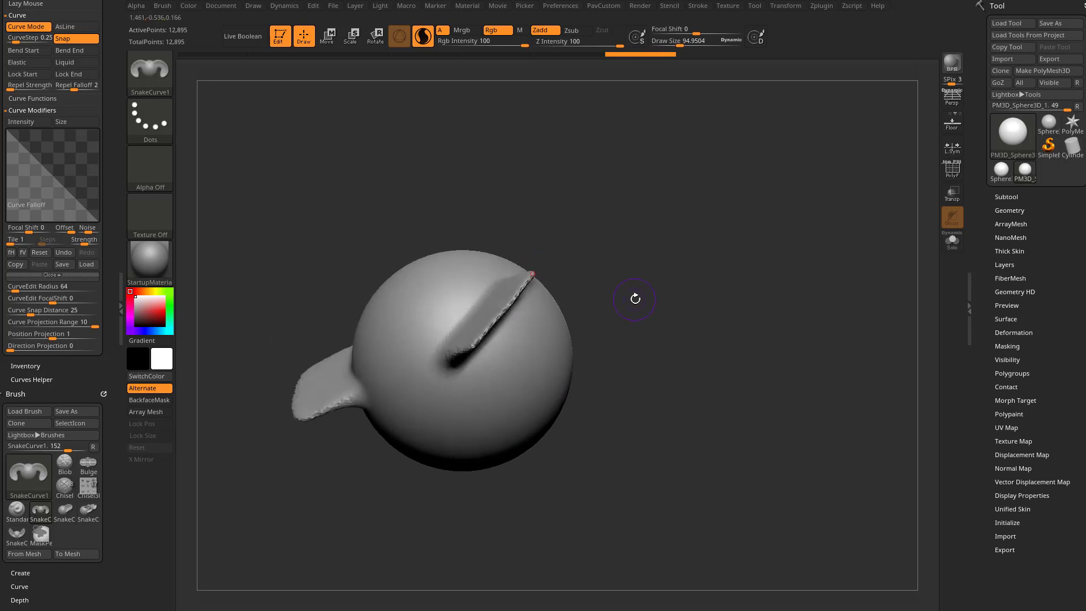
pyautogui.hotkey('ctrl', 'z')
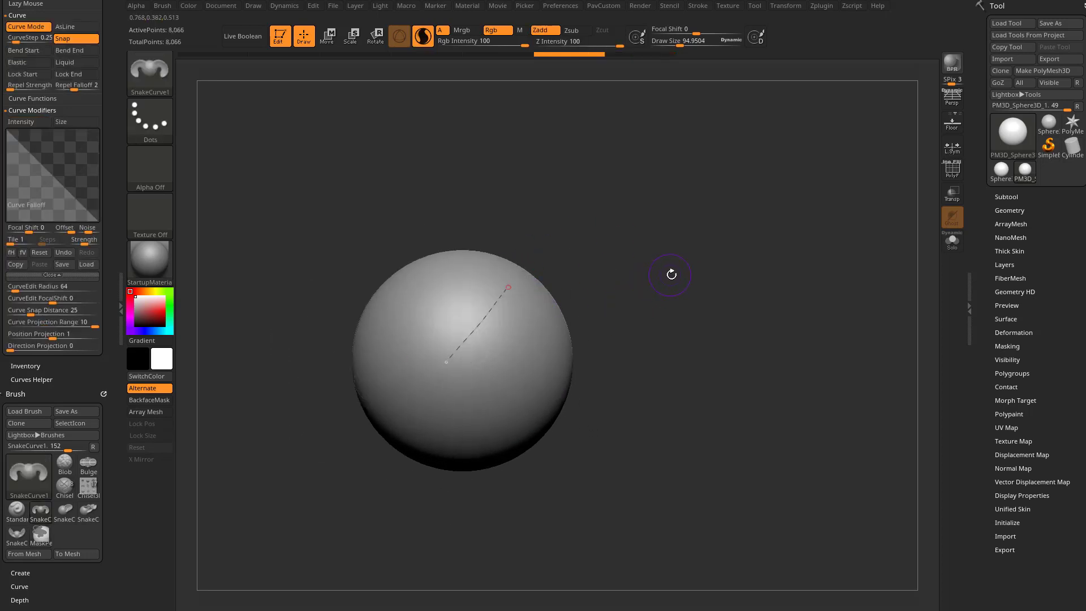
# - Enlarge the draw size to about 150 and pull mirrored flaps from the curve, branching again from a new curve on the flap
pyautogui.press('s')
pyautogui.moveTo(683, 273); pyautogui.dragTo(656, 290)
pyautogui.moveTo(482, 318); pyautogui.dragTo(503, 317)
pyautogui.moveTo(642, 299)
pyautogui.mouseDown()
pyautogui.moveTo(656, 233)
pyautogui.moveTo(635, 242)
pyautogui.moveTo(579, 324)
pyautogui.mouseUp()
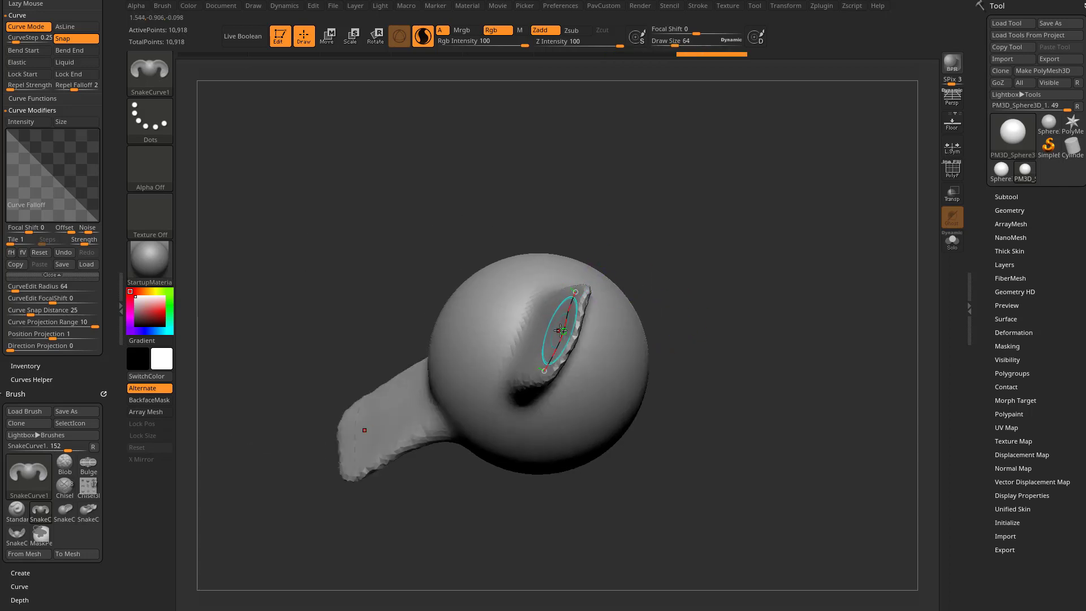
pyautogui.moveTo(543, 314); pyautogui.dragTo(524, 305)
# - Draw further curves on the branched flap and pull new segments outward and upward into an antler shape
pyautogui.moveTo(650, 269)
pyautogui.mouseDown()
pyautogui.moveTo(654, 237)
pyautogui.moveTo(625, 253)
pyautogui.mouseUp()
pyautogui.moveTo(522, 281); pyautogui.dragTo(507, 328)
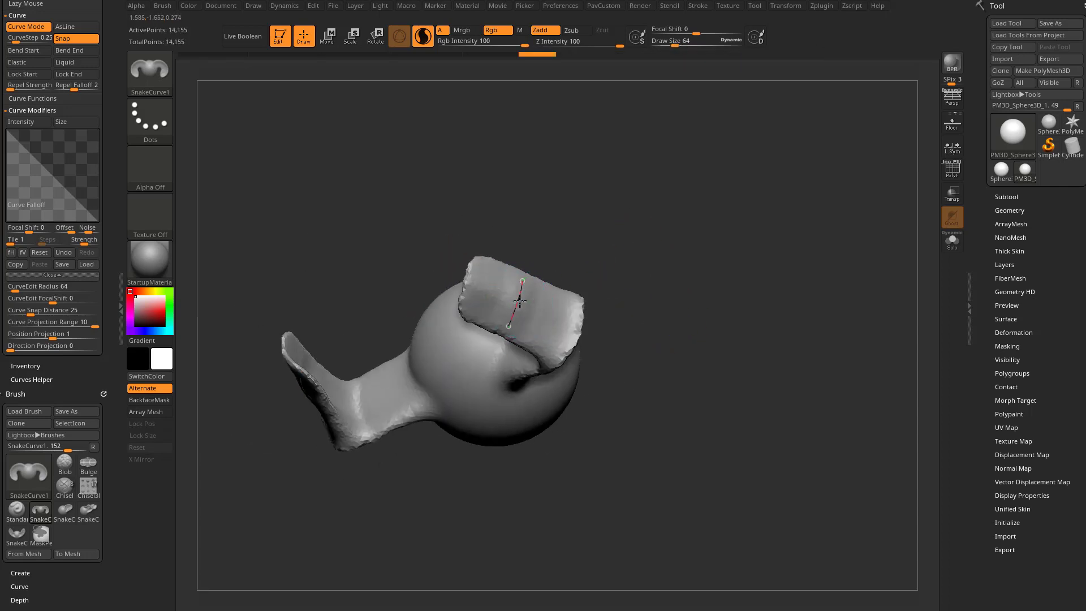
pyautogui.moveTo(671, 310); pyautogui.dragTo(652, 329)
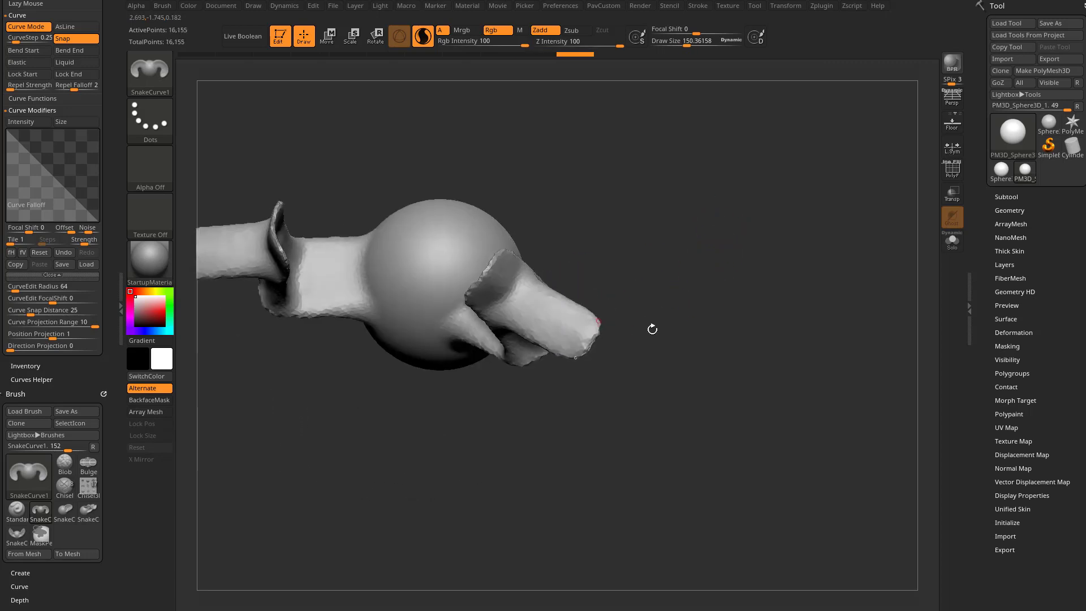
pyautogui.moveTo(542, 336); pyautogui.dragTo(617, 239, button='right')
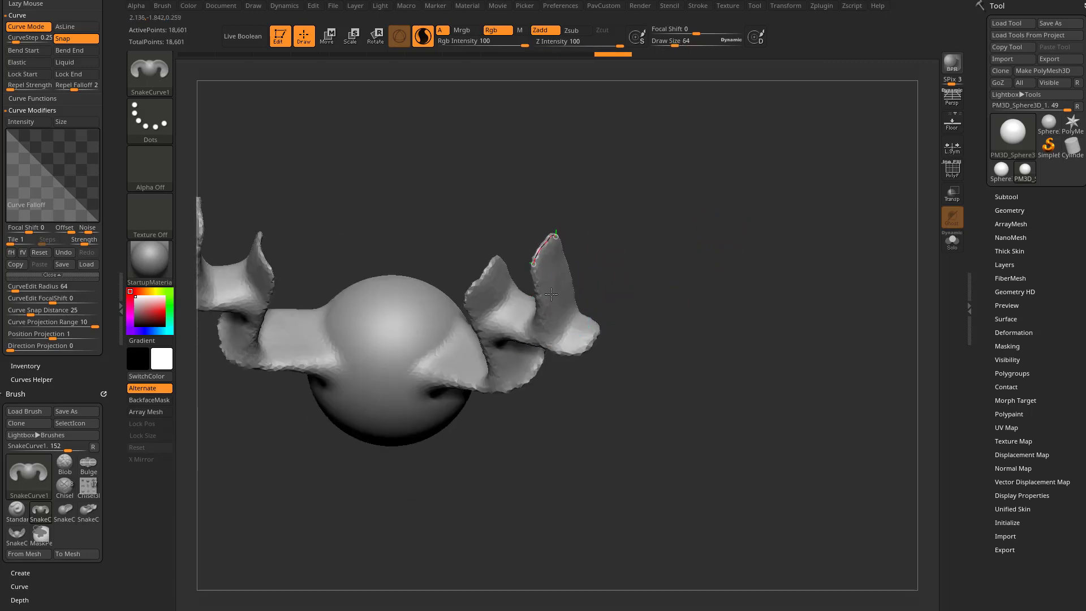
pyautogui.moveTo(628, 270)
pyautogui.mouseDown()
pyautogui.moveTo(637, 303)
pyautogui.moveTo(613, 294)
pyautogui.mouseUp()
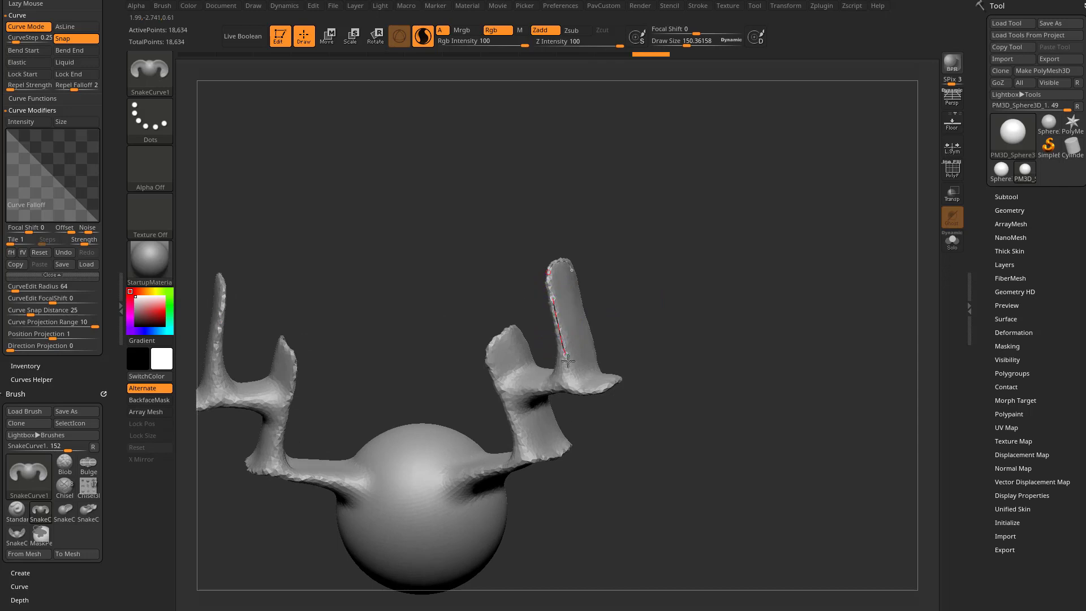
# - Draw a curve along the tallest antler branch and try pulling a broad sideways blade from it, redoing the pull once
pyautogui.moveTo(568, 361); pyautogui.dragTo(558, 323, button='right')
pyautogui.moveTo(558, 324); pyautogui.dragTo(536, 339)
pyautogui.moveTo(657, 309)
pyautogui.mouseDown()
pyautogui.moveTo(630, 316)
pyautogui.moveTo(664, 330)
pyautogui.moveTo(585, 362)
pyautogui.moveTo(518, 363)
pyautogui.mouseUp()
pyautogui.hotkey('ctrl', 'z')
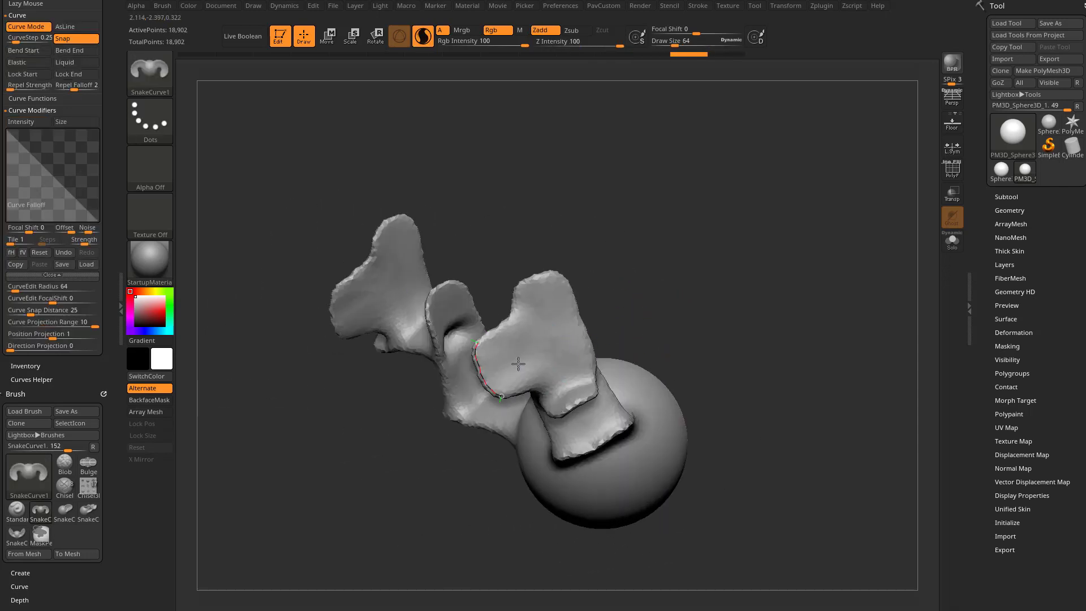
pyautogui.click(518, 363)
pyautogui.moveTo(594, 310)
pyautogui.mouseDown()
pyautogui.moveTo(661, 314)
pyautogui.moveTo(696, 206)
pyautogui.moveTo(678, 231)
pyautogui.moveTo(749, 291)
pyautogui.moveTo(725, 304)
pyautogui.moveTo(744, 343)
pyautogui.mouseUp()
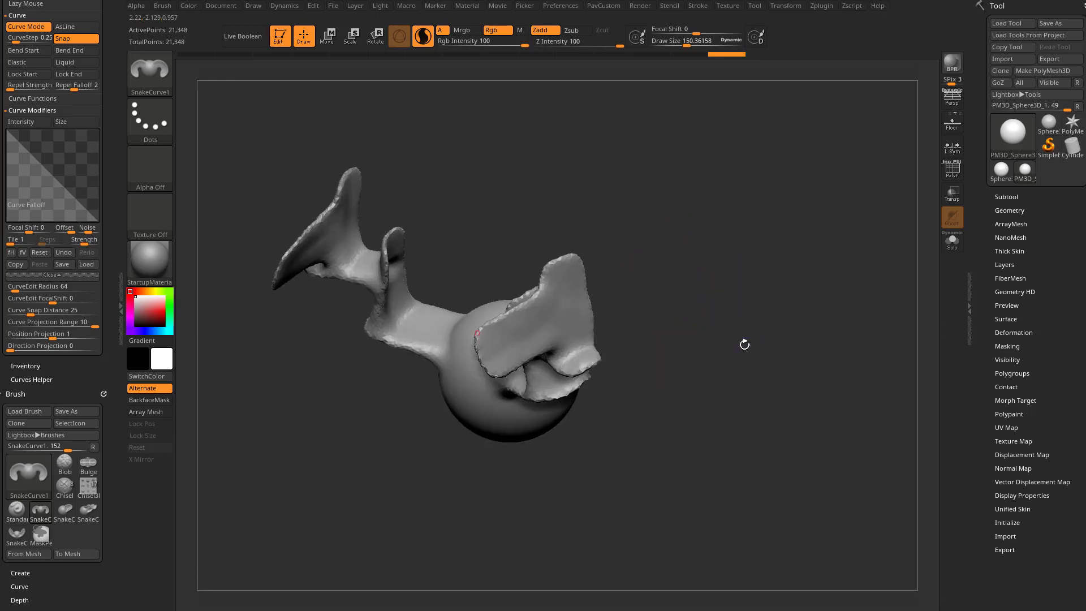
# - Undo all the antler branches and curves back to the plain sphere
pyautogui.hotkey('ctrl', 'z')
pyautogui.hotkey('ctrl', 'z')
pyautogui.hotkey('ctrl', 'z')
pyautogui.hotkey('ctrl', 'z')
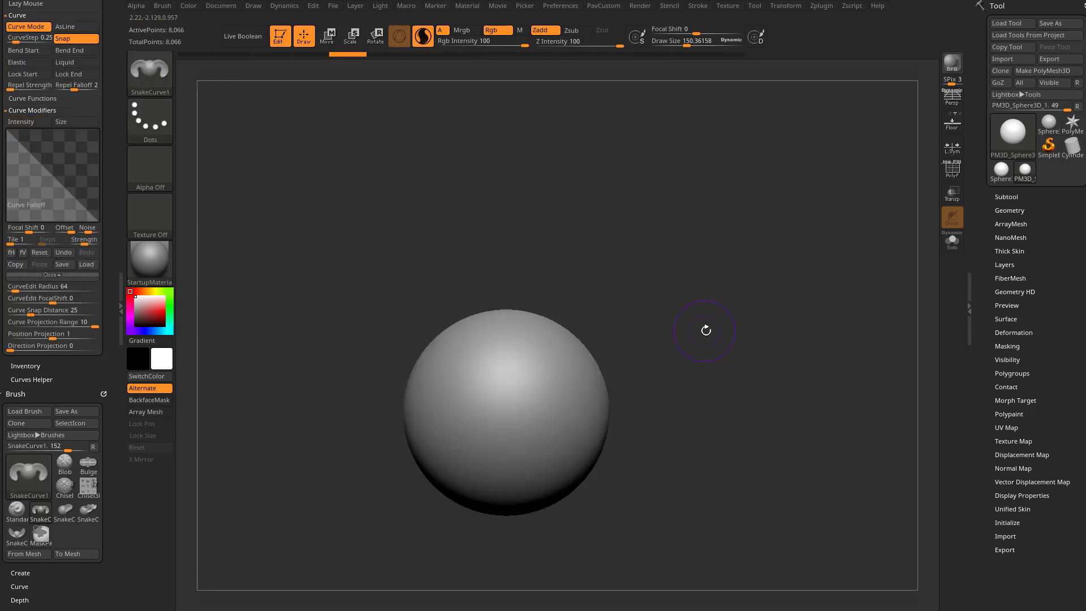
pyautogui.click(83, 374)
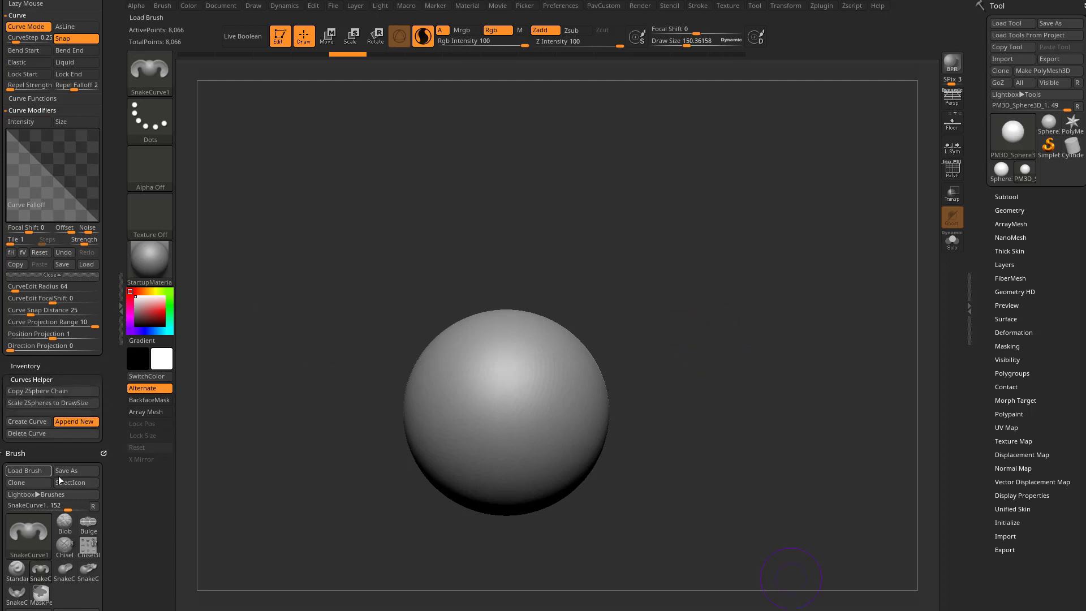
pyautogui.keyDown('shift'); pyautogui.click(39, 368); pyautogui.keyUp('shift')
pyautogui.keyDown('shift'); pyautogui.click(37, 368); pyautogui.keyUp('shift')
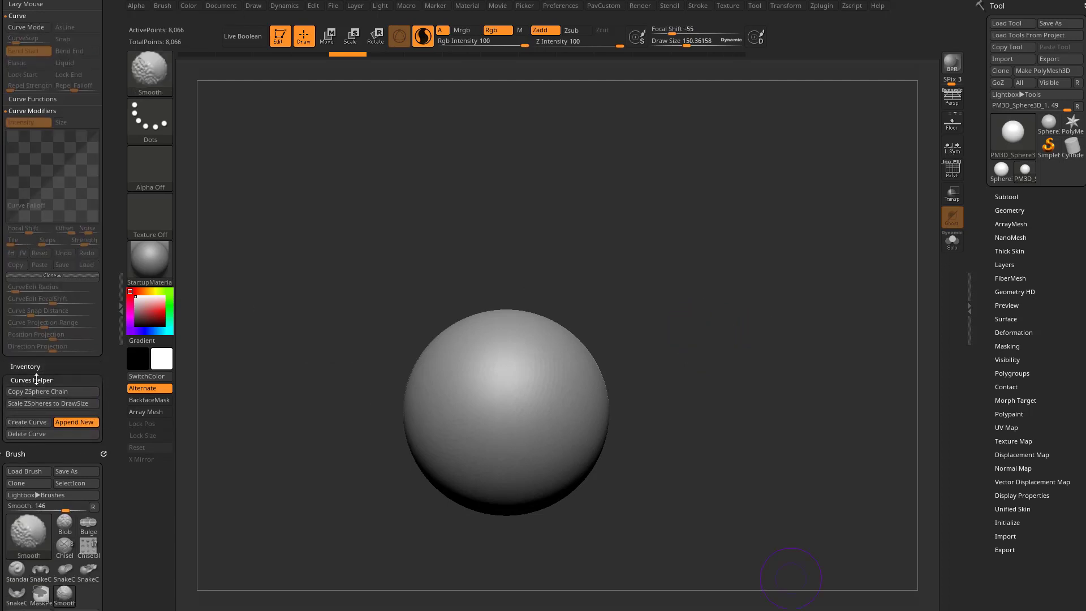
pyautogui.keyDown('shift'); pyautogui.click(37, 379); pyautogui.keyUp('shift')
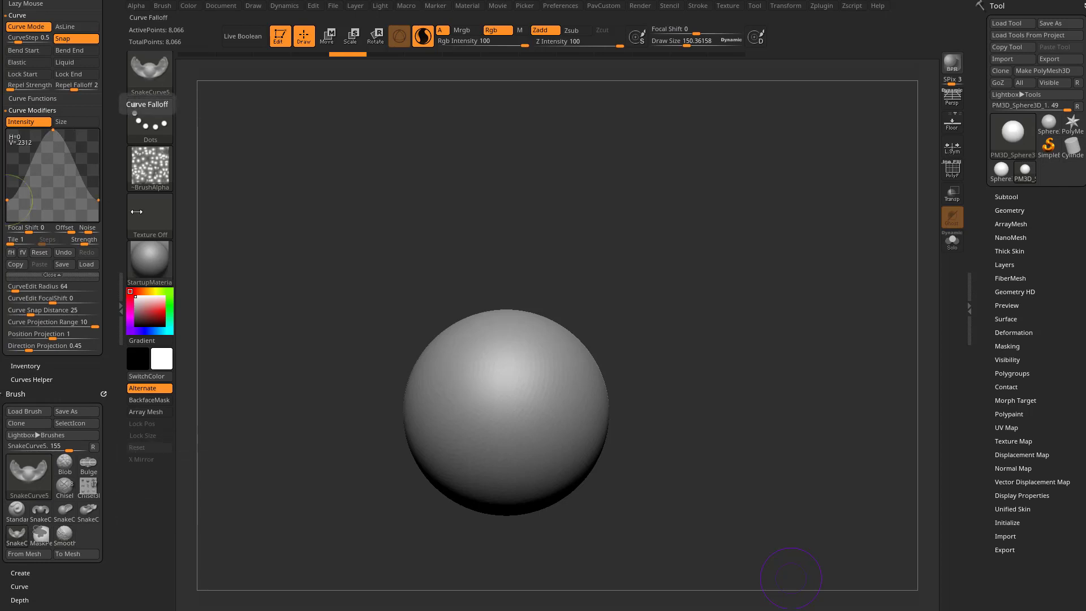
# - Select the SnakeCurve5 brush, draw a mirrored curve down the sphere's side, and try a first short pull from it
pyautogui.moveTo(556, 376); pyautogui.dragTo(509, 455)
pyautogui.moveTo(637, 358); pyautogui.dragTo(679, 385)
pyautogui.click(539, 385)
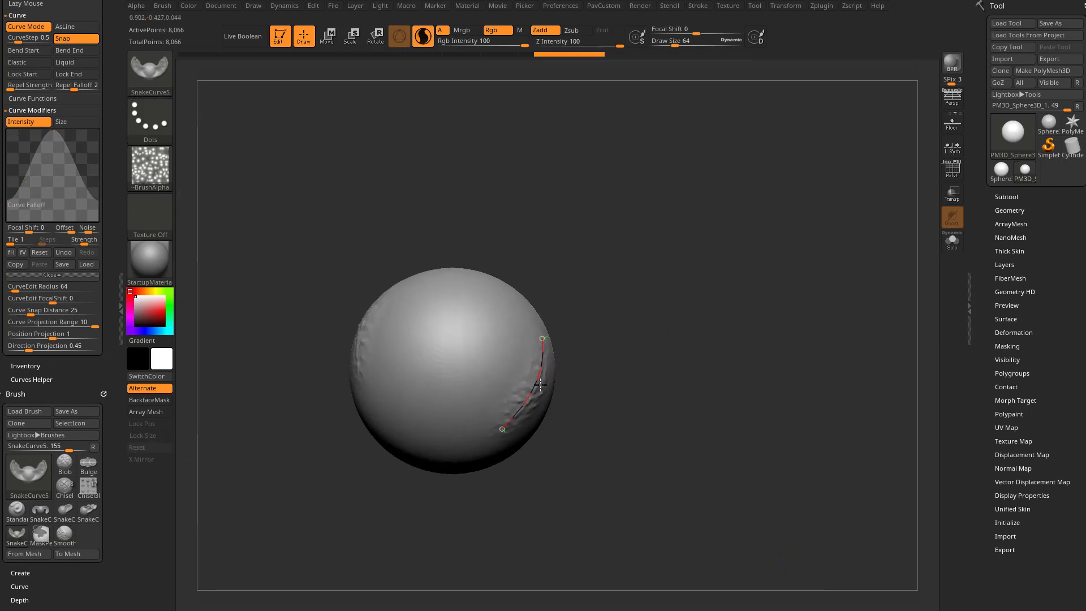
pyautogui.moveTo(541, 385); pyautogui.dragTo(557, 353)
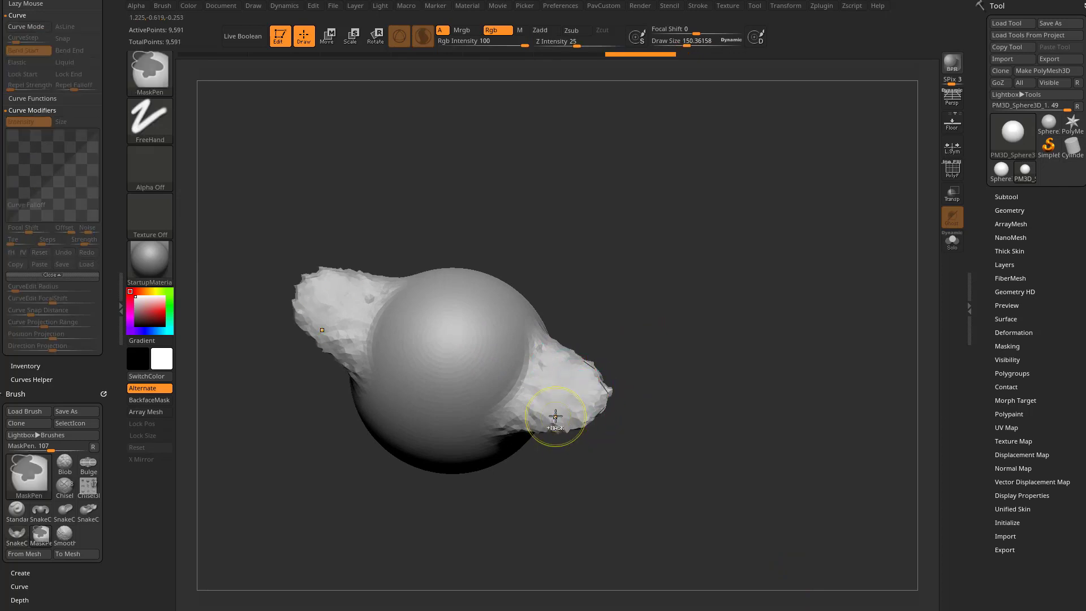
pyautogui.hotkey('ctrl', 'z')
# - Try pulling long spiky horns that bend upward from the curve, then undo the pulls while keeping the curve
pyautogui.moveTo(535, 383)
pyautogui.mouseDown()
pyautogui.moveTo(579, 388)
pyautogui.moveTo(628, 370)
pyautogui.mouseUp()
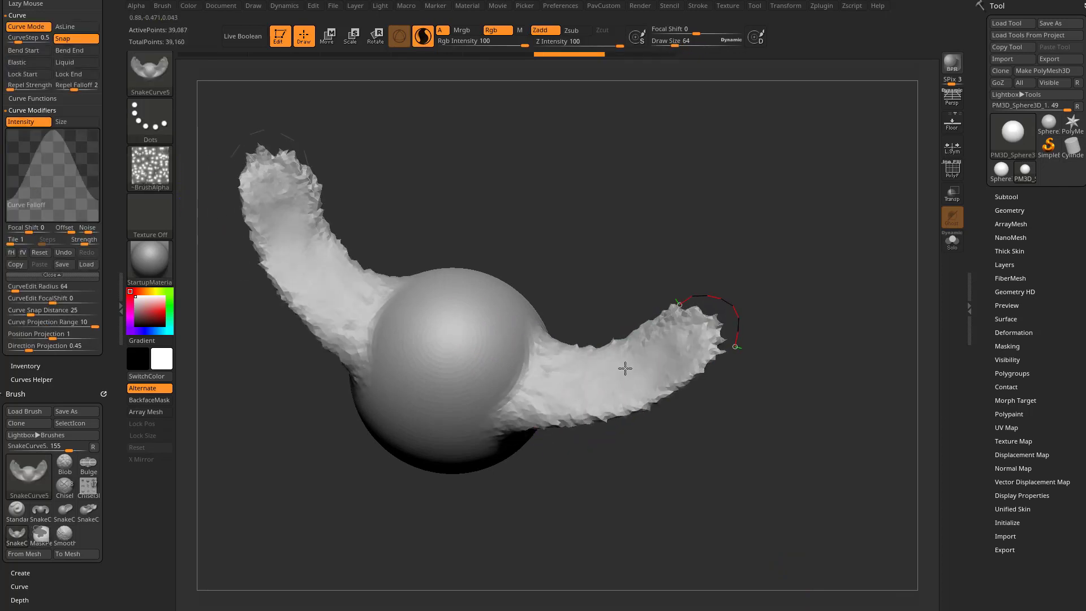
pyautogui.moveTo(606, 475); pyautogui.dragTo(606, 443)
pyautogui.moveTo(548, 370)
pyautogui.mouseDown()
pyautogui.moveTo(523, 382)
pyautogui.moveTo(569, 374)
pyautogui.mouseUp()
pyautogui.hotkey('ctrl', 'z')
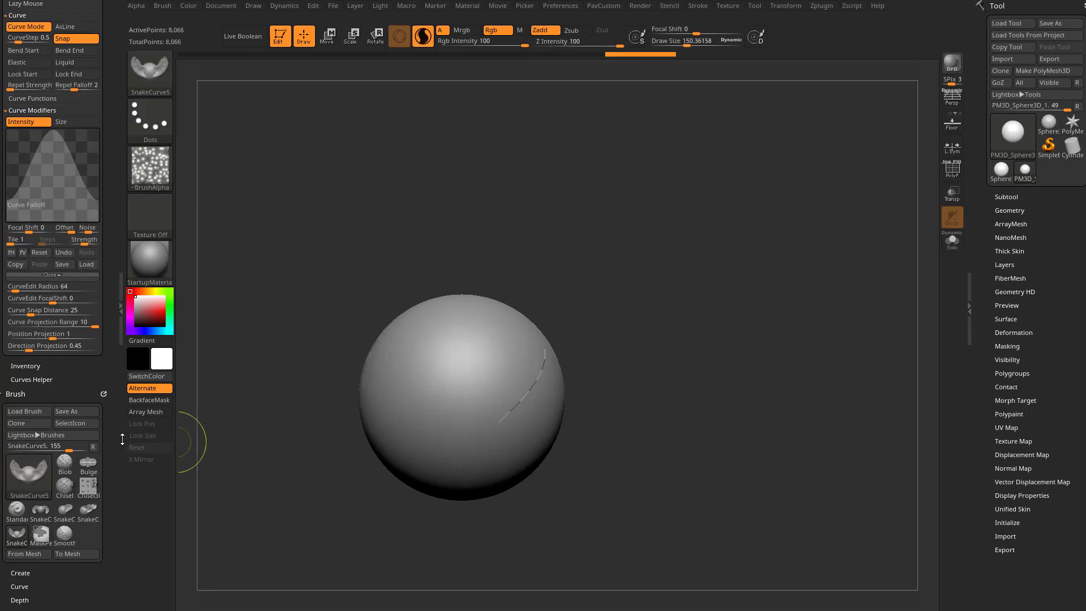
# - Set the SnakeCurve5 brush's Strength Multiplier to 1 and try pulling rough horns from the curve, then undo the pulls
pyautogui.moveTo(113, 465); pyautogui.dragTo(117, 353)
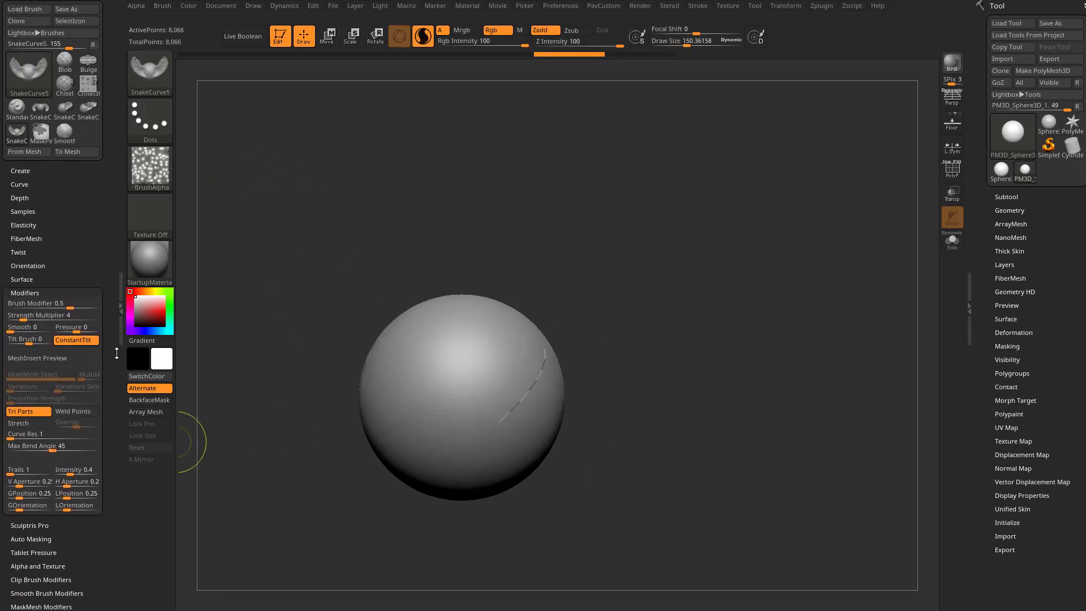
pyautogui.click(27, 319)
pyautogui.write('1')
pyautogui.press('Return')
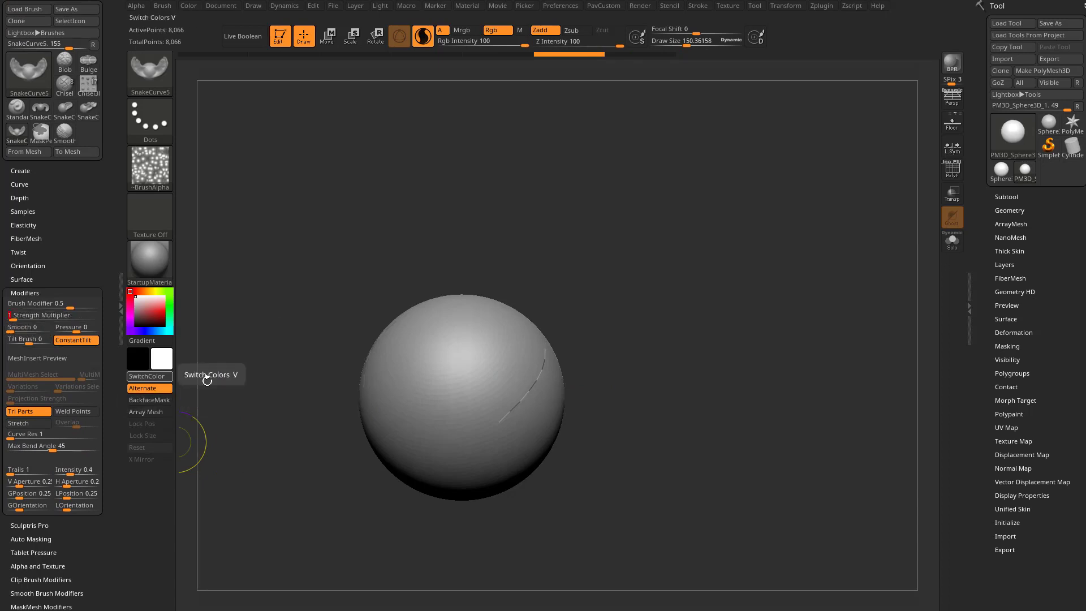
pyautogui.moveTo(567, 355)
pyautogui.mouseDown()
pyautogui.moveTo(587, 380)
pyautogui.moveTo(547, 384)
pyautogui.moveTo(671, 375)
pyautogui.mouseUp()
pyautogui.moveTo(740, 449); pyautogui.dragTo(675, 460)
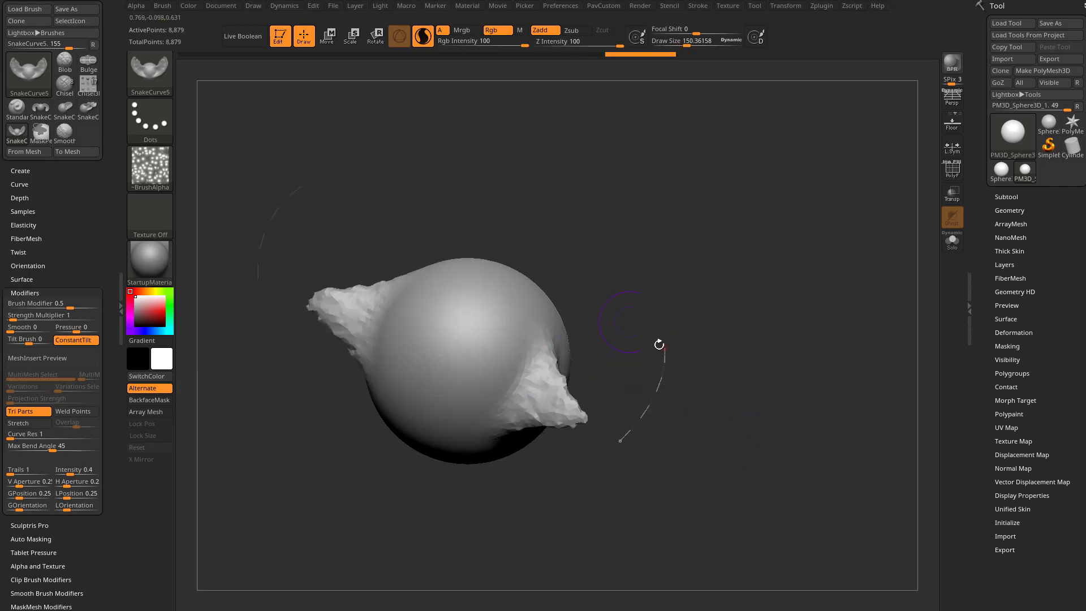
pyautogui.hotkey('ctrl', 'z')
pyautogui.hotkey('ctrl', 'z')
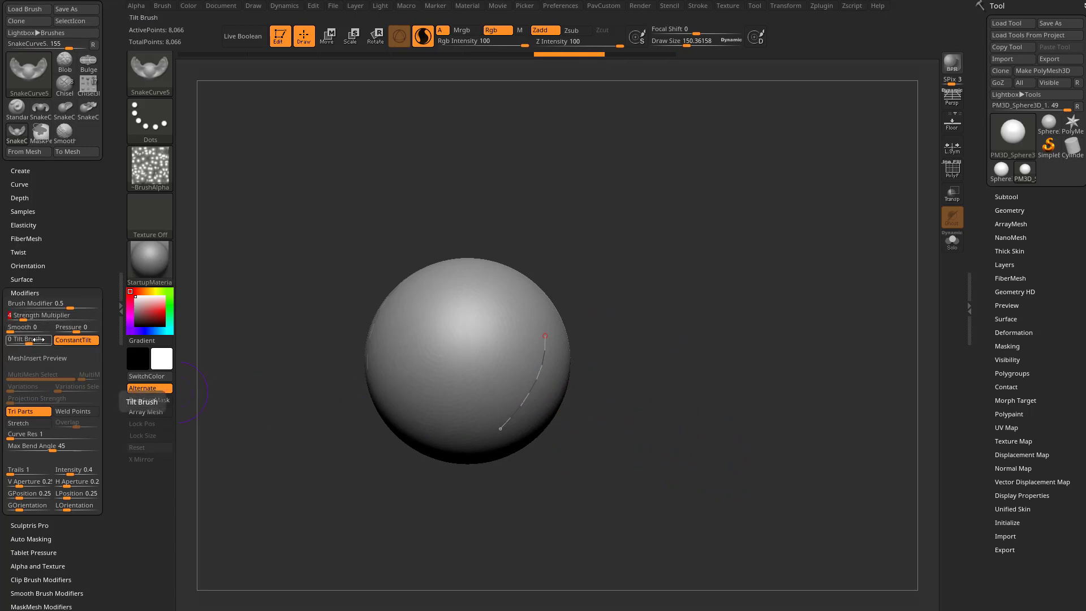
# - Try pulling long, rough, bending horns from the curve with the Strength Multiplier at 4, then undo the pull
pyautogui.moveTo(608, 330); pyautogui.dragTo(643, 286)
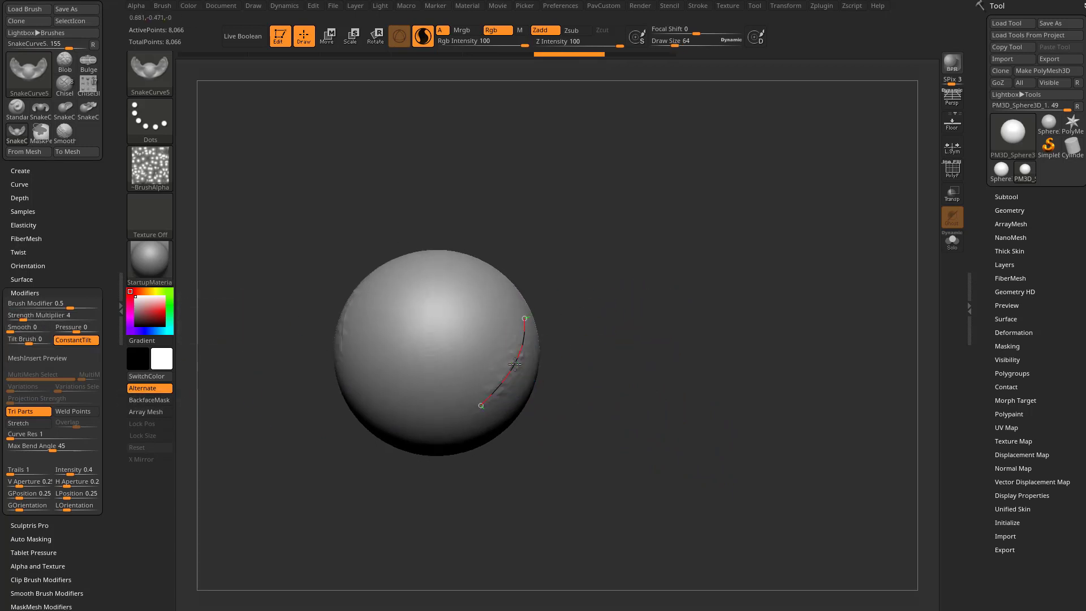
pyautogui.moveTo(515, 364); pyautogui.dragTo(643, 387)
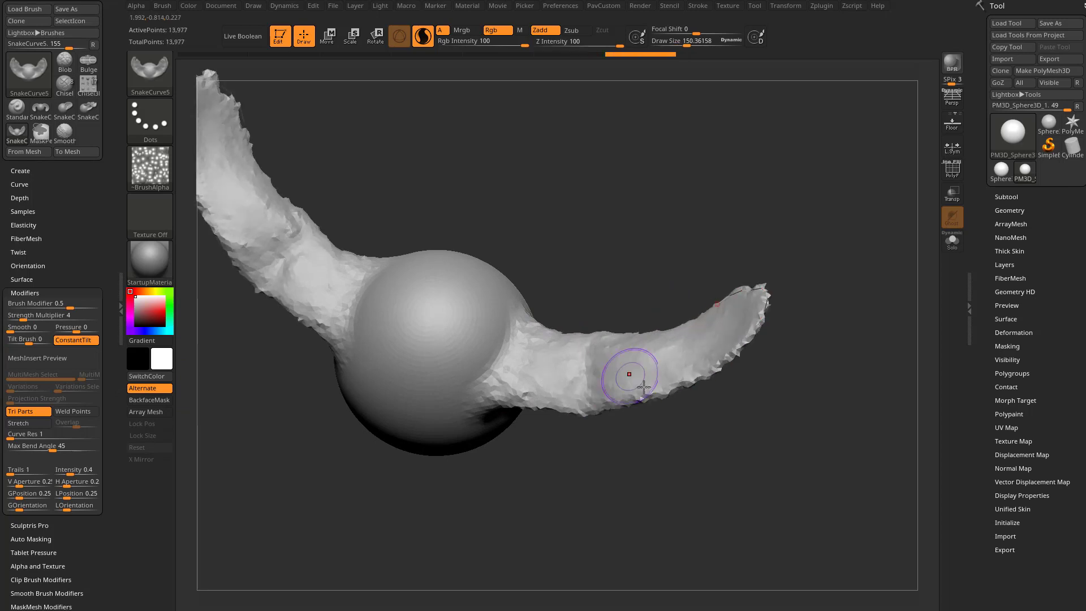
pyautogui.moveTo(736, 469); pyautogui.dragTo(718, 435)
pyautogui.hotkey('ctrl', 'z')
# - Select the SnakeCurve1 brush and try a short pull from the existing curve, then undo it
pyautogui.scroll(10, 44, 315)
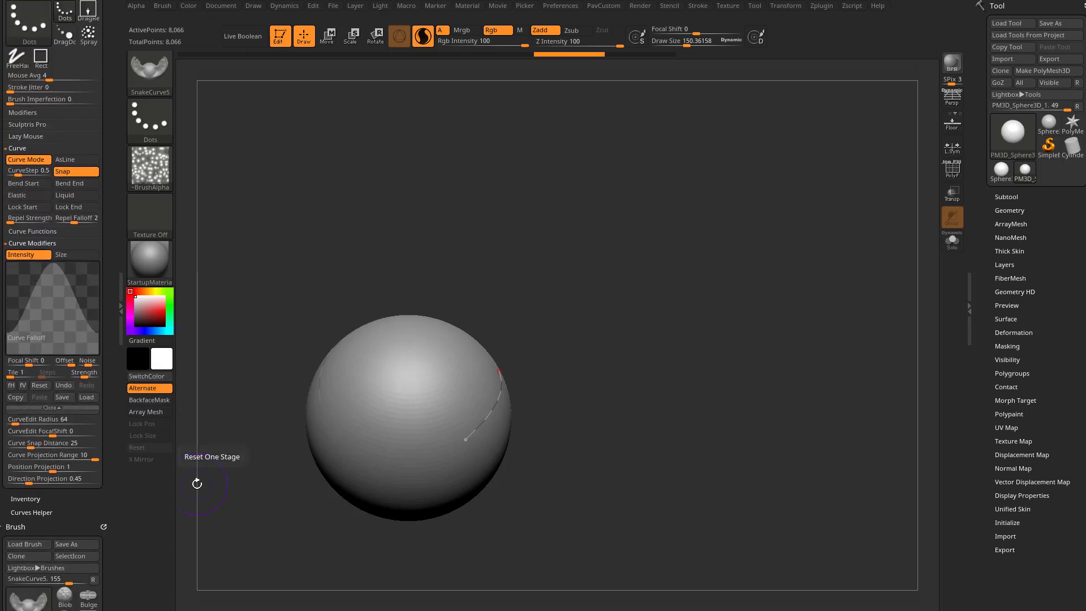
pyautogui.scroll(-3, 113, 436)
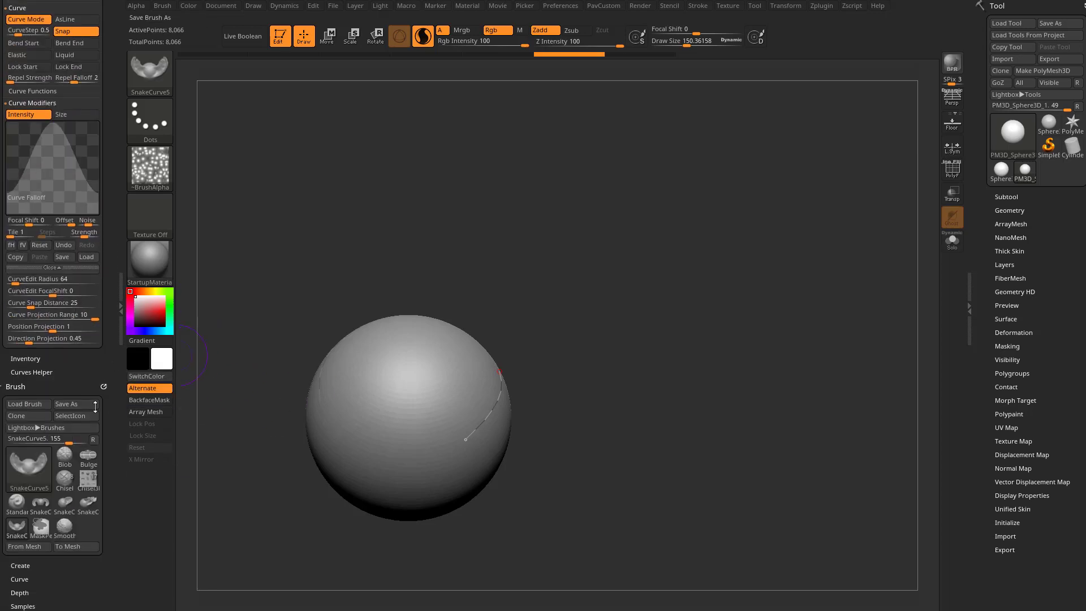
pyautogui.click(44, 507)
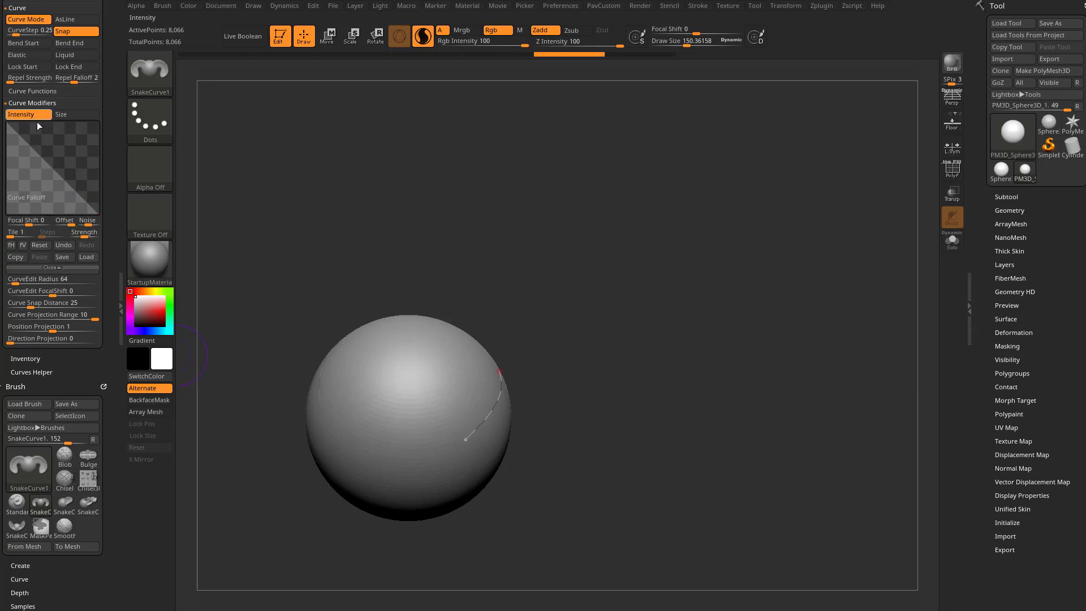
pyautogui.moveTo(591, 323); pyautogui.dragTo(574, 359)
pyautogui.moveTo(504, 387); pyautogui.dragTo(535, 380)
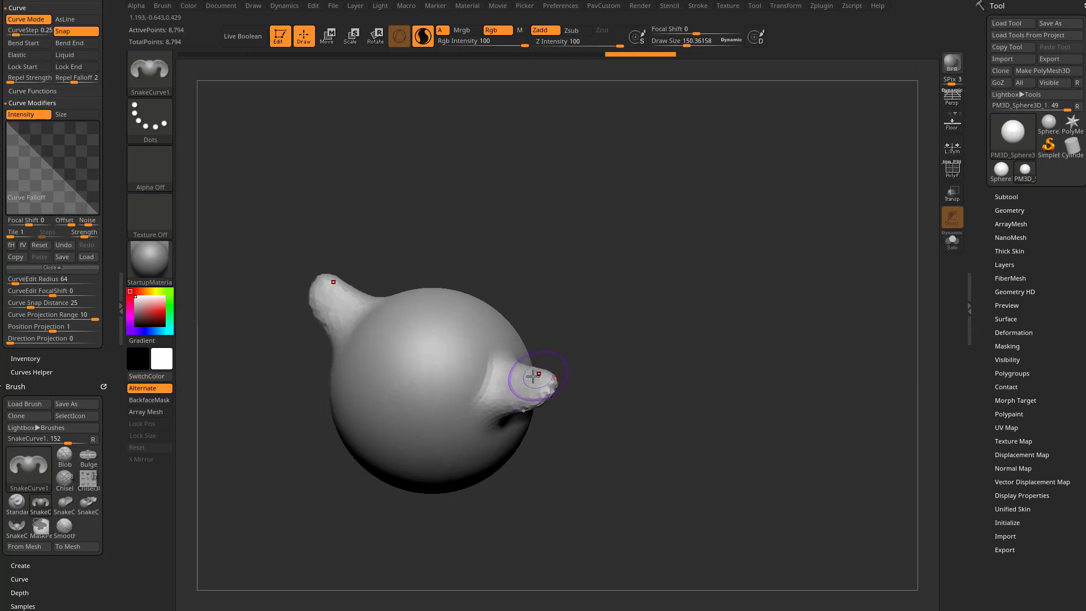
pyautogui.hotkey('ctrl', 'z')
# - Lengthen the curve down the sphere's side and try pulling a broad curved blade from it, then undo the pulls
pyautogui.moveTo(447, 456); pyautogui.dragTo(446, 461)
pyautogui.moveTo(496, 386); pyautogui.dragTo(603, 422)
pyautogui.hotkey('ctrl', 'z')
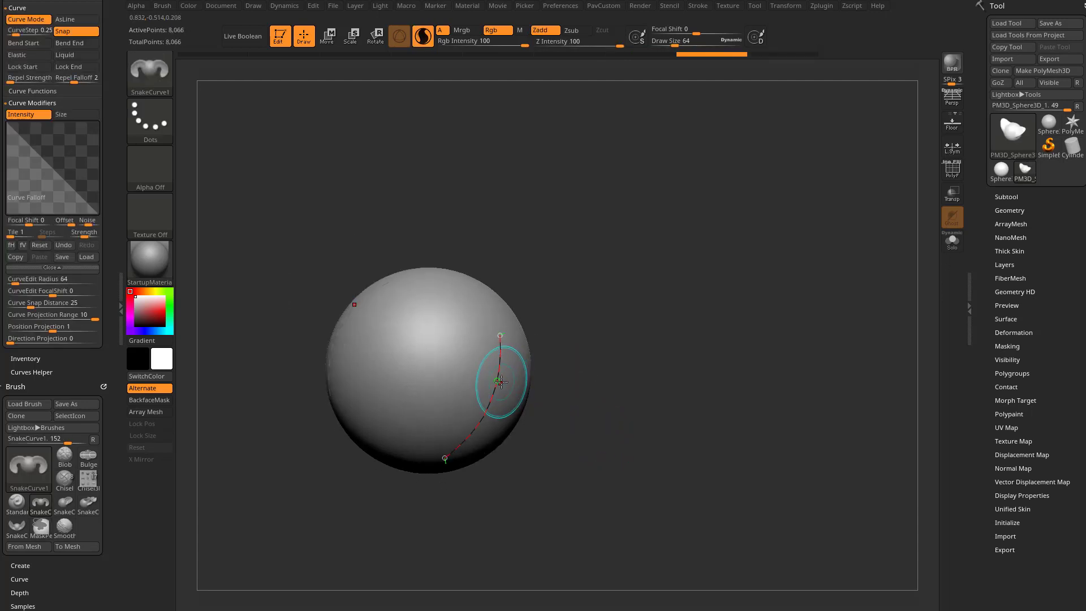
pyautogui.moveTo(502, 380); pyautogui.dragTo(526, 422)
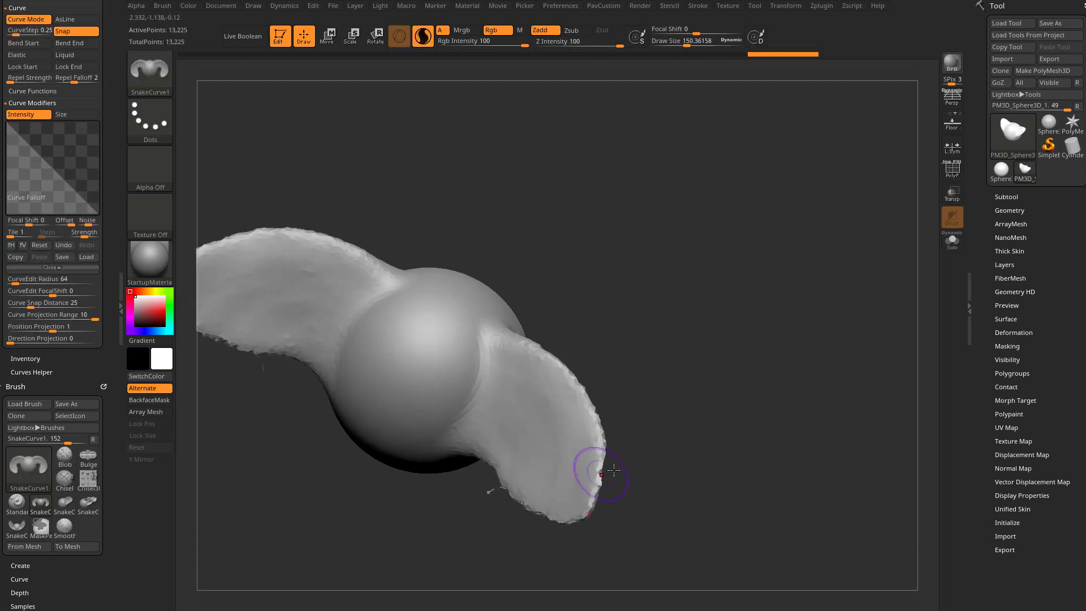
pyautogui.hotkey('ctrl', 'z')
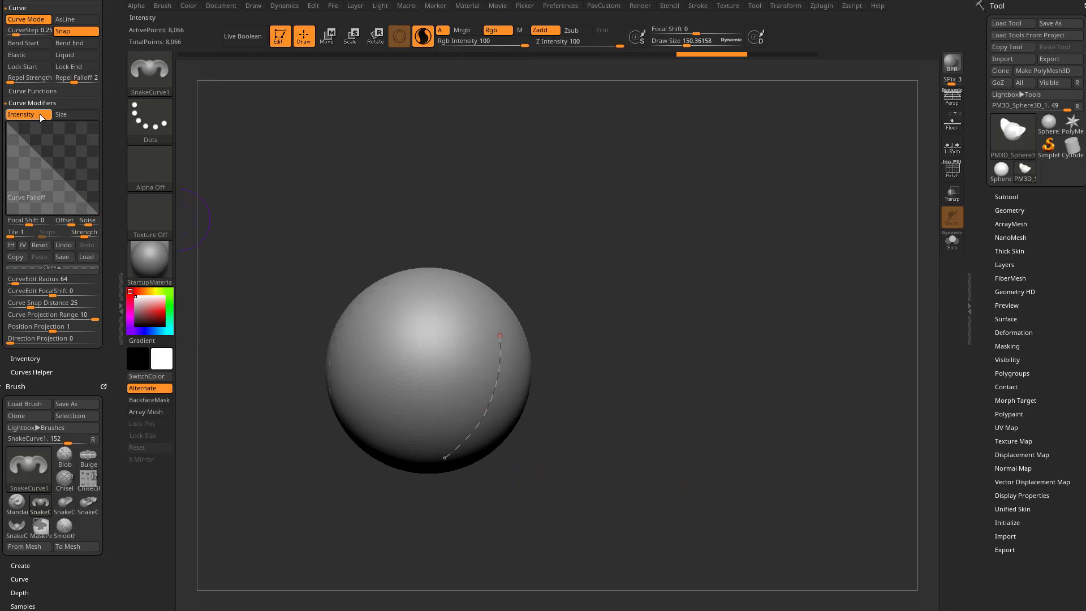
# - Switch the curve falloff from Intensity to Size and try pulling tapered blades from the curve, undoing each pull
pyautogui.click(39, 117)
pyautogui.click(75, 115)
pyautogui.moveTo(490, 392); pyautogui.dragTo(485, 478)
pyautogui.hotkey('ctrl', 'z')
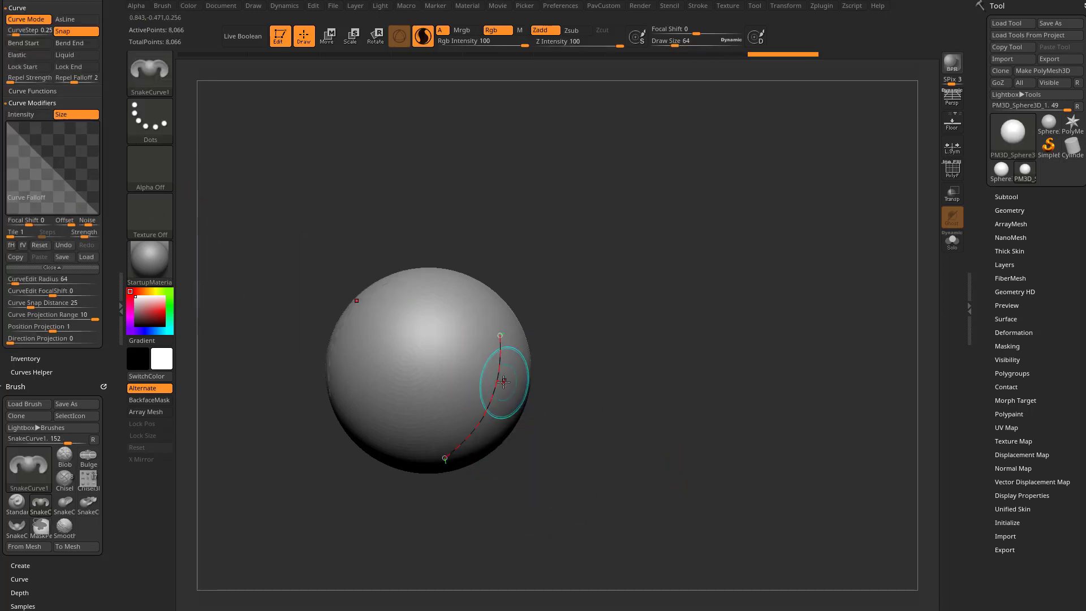
pyautogui.moveTo(503, 381); pyautogui.dragTo(543, 452)
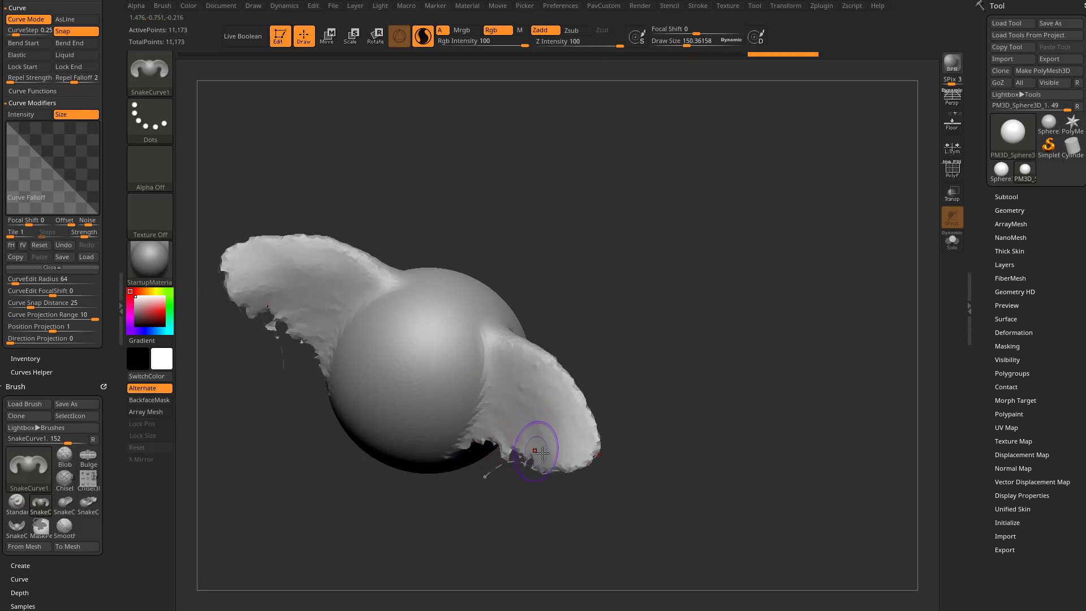
pyautogui.moveTo(643, 412); pyautogui.dragTo(577, 396)
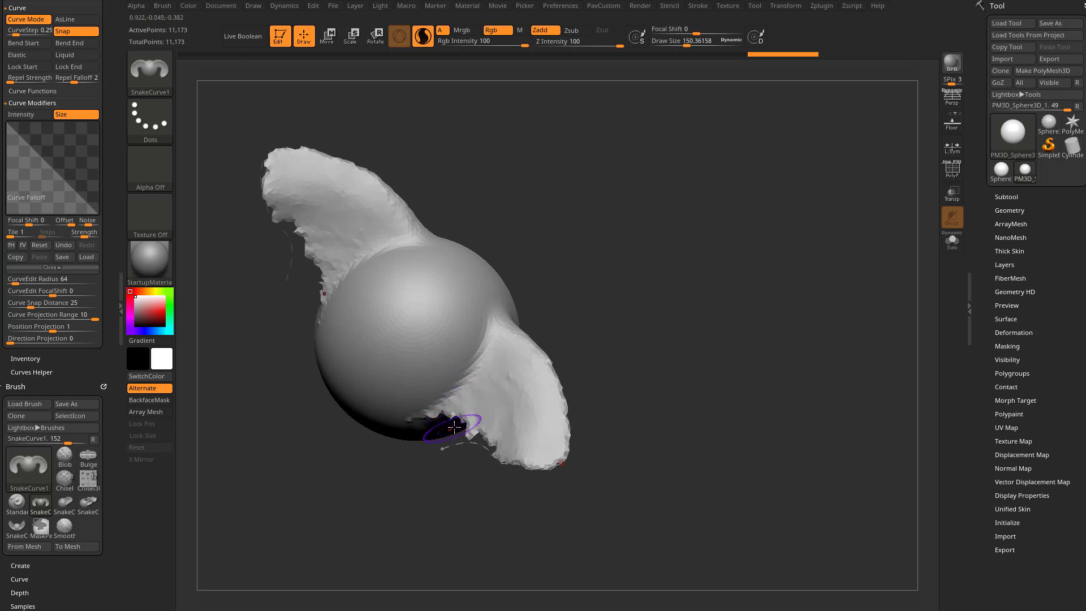
pyautogui.hotkey('ctrl', 'z')
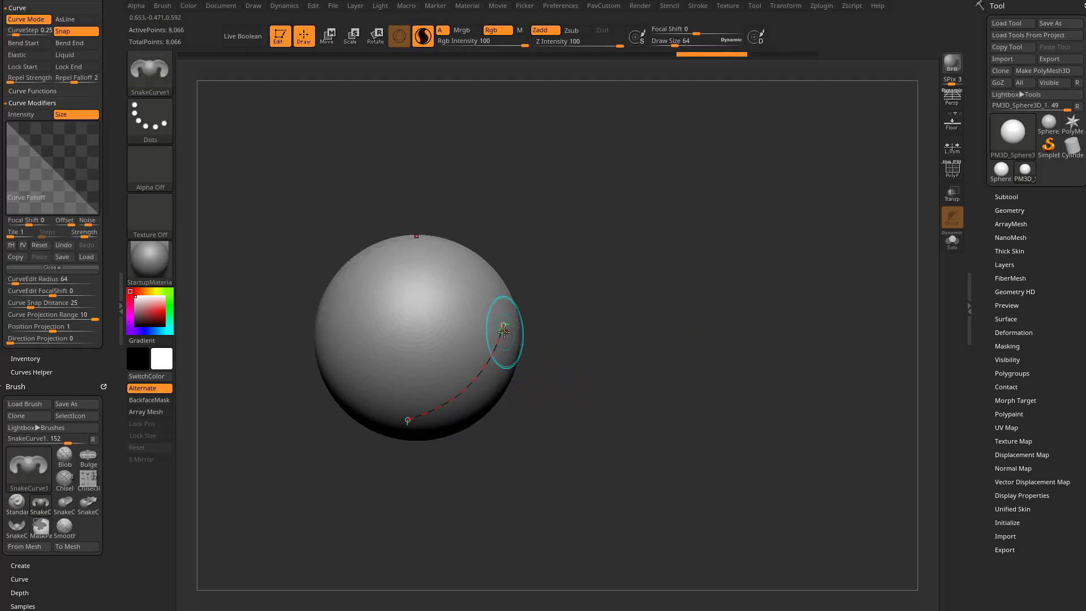
pyautogui.moveTo(485, 370); pyautogui.dragTo(540, 450)
pyautogui.hotkey('ctrl', 'z')
# - Set the Draw Size to 90.91 and try pulling ridged blades from the curve with Size falloff, then undo the pull
pyautogui.press('s')
pyautogui.moveTo(655, 365); pyautogui.dragTo(647, 366)
pyautogui.moveTo(480, 369); pyautogui.dragTo(588, 382)
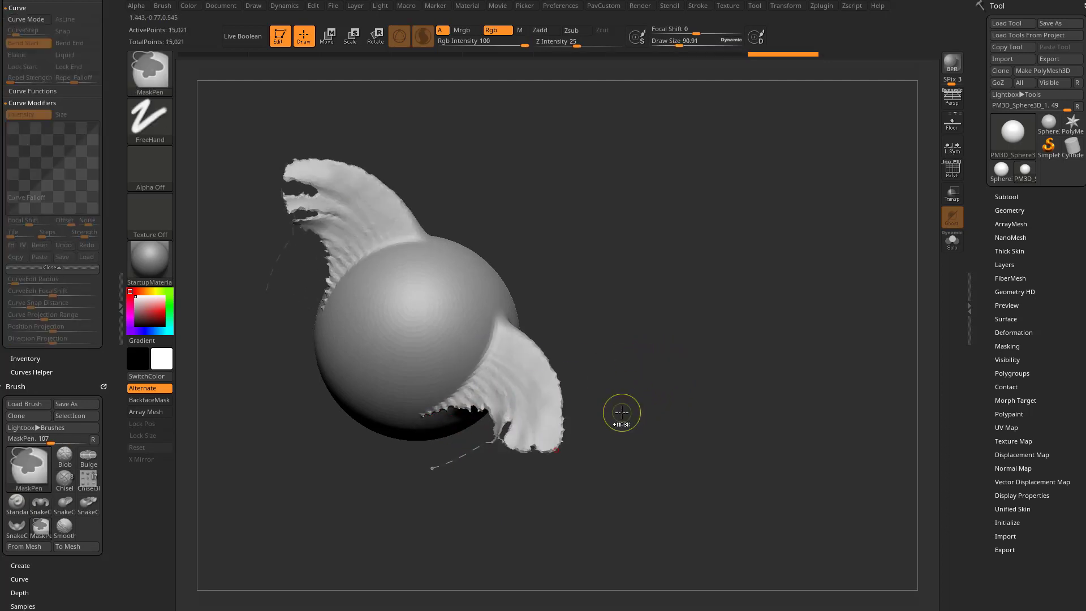
pyautogui.hotkey('ctrl', 'z')
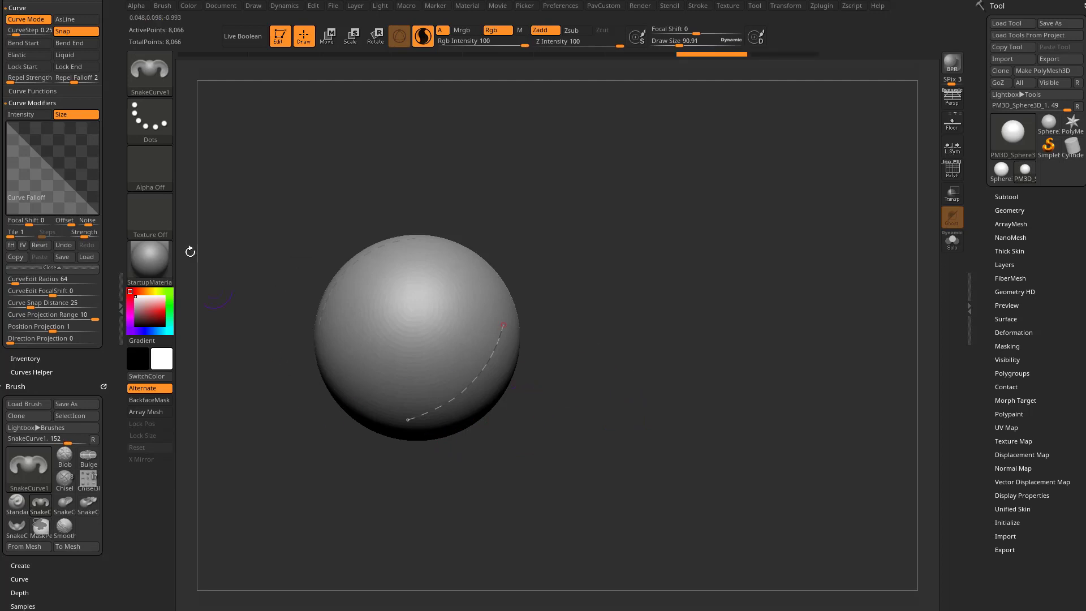
# - Switch the curve falloff back to Intensity and try pulling long wide blades from the curve, then undo the last pull
pyautogui.moveTo(516, 397); pyautogui.dragTo(582, 399)
pyautogui.moveTo(484, 371); pyautogui.dragTo(500, 422)
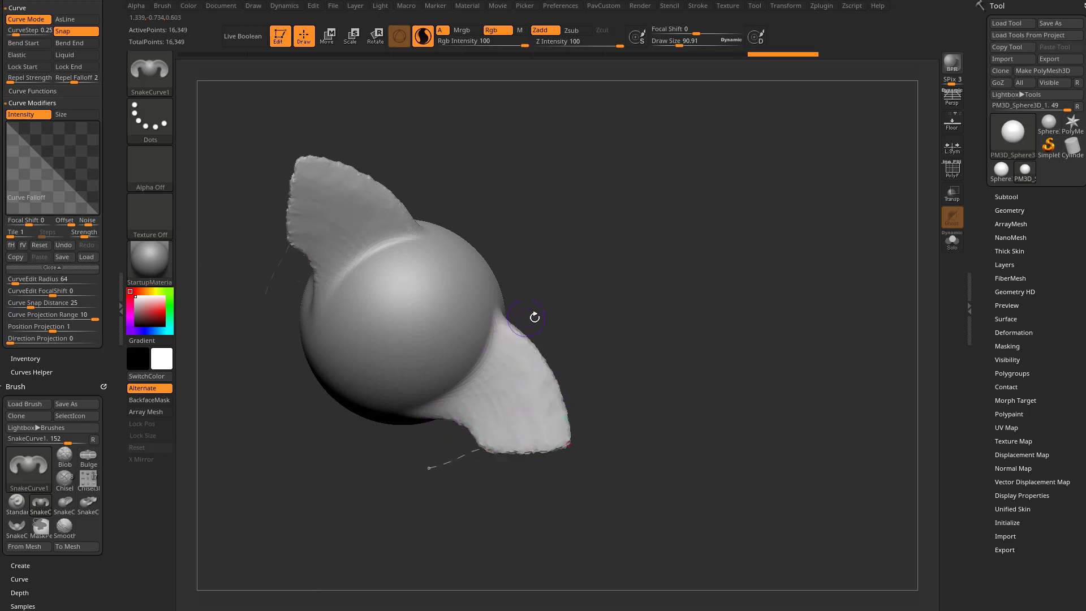
pyautogui.moveTo(716, 375); pyautogui.dragTo(694, 414)
pyautogui.moveTo(526, 430); pyautogui.dragTo(503, 501)
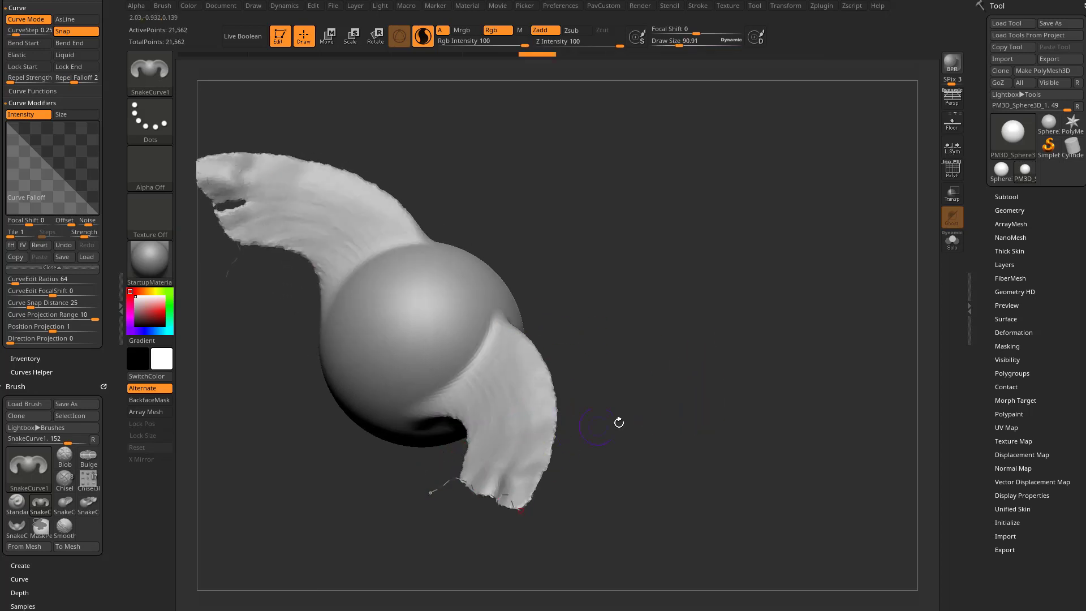
pyautogui.hotkey('ctrl', 'z')
# - Pull a mirrored pair of short, broad blades outward from the curve on the sphere
pyautogui.keyDown('alt'); pyautogui.moveTo(633, 401); pyautogui.dragTo(659, 396); pyautogui.keyUp('alt')
pyautogui.click(574, 369)
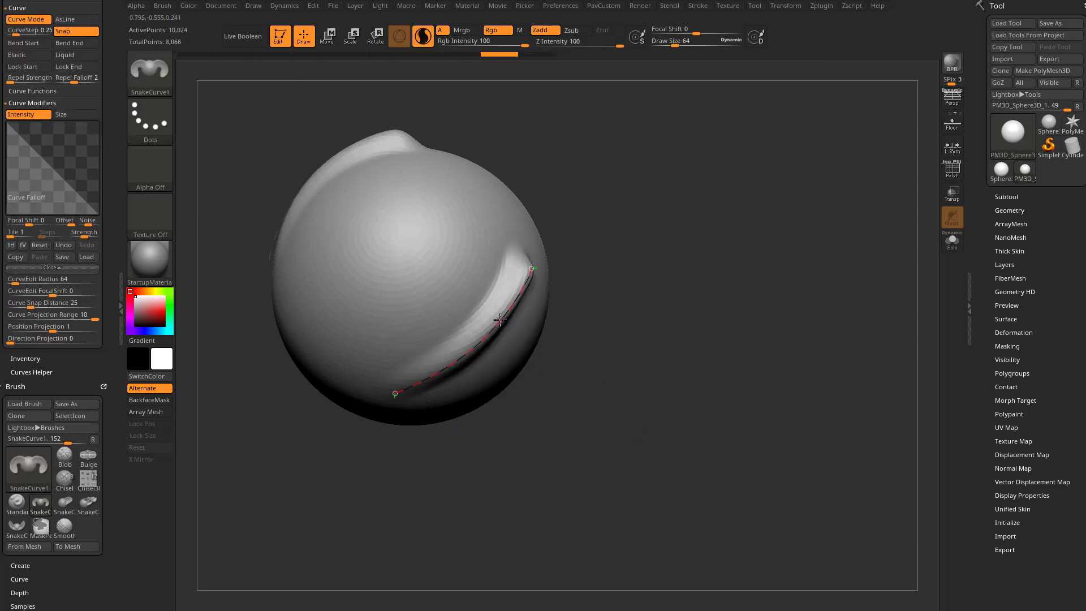
pyautogui.click(524, 323)
pyautogui.moveTo(645, 317); pyautogui.dragTo(669, 317)
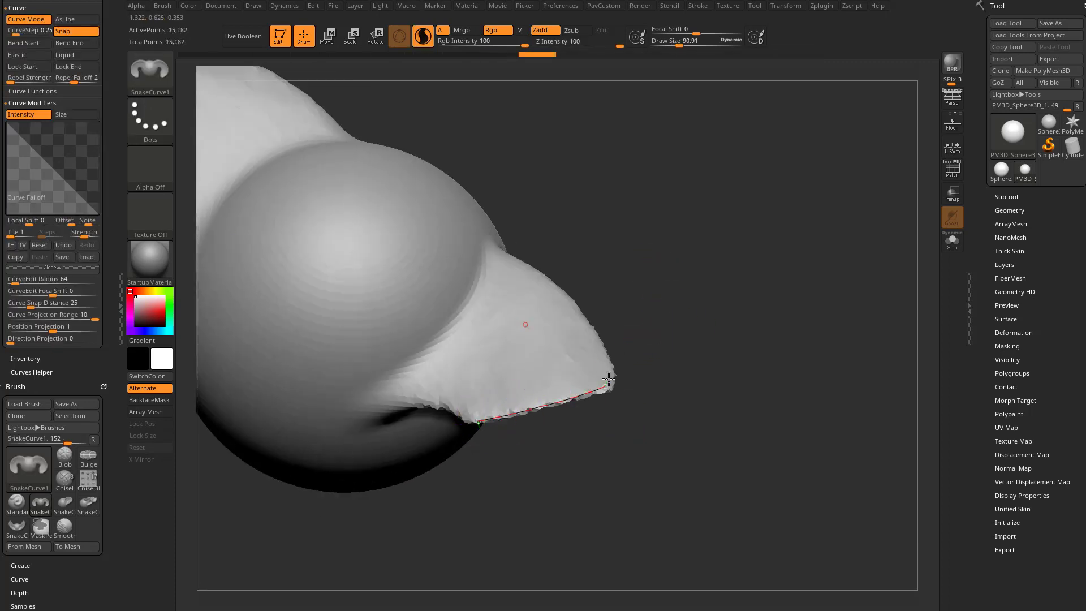
pyautogui.moveTo(639, 362); pyautogui.dragTo(676, 345)
pyautogui.keyDown('alt'); pyautogui.moveTo(676, 344); pyautogui.dragTo(671, 400); pyautogui.keyUp('alt')
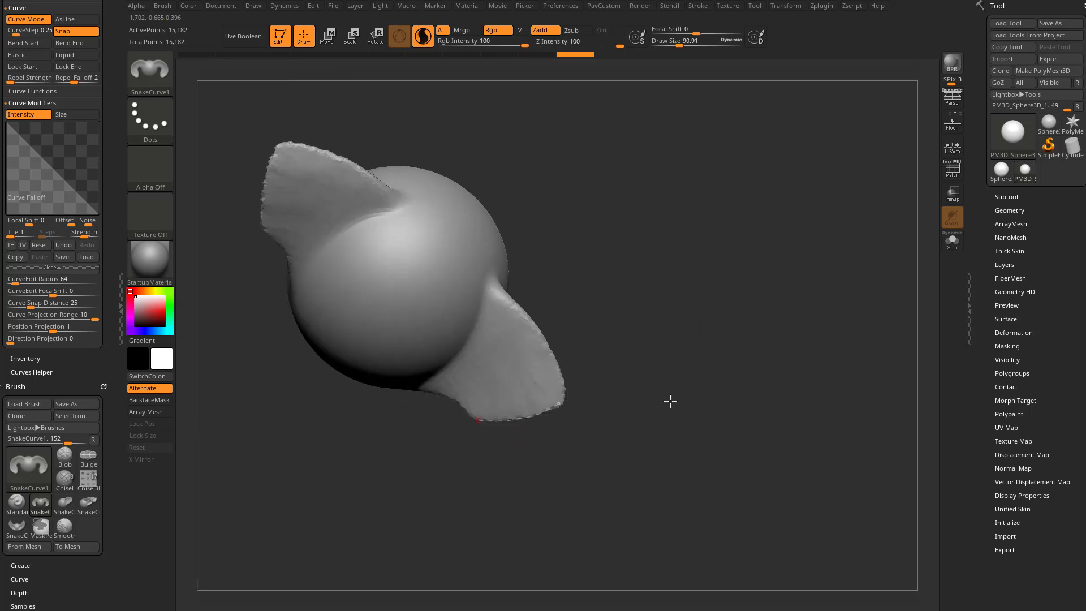
# - Flip the curve falloff horizontally and try extending the blade tips, then undo the pull and restore the falloff direction
pyautogui.click(24, 246)
pyautogui.moveTo(538, 416); pyautogui.dragTo(549, 425)
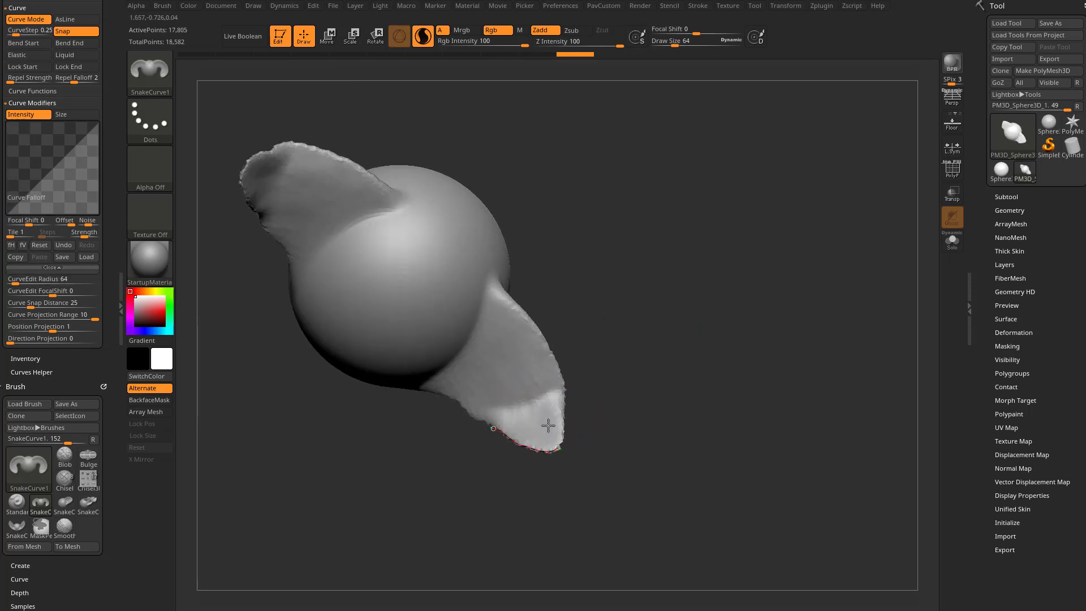
pyautogui.hotkey('ctrl', 'z')
pyautogui.click(23, 245)
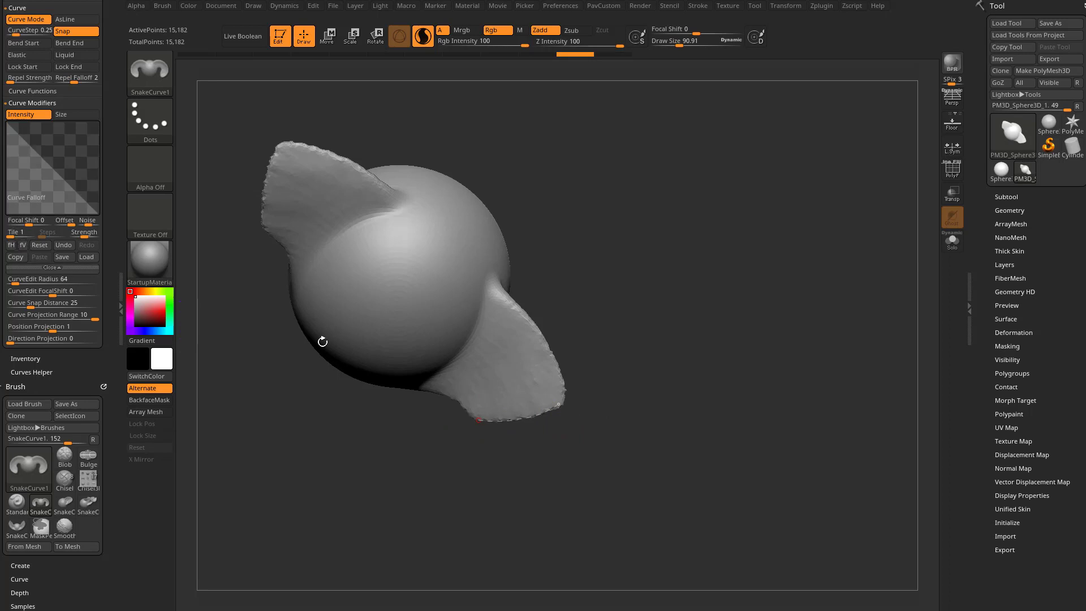
# - Try extending the blades with the unflipped falloff, then undo everything back to the plain sphere
pyautogui.moveTo(534, 417); pyautogui.dragTo(554, 448)
pyautogui.moveTo(616, 398); pyautogui.dragTo(715, 394)
pyautogui.hotkey('ctrl', 'z')
pyautogui.hotkey('ctrl', 'z')
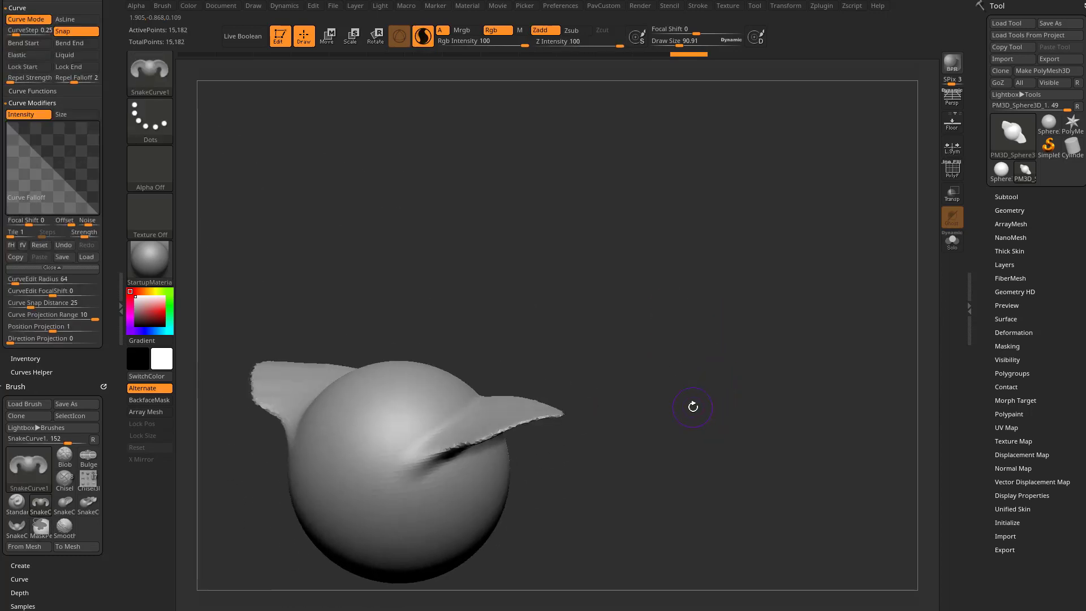
pyautogui.hotkey('ctrl', 'z')
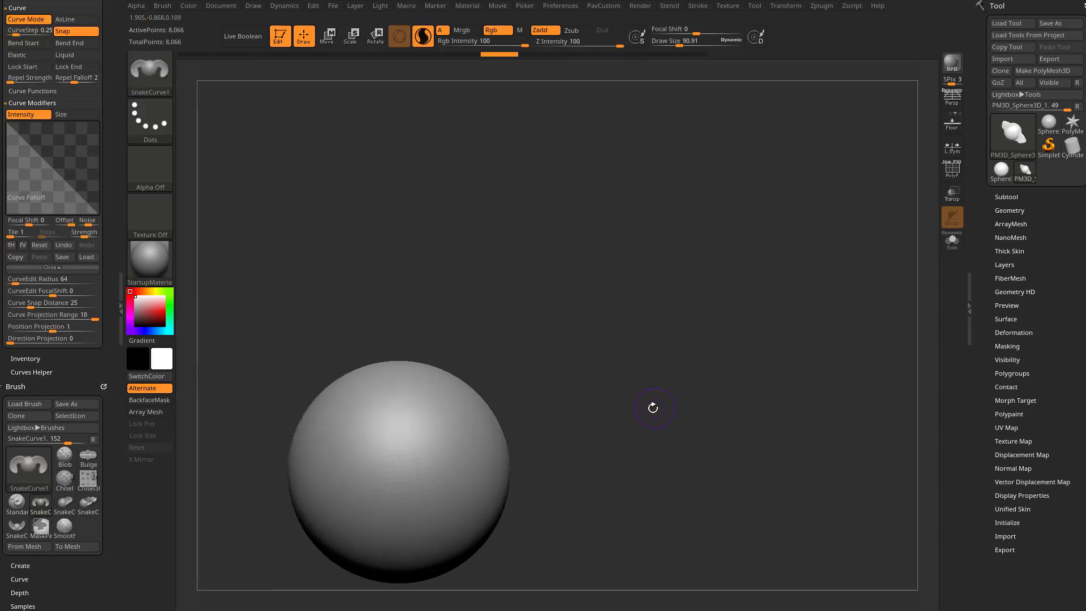
# - Assign Alpha 33 to the SnakeCurve1 brush and draw a mirrored curve down the sphere's side
pyautogui.keyDown('alt'); pyautogui.moveTo(653, 407); pyautogui.dragTo(738, 374); pyautogui.keyUp('alt')
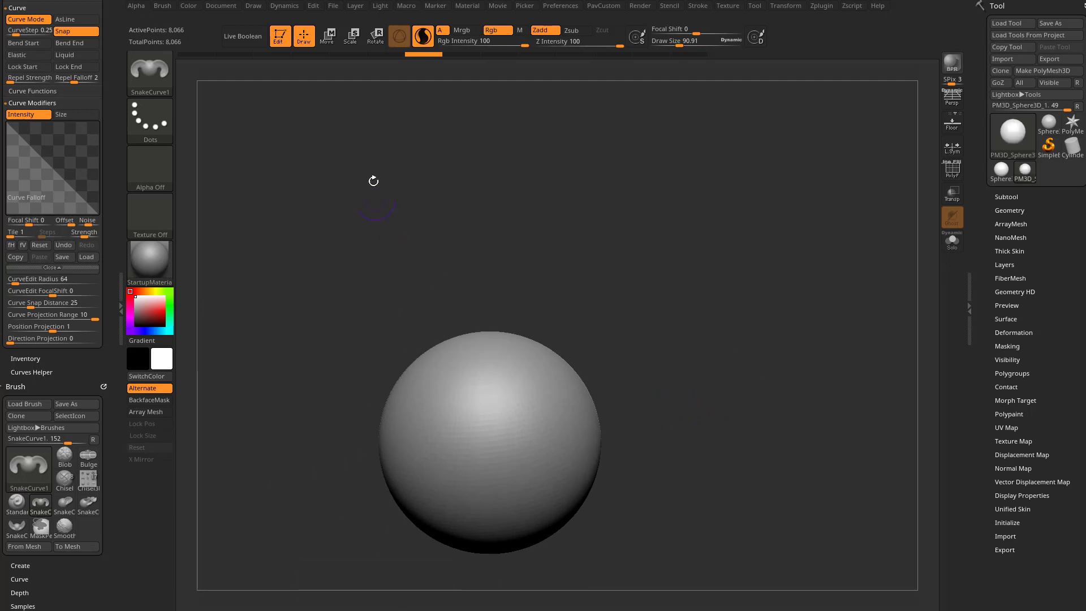
pyautogui.click(144, 185)
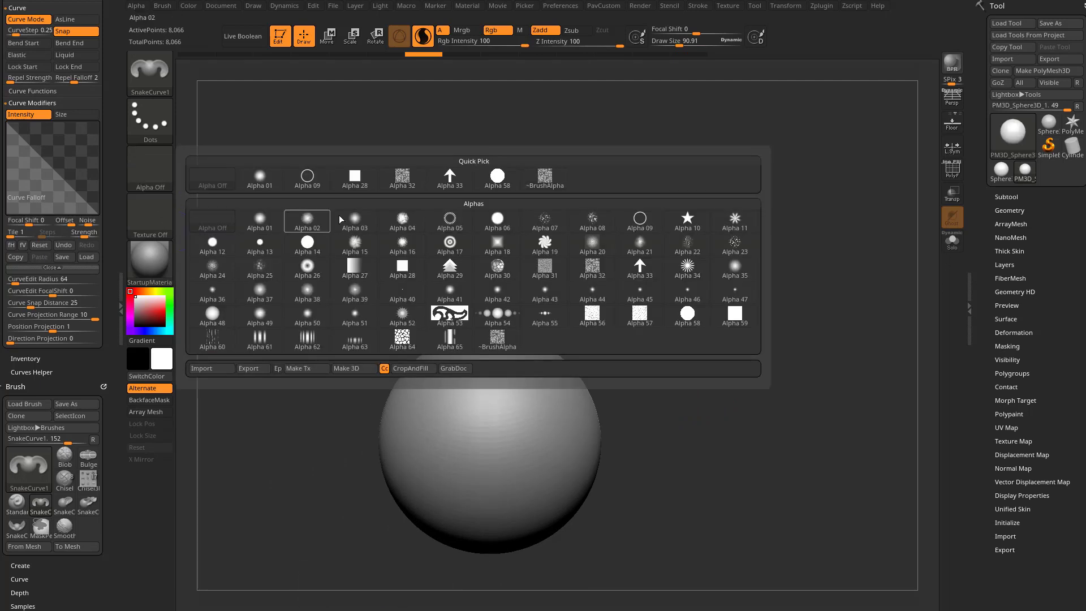
pyautogui.click(450, 176)
pyautogui.moveTo(647, 315); pyautogui.dragTo(391, 300)
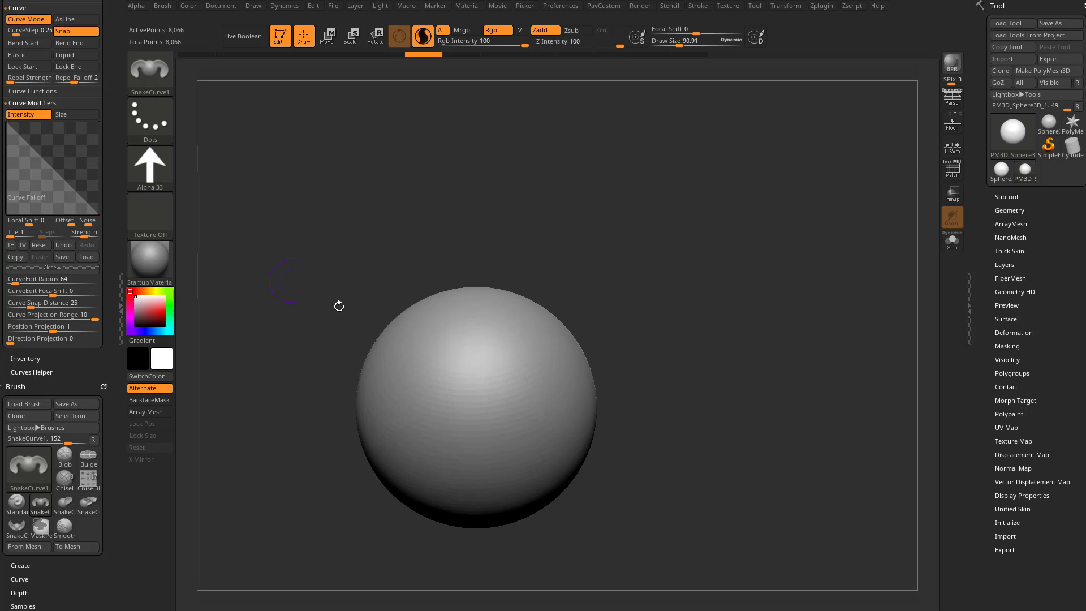
pyautogui.moveTo(533, 339); pyautogui.dragTo(485, 456)
pyautogui.keyDown('alt'); pyautogui.moveTo(656, 371); pyautogui.dragTo(634, 299); pyautogui.keyUp('alt')
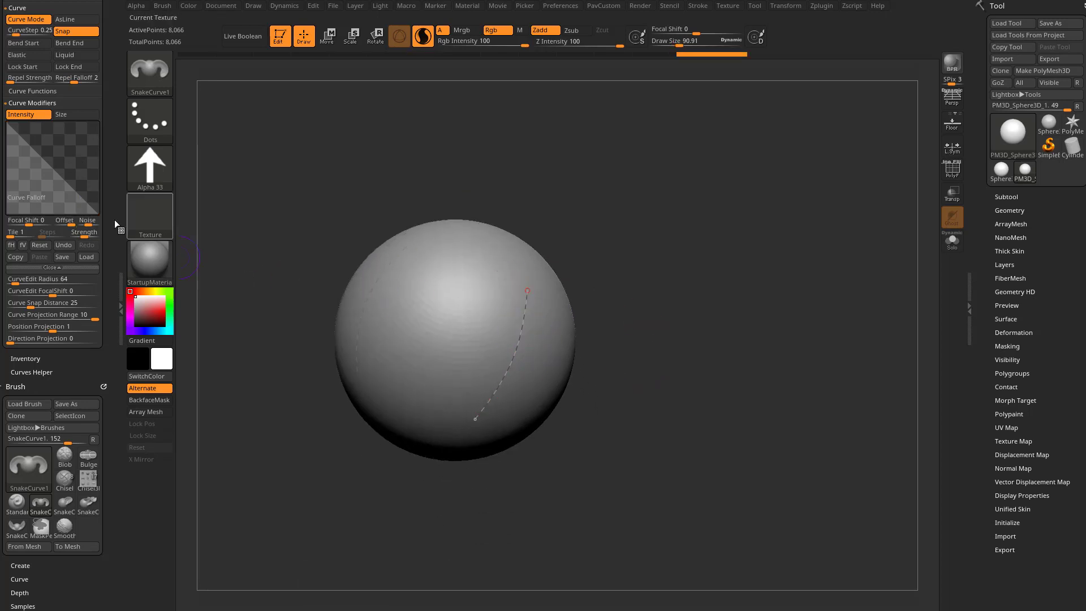
# - Enable Roll in the stroke modifiers for the SnakeCurve1 brush
pyautogui.moveTo(109, 139); pyautogui.dragTo(107, 255)
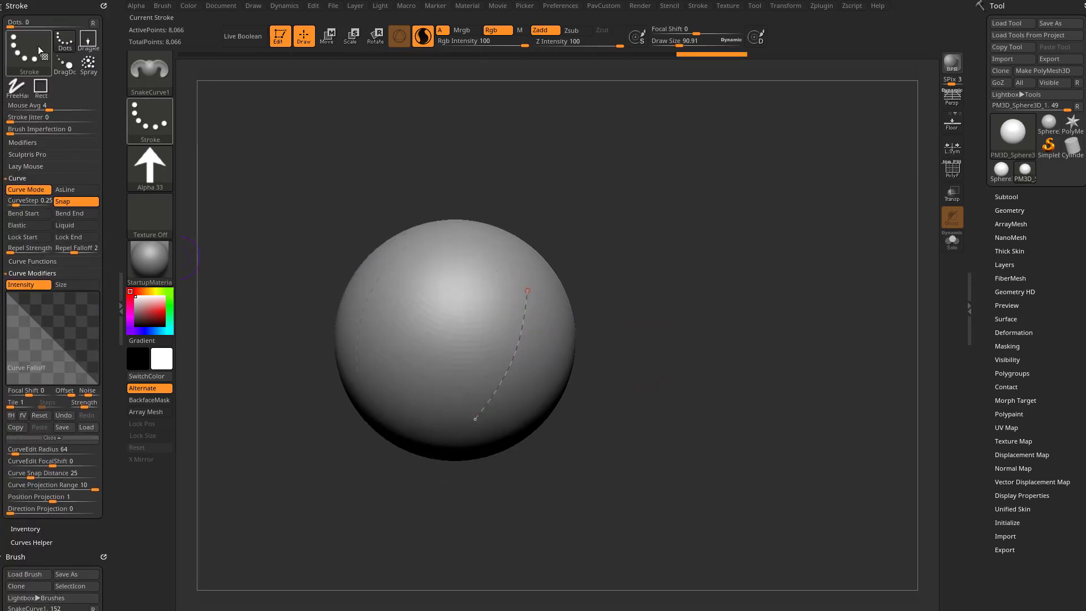
pyautogui.click(28, 143)
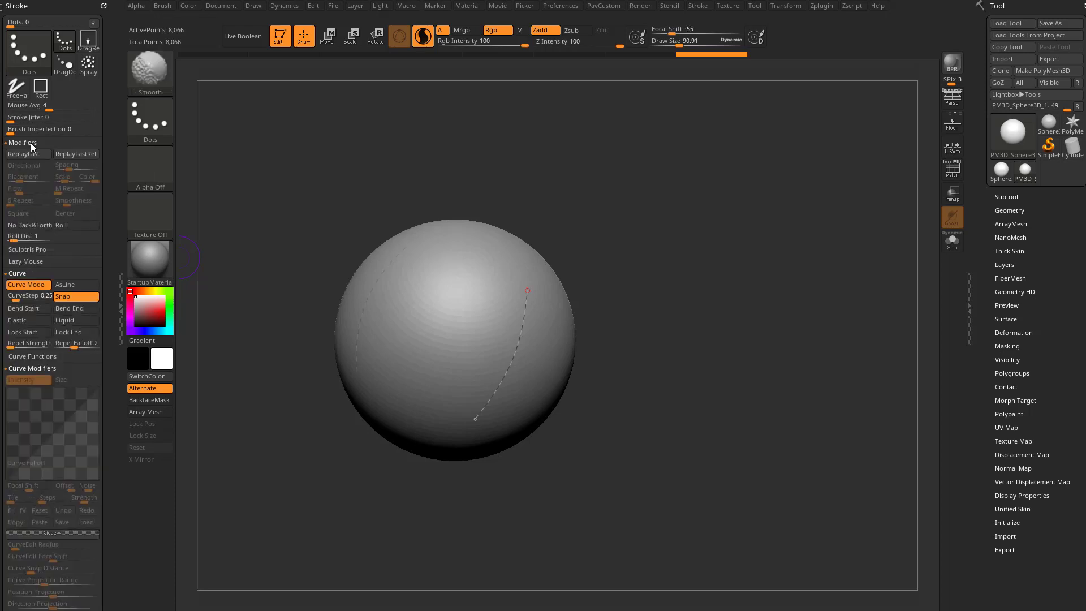
pyautogui.keyDown('alt'); pyautogui.moveTo(666, 331); pyautogui.dragTo(635, 281); pyautogui.keyUp('alt')
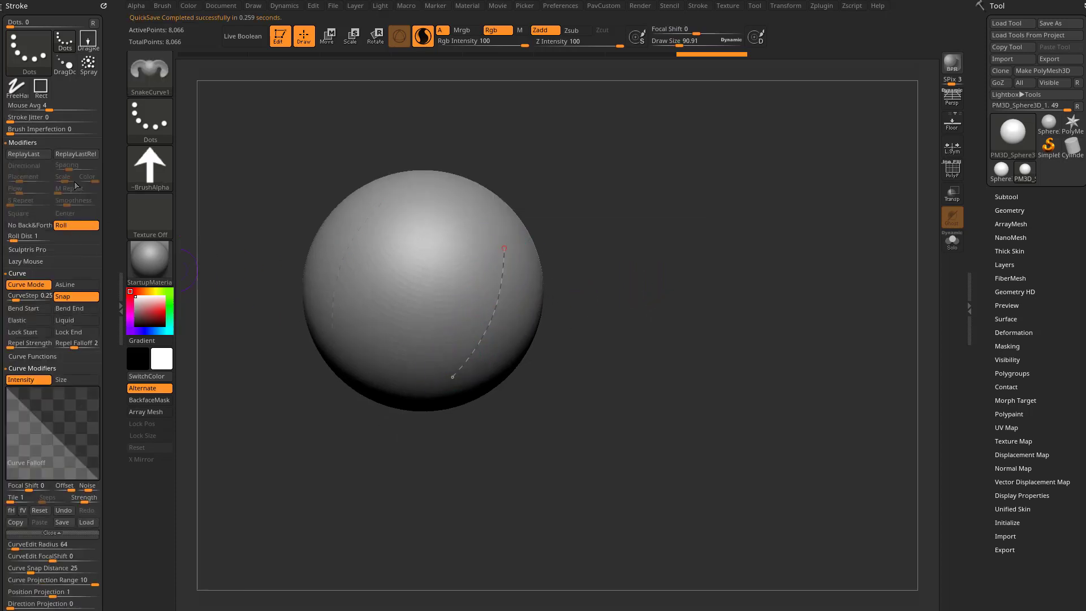
# - Try pulling the sphere's mirrored side curve outward with Roll enabled, then undo the pull
pyautogui.moveTo(490, 338); pyautogui.dragTo(502, 320)
pyautogui.click(495, 324)
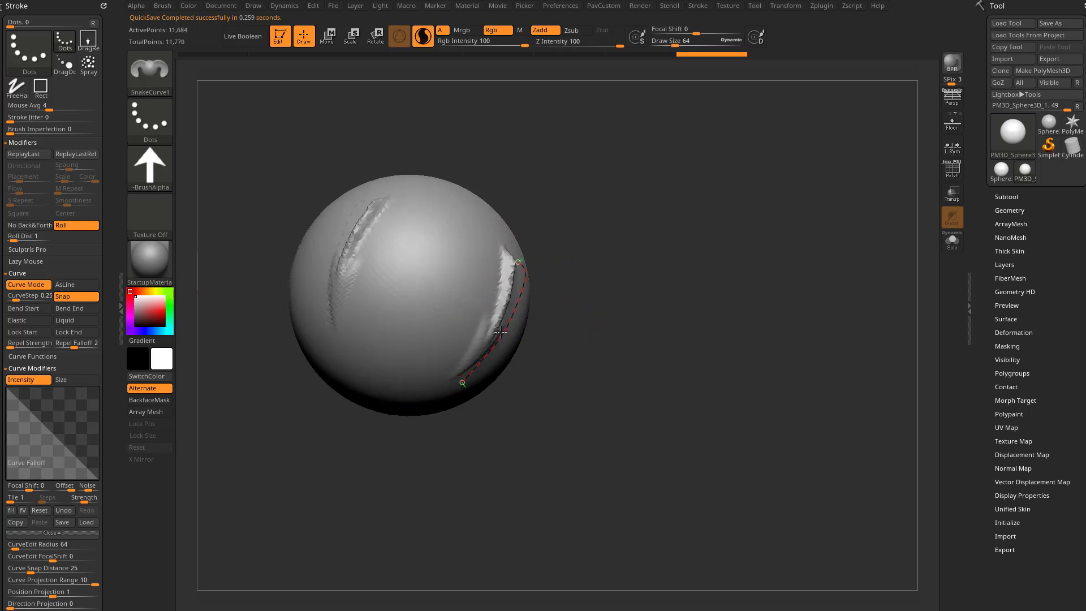
pyautogui.moveTo(568, 333)
pyautogui.mouseDown()
pyautogui.moveTo(572, 271)
pyautogui.moveTo(634, 355)
pyautogui.mouseUp()
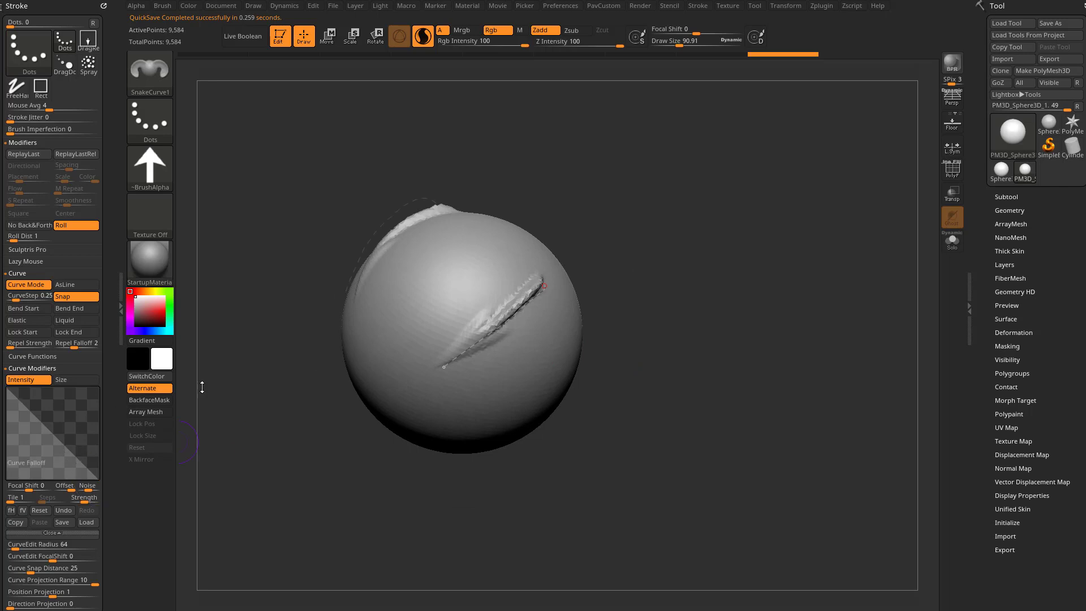
pyautogui.moveTo(634, 285); pyautogui.dragTo(694, 306)
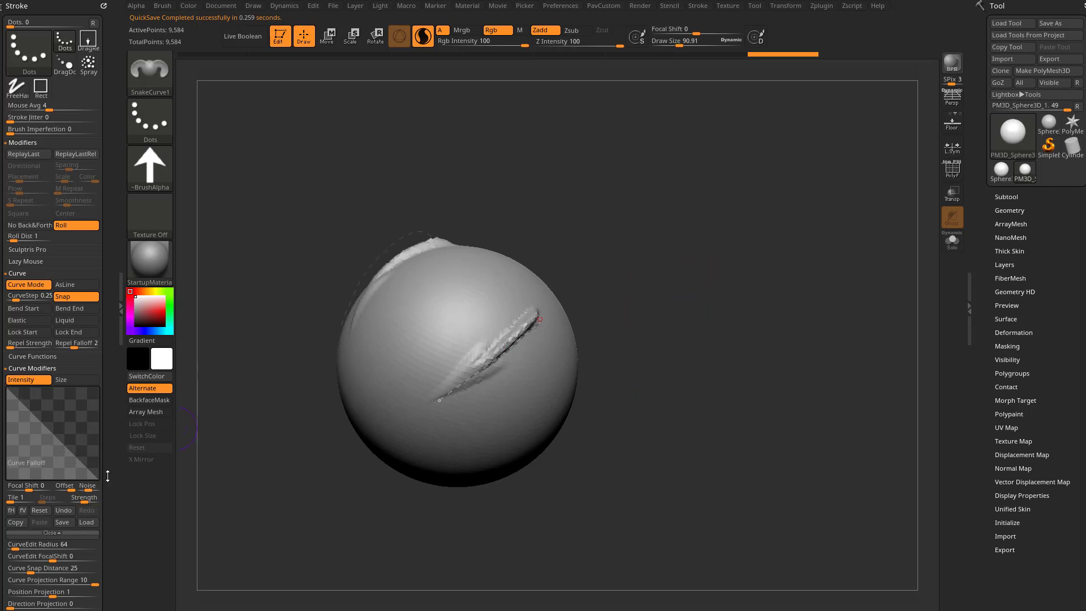
pyautogui.hotkey('ctrl', 'z')
pyautogui.hotkey('ctrl', 'z')
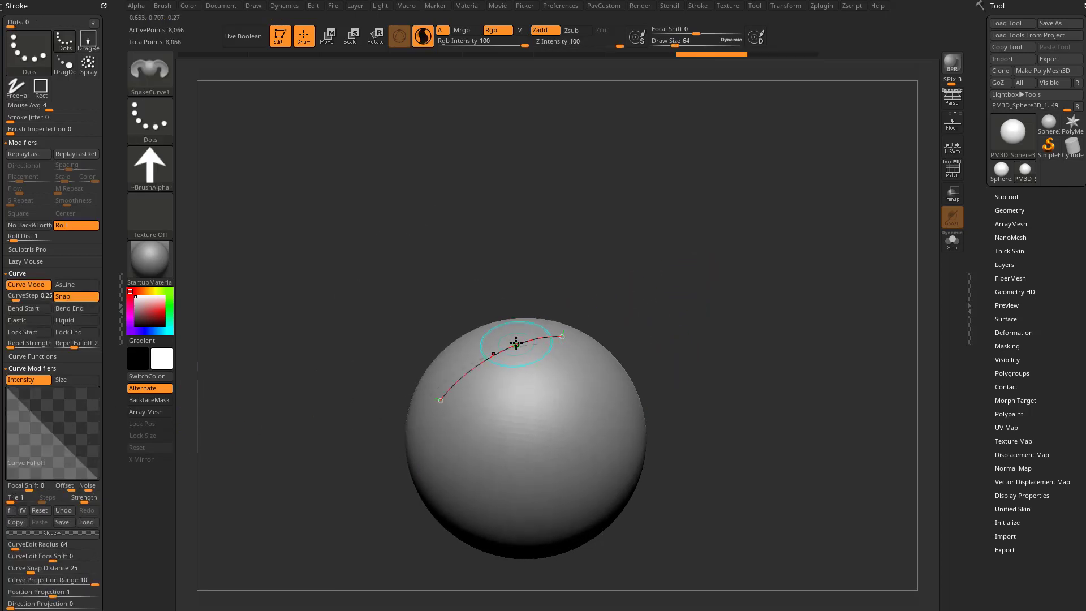
# - Try lifting the curve into a ridge, then undo it and raise the Draw Size to about 107.6
pyautogui.moveTo(508, 338); pyautogui.dragTo(503, 332)
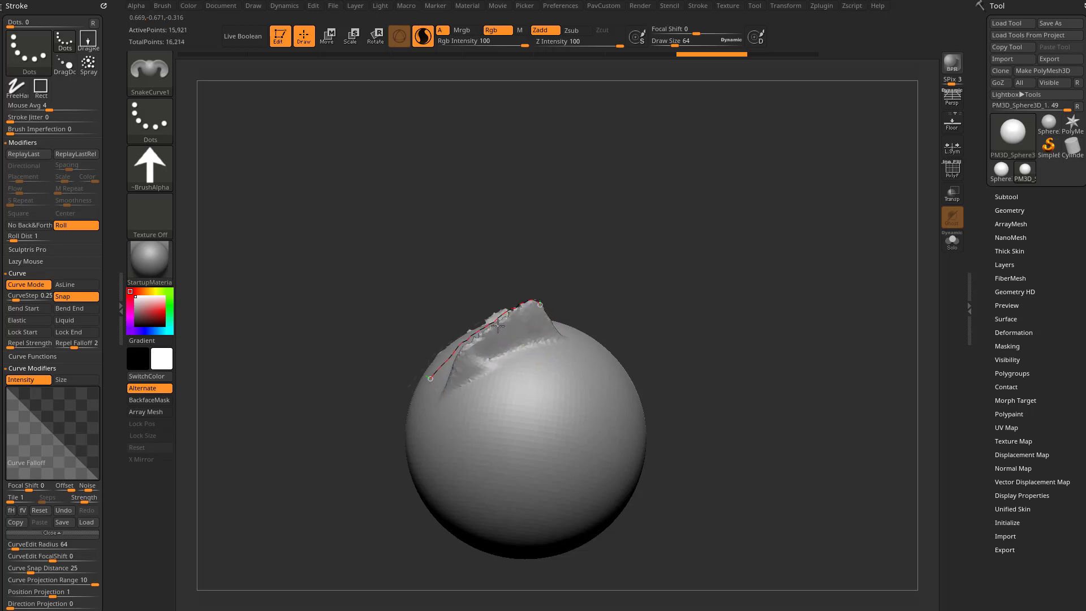
pyautogui.hotkey('ctrl', 'shift', 'z')
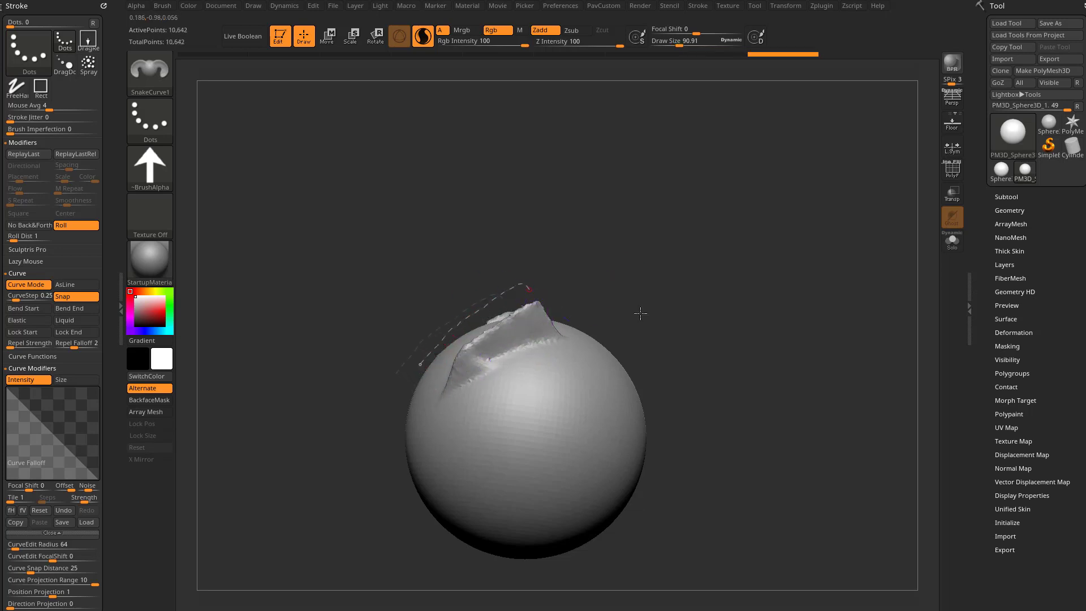
pyautogui.hotkey('ctrl', 'z')
pyautogui.press('s')
pyautogui.hotkey('ctrl', 'z')
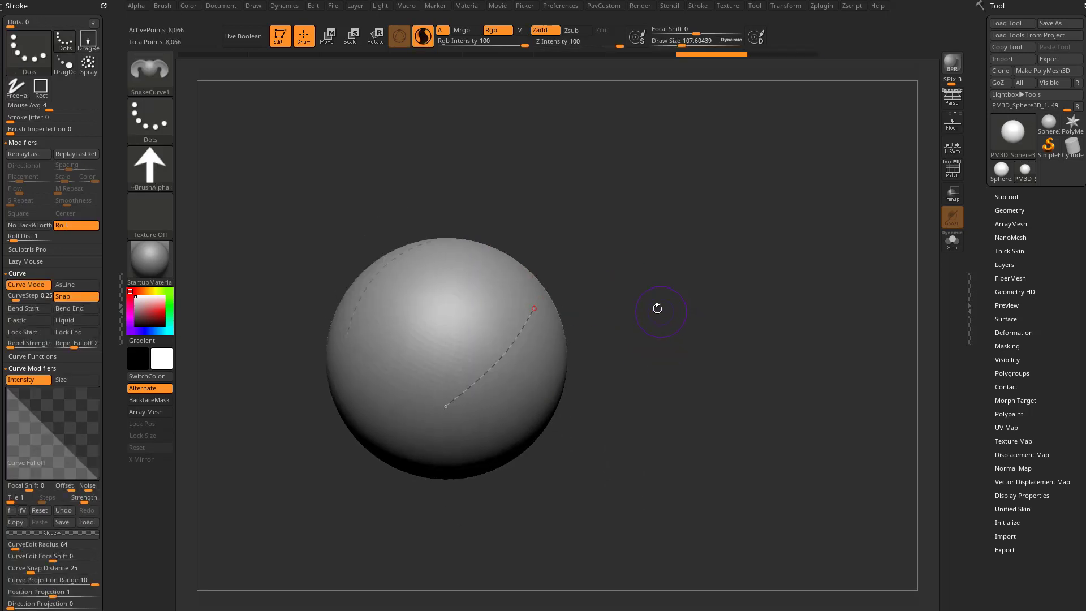
# - Try pulling the mirrored curve into fins at the larger Draw Size, then undo the pull
pyautogui.moveTo(509, 352); pyautogui.dragTo(552, 358)
pyautogui.moveTo(719, 367)
pyautogui.mouseDown()
pyautogui.moveTo(699, 356)
pyautogui.moveTo(724, 362)
pyautogui.mouseUp()
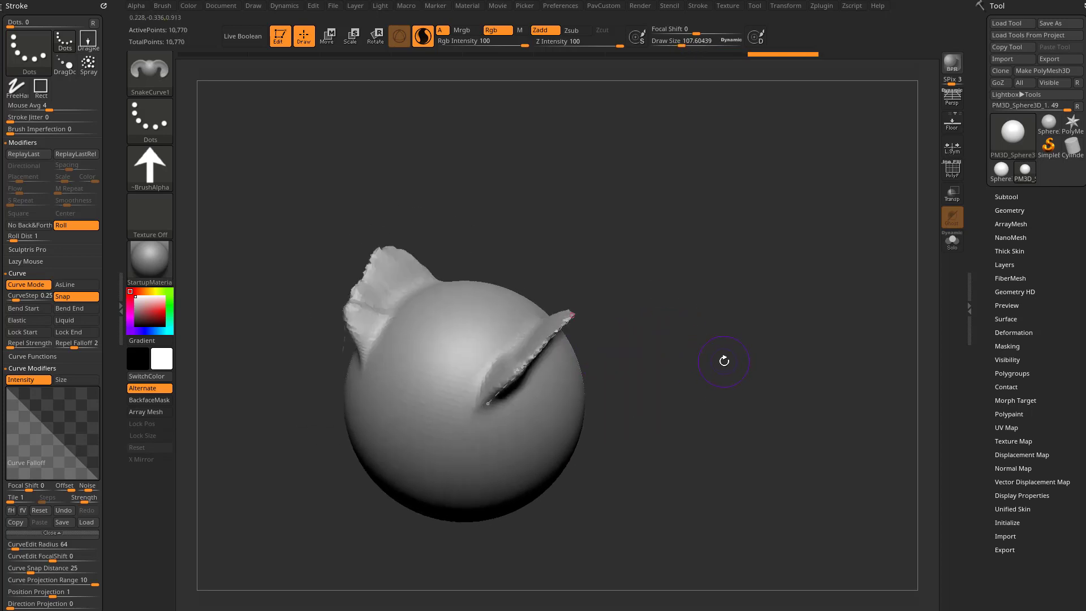
pyautogui.hotkey('ctrl', 'z')
pyautogui.moveTo(591, 345); pyautogui.dragTo(640, 346)
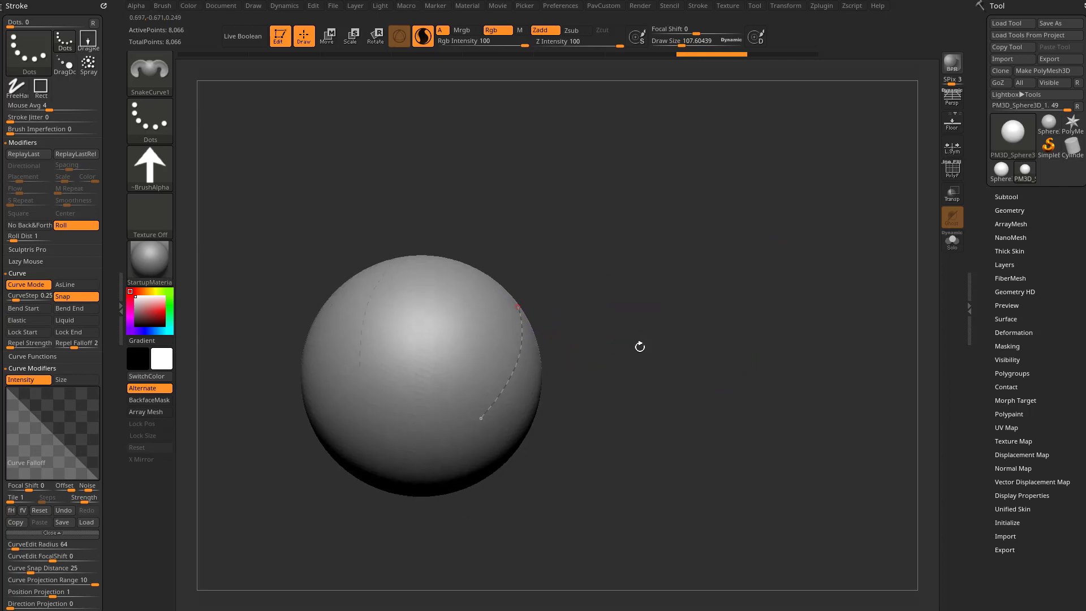
# - Pull the curve into mirrored fins, examine their mesh with PolyFrame on, then undo the pull
pyautogui.moveTo(521, 357); pyautogui.dragTo(565, 358)
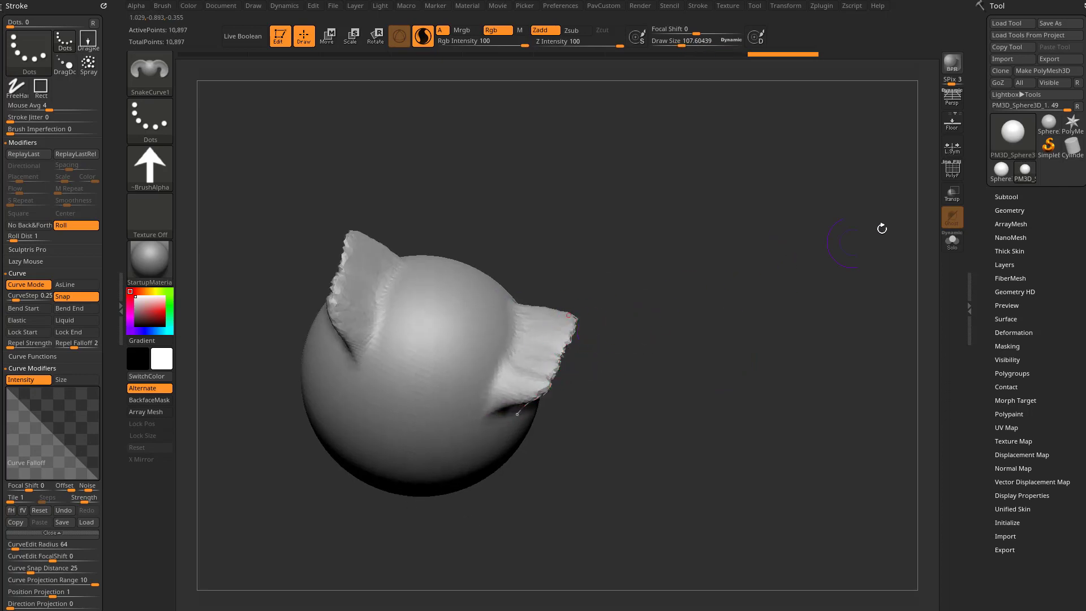
pyautogui.hotkey('shift', 'f')
pyautogui.keyDown('ctrl'); pyautogui.moveTo(854, 249); pyautogui.dragTo(803, 350, button='right'); pyautogui.keyUp('ctrl')
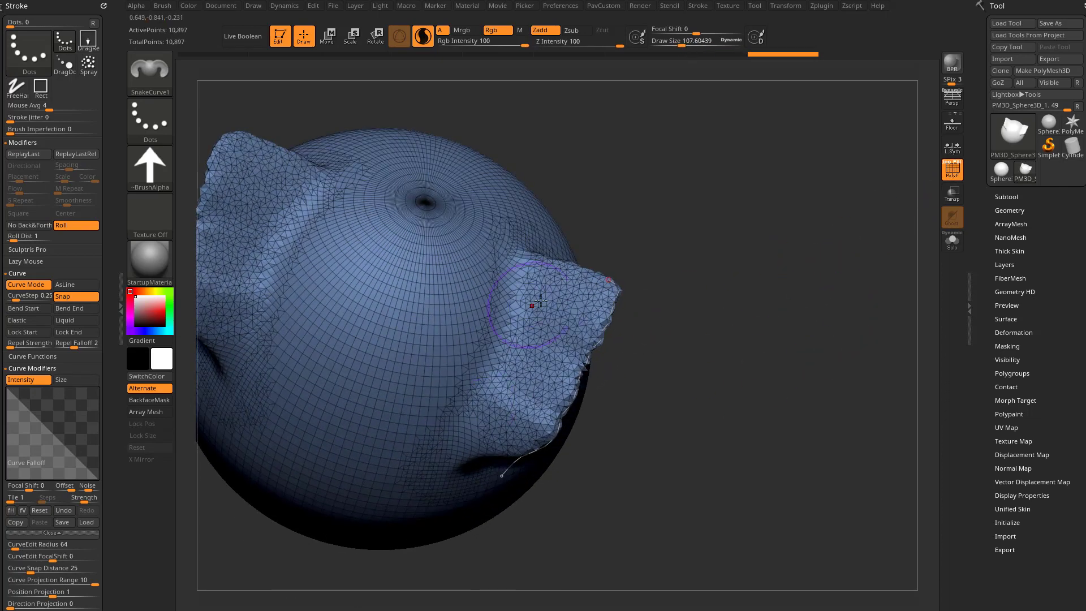
pyautogui.keyDown('ctrl'); pyautogui.moveTo(722, 325); pyautogui.dragTo(706, 344, button='right'); pyautogui.keyUp('ctrl')
pyautogui.hotkey('ctrl', 'z')
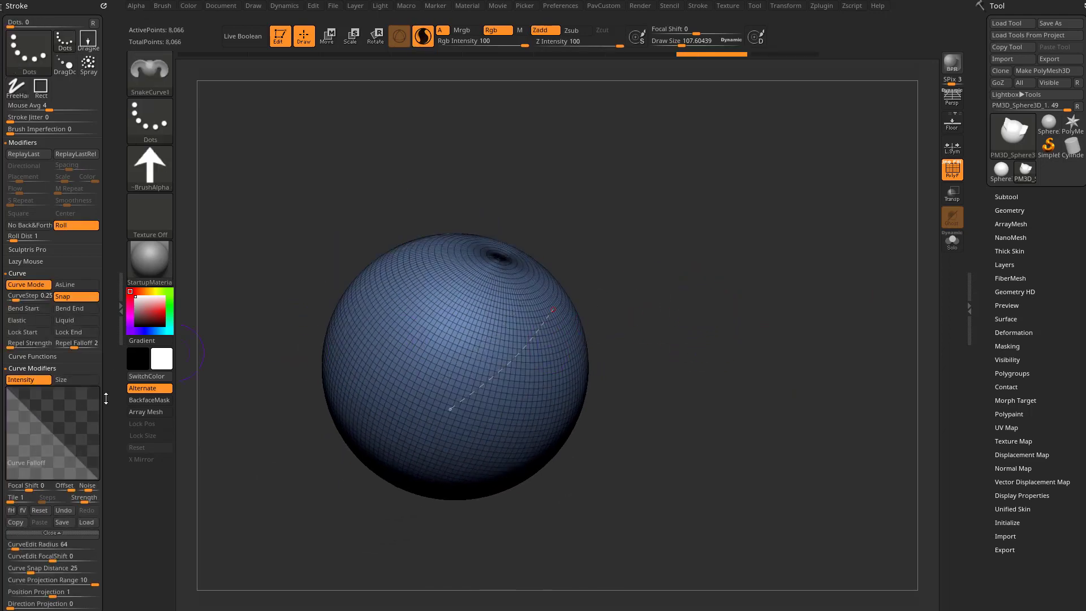
# - Set the SnakeCurve1 brush's Sculptris Pro SubDivide Size to 1
pyautogui.scroll(-12, 106, 398)
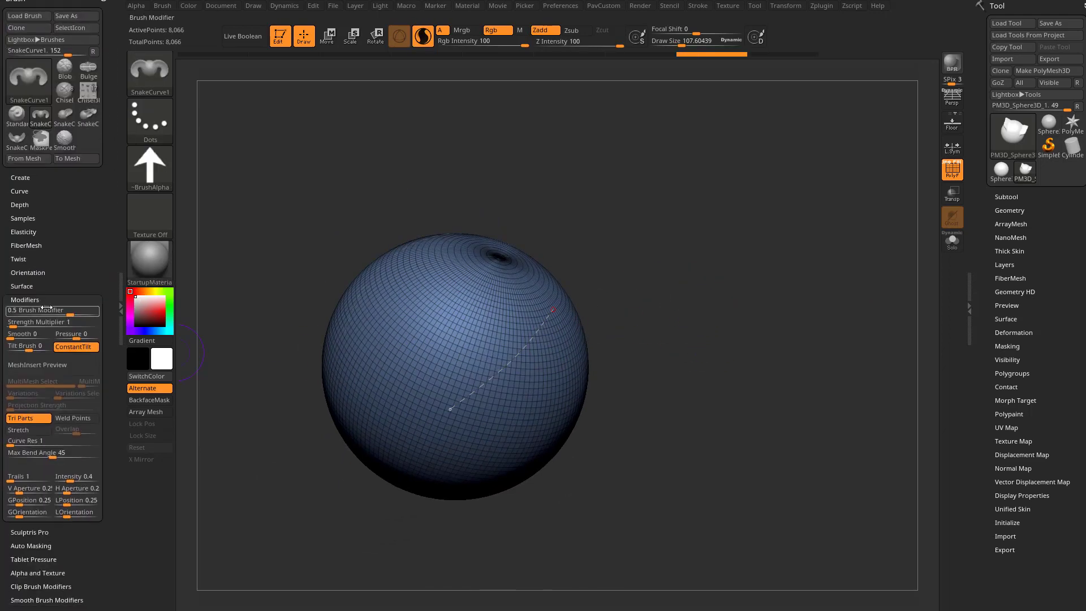
pyautogui.scroll(-4, 50, 291)
pyautogui.click(36, 426)
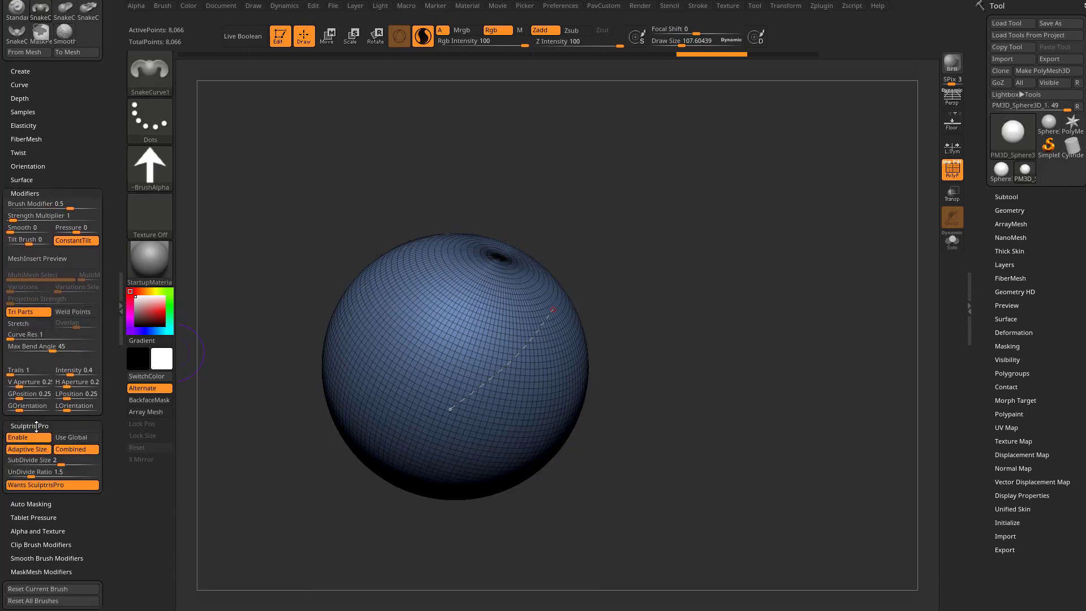
pyautogui.click(59, 462)
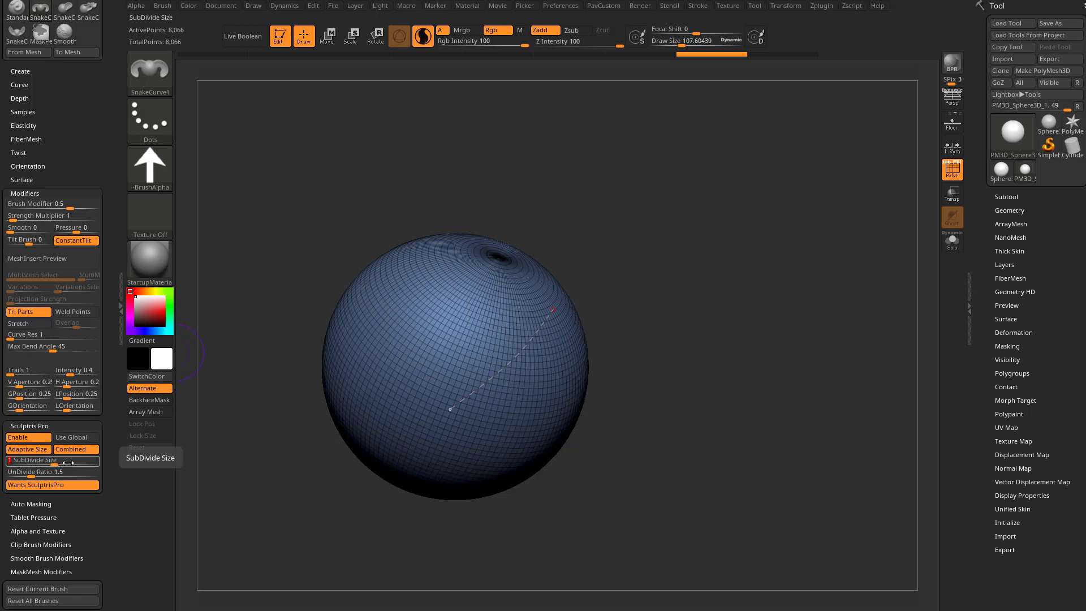
pyautogui.press('Return')
# - Pull the side curve out into mirrored fins using the finer subdivision
pyautogui.moveTo(688, 305); pyautogui.dragTo(747, 314)
pyautogui.click(527, 355)
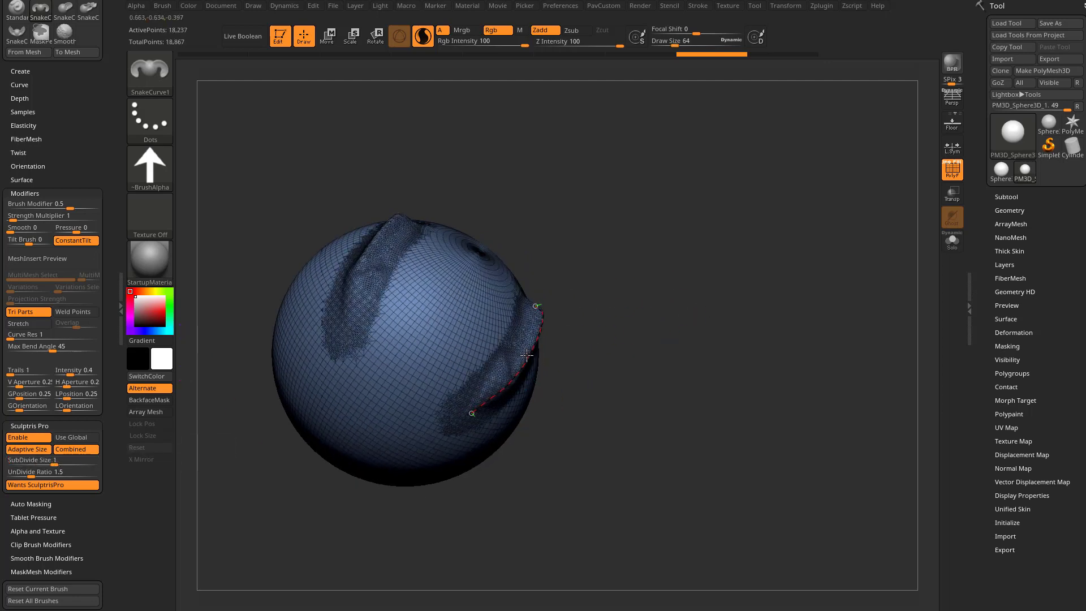
pyautogui.moveTo(527, 355); pyautogui.dragTo(611, 402)
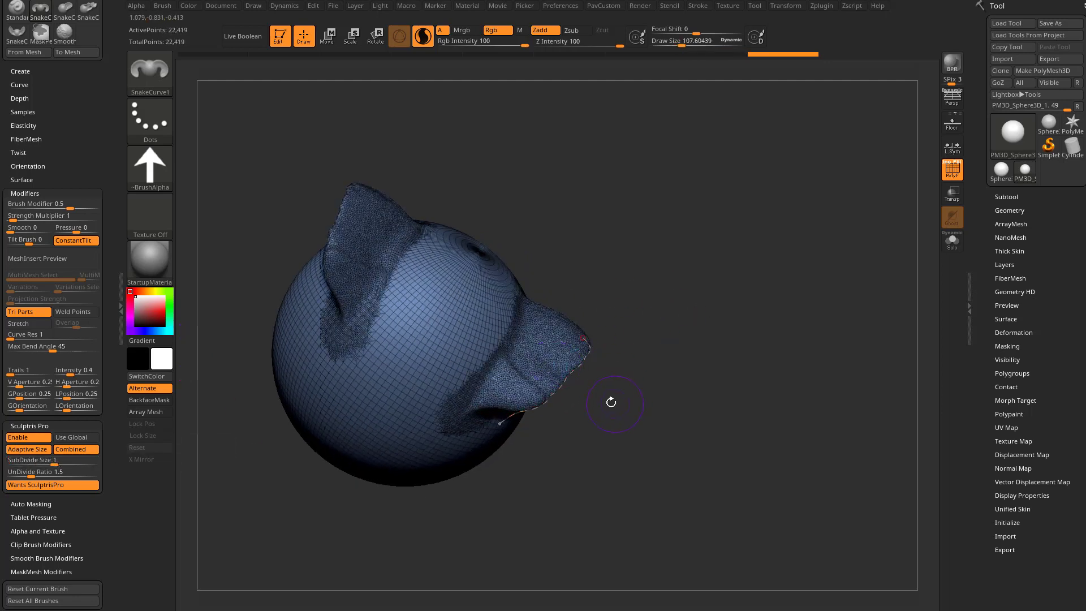
# - Set the Sculptris Pro SubDivide Size to 0.5 and undo the pulled fins
pyautogui.click(68, 461)
pyautogui.write('0.5')
pyautogui.press('Return')
pyautogui.hotkey('ctrl', 'z')
pyautogui.hotkey('ctrl', 'z')
pyautogui.hotkey('ctrl', 'z')
# - Hide the PolyFrame and pull the curve into long mirrored wings, then undo the pull
pyautogui.moveTo(520, 354); pyautogui.dragTo(544, 350)
pyautogui.hotkey('ctrl', 'z')
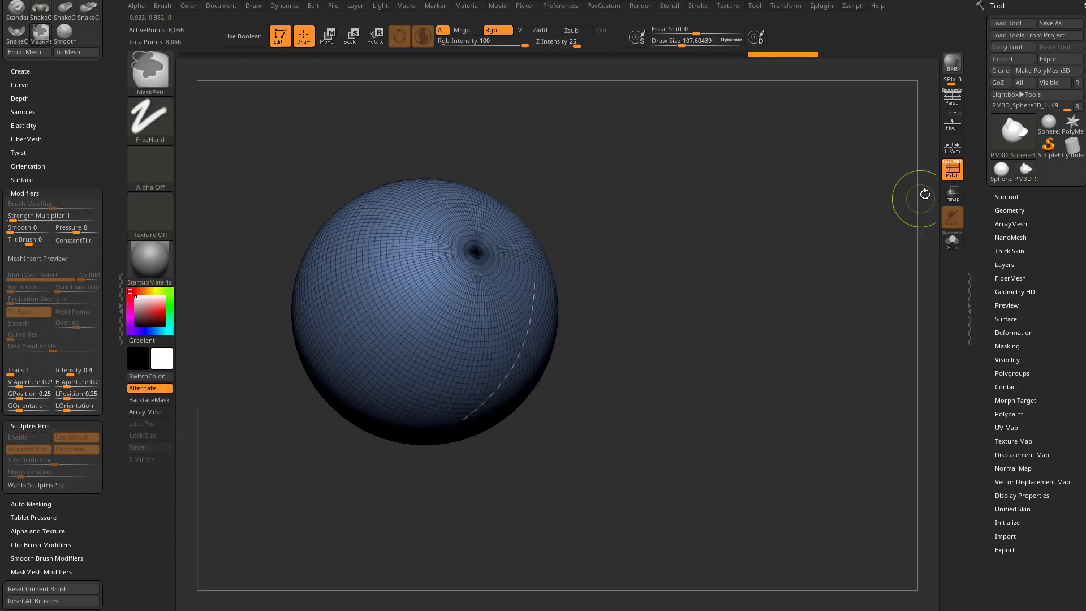
pyautogui.click(952, 169)
pyautogui.moveTo(754, 299); pyautogui.dragTo(729, 286)
pyautogui.moveTo(516, 359); pyautogui.dragTo(550, 410)
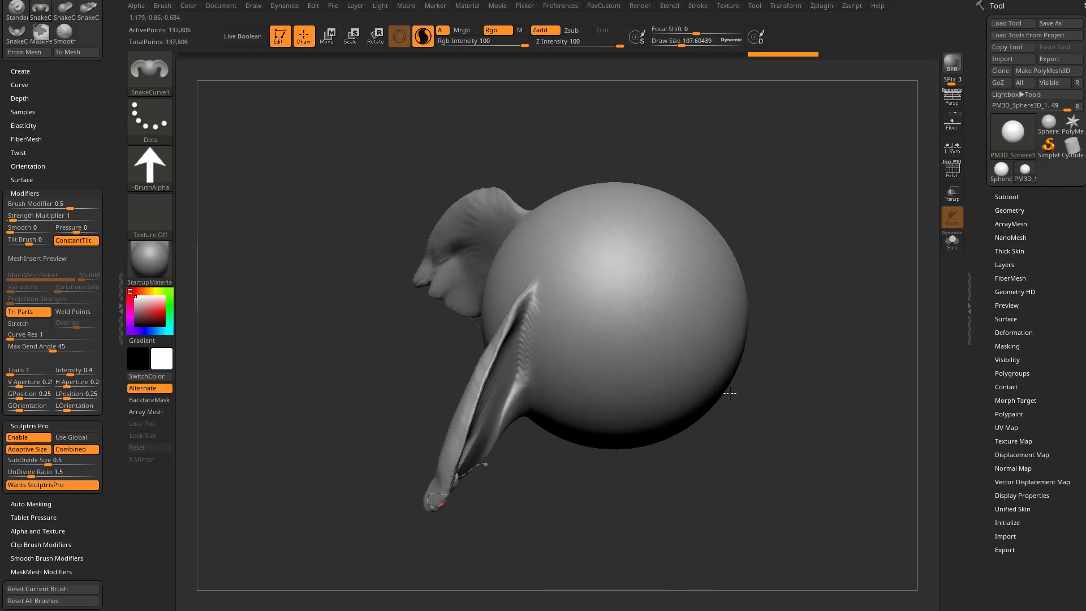
pyautogui.moveTo(729, 393); pyautogui.dragTo(728, 487)
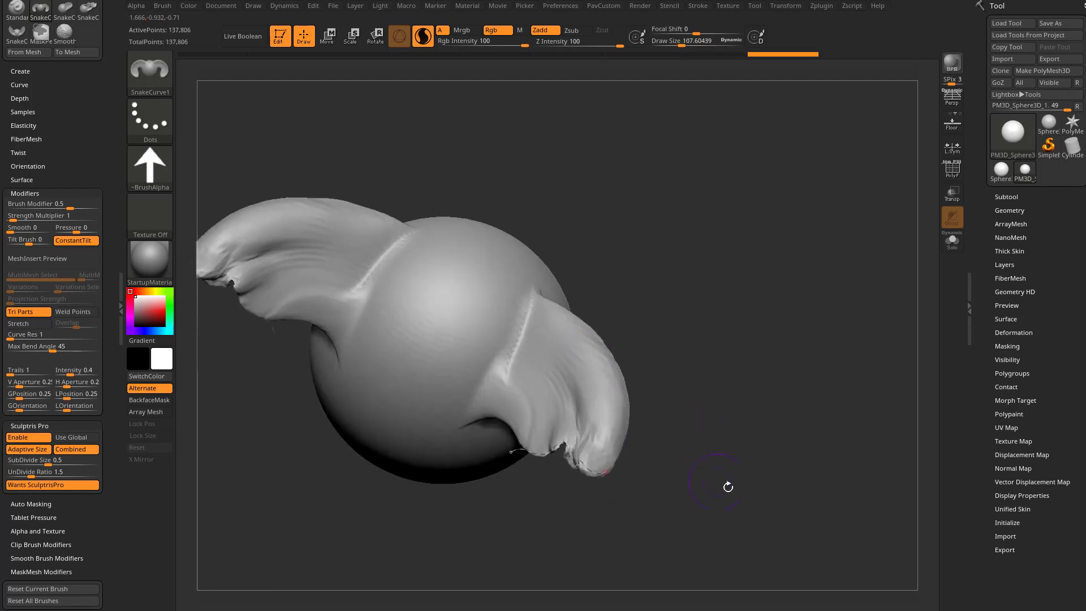
pyautogui.hotkey('ctrl', 'z')
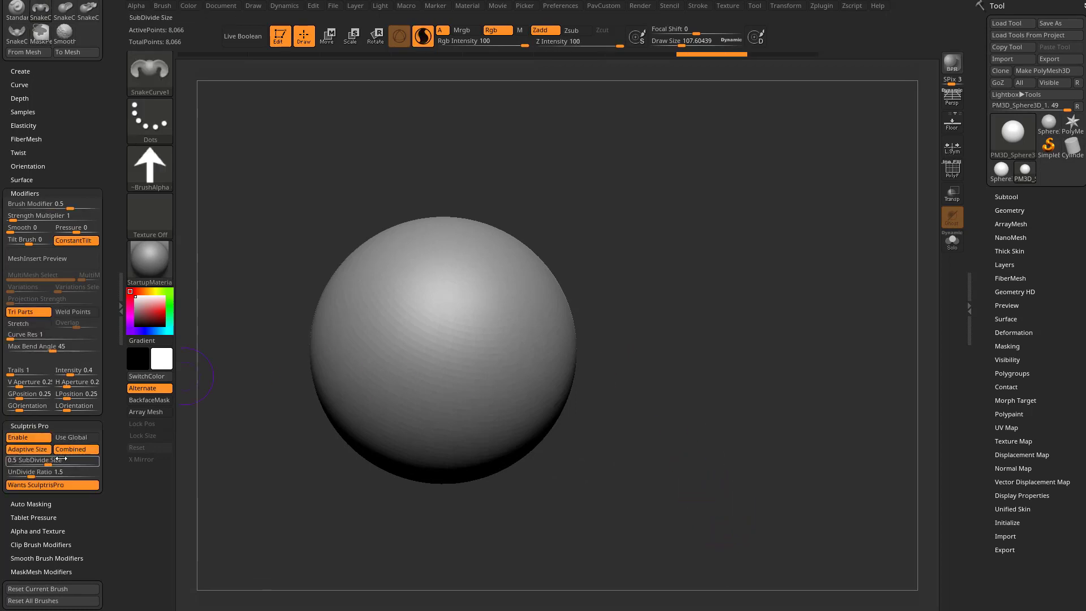
# - Set the brush's Sculptris Pro SubDivide Size to 2
pyautogui.moveTo(61, 458); pyautogui.dragTo(71, 468)
pyautogui.write('2')
pyautogui.moveTo(645, 377); pyautogui.dragTo(659, 353)
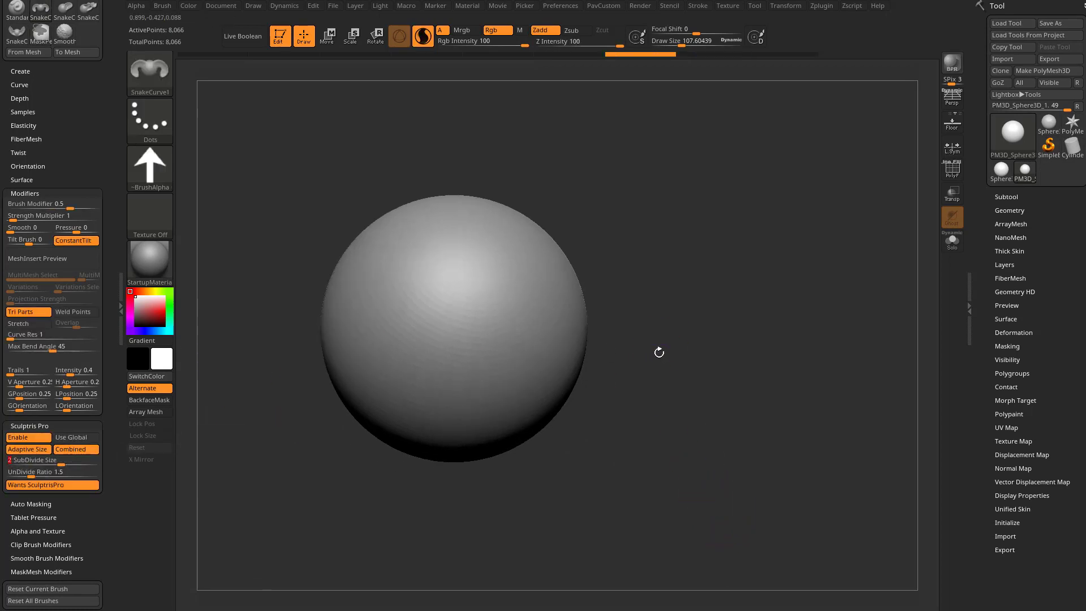
# - Choose MeshSplat as the masking brush and lasso an oval splat pattern on the sphere's side
pyautogui.moveTo(701, 311)
pyautogui.mouseDown()
pyautogui.moveTo(727, 303)
pyautogui.moveTo(442, 247)
pyautogui.mouseUp()
pyautogui.press('ctrl')
pyautogui.keyDown('ctrl'); pyautogui.click(156, 76); pyautogui.keyUp('ctrl')
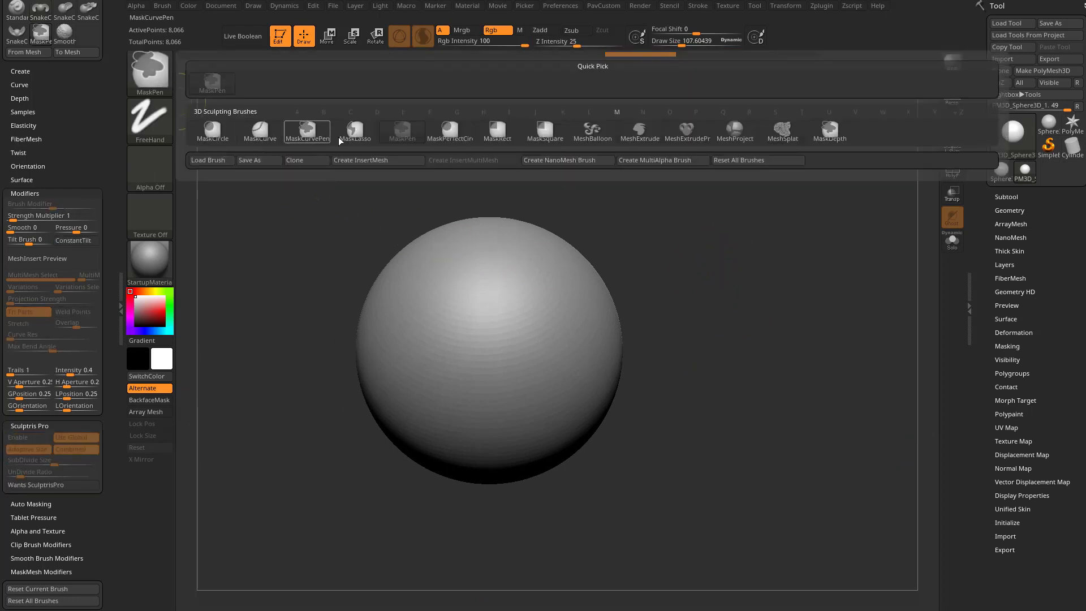
pyautogui.click(770, 134)
pyautogui.moveTo(582, 328); pyautogui.dragTo(553, 392)
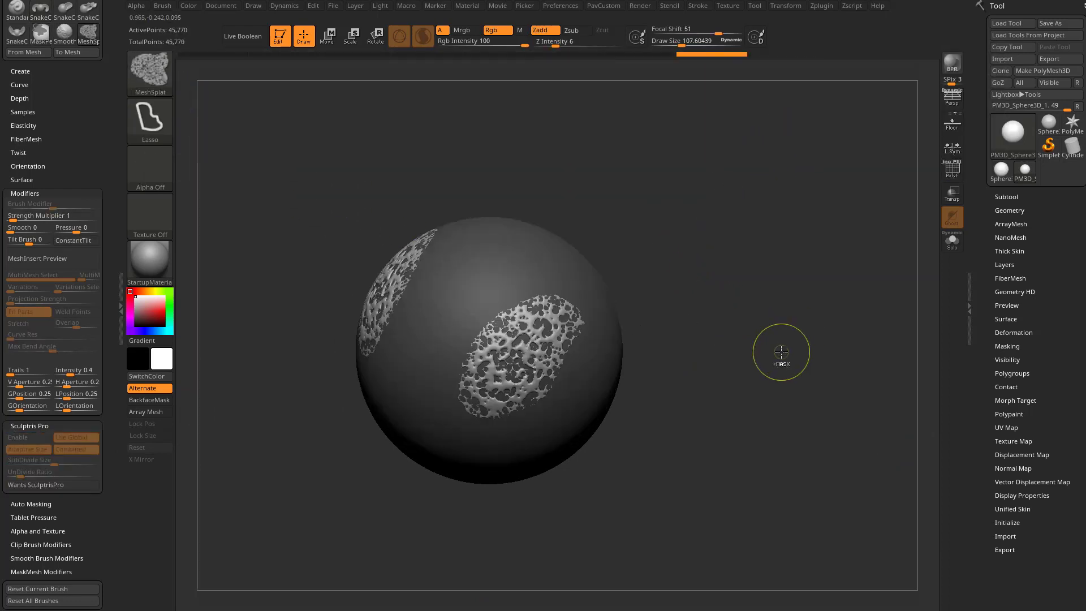
pyautogui.moveTo(781, 352)
pyautogui.mouseDown()
pyautogui.moveTo(762, 315)
pyautogui.moveTo(776, 359)
pyautogui.mouseUp()
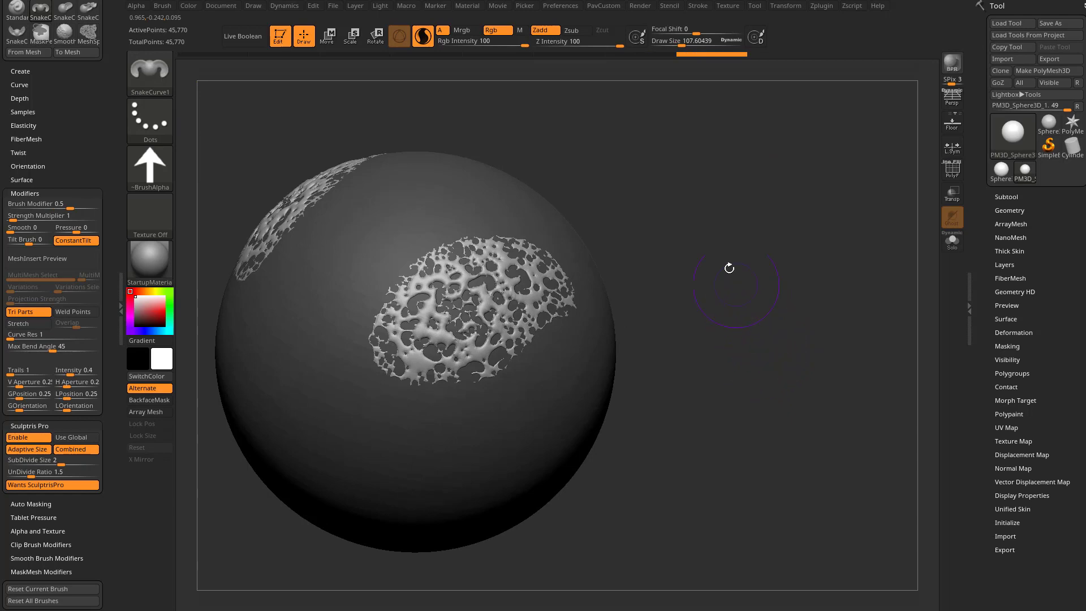
# - Undo the splat and lasso a new one on the sphere's side with a higher Z Intensity
pyautogui.hotkey('ctrl', 'z')
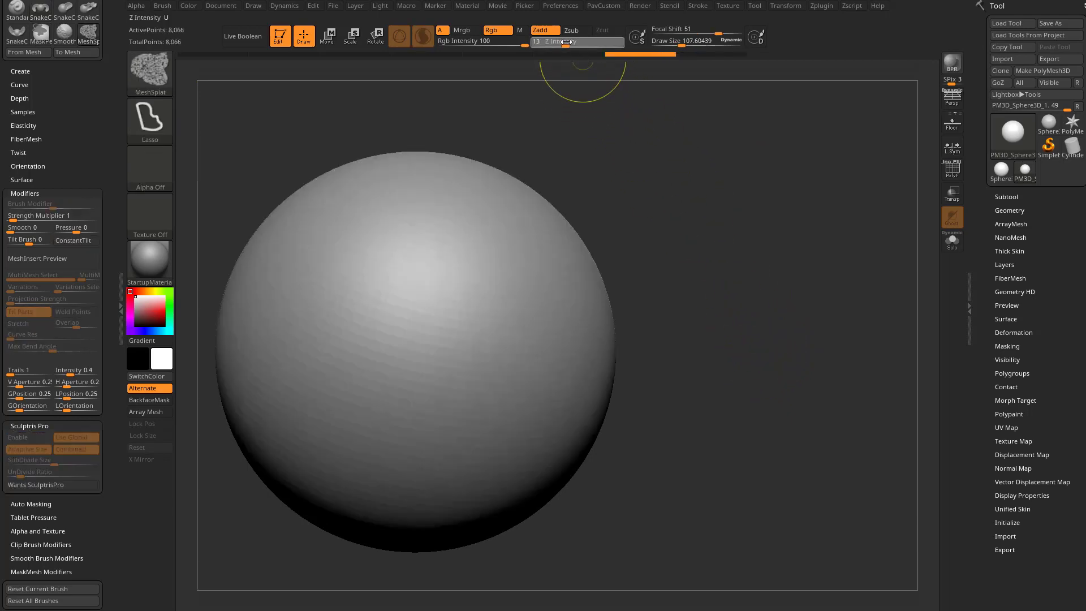
pyautogui.moveTo(534, 254)
pyautogui.keyDown('ctrl'); pyautogui.mouseDown()
pyautogui.moveTo(364, 436)
pyautogui.moveTo(527, 274)
pyautogui.mouseUp(); pyautogui.keyUp('ctrl')
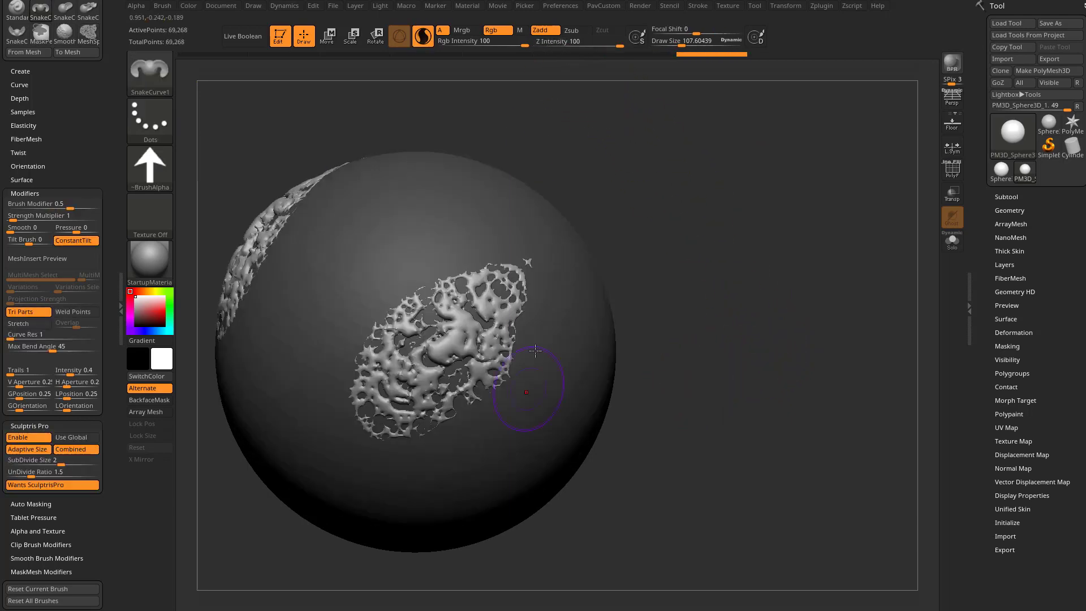
pyautogui.moveTo(781, 350)
pyautogui.mouseDown()
pyautogui.moveTo(800, 298)
pyautogui.moveTo(809, 318)
pyautogui.moveTo(798, 281)
pyautogui.moveTo(781, 331)
pyautogui.mouseUp()
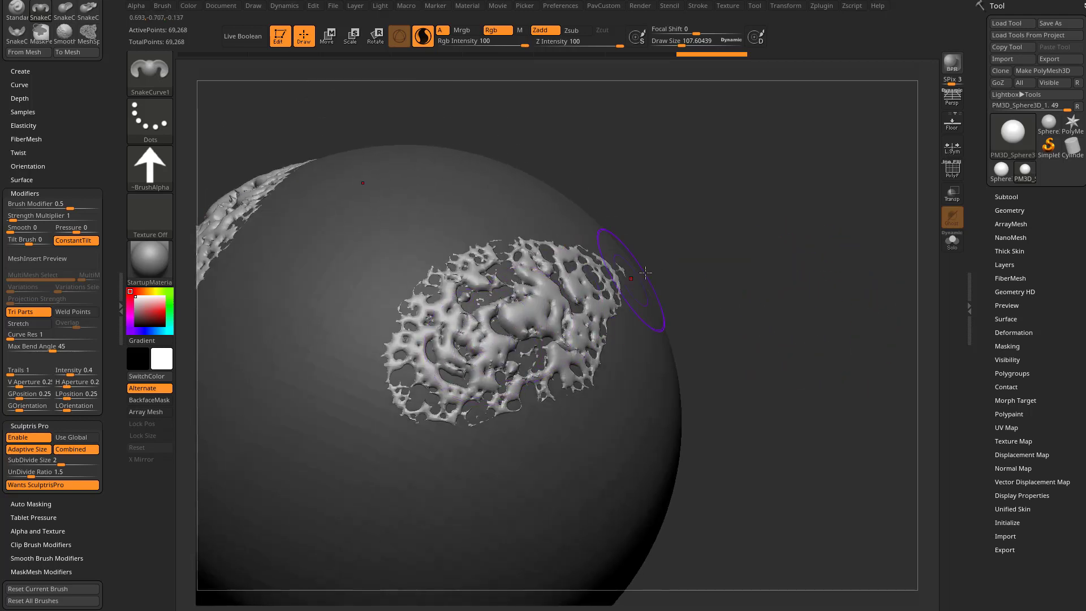
# - Reduce the Draw Size to about 15.4 and try pulling a curve across the splat, then undo it
pyautogui.press('s')
pyautogui.moveTo(745, 267); pyautogui.dragTo(728, 266)
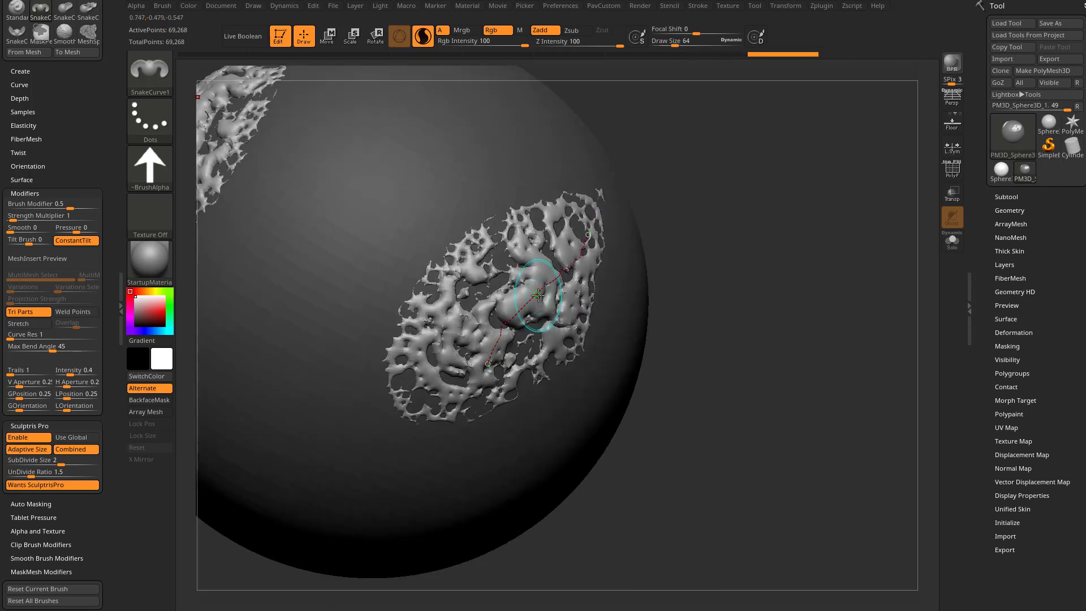
pyautogui.moveTo(537, 295); pyautogui.dragTo(576, 321)
pyautogui.moveTo(804, 274)
pyautogui.mouseDown()
pyautogui.moveTo(788, 229)
pyautogui.moveTo(759, 211)
pyautogui.moveTo(797, 289)
pyautogui.mouseUp()
pyautogui.hotkey('ctrl', 'z')
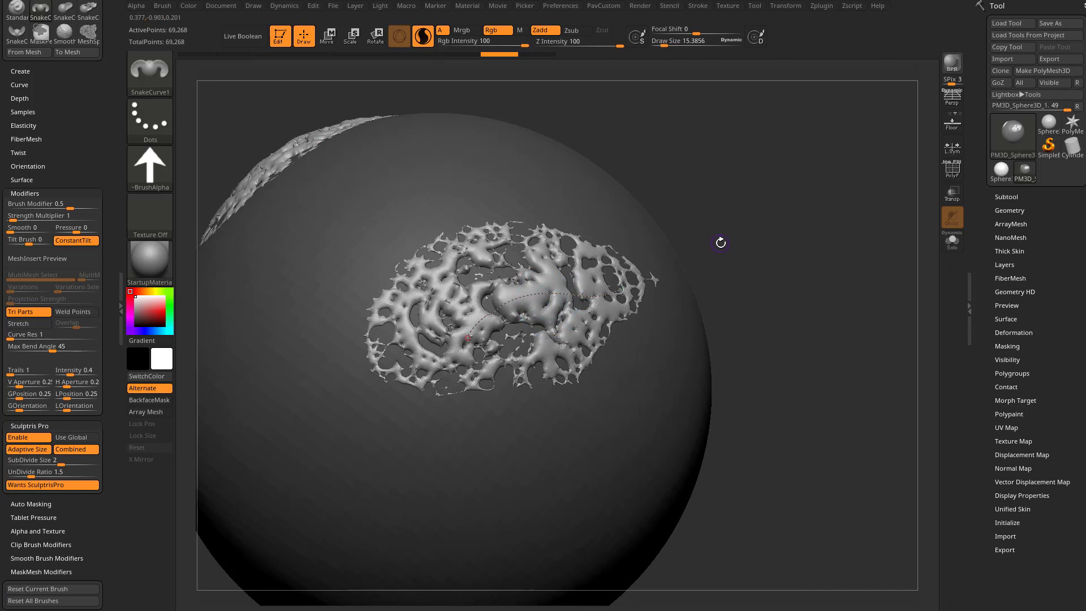
# - Set the Draw Size to about 24.5 and lift a curve across the splat's middle, undoing the first pull
pyautogui.press('s')
pyautogui.moveTo(720, 243); pyautogui.dragTo(731, 243)
pyautogui.moveTo(541, 295); pyautogui.dragTo(576, 252)
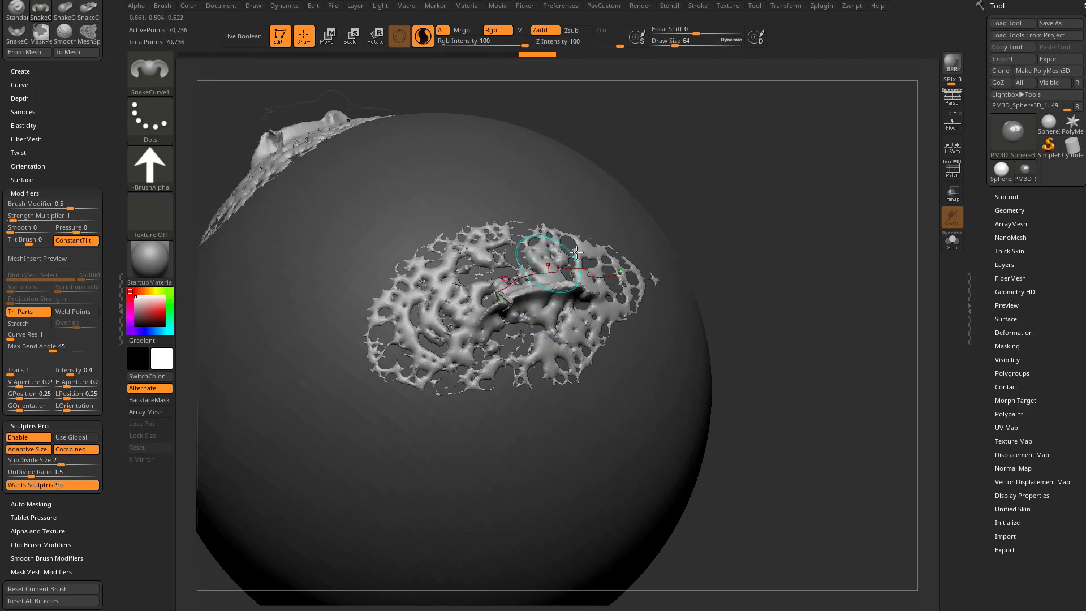
pyautogui.hotkey('ctrl', 'z')
pyautogui.moveTo(533, 294); pyautogui.dragTo(534, 277)
# - Pull further curved flaps up from the unmasked splat areas with SnakeCurve1
pyautogui.moveTo(720, 210); pyautogui.dragTo(752, 271)
pyautogui.moveTo(694, 206); pyautogui.dragTo(470, 306)
pyautogui.moveTo(656, 207); pyautogui.dragTo(453, 370)
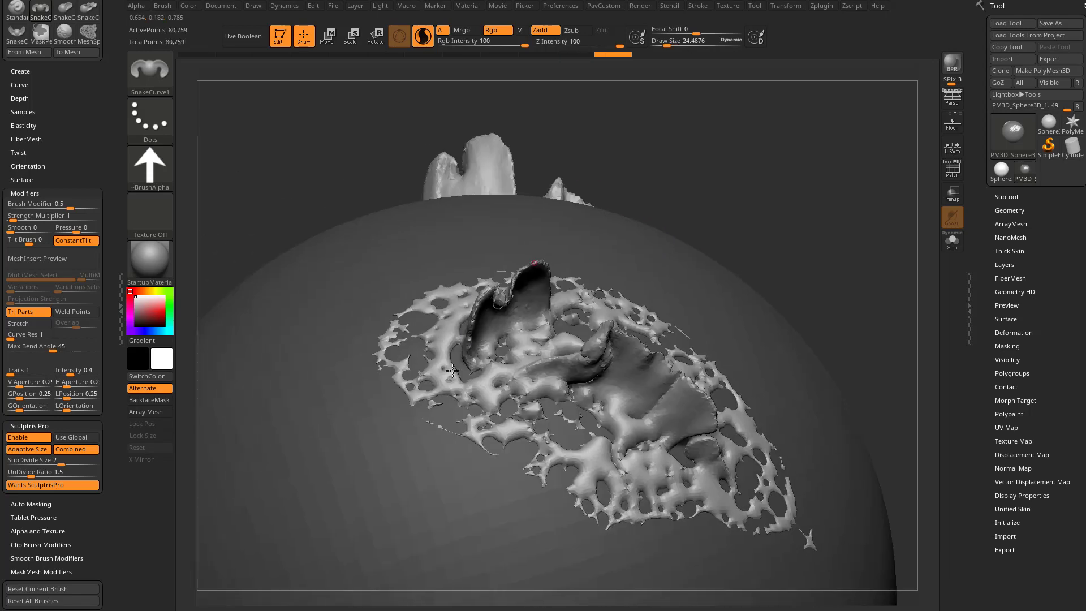
# - Set the Direction Projection of the stroke's curve modifiers to 0.61333
pyautogui.moveTo(113, 390); pyautogui.dragTo(115, 353)
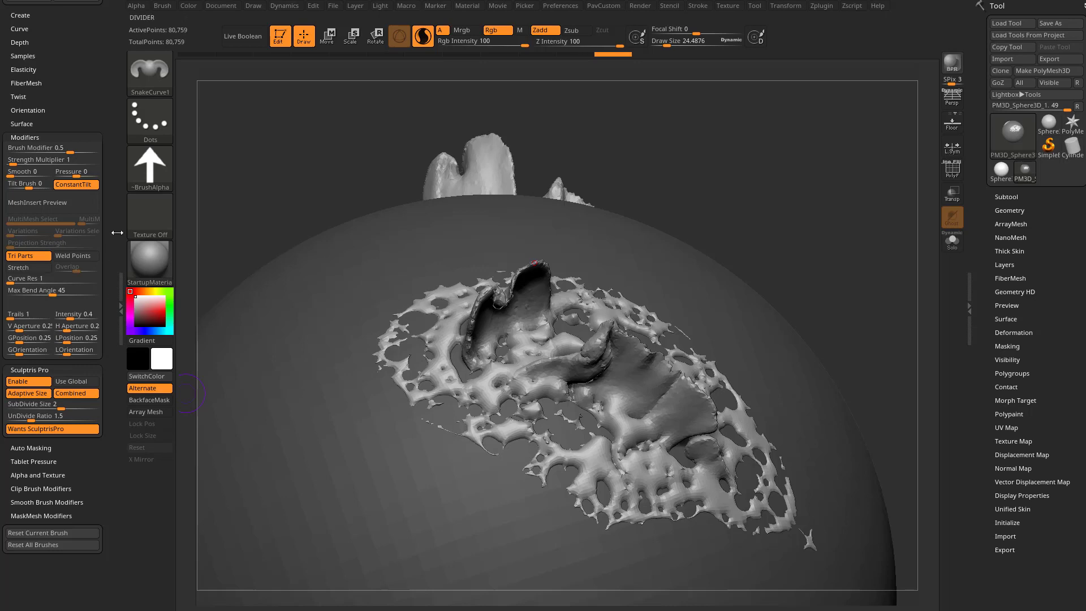
pyautogui.moveTo(117, 233); pyautogui.dragTo(115, 440)
pyautogui.moveTo(108, 295); pyautogui.dragTo(111, 523)
pyautogui.moveTo(102, 459); pyautogui.dragTo(100, 385)
pyautogui.moveTo(19, 529); pyautogui.dragTo(44, 514)
# - Pull an additional curled flap from the splat's side using the new Direction Projection
pyautogui.moveTo(777, 226); pyautogui.dragTo(719, 105)
pyautogui.moveTo(645, 233); pyautogui.dragTo(696, 170)
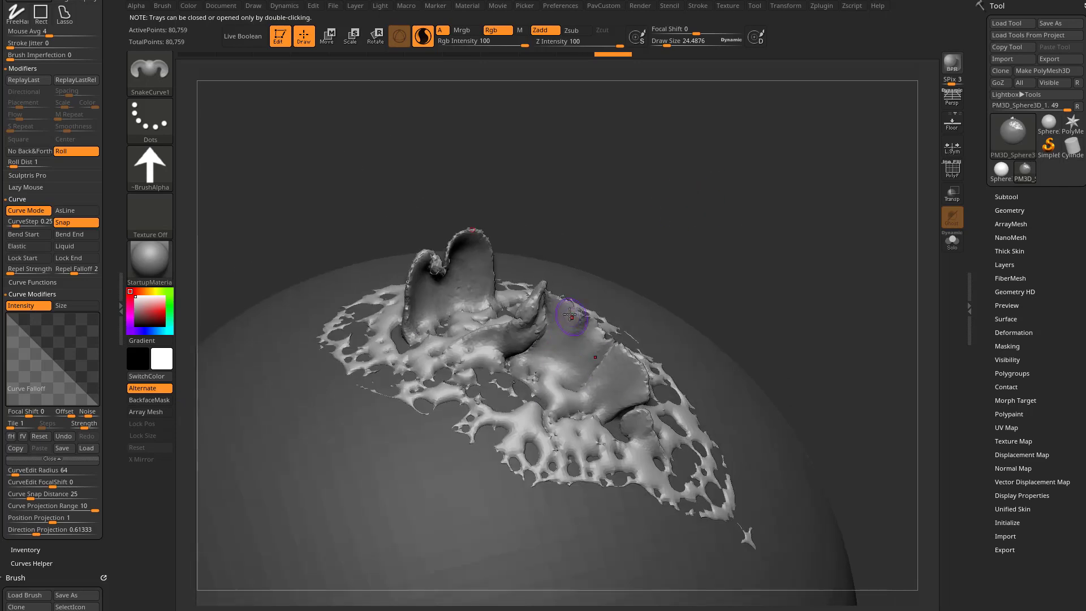
pyautogui.moveTo(726, 277)
pyautogui.mouseDown()
pyautogui.moveTo(578, 346)
pyautogui.moveTo(554, 389)
pyautogui.mouseUp()
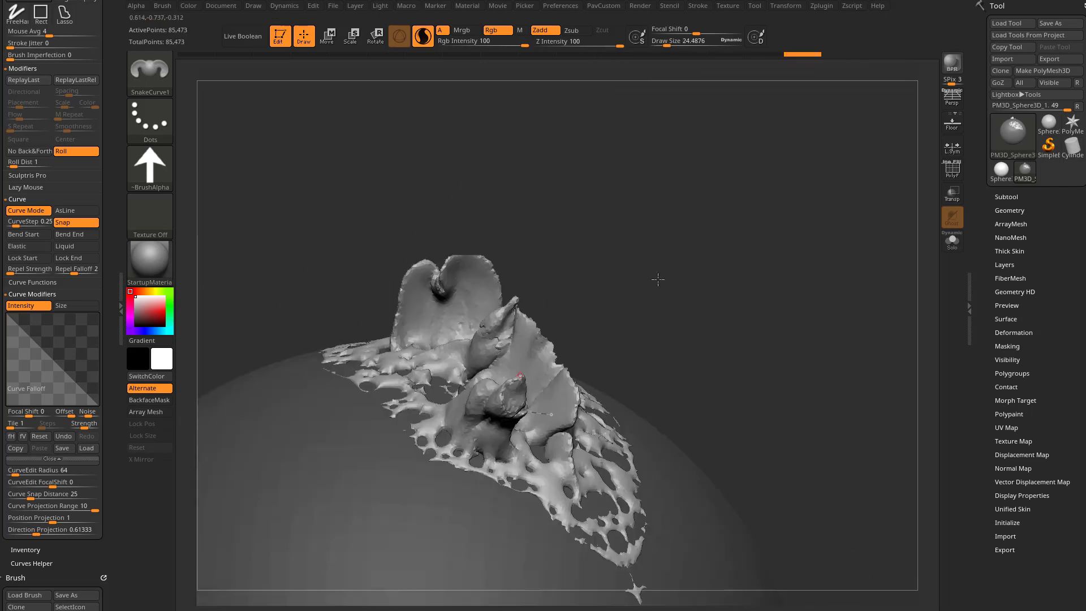
# - Undo the last curled flap, load Alpha 32 and pull a curve along the splat's edge with SnakeCurve1
pyautogui.moveTo(657, 279)
pyautogui.mouseDown()
pyautogui.moveTo(727, 243)
pyautogui.moveTo(714, 345)
pyautogui.moveTo(315, 313)
pyautogui.mouseUp()
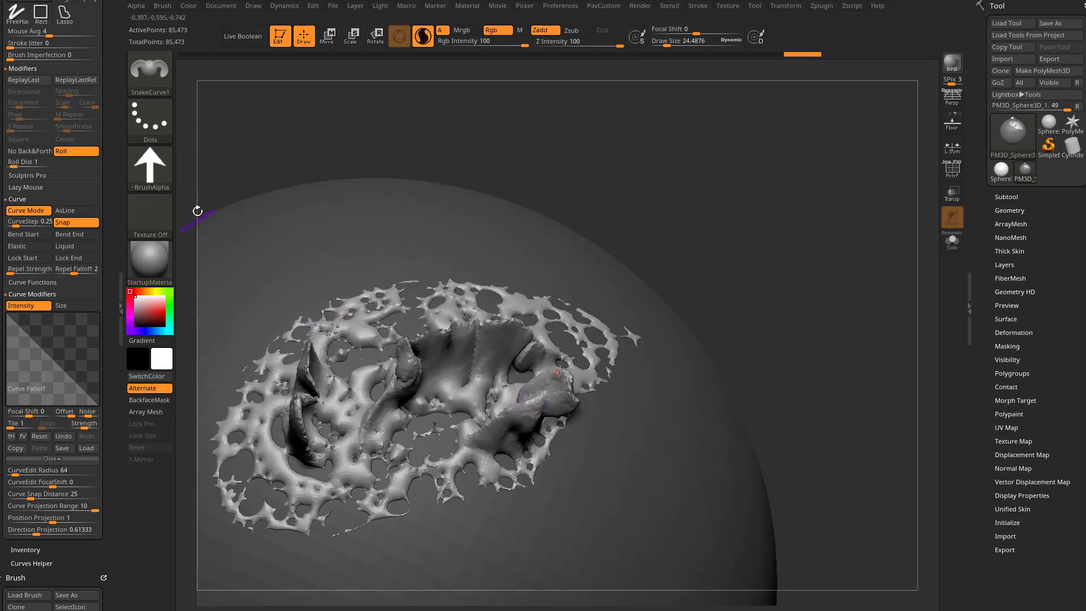
pyautogui.hotkey('ctrl', 'z')
pyautogui.click(163, 178)
pyautogui.click(586, 277)
pyautogui.moveTo(605, 230)
pyautogui.mouseDown()
pyautogui.moveTo(848, 249)
pyautogui.moveTo(590, 335)
pyautogui.mouseUp()
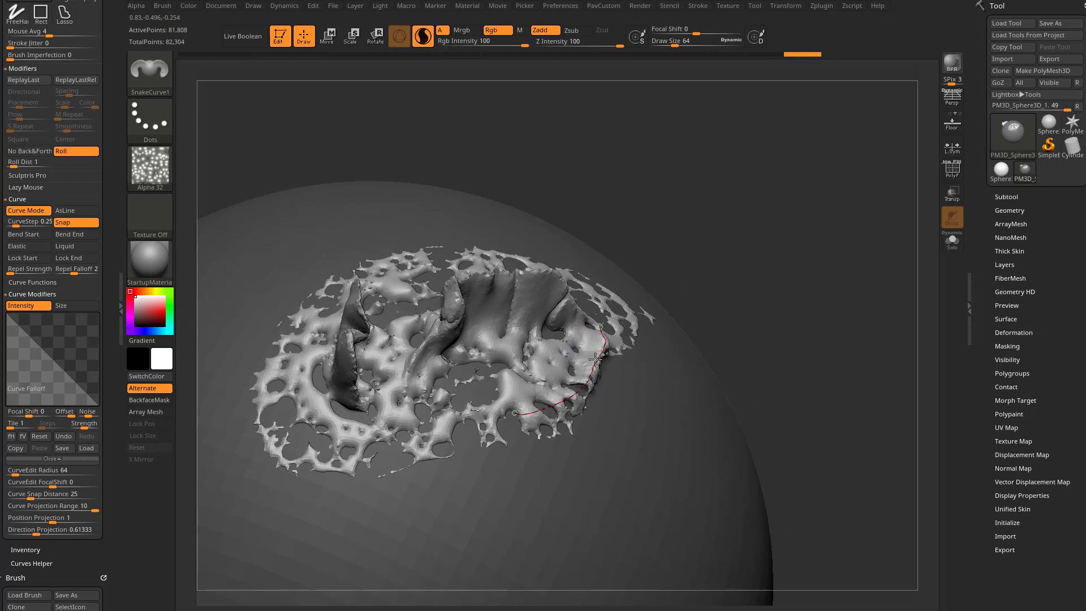
# - Mask the sphere's front between the two side splats with a large MeshSplat lasso area
pyautogui.moveTo(736, 290)
pyautogui.mouseDown()
pyautogui.moveTo(703, 182)
pyautogui.moveTo(739, 226)
pyautogui.moveTo(679, 377)
pyautogui.mouseUp()
pyautogui.moveTo(821, 197)
pyautogui.mouseDown()
pyautogui.moveTo(831, 230)
pyautogui.moveTo(803, 211)
pyautogui.moveTo(832, 279)
pyautogui.moveTo(881, 202)
pyautogui.moveTo(838, 257)
pyautogui.moveTo(818, 240)
pyautogui.moveTo(822, 201)
pyautogui.mouseUp()
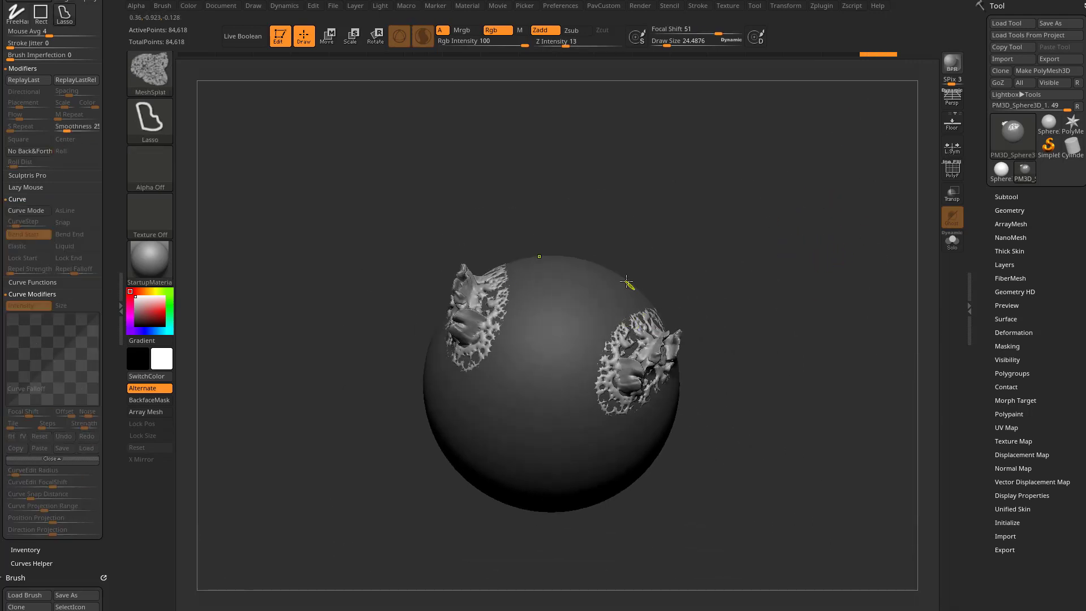
pyautogui.keyDown('ctrl'); pyautogui.moveTo(630, 287); pyautogui.dragTo(626, 444); pyautogui.keyUp('ctrl')
pyautogui.moveTo(773, 384)
pyautogui.keyDown('alt'); pyautogui.mouseDown()
pyautogui.moveTo(771, 349)
pyautogui.moveTo(805, 303)
pyautogui.moveTo(789, 335)
pyautogui.mouseUp(); pyautogui.keyUp('alt')
pyautogui.moveTo(794, 377)
pyautogui.keyDown('alt'); pyautogui.mouseDown()
pyautogui.moveTo(810, 335)
pyautogui.moveTo(781, 365)
pyautogui.mouseUp(); pyautogui.keyUp('alt')
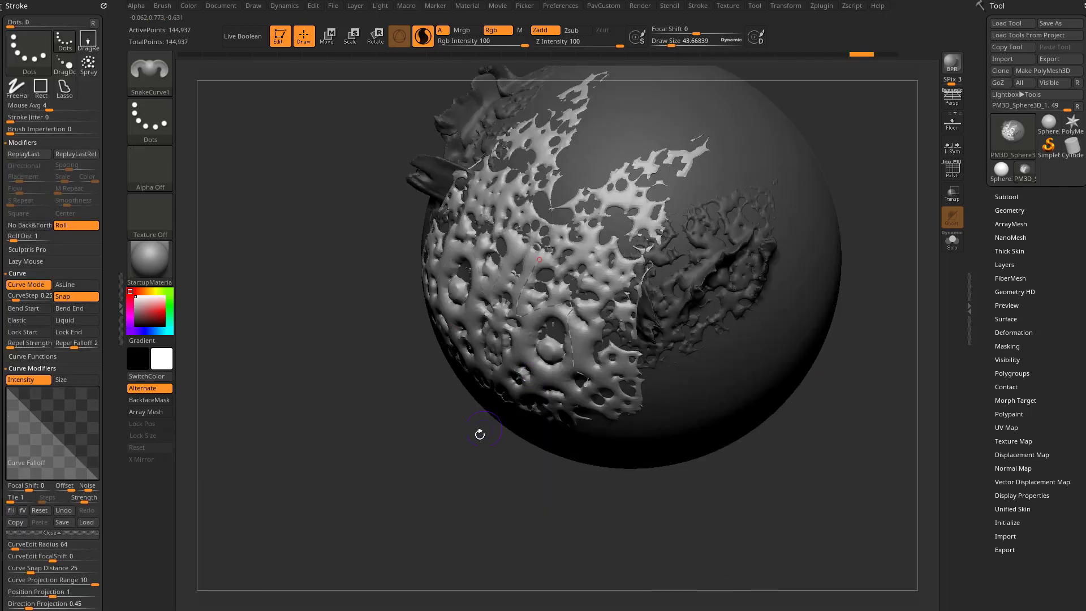
# - Pull folded brow flaps outward from the front splat with a winding SnakeCurve1 curve
pyautogui.keyDown('alt'); pyautogui.moveTo(480, 434); pyautogui.dragTo(506, 392); pyautogui.keyUp('alt')
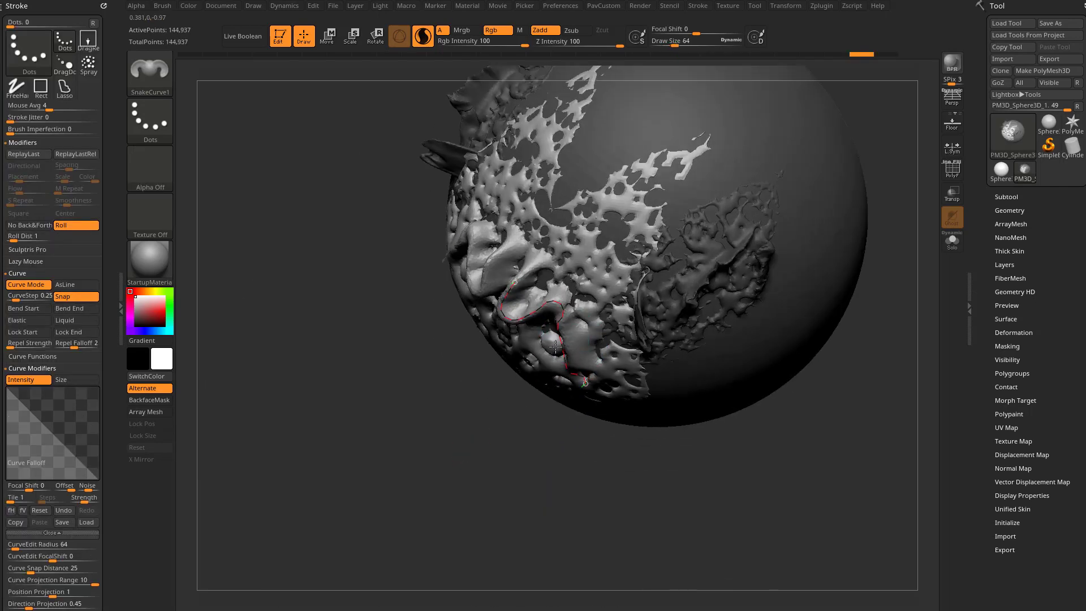
pyautogui.moveTo(555, 345); pyautogui.dragTo(564, 330)
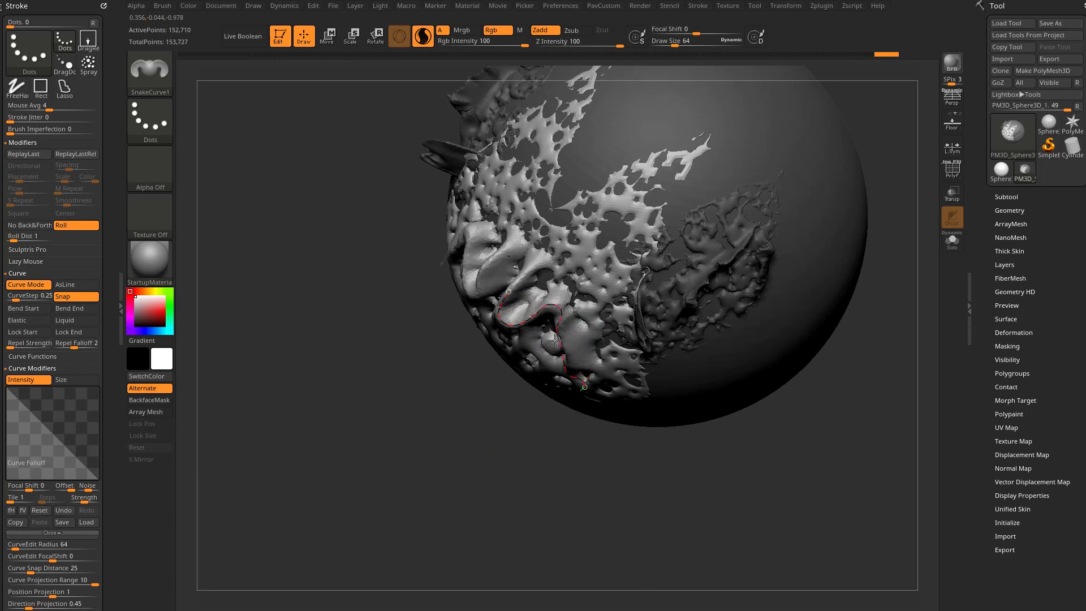
pyautogui.moveTo(549, 351)
pyautogui.mouseDown(button='right')
pyautogui.moveTo(577, 300)
pyautogui.moveTo(530, 349)
pyautogui.mouseUp(button='right')
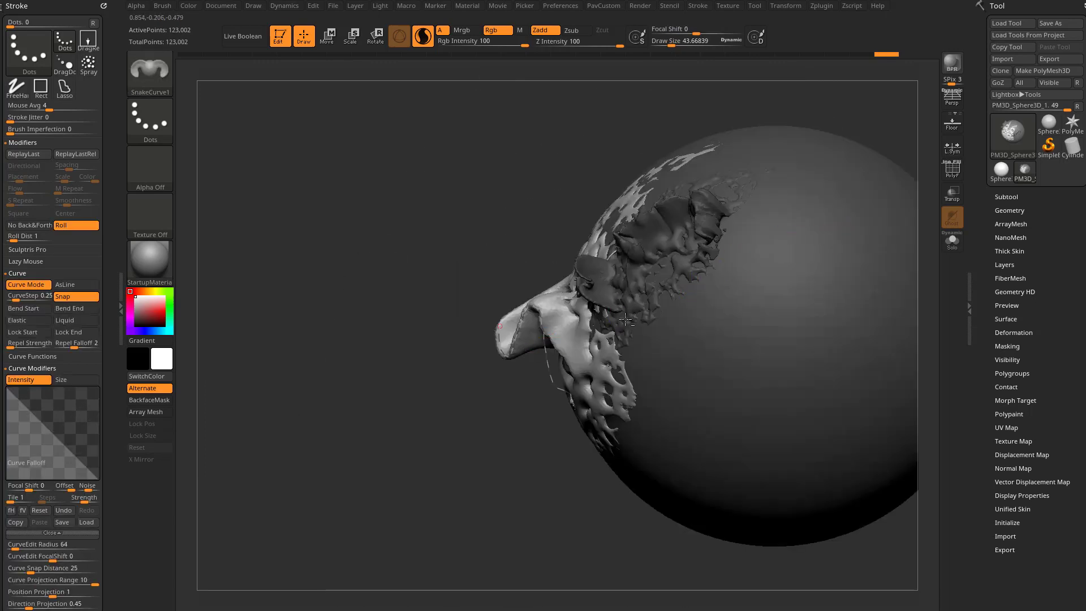
# - Try pulling thick curled forms outward from the lower cheeks on both sides of the face
pyautogui.keyDown('alt'); pyautogui.moveTo(472, 487); pyautogui.dragTo(594, 330); pyautogui.keyUp('alt')
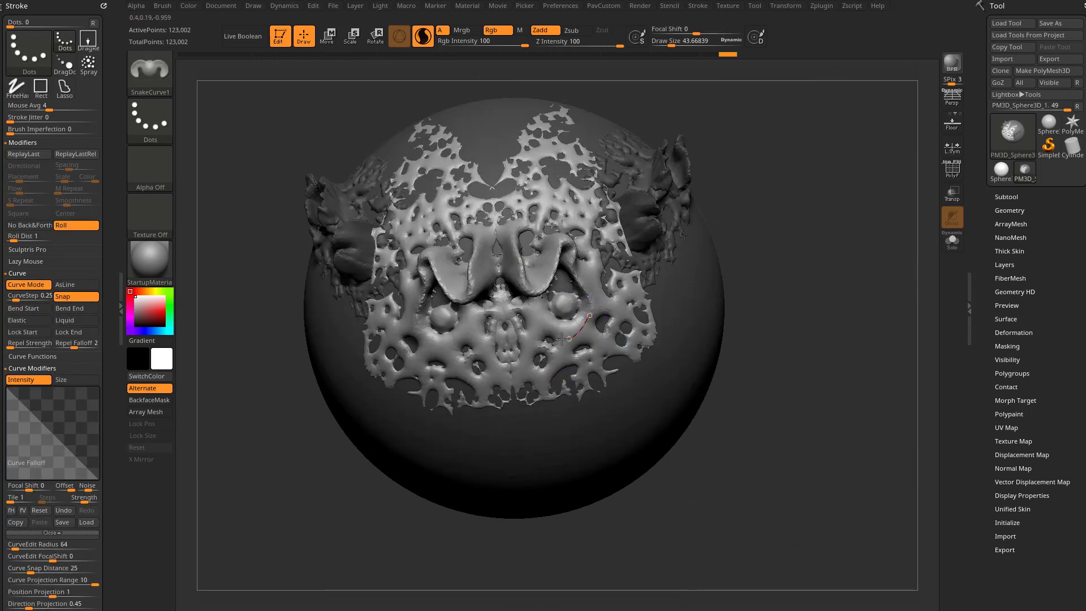
pyautogui.moveTo(664, 472); pyautogui.dragTo(710, 430)
pyautogui.moveTo(563, 323); pyautogui.dragTo(611, 305)
pyautogui.moveTo(749, 302)
pyautogui.mouseDown()
pyautogui.moveTo(701, 269)
pyautogui.moveTo(852, 359)
pyautogui.mouseUp()
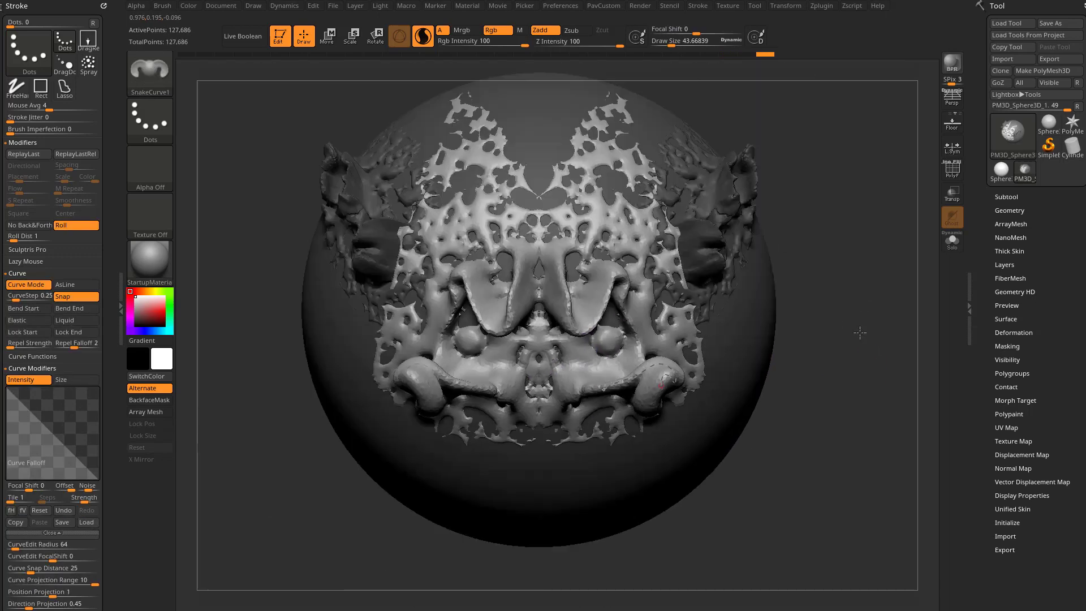
# - Pull curled cheek forms outward along a diagonal curve below the eyes and clear the mask
pyautogui.moveTo(856, 332)
pyautogui.mouseDown()
pyautogui.moveTo(885, 339)
pyautogui.moveTo(853, 346)
pyautogui.moveTo(837, 332)
pyautogui.mouseUp()
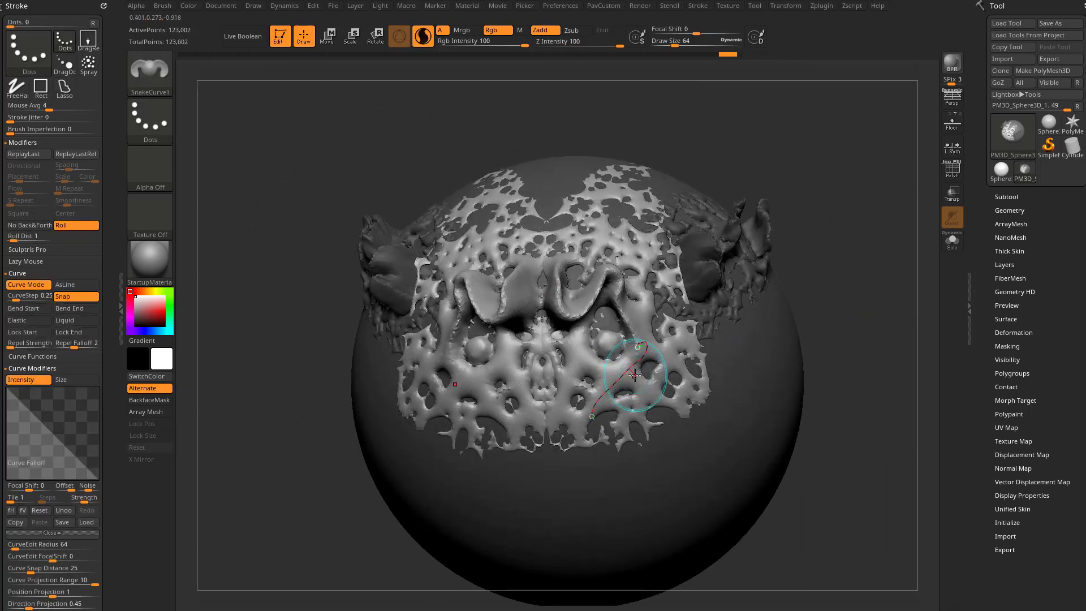
pyautogui.moveTo(635, 375); pyautogui.dragTo(661, 362)
pyautogui.moveTo(841, 344); pyautogui.dragTo(846, 381)
pyautogui.moveTo(846, 376)
pyautogui.mouseDown()
pyautogui.moveTo(849, 345)
pyautogui.moveTo(819, 300)
pyautogui.mouseUp()
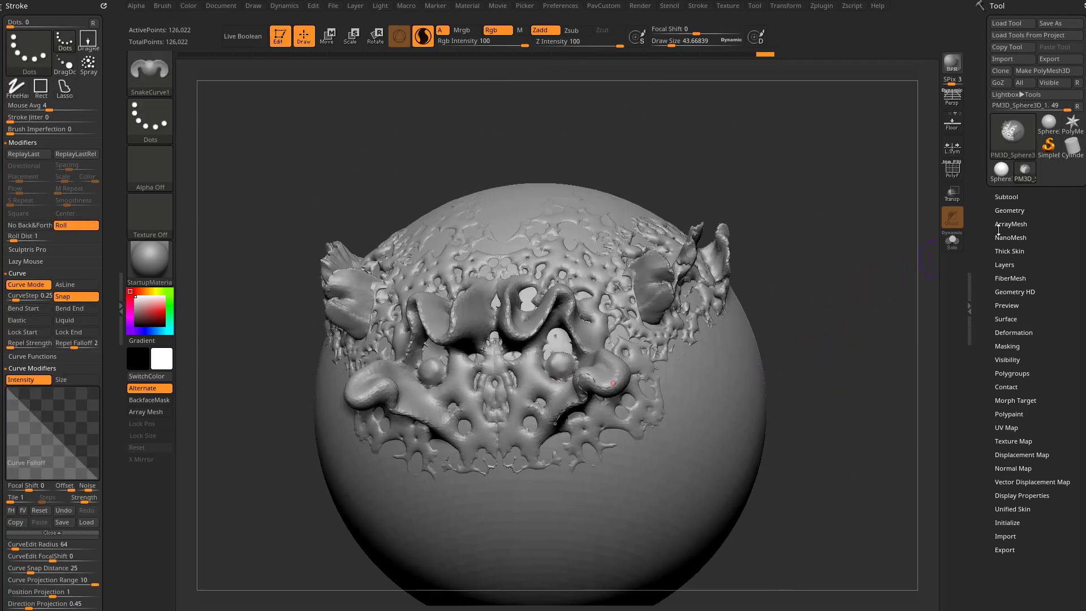
# - Remesh the sculpt with DynaMesh at a resolution of 240, undoing a first pass at 128
pyautogui.click(1010, 210)
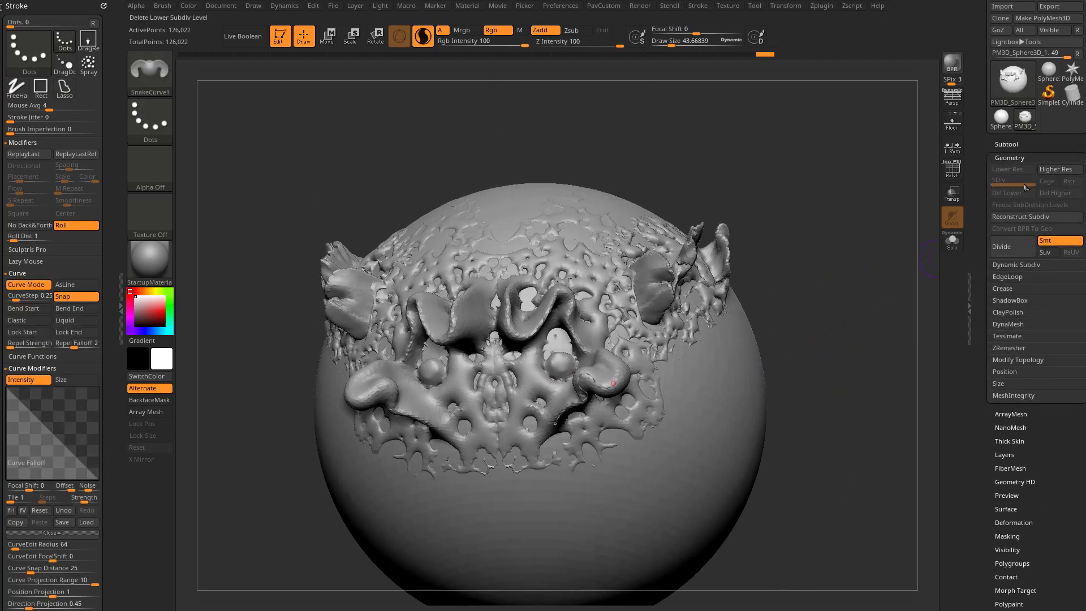
pyautogui.click(1006, 324)
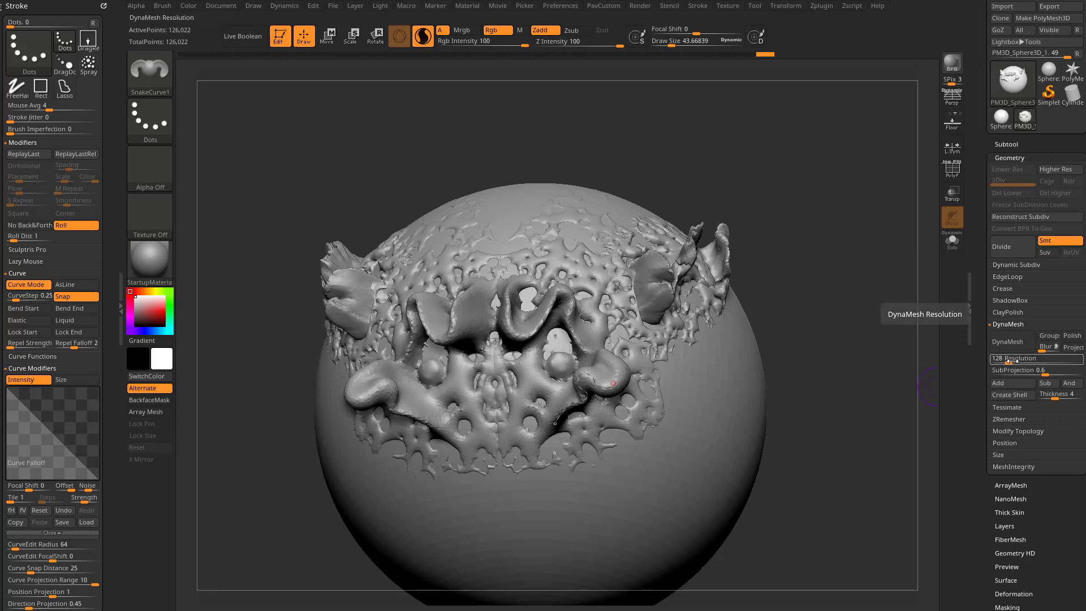
pyautogui.click(1008, 342)
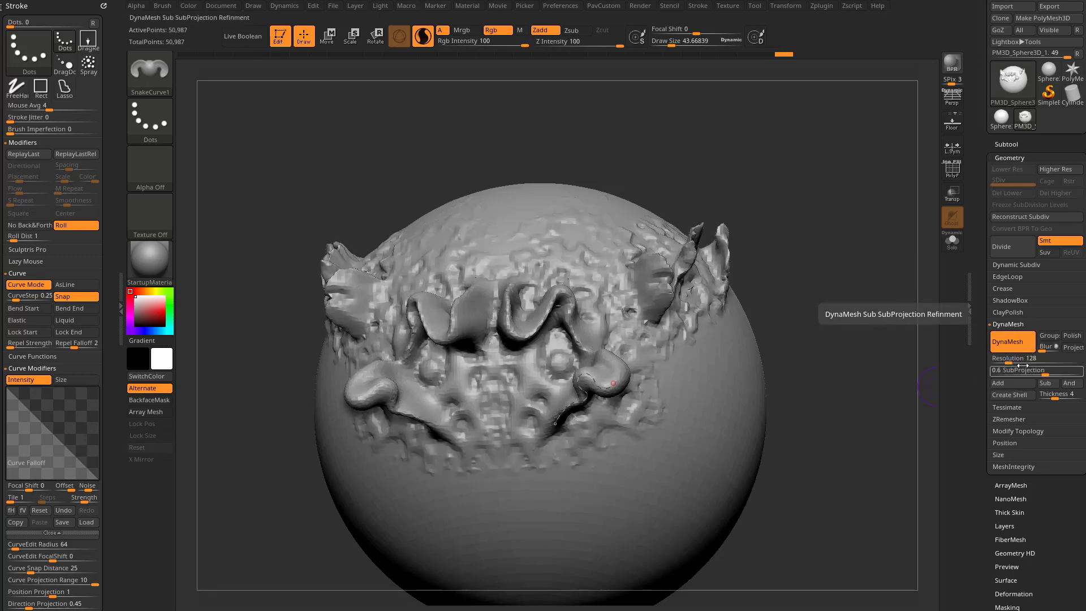
pyautogui.hotkey('ctrl', 'z')
pyautogui.click(1022, 353)
pyautogui.write('240')
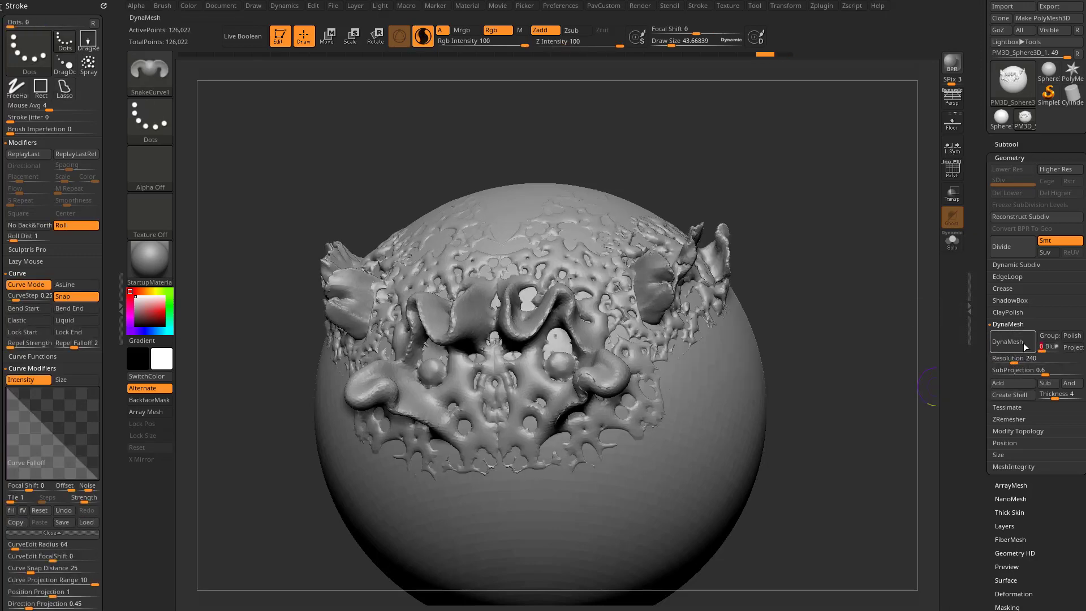
pyautogui.click(1024, 344)
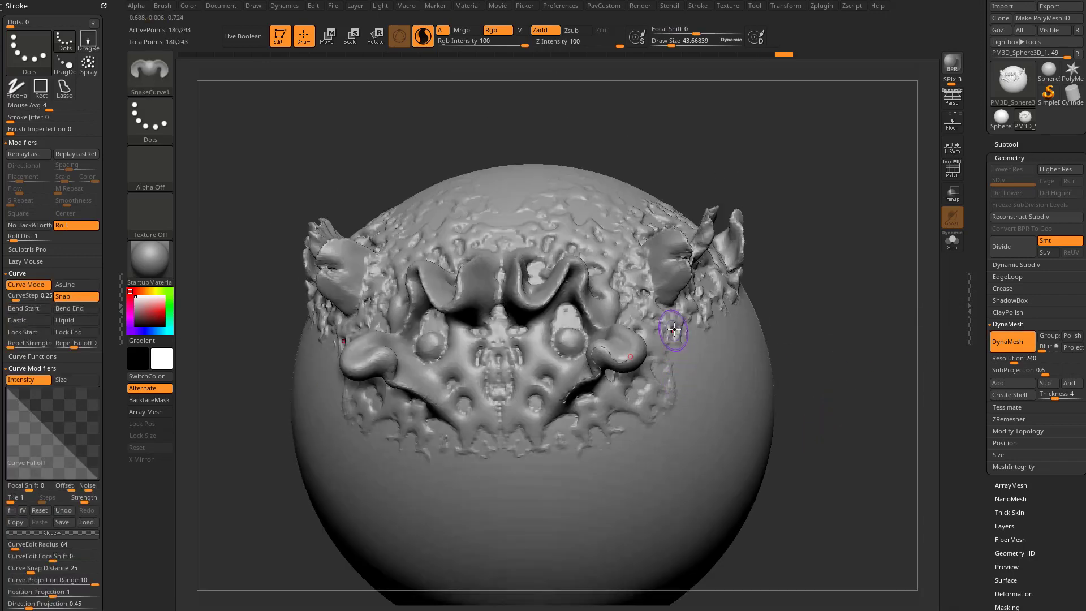
# - Pull wide folds from the outer cheeks and long hanging forms from the lower face, and render a BPR preview
pyautogui.moveTo(673, 330); pyautogui.dragTo(617, 309, button='right')
pyautogui.moveTo(656, 409); pyautogui.dragTo(685, 430, button='right')
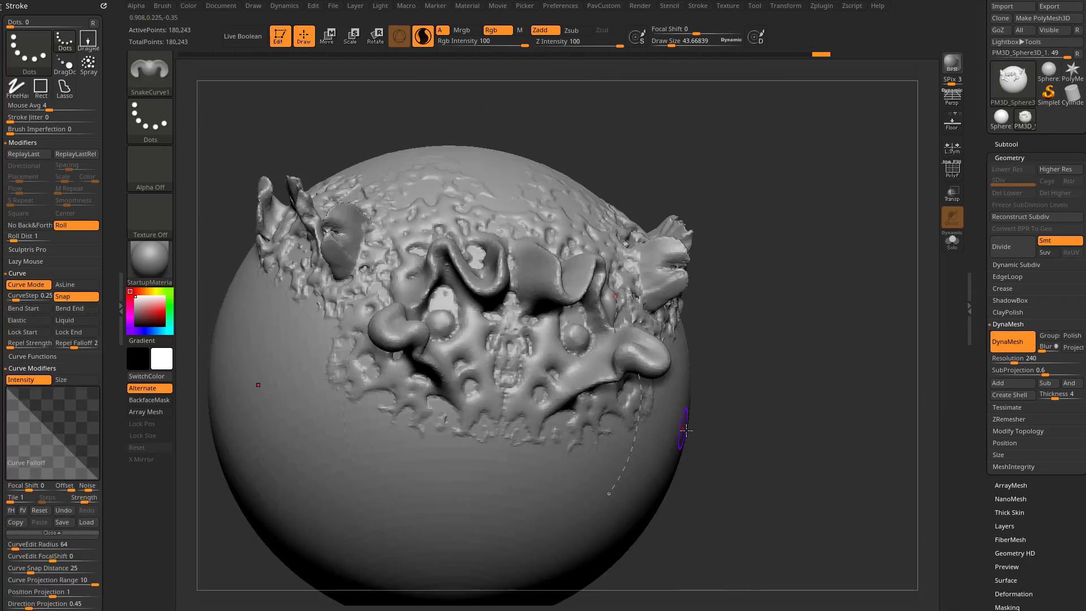
pyautogui.moveTo(636, 428); pyautogui.dragTo(704, 399)
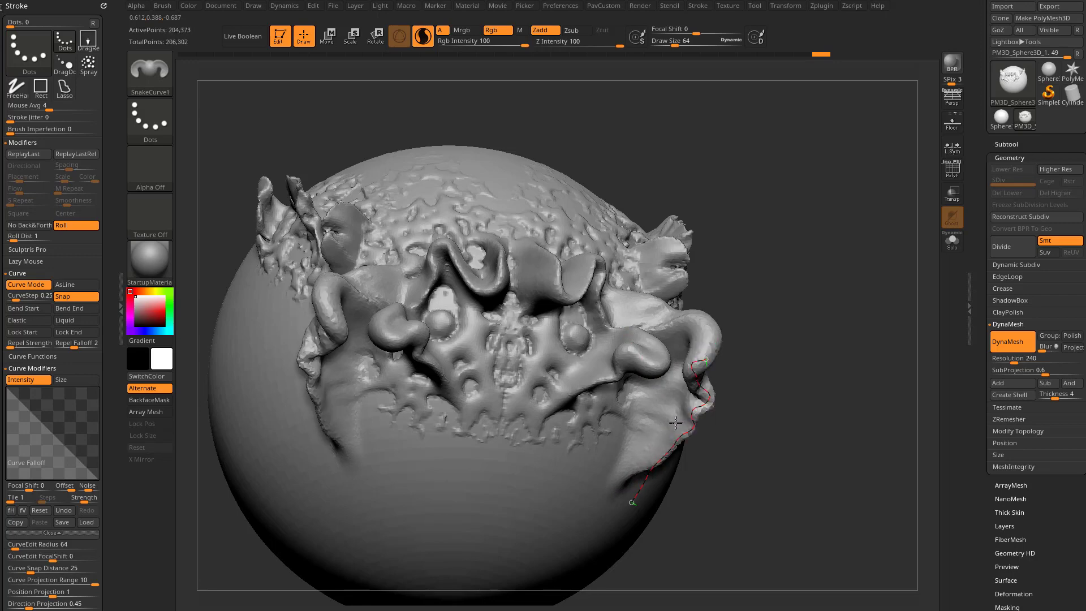
pyautogui.moveTo(781, 424); pyautogui.dragTo(716, 429, button='right')
pyautogui.moveTo(554, 433); pyautogui.dragTo(524, 524)
pyautogui.moveTo(823, 423)
pyautogui.keyDown('alt'); pyautogui.mouseDown(button='right')
pyautogui.moveTo(813, 414)
pyautogui.moveTo(838, 416)
pyautogui.moveTo(848, 433)
pyautogui.moveTo(858, 418)
pyautogui.moveTo(831, 427)
pyautogui.moveTo(854, 436)
pyautogui.moveTo(927, 139)
pyautogui.mouseUp(button='right'); pyautogui.keyUp('alt')
pyautogui.click(952, 63)
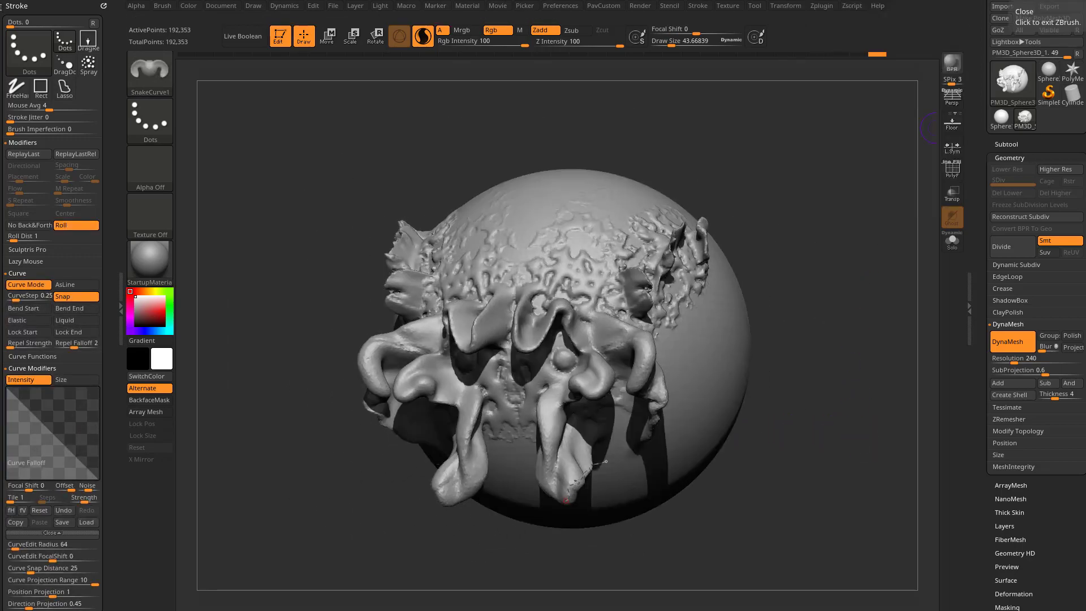
# - Enable the Gradient option with dark red as secondary colour and light orange (255, 204, 94) as main colour
pyautogui.moveTo(834, 294)
pyautogui.mouseDown(button='right')
pyautogui.moveTo(841, 255)
pyautogui.moveTo(795, 301)
pyautogui.moveTo(807, 262)
pyautogui.moveTo(635, 267)
pyautogui.mouseUp(button='right')
pyautogui.press('ctrl')
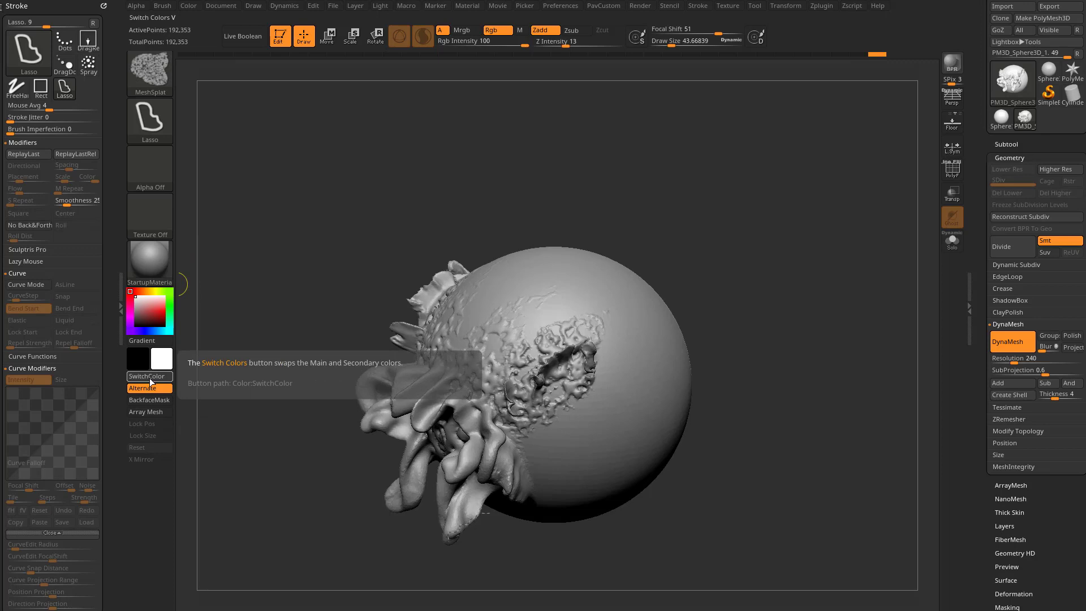
pyautogui.click(143, 341)
pyautogui.click(163, 313)
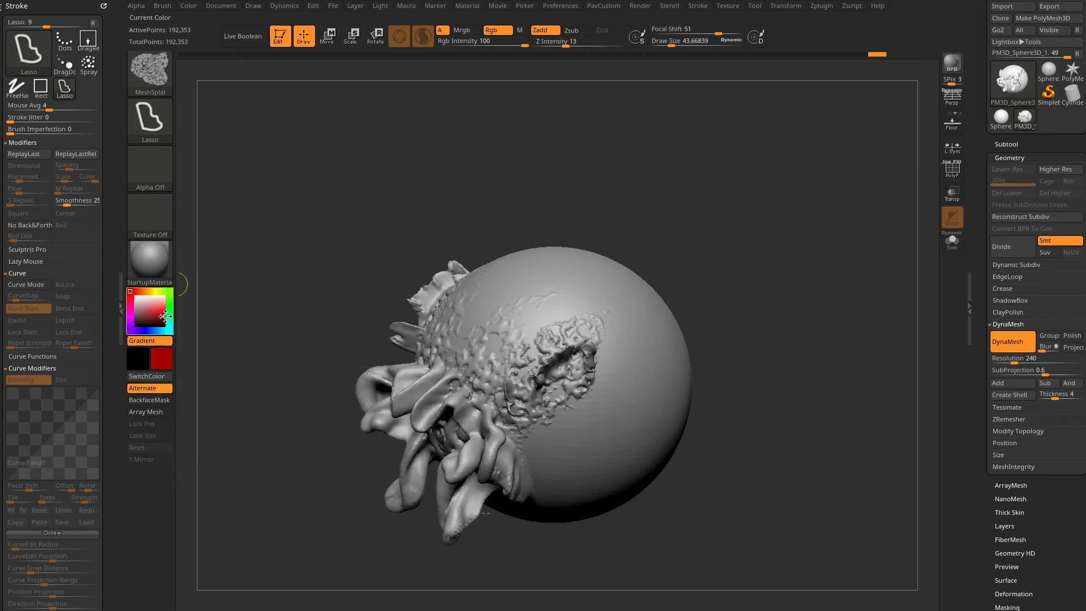
pyautogui.click(159, 309)
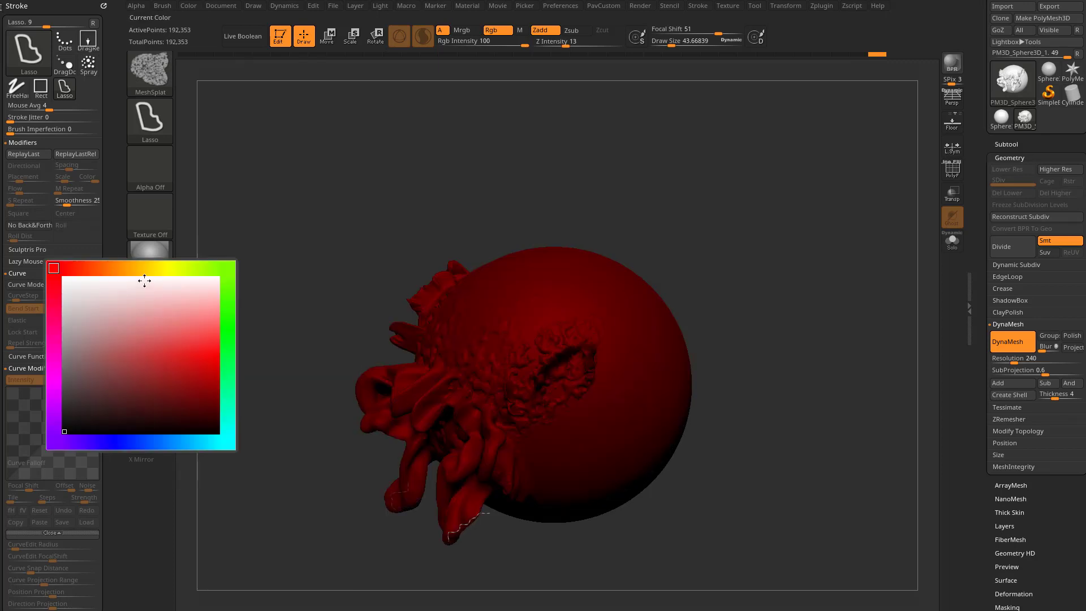
pyautogui.click(134, 268)
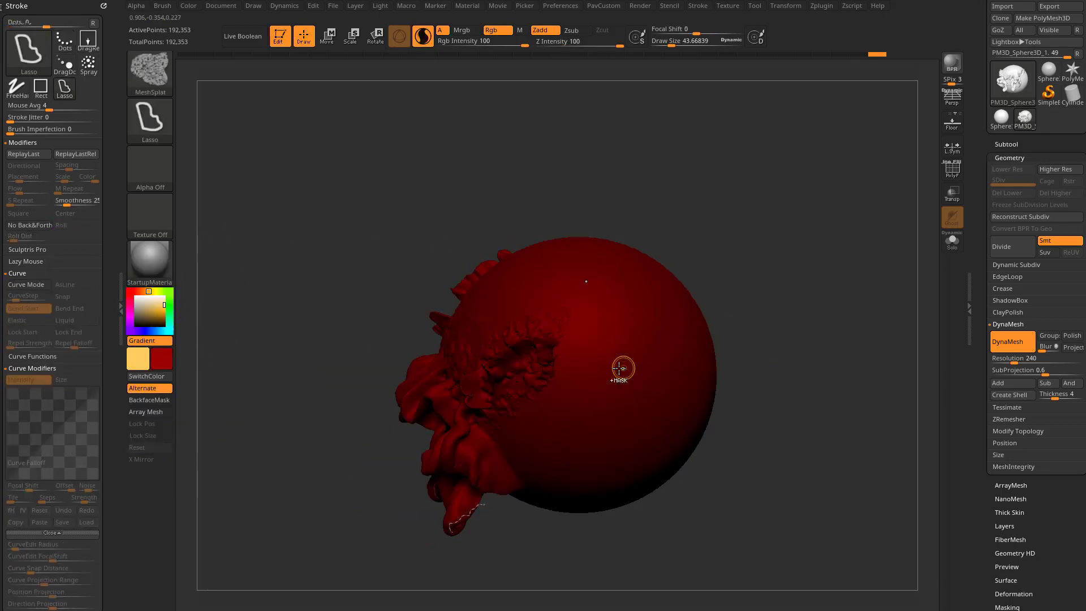
# - Paint gradient-coloured MeshSplat patches in red and orange over the sphere's side and behind the ear splat
pyautogui.keyDown('ctrl'); pyautogui.click(734, 348); pyautogui.keyUp('ctrl')
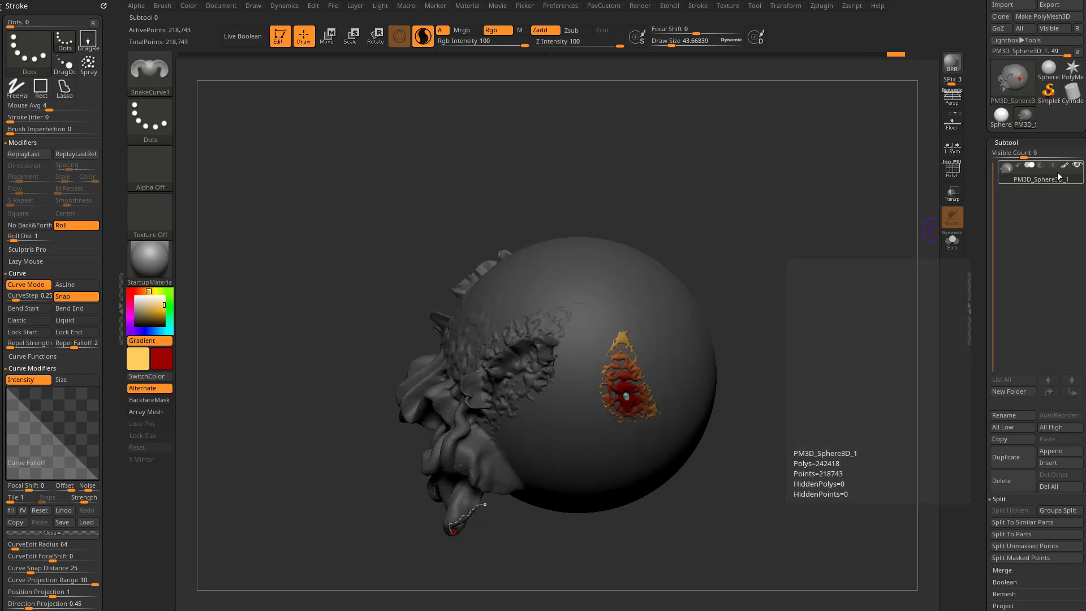
pyautogui.moveTo(831, 255)
pyautogui.mouseDown()
pyautogui.moveTo(849, 263)
pyautogui.moveTo(550, 315)
pyautogui.mouseUp()
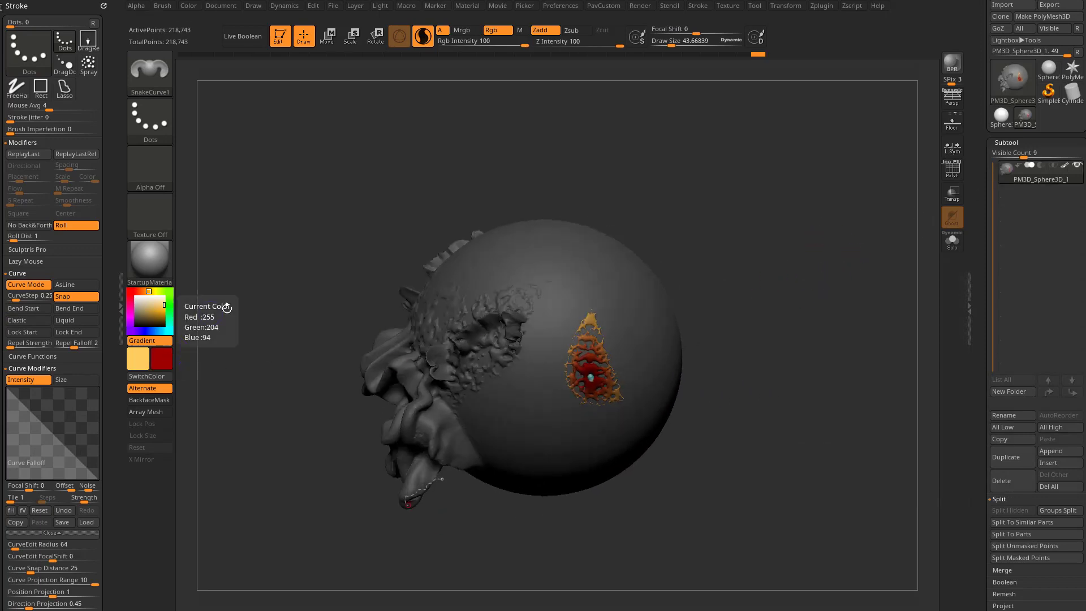
pyautogui.moveTo(752, 231); pyautogui.dragTo(678, 249)
pyautogui.moveTo(624, 285)
pyautogui.keyDown('ctrl'); pyautogui.mouseDown()
pyautogui.moveTo(594, 314)
pyautogui.moveTo(631, 289)
pyautogui.mouseUp(); pyautogui.keyUp('ctrl')
pyautogui.moveTo(748, 293)
pyautogui.mouseDown()
pyautogui.moveTo(729, 266)
pyautogui.moveTo(758, 272)
pyautogui.mouseUp()
pyautogui.keyDown('ctrl'); pyautogui.moveTo(618, 332); pyautogui.dragTo(597, 301); pyautogui.keyUp('ctrl')
pyautogui.moveTo(757, 310)
pyautogui.mouseDown()
pyautogui.moveTo(771, 249)
pyautogui.moveTo(688, 228)
pyautogui.mouseUp()
pyautogui.press('ctrl')
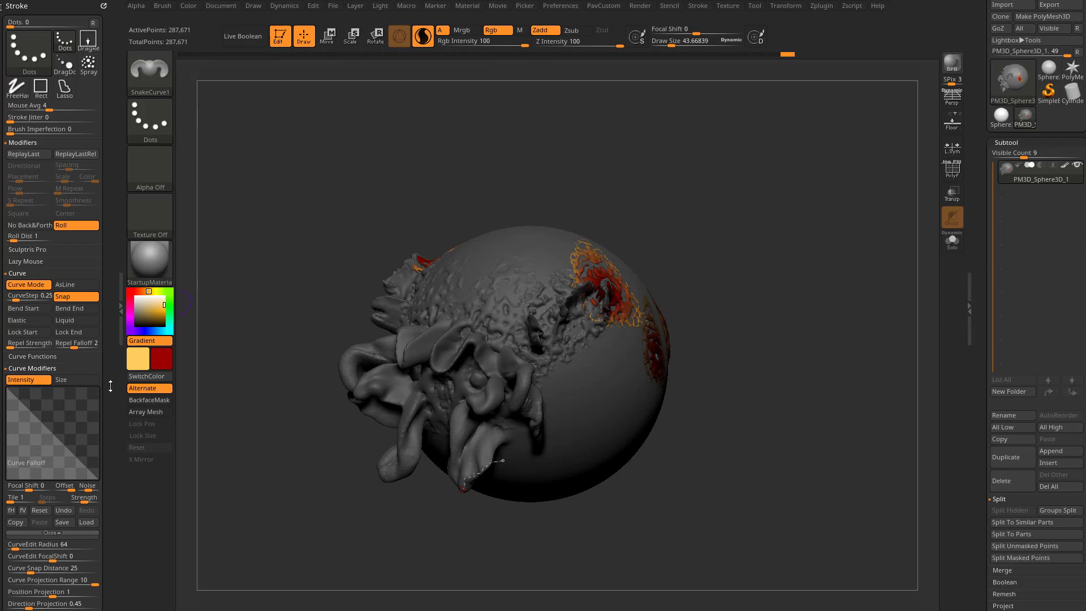
# - Switch to the SnakeCurve4 brush, clear the mask and place test curves down the sphere's lower side
pyautogui.moveTo(110, 386)
pyautogui.mouseDown()
pyautogui.moveTo(114, 274)
pyautogui.moveTo(100, 298)
pyautogui.mouseUp()
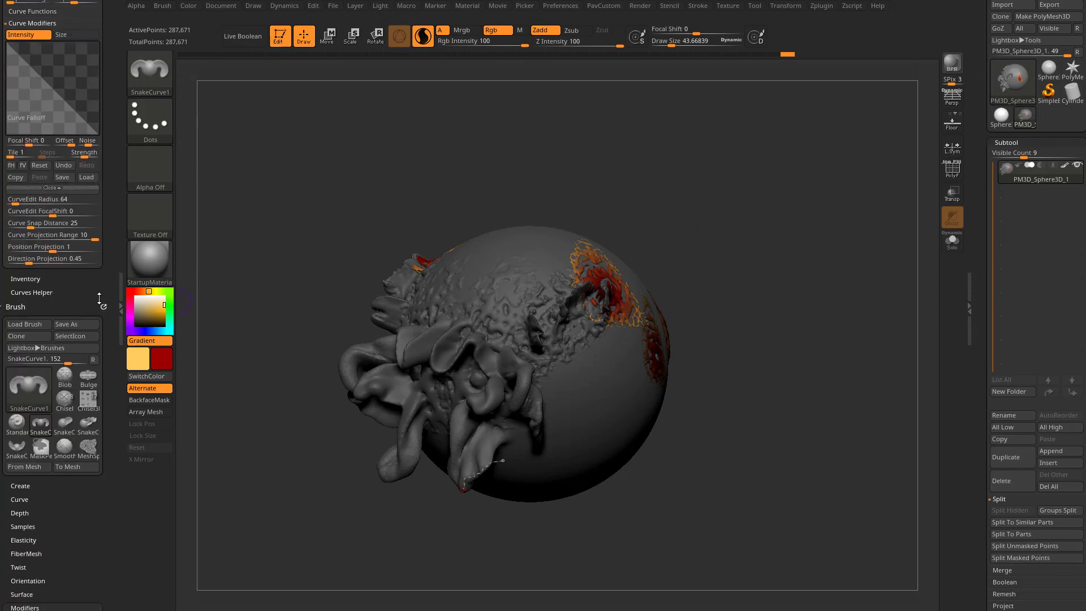
pyautogui.click(93, 422)
pyautogui.moveTo(739, 323); pyautogui.dragTo(672, 328)
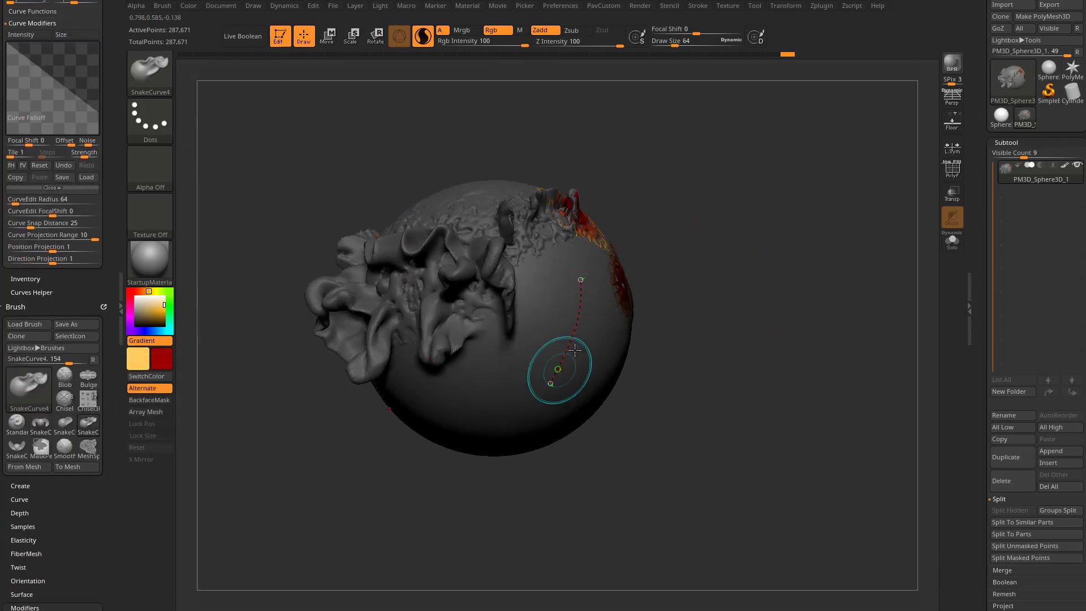
pyautogui.moveTo(716, 297)
pyautogui.keyDown('alt'); pyautogui.mouseDown()
pyautogui.moveTo(706, 325)
pyautogui.moveTo(758, 345)
pyautogui.mouseUp(); pyautogui.keyUp('alt')
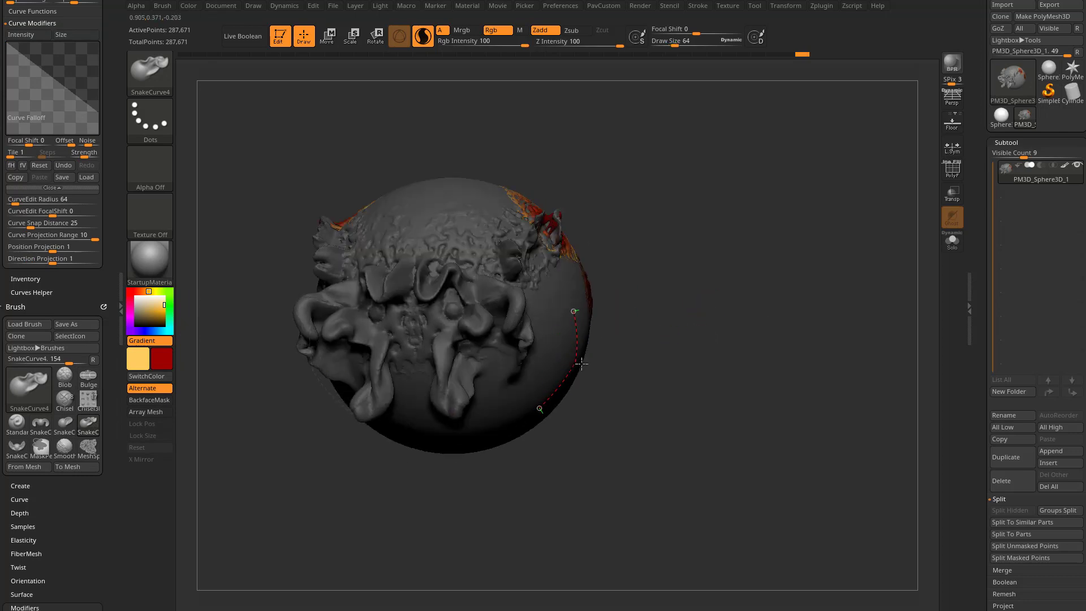
pyautogui.moveTo(653, 342)
pyautogui.mouseDown()
pyautogui.moveTo(676, 330)
pyautogui.moveTo(571, 351)
pyautogui.moveTo(651, 372)
pyautogui.mouseUp()
pyautogui.moveTo(695, 328)
pyautogui.mouseDown()
pyautogui.moveTo(726, 344)
pyautogui.moveTo(634, 333)
pyautogui.mouseUp()
pyautogui.hotkey('ctrl', 'z')
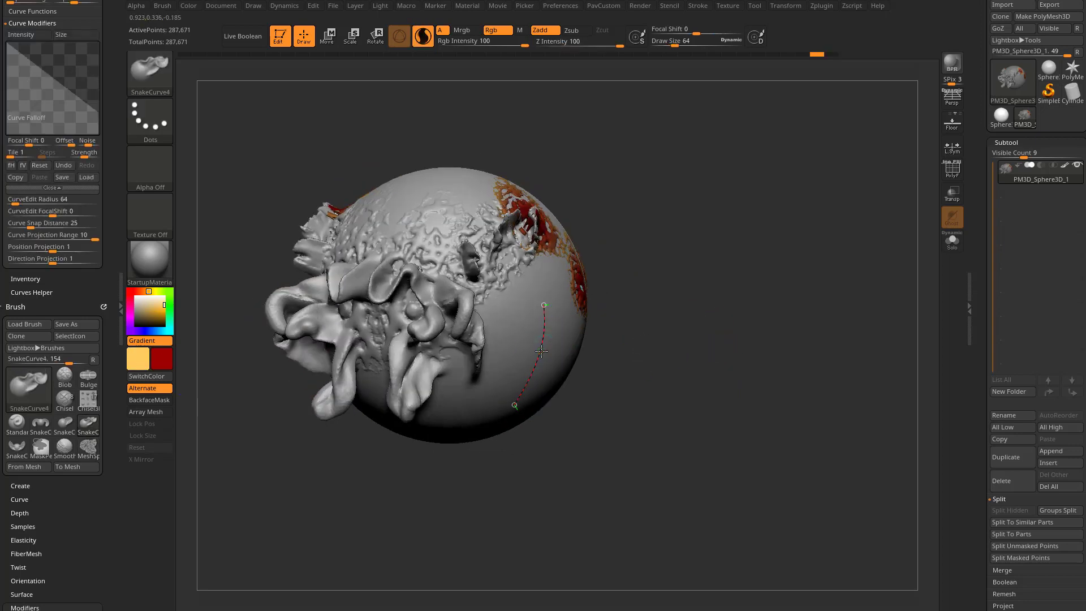
# - Pull trial coloured flaps from the curve on the sphere's lower side and undo them
pyautogui.moveTo(538, 350); pyautogui.dragTo(574, 364)
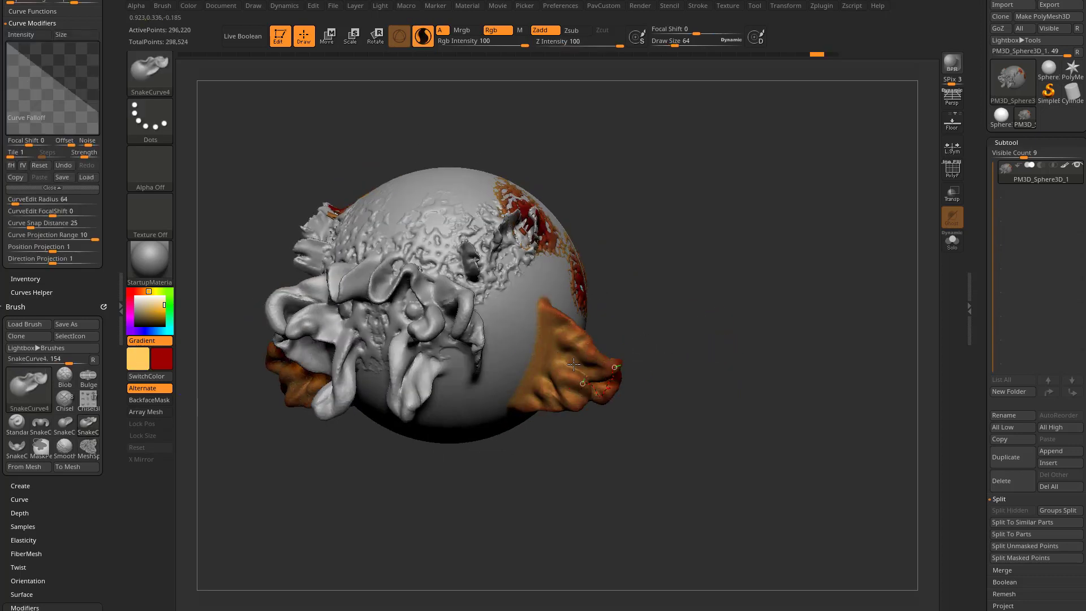
pyautogui.moveTo(680, 358); pyautogui.dragTo(775, 367)
pyautogui.hotkey('ctrl', 'z')
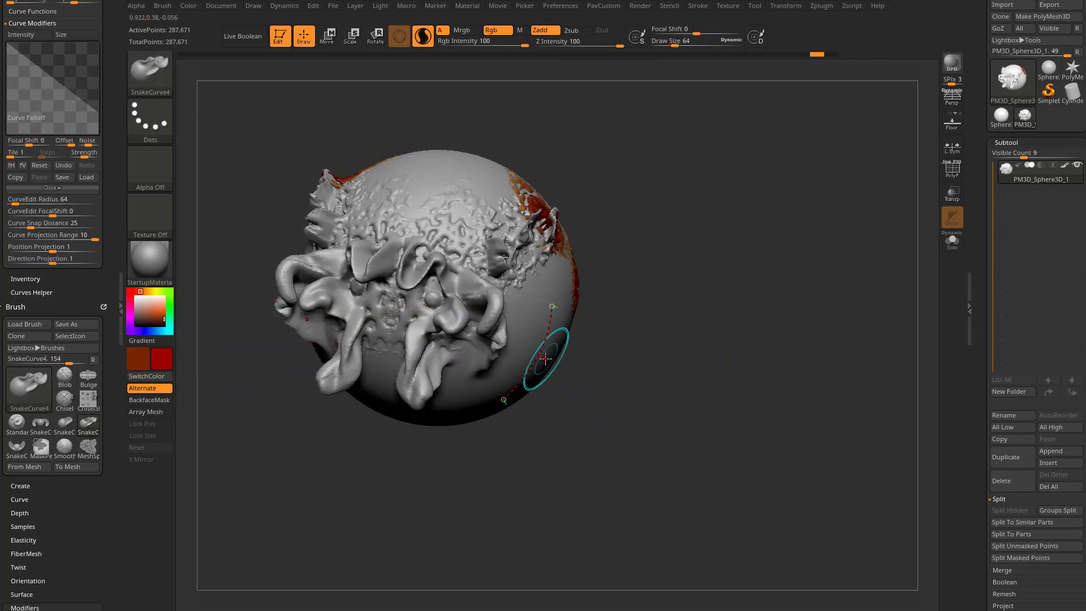
pyautogui.moveTo(545, 358)
pyautogui.mouseDown()
pyautogui.moveTo(529, 361)
pyautogui.moveTo(563, 364)
pyautogui.moveTo(605, 402)
pyautogui.mouseUp()
pyautogui.hotkey('ctrl', 'z')
# - Pick a bright orange-red and pull a coloured flap with extended tips from the sphere's lower side
pyautogui.click(160, 316)
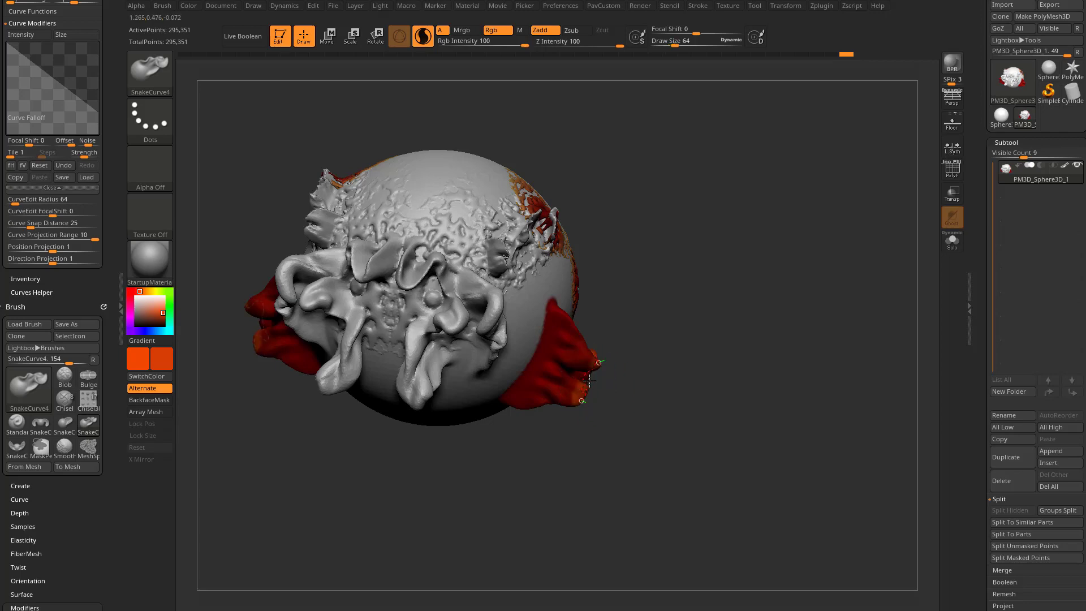
pyautogui.moveTo(656, 391)
pyautogui.mouseDown()
pyautogui.moveTo(689, 398)
pyautogui.moveTo(651, 393)
pyautogui.mouseUp()
pyautogui.moveTo(587, 386); pyautogui.dragTo(581, 387)
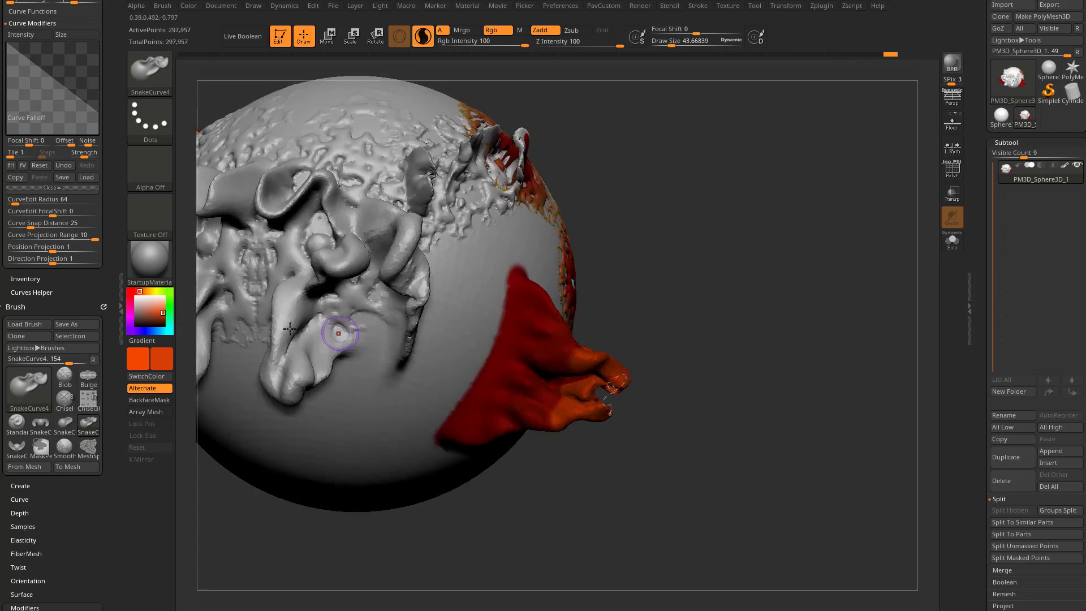
# - Extend the red flap's tip with twisting segments, changing the secondary colour to orange and to light yellow
pyautogui.click(147, 292)
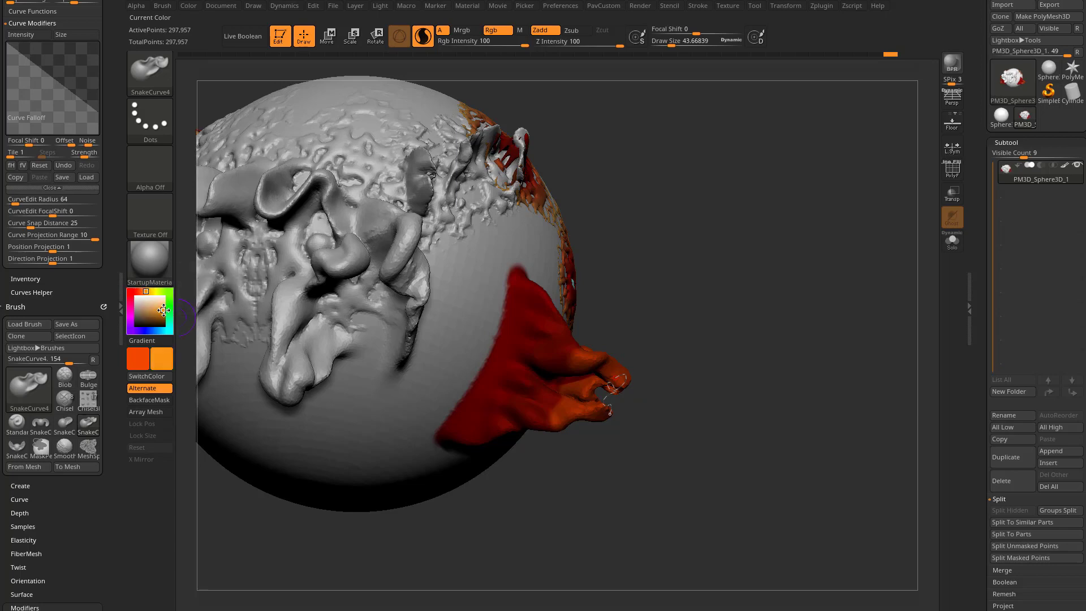
pyautogui.moveTo(668, 340)
pyautogui.mouseDown()
pyautogui.moveTo(668, 373)
pyautogui.moveTo(650, 375)
pyautogui.mouseUp()
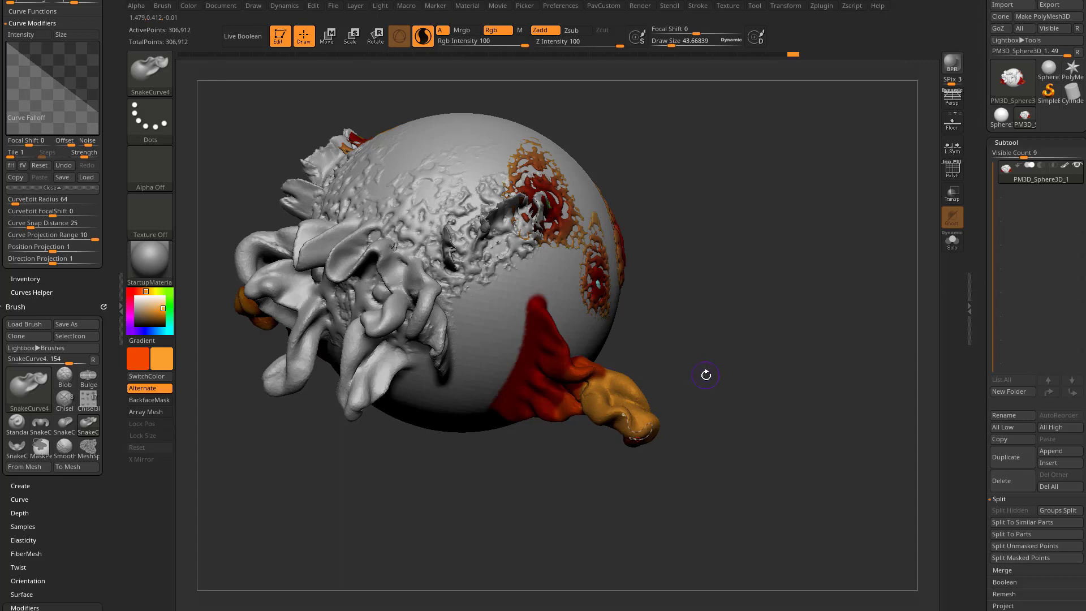
pyautogui.moveTo(163, 308); pyautogui.dragTo(164, 303)
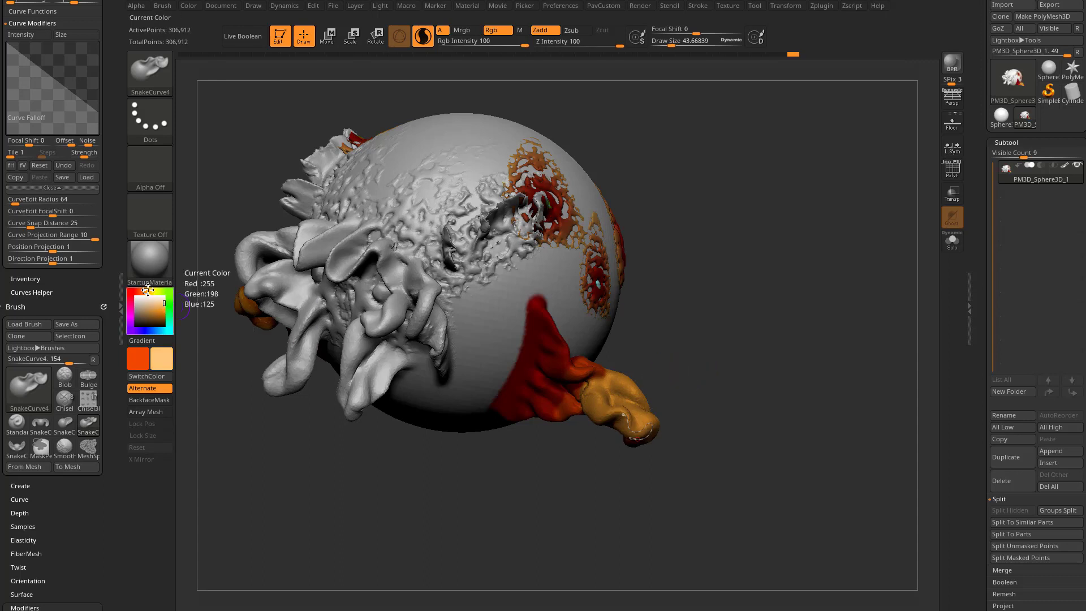
pyautogui.click(152, 292)
pyautogui.click(651, 425)
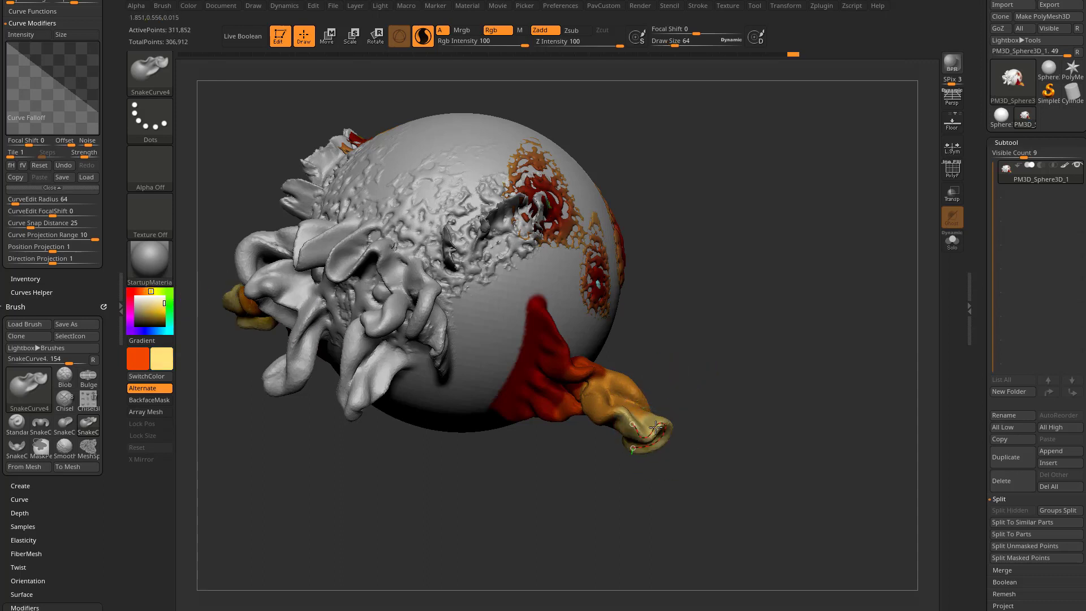
pyautogui.moveTo(814, 380)
pyautogui.keyDown('alt'); pyautogui.mouseDown()
pyautogui.moveTo(796, 378)
pyautogui.moveTo(747, 332)
pyautogui.moveTo(605, 408)
pyautogui.moveTo(756, 344)
pyautogui.moveTo(727, 424)
pyautogui.moveTo(759, 395)
pyautogui.moveTo(765, 370)
pyautogui.moveTo(769, 381)
pyautogui.mouseUp(); pyautogui.keyUp('alt')
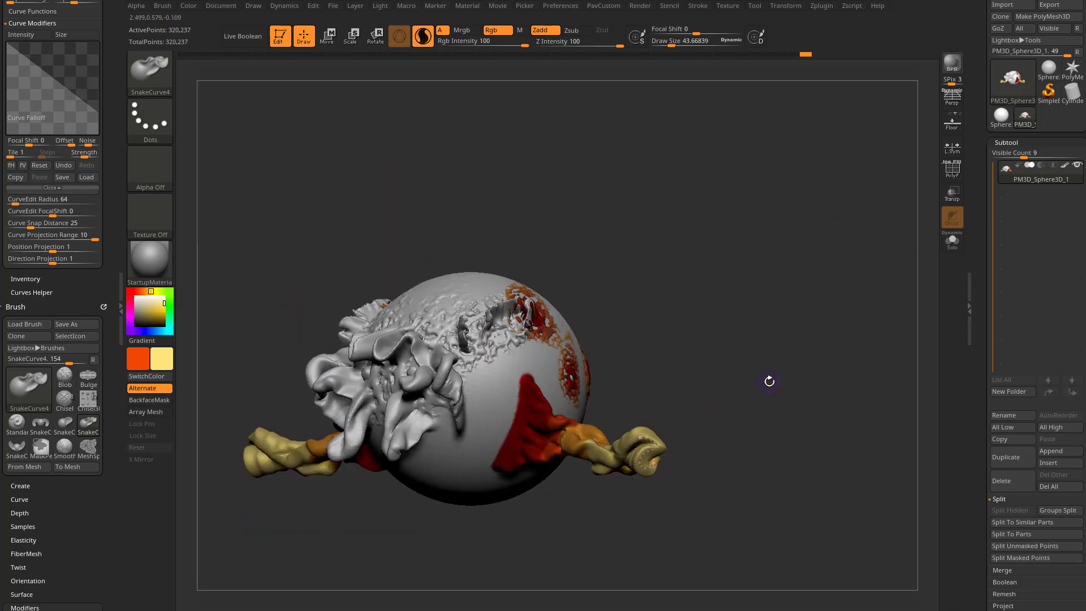